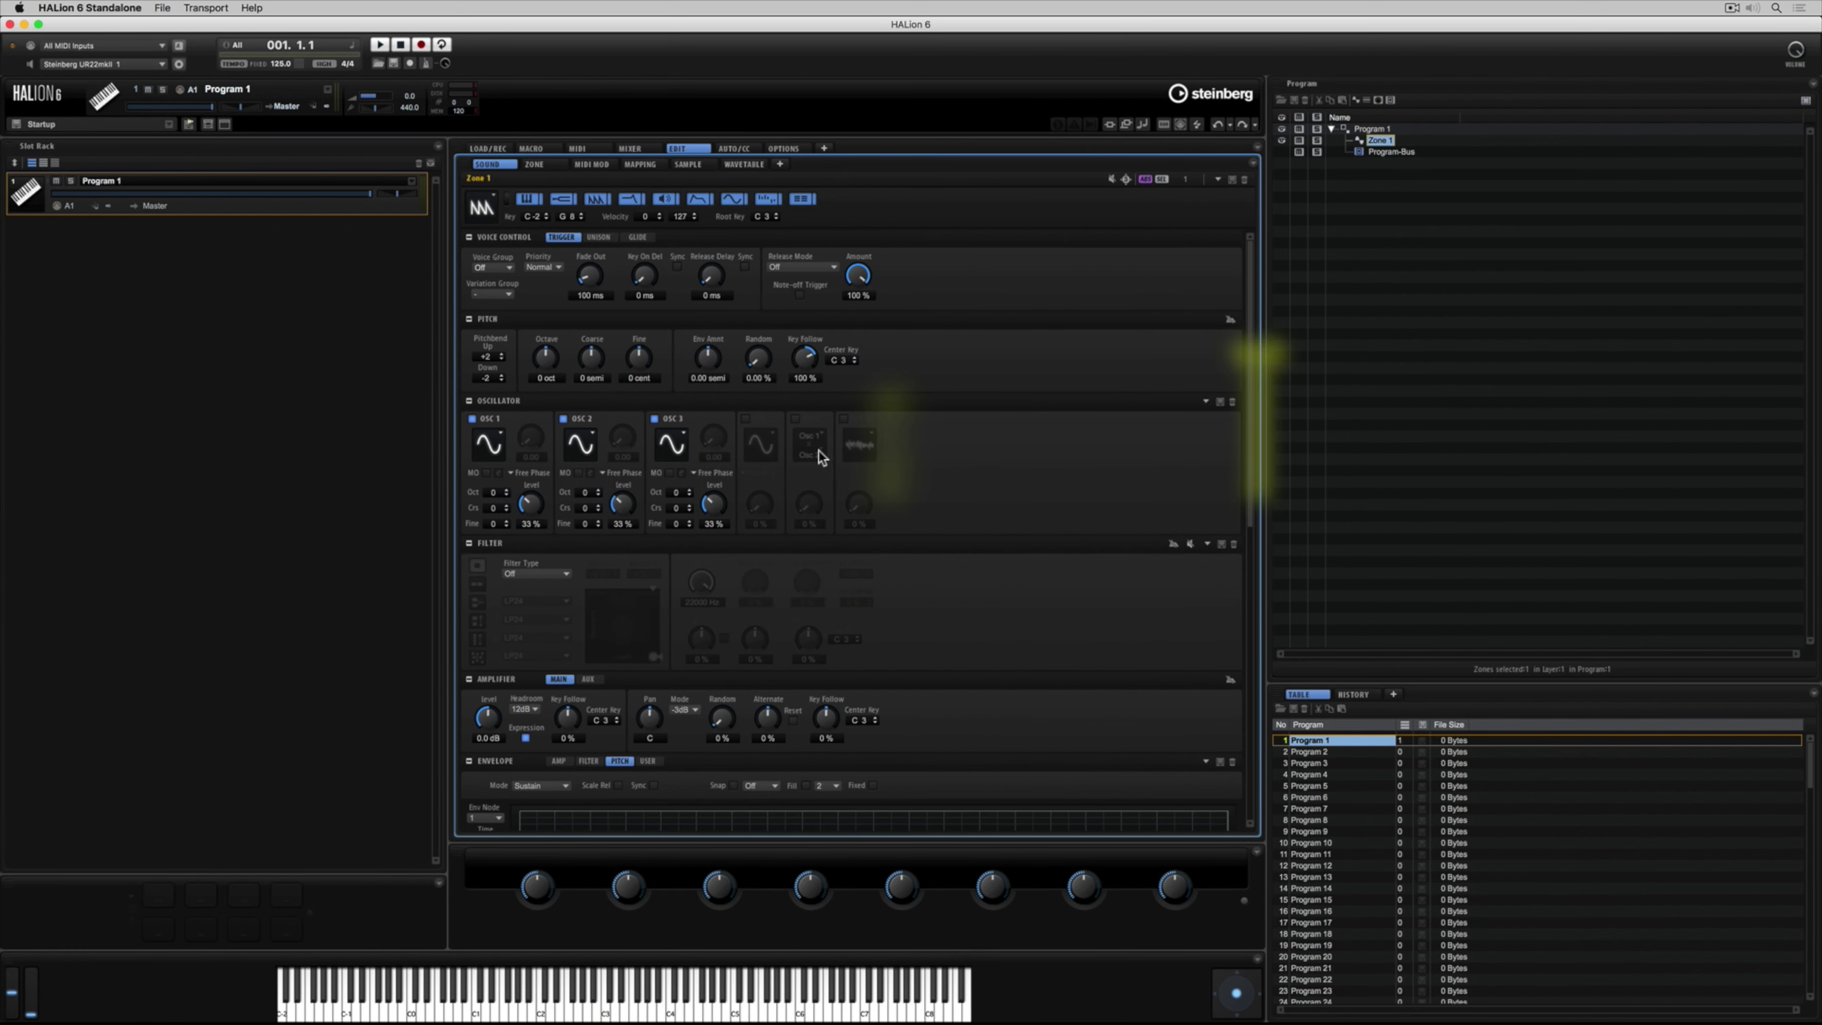
Step: Inspect the waveform lists of OSC 1, OSC 2 and OSC 3, leaving each on Sine
click(493, 437)
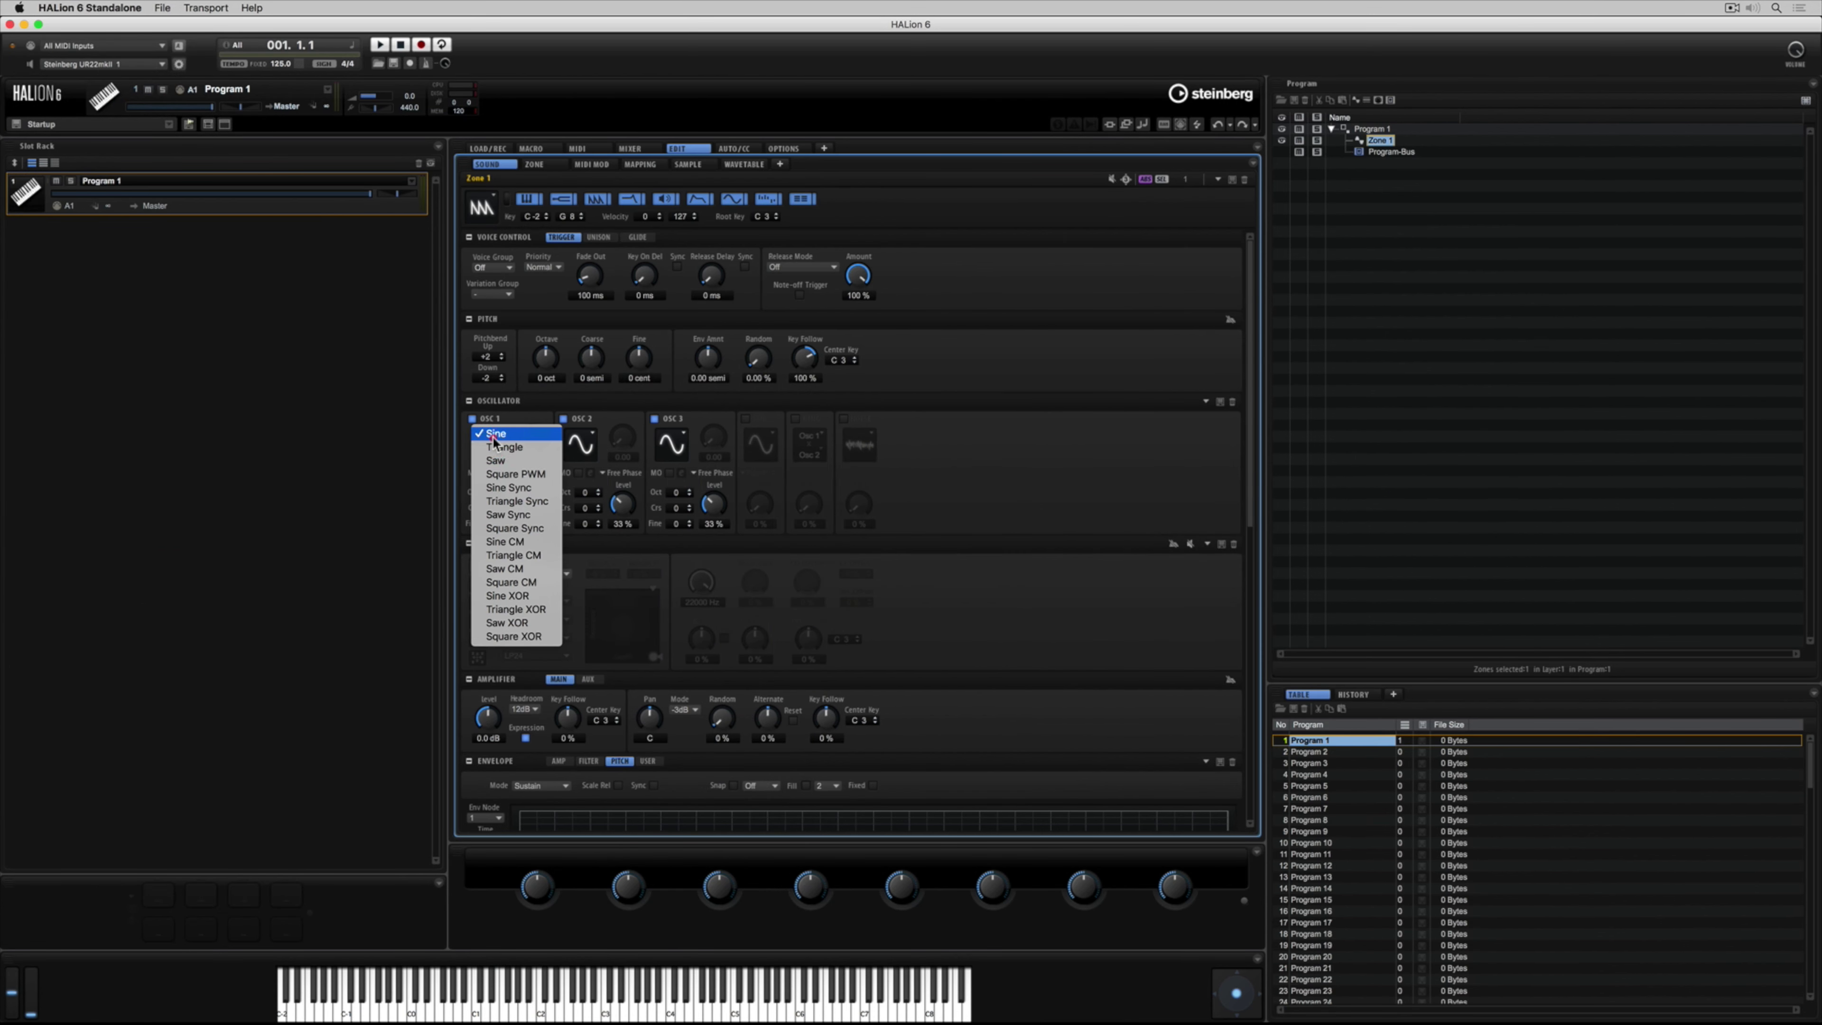
click(520, 415)
click(578, 438)
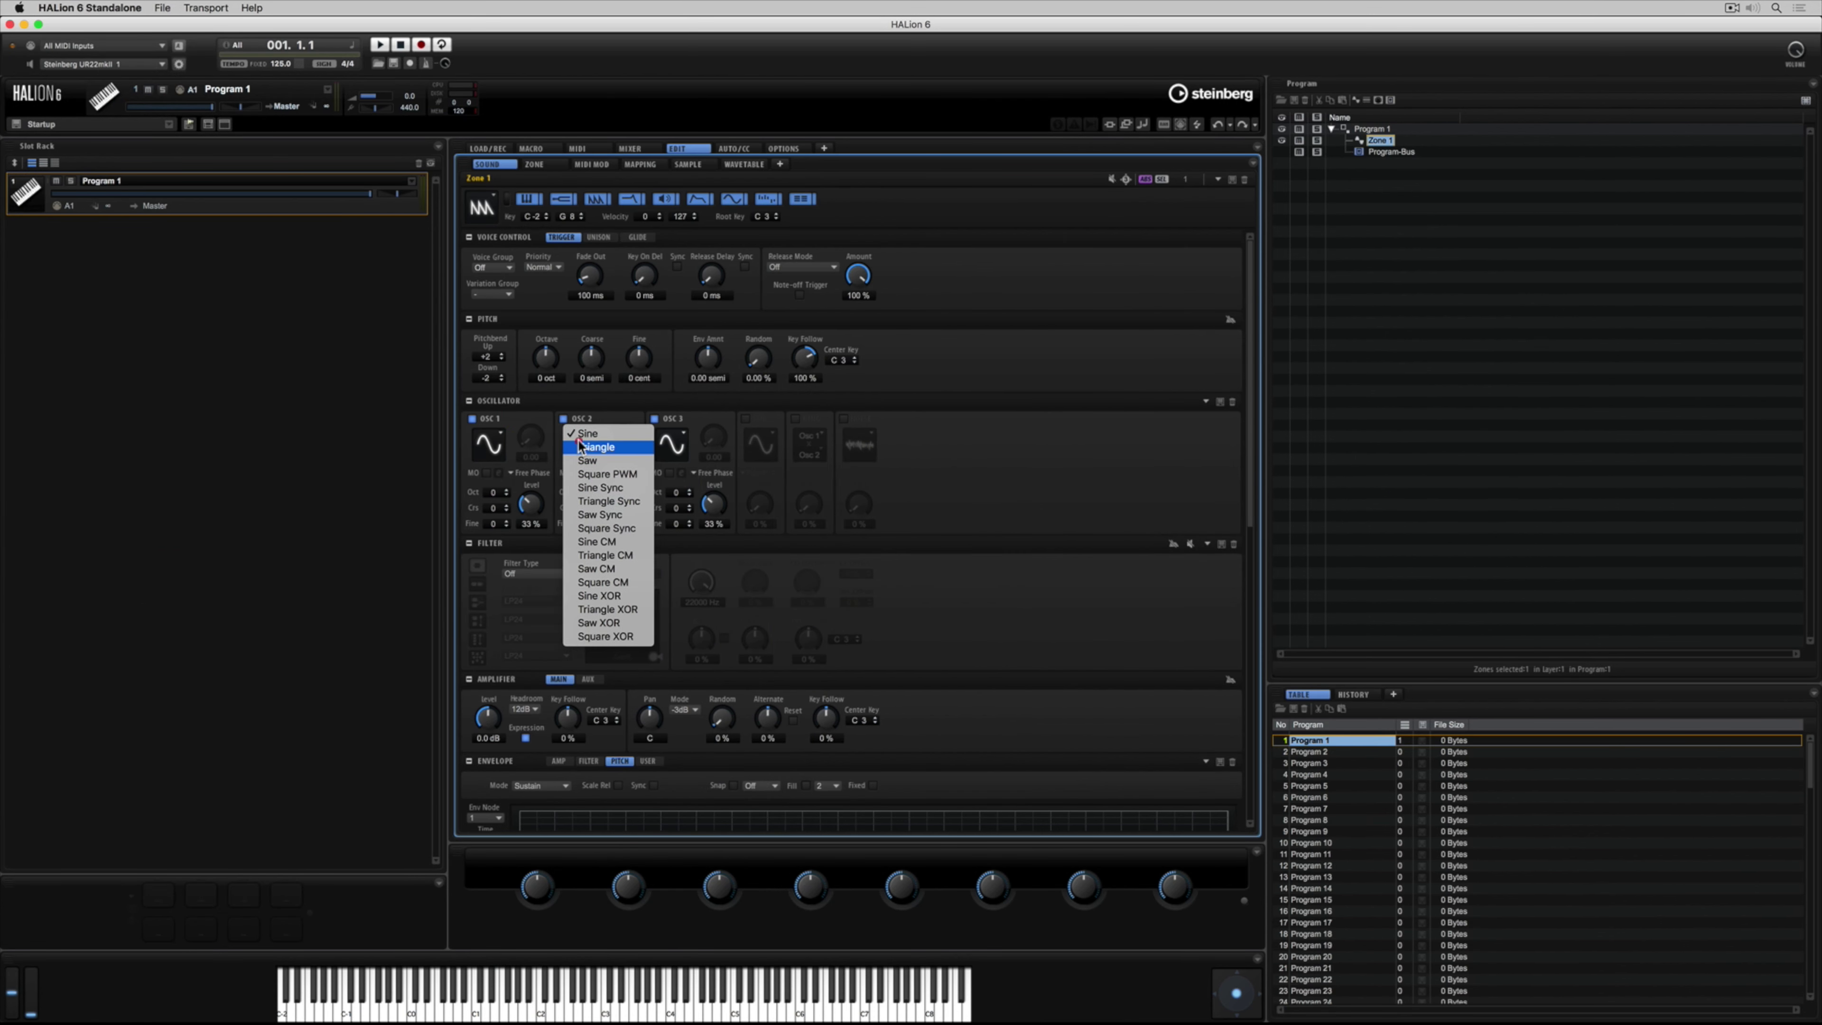
click(570, 417)
click(671, 440)
click(678, 418)
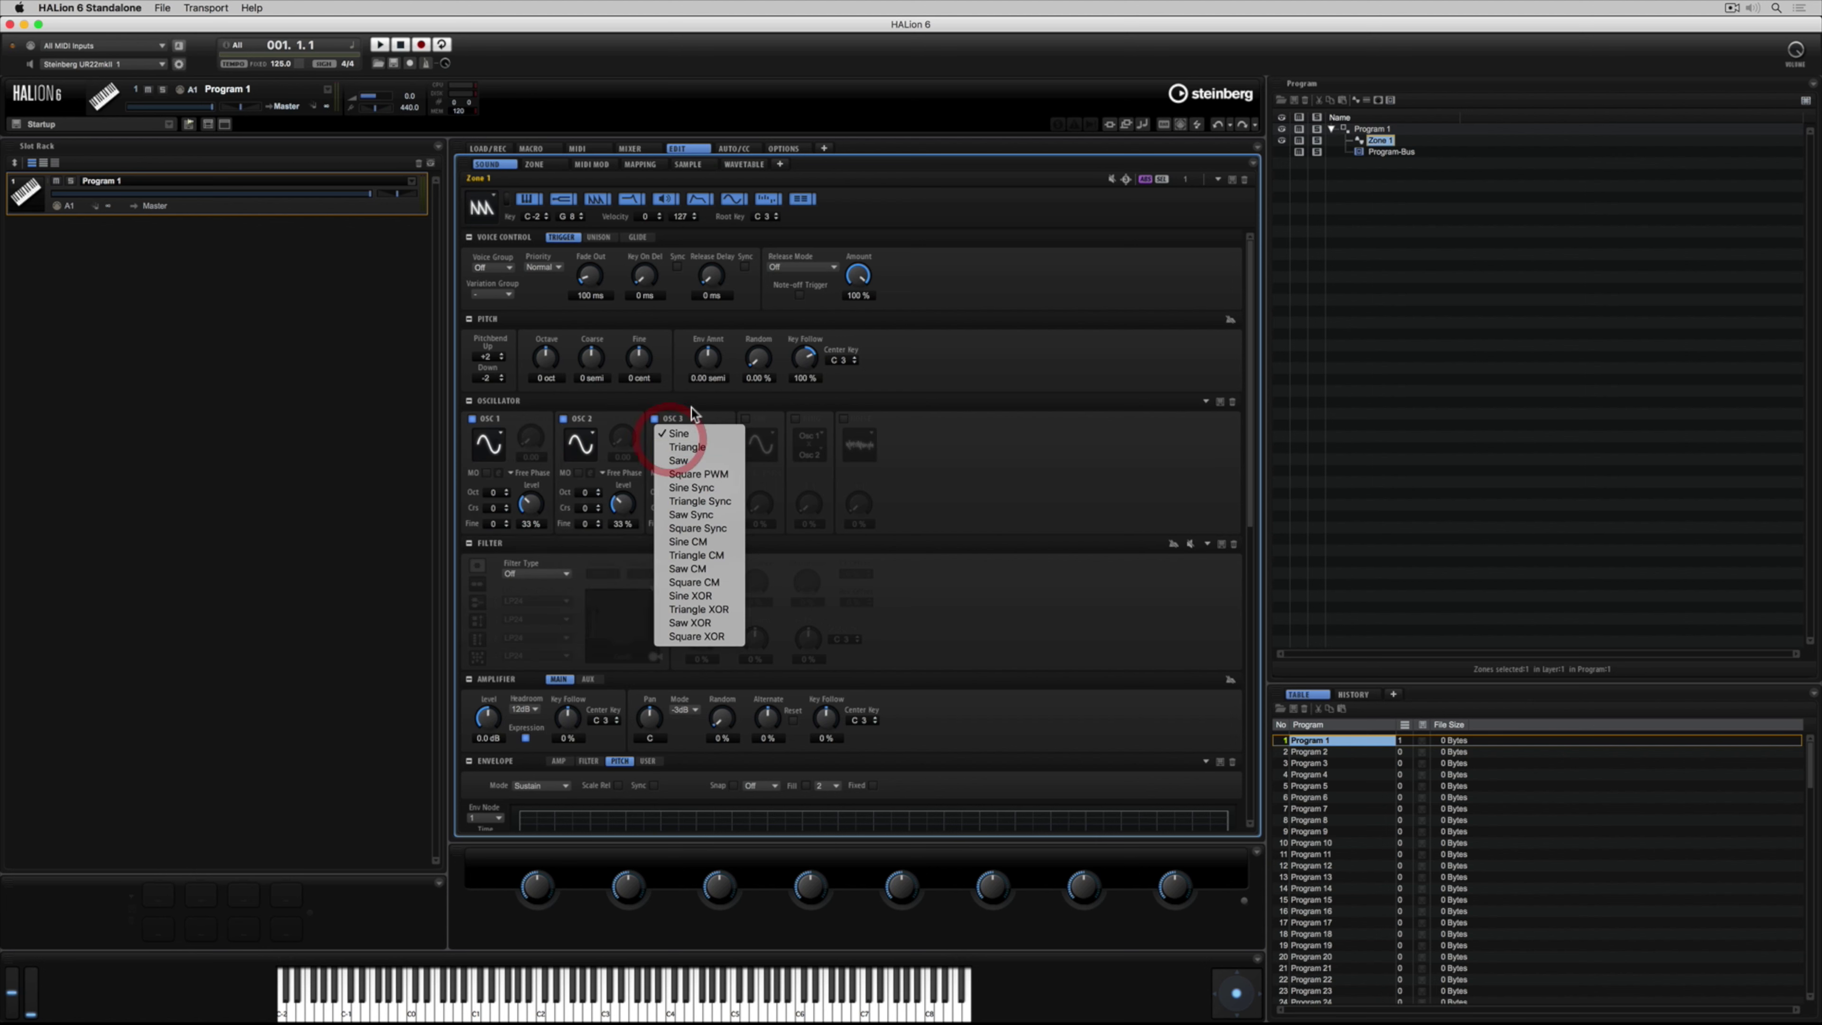
Step: Switch on the SUB oscillator, keeping its waveform on Sine
click(746, 418)
click(760, 445)
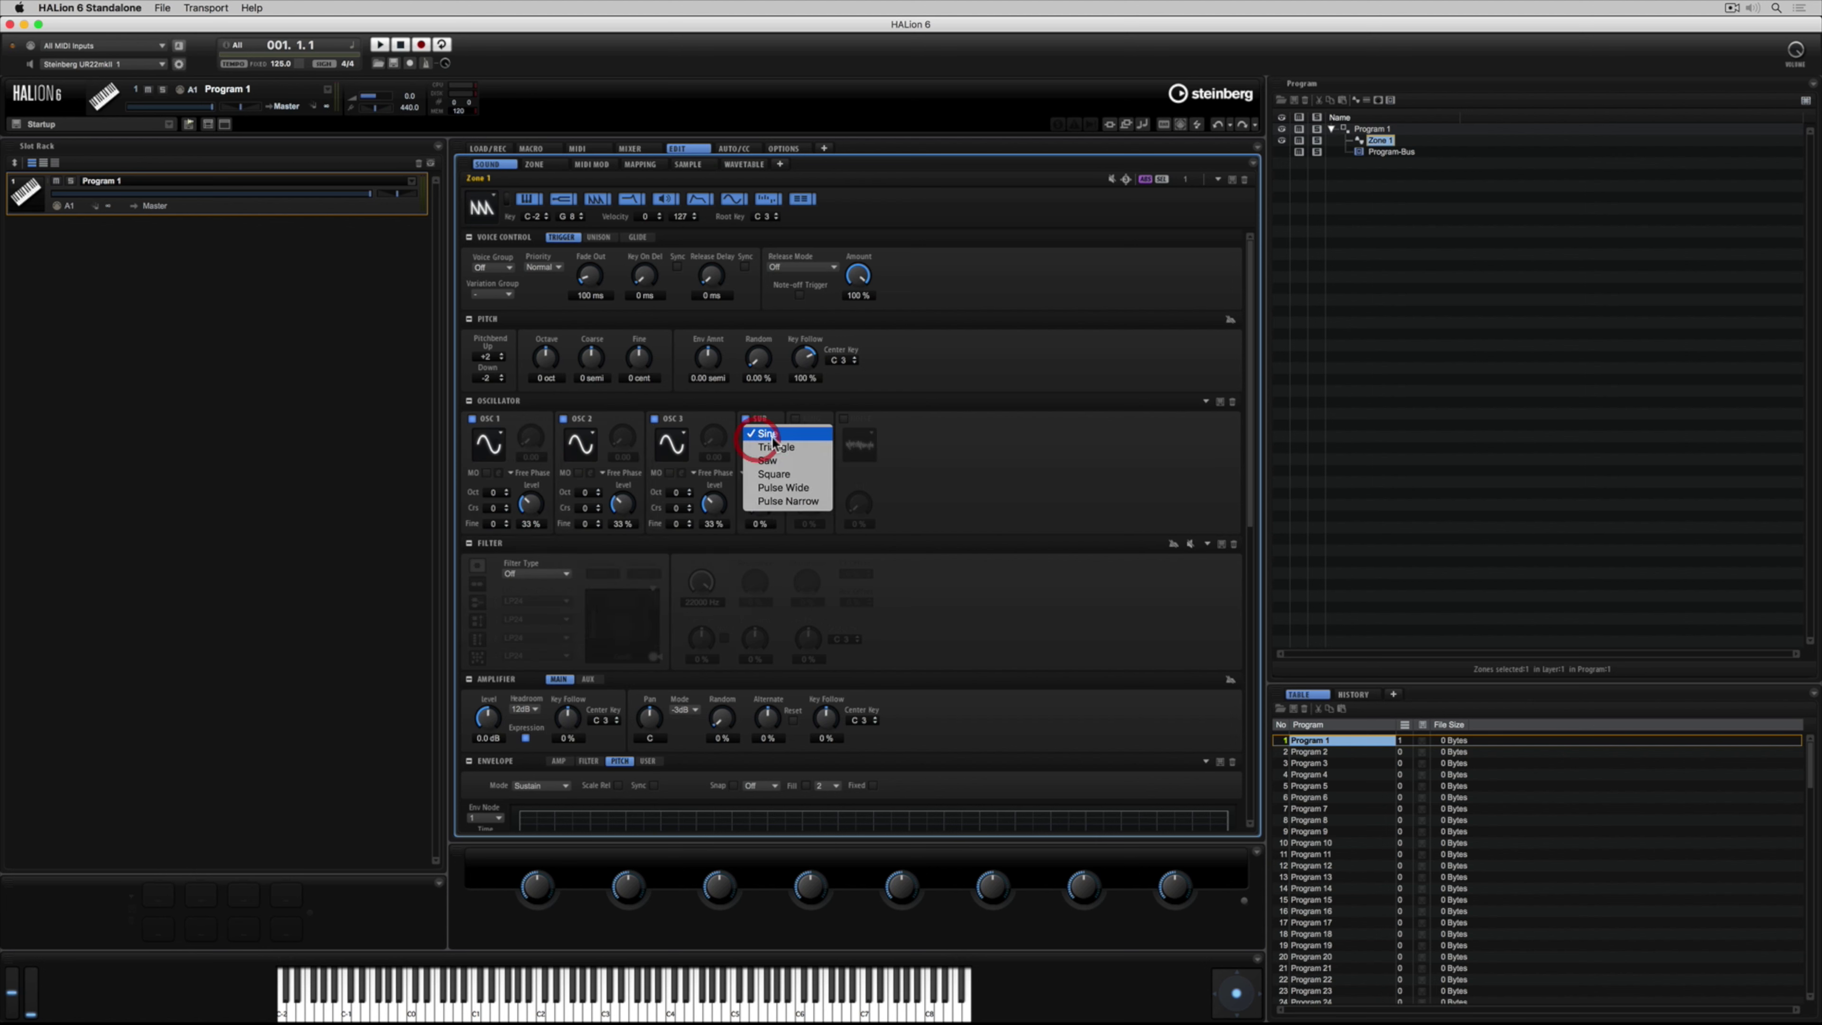
click(961, 439)
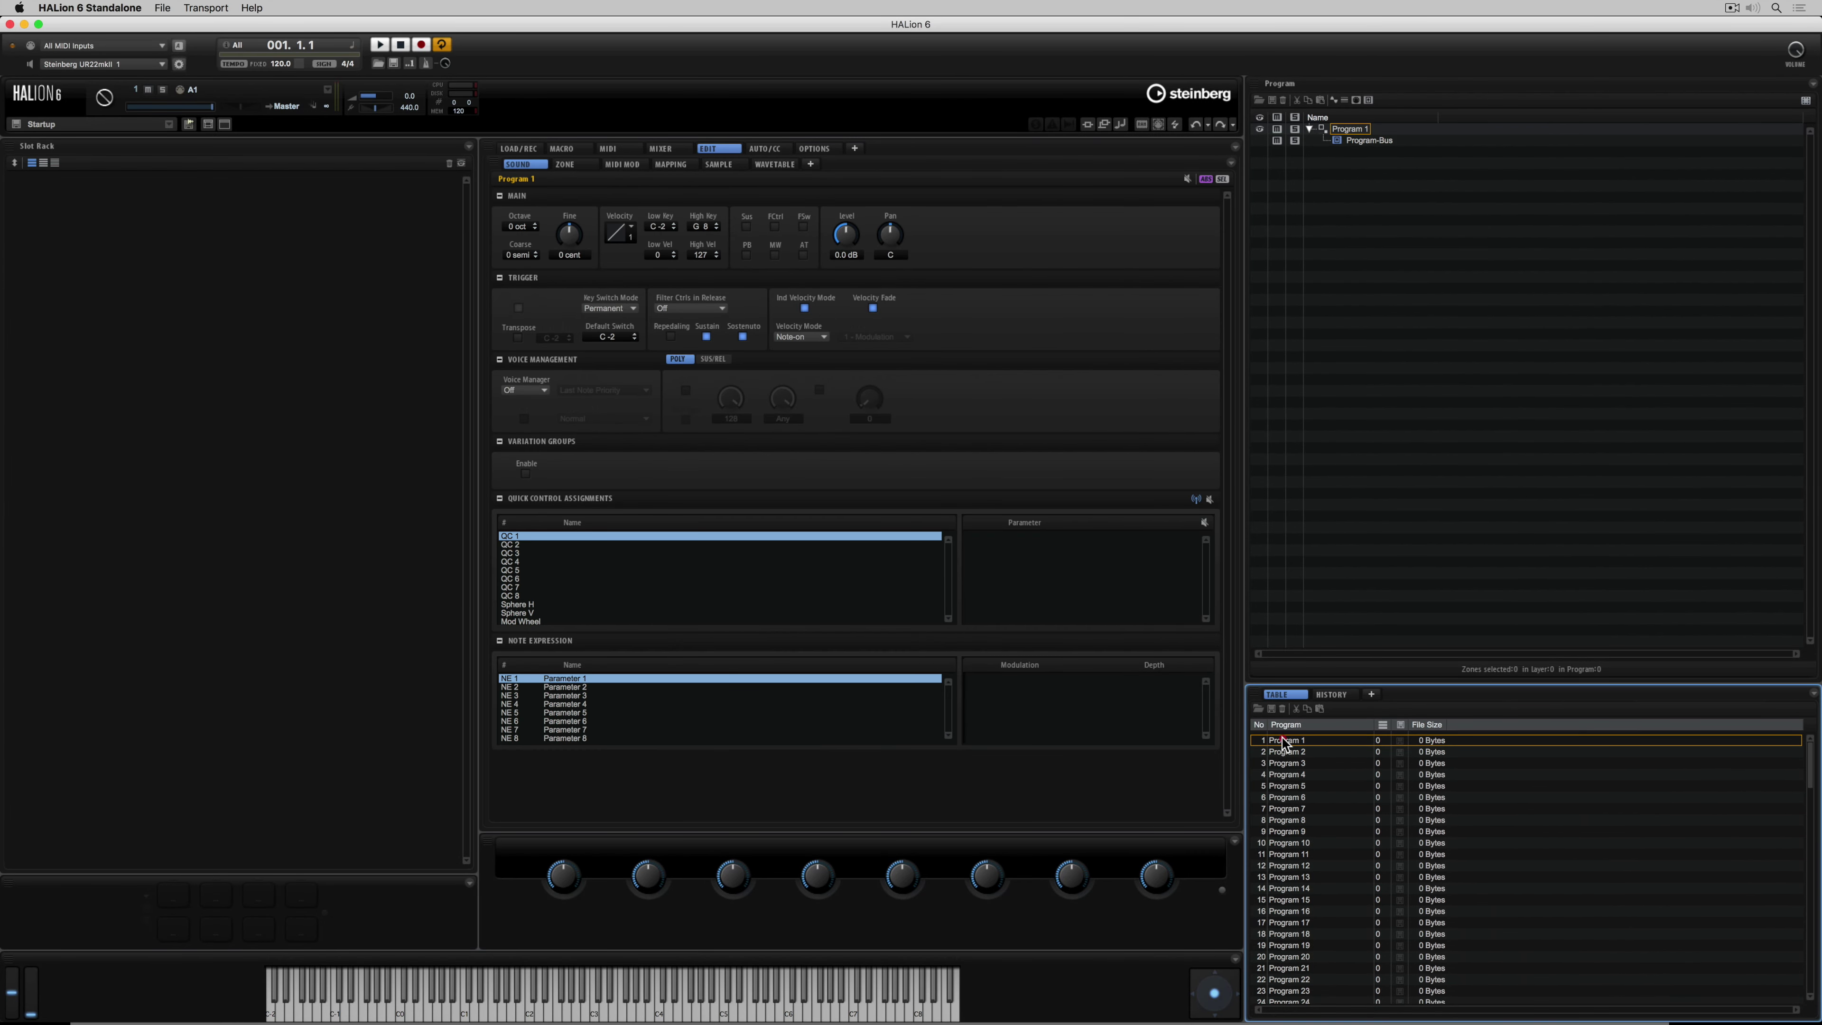
Step: Load Program 1 into the Slot Rack, add Layer 1, and create a synth zone in it
drag(1283, 743, 321, 330)
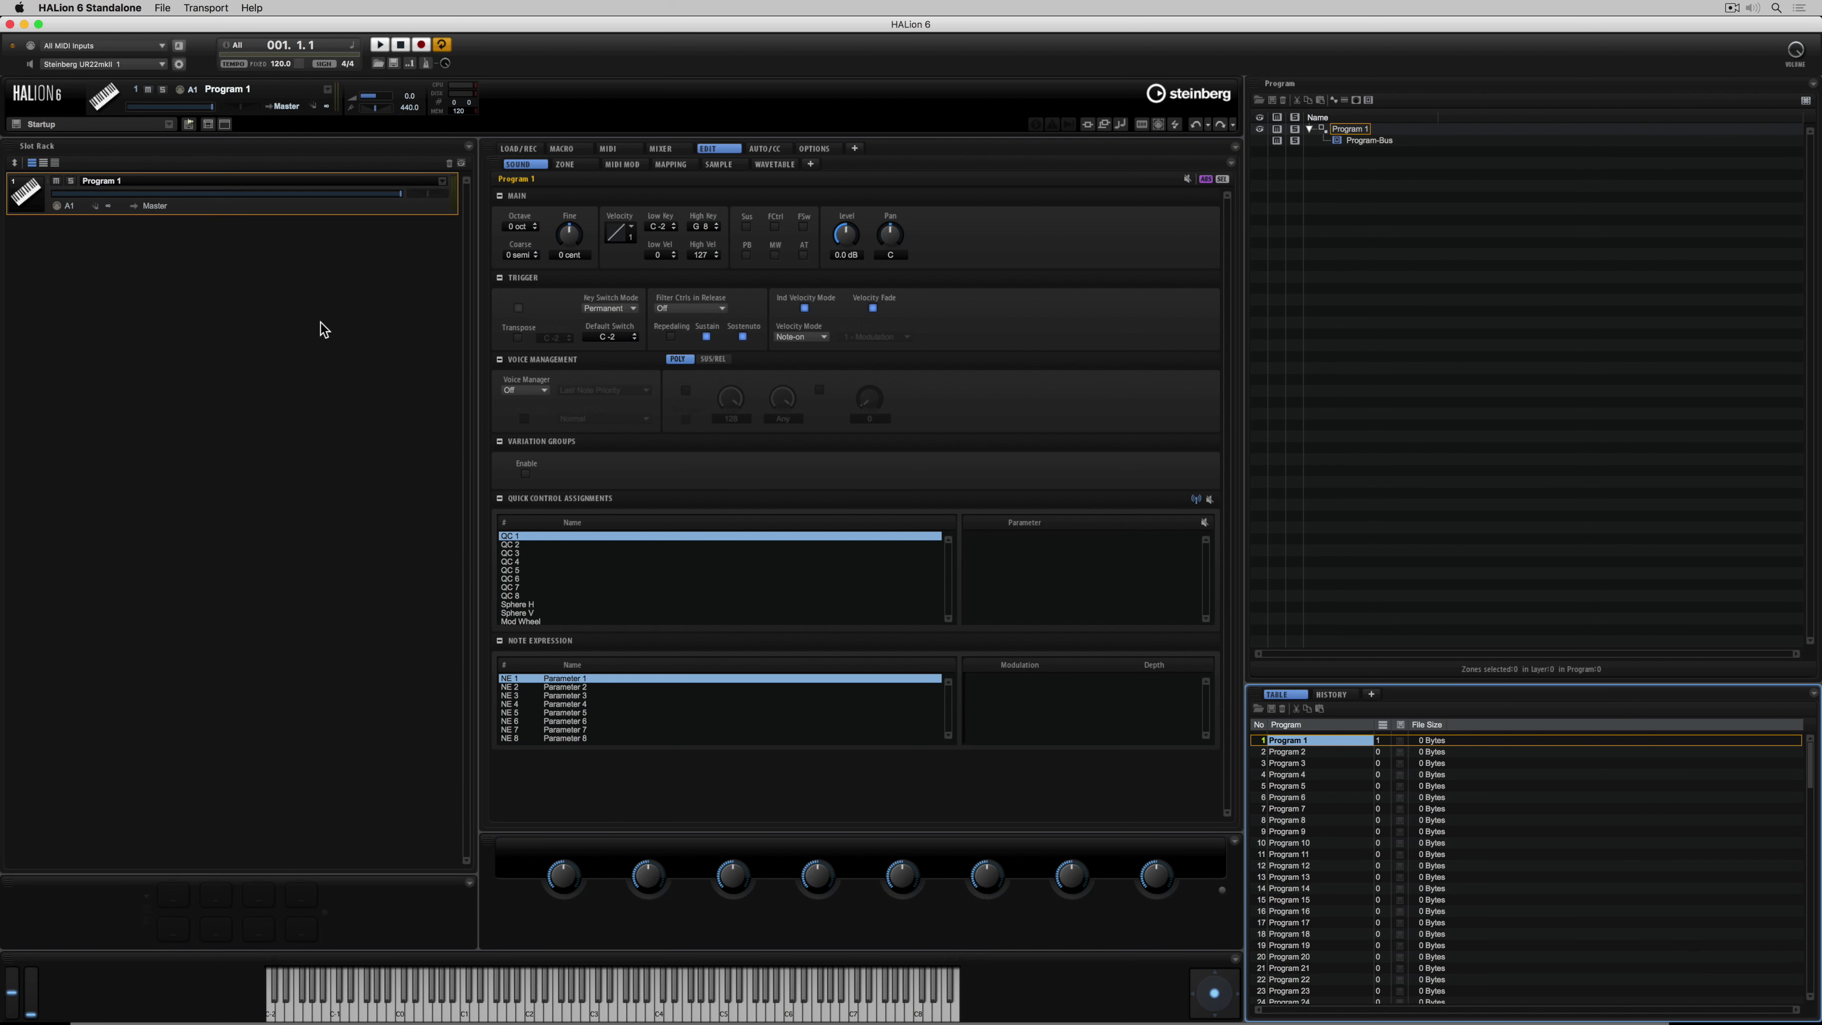
click(1346, 101)
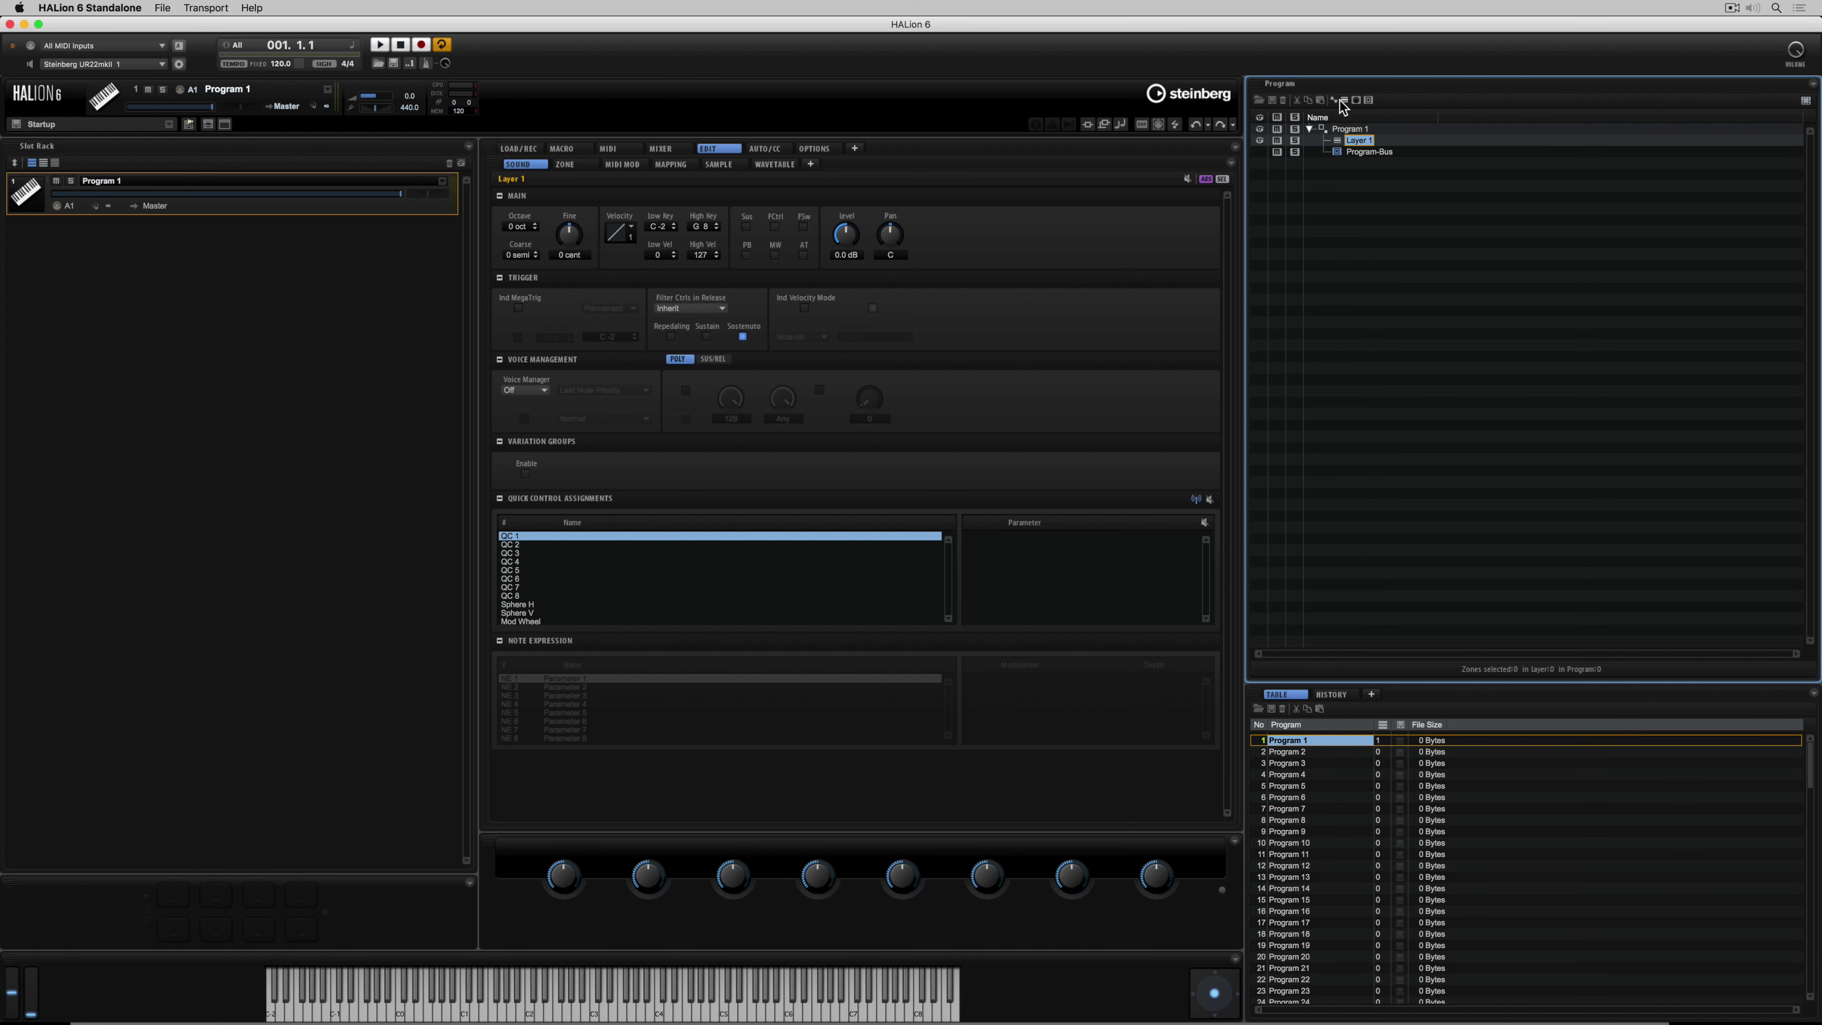
click(1332, 98)
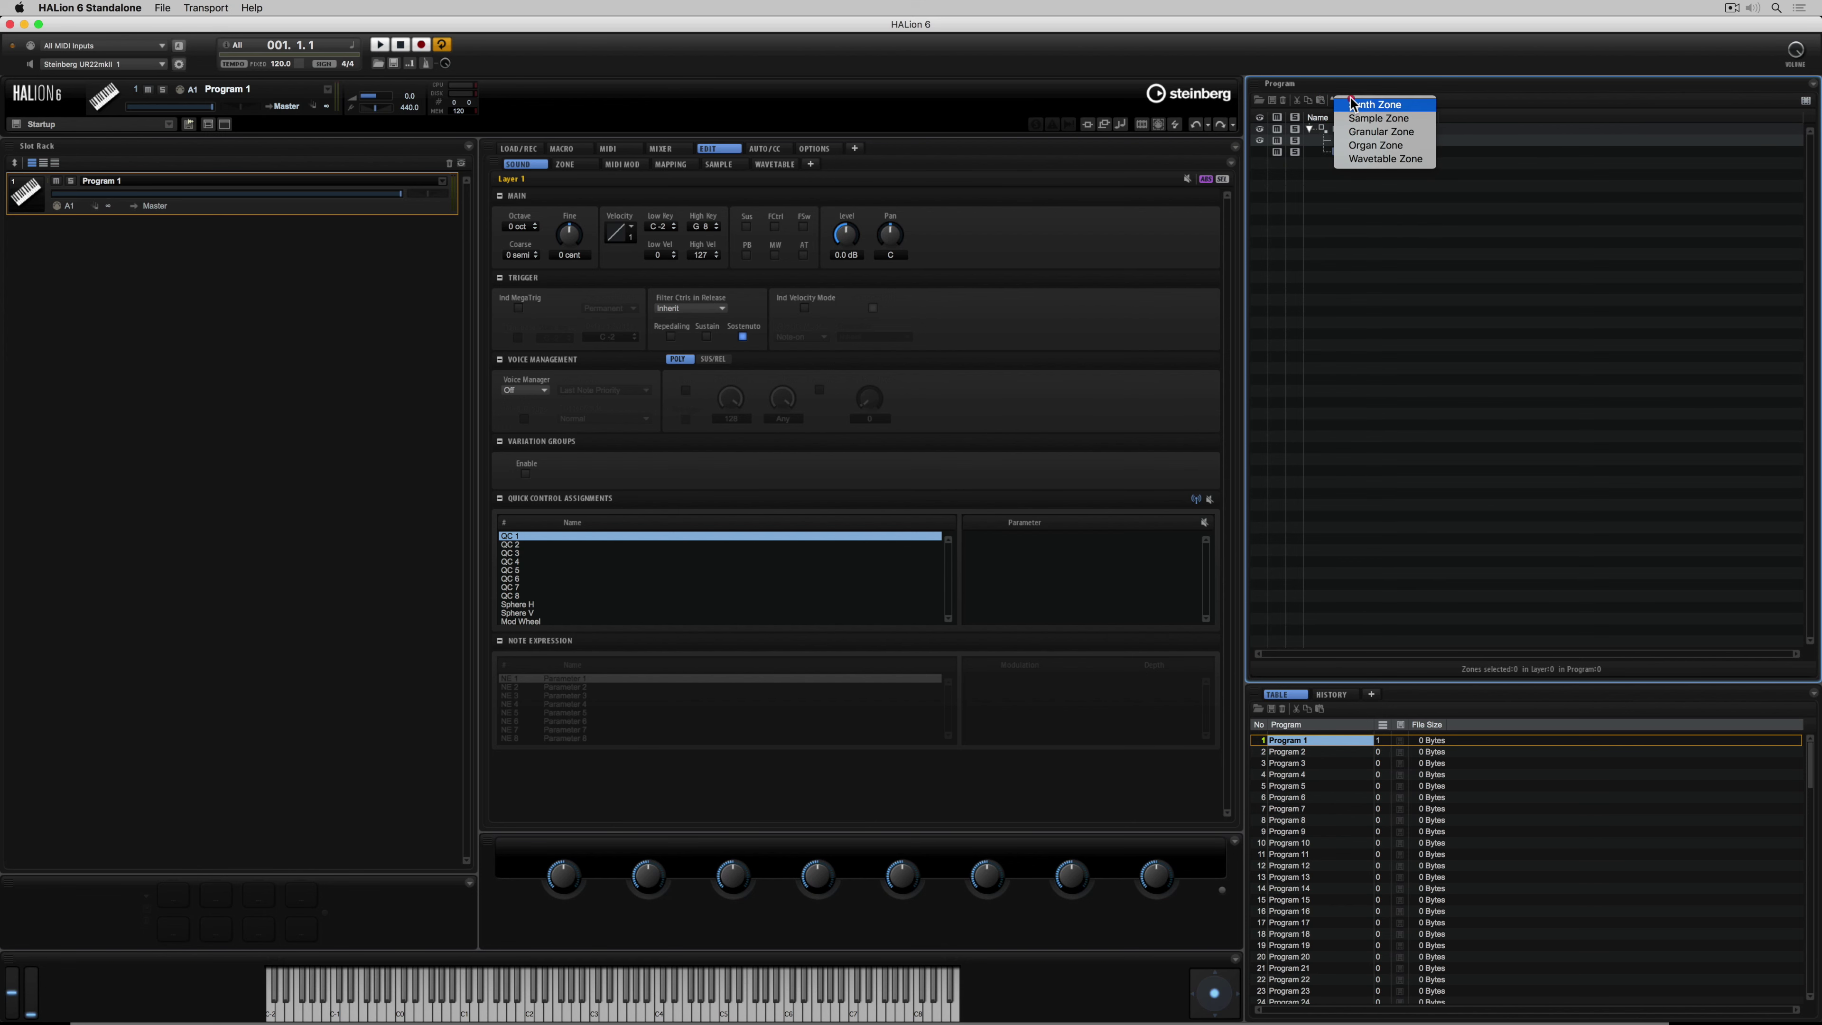
click(1353, 104)
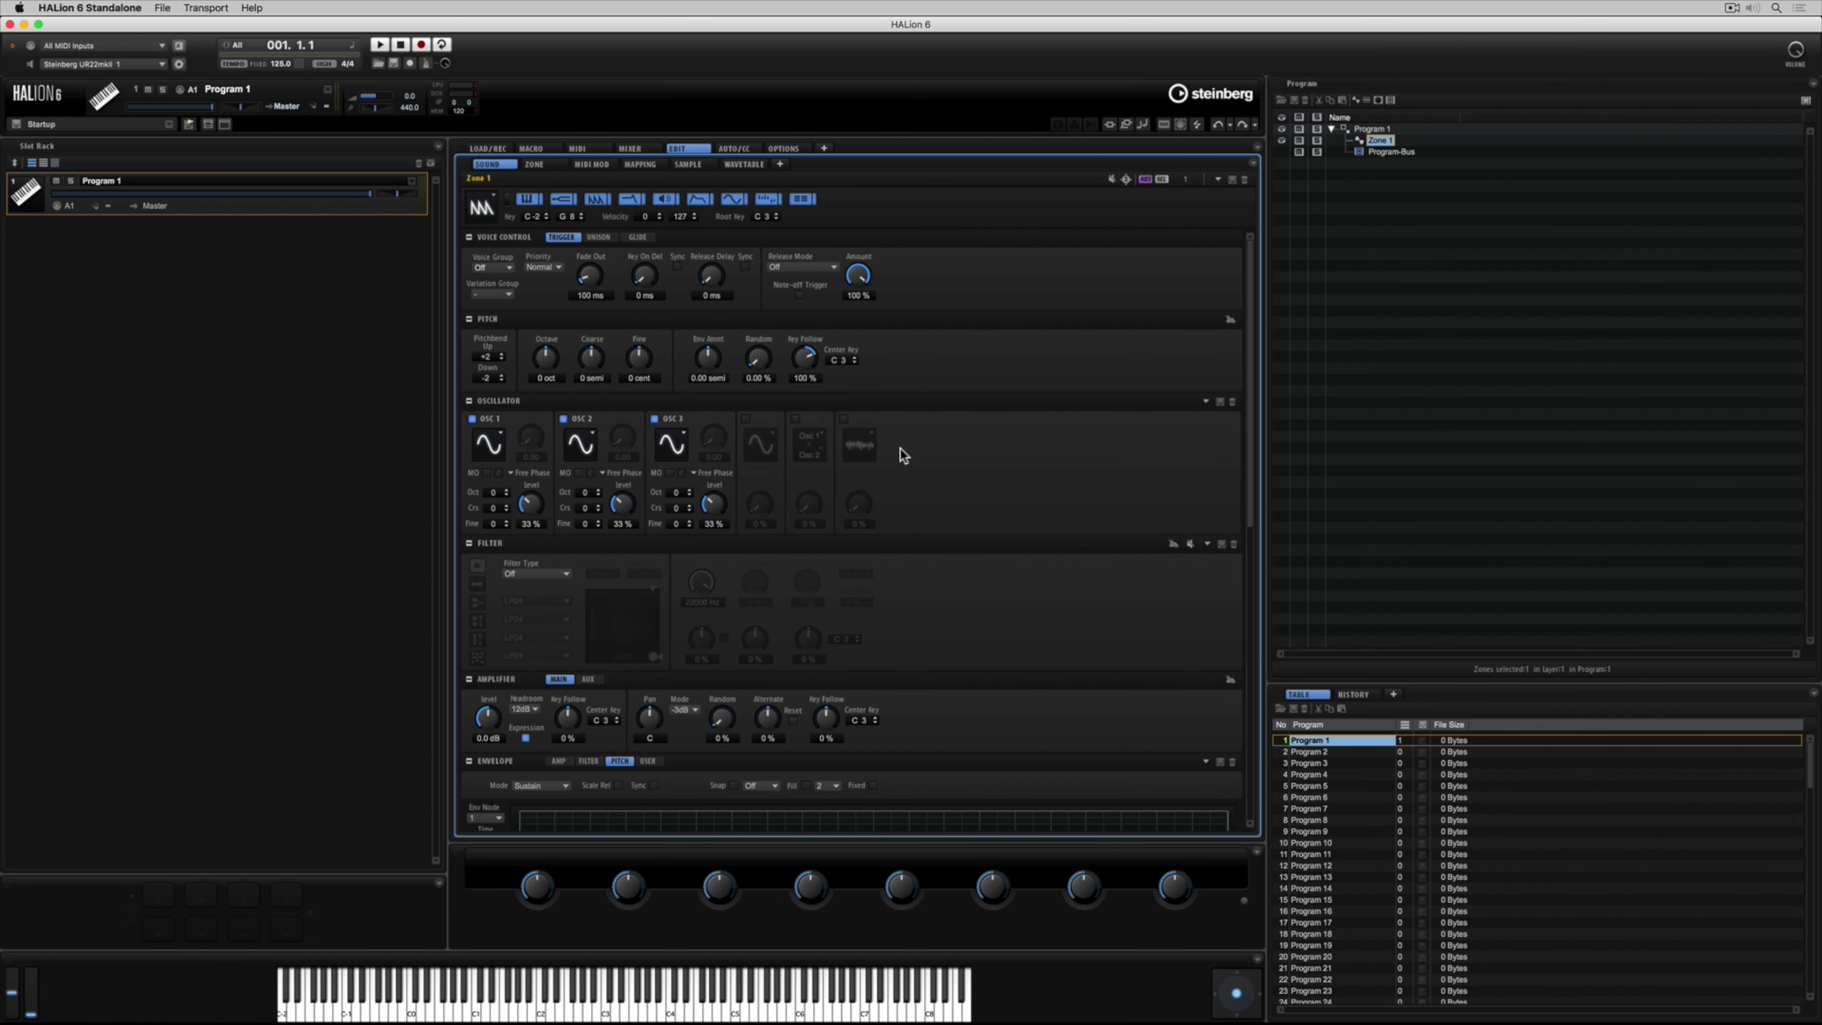
Step: Review the new zone's OSC 1, OSC 2 and OSC 3 waveform menus, keeping all on Sine
click(494, 441)
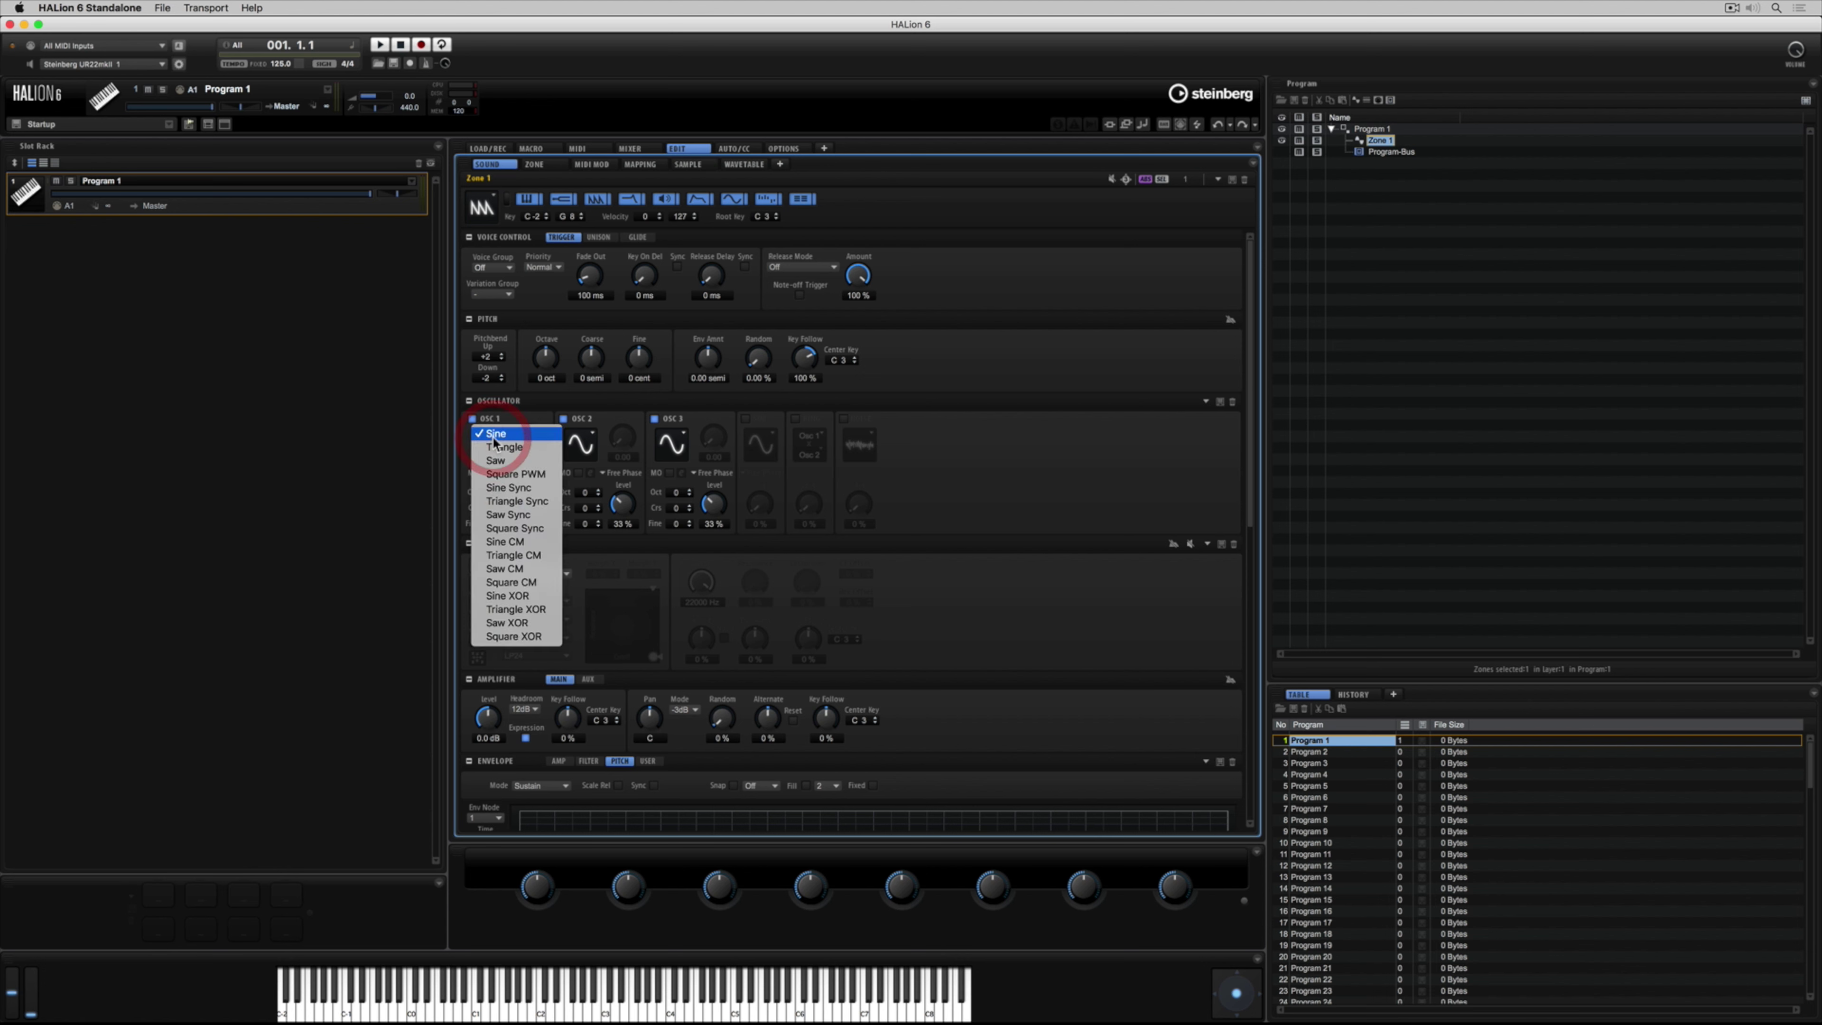
click(524, 420)
click(581, 444)
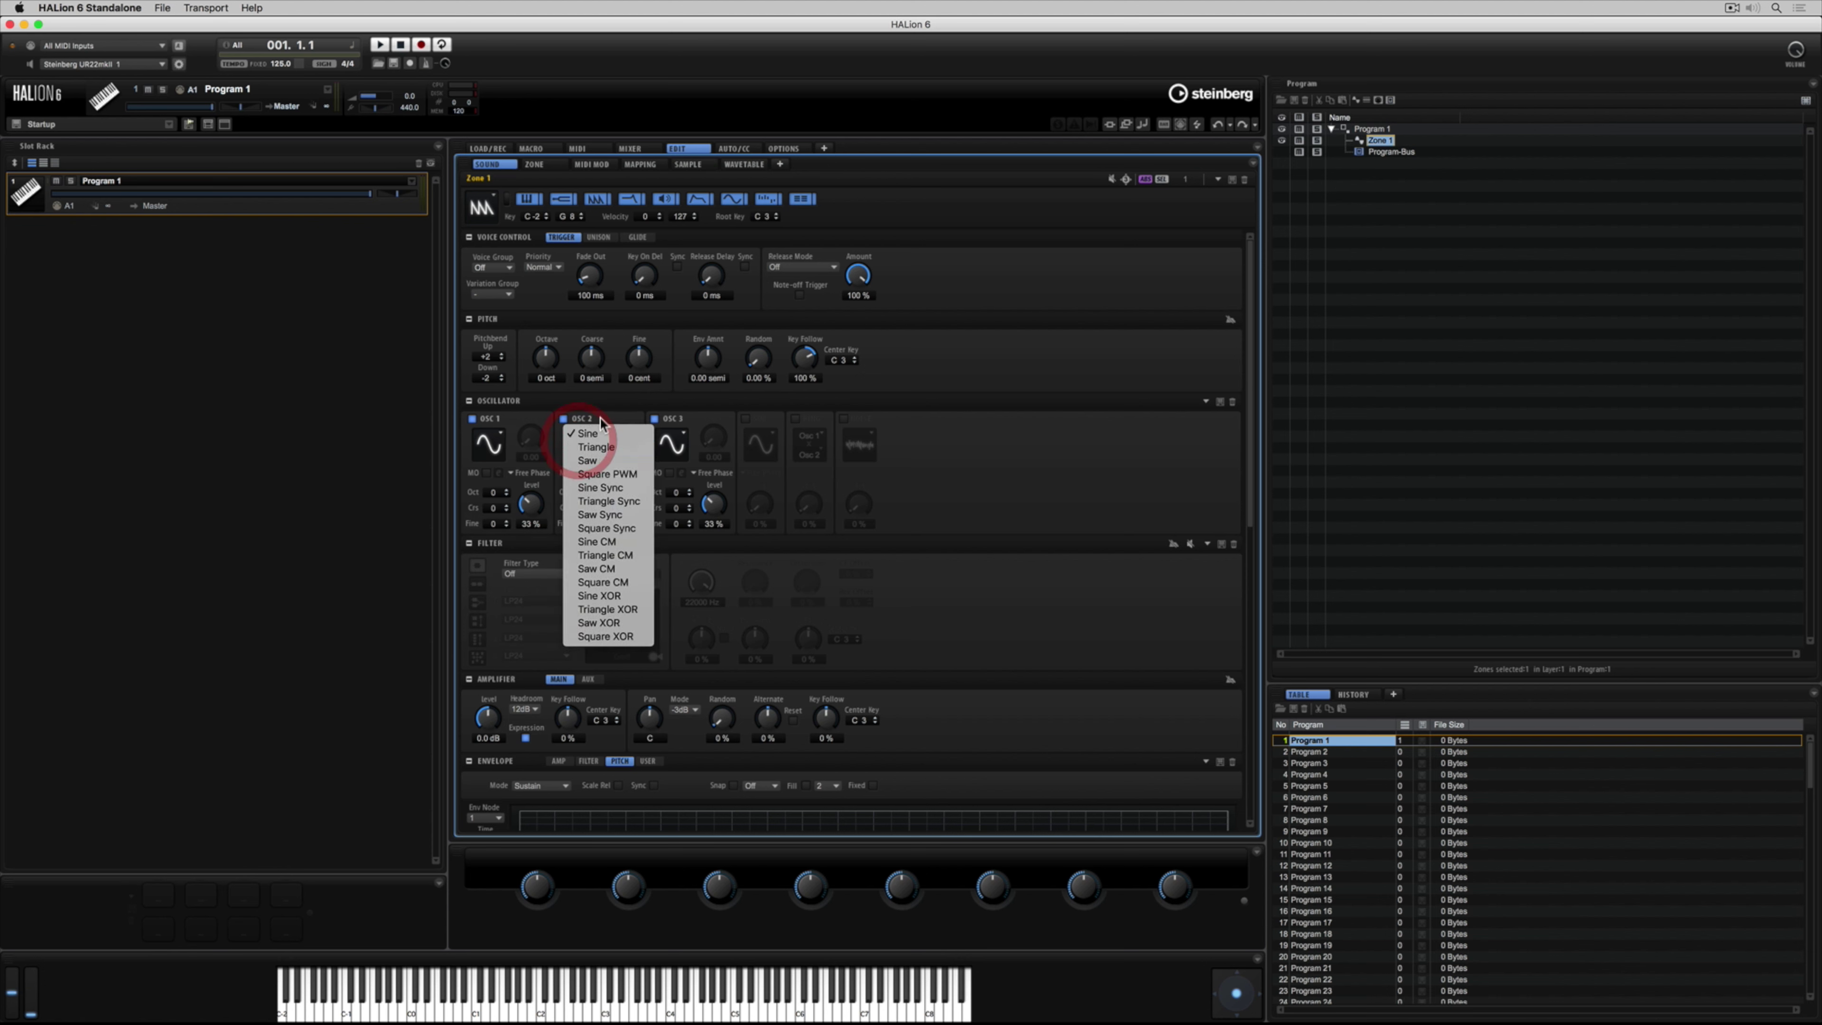
click(574, 420)
click(671, 442)
click(674, 434)
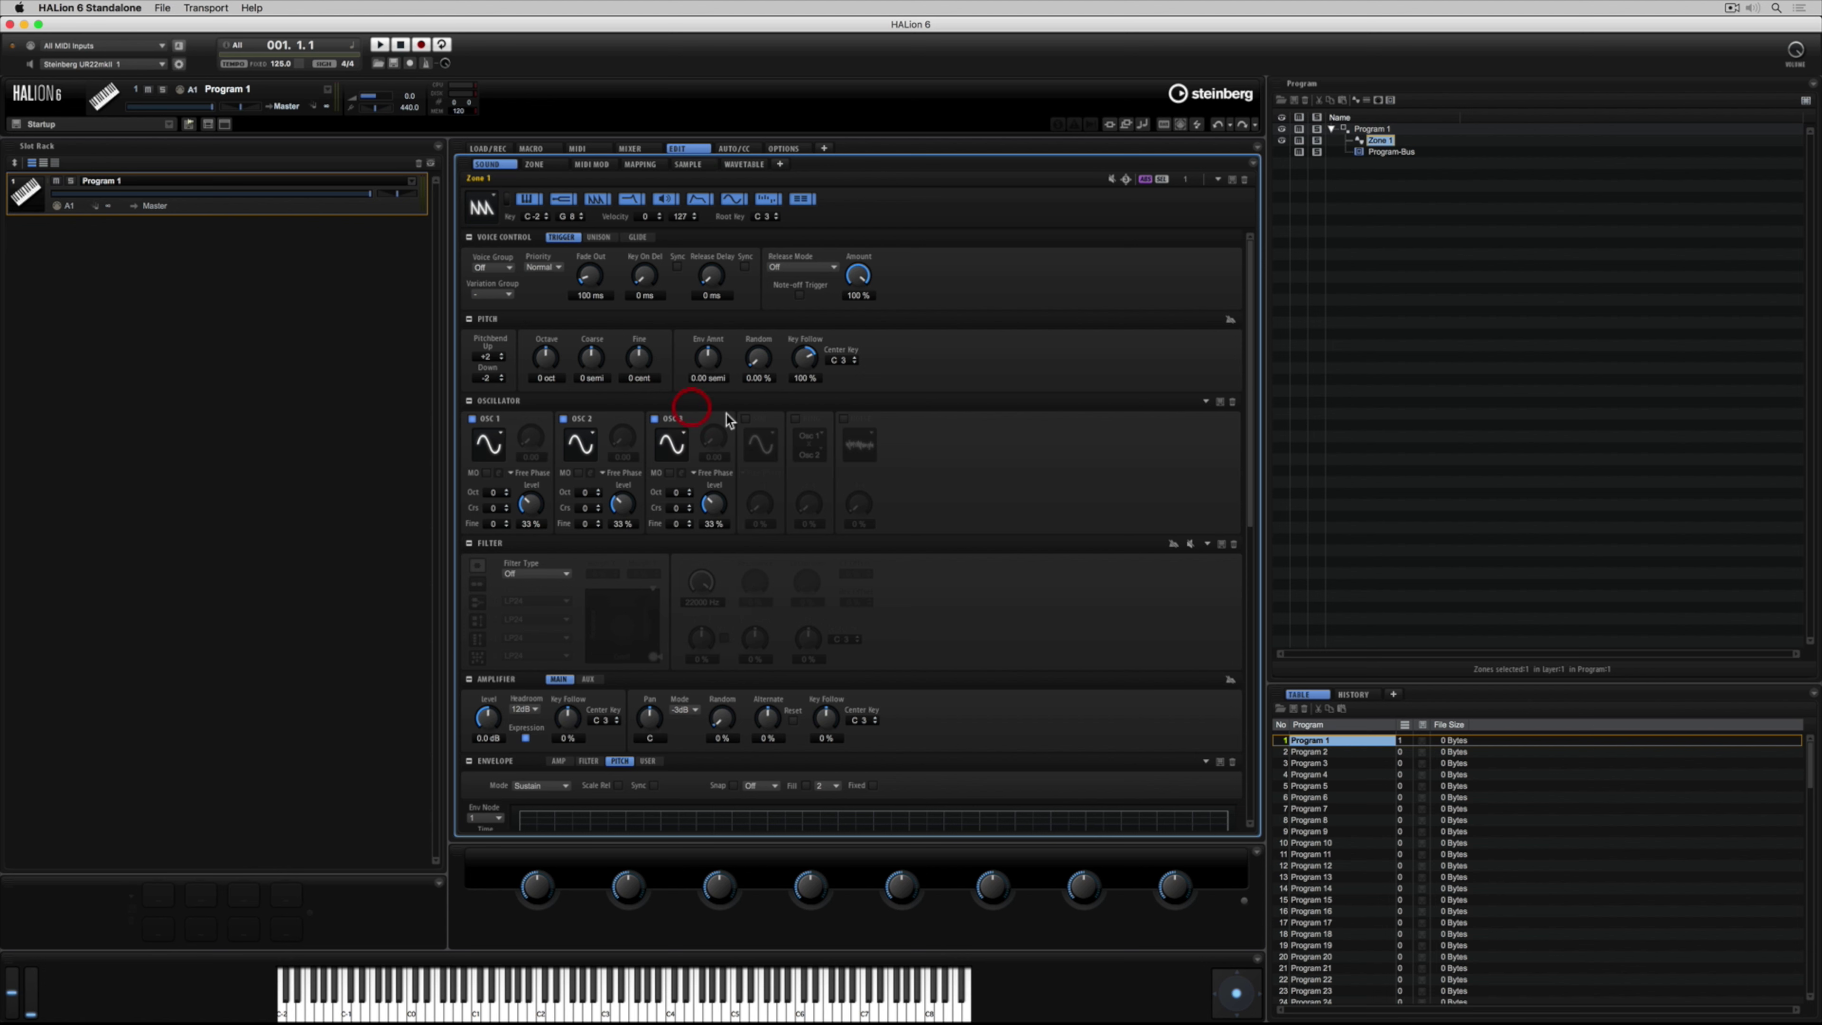
Step: Enable the zone's SUB oscillator and leave its waveform set to Sine
click(745, 419)
click(761, 445)
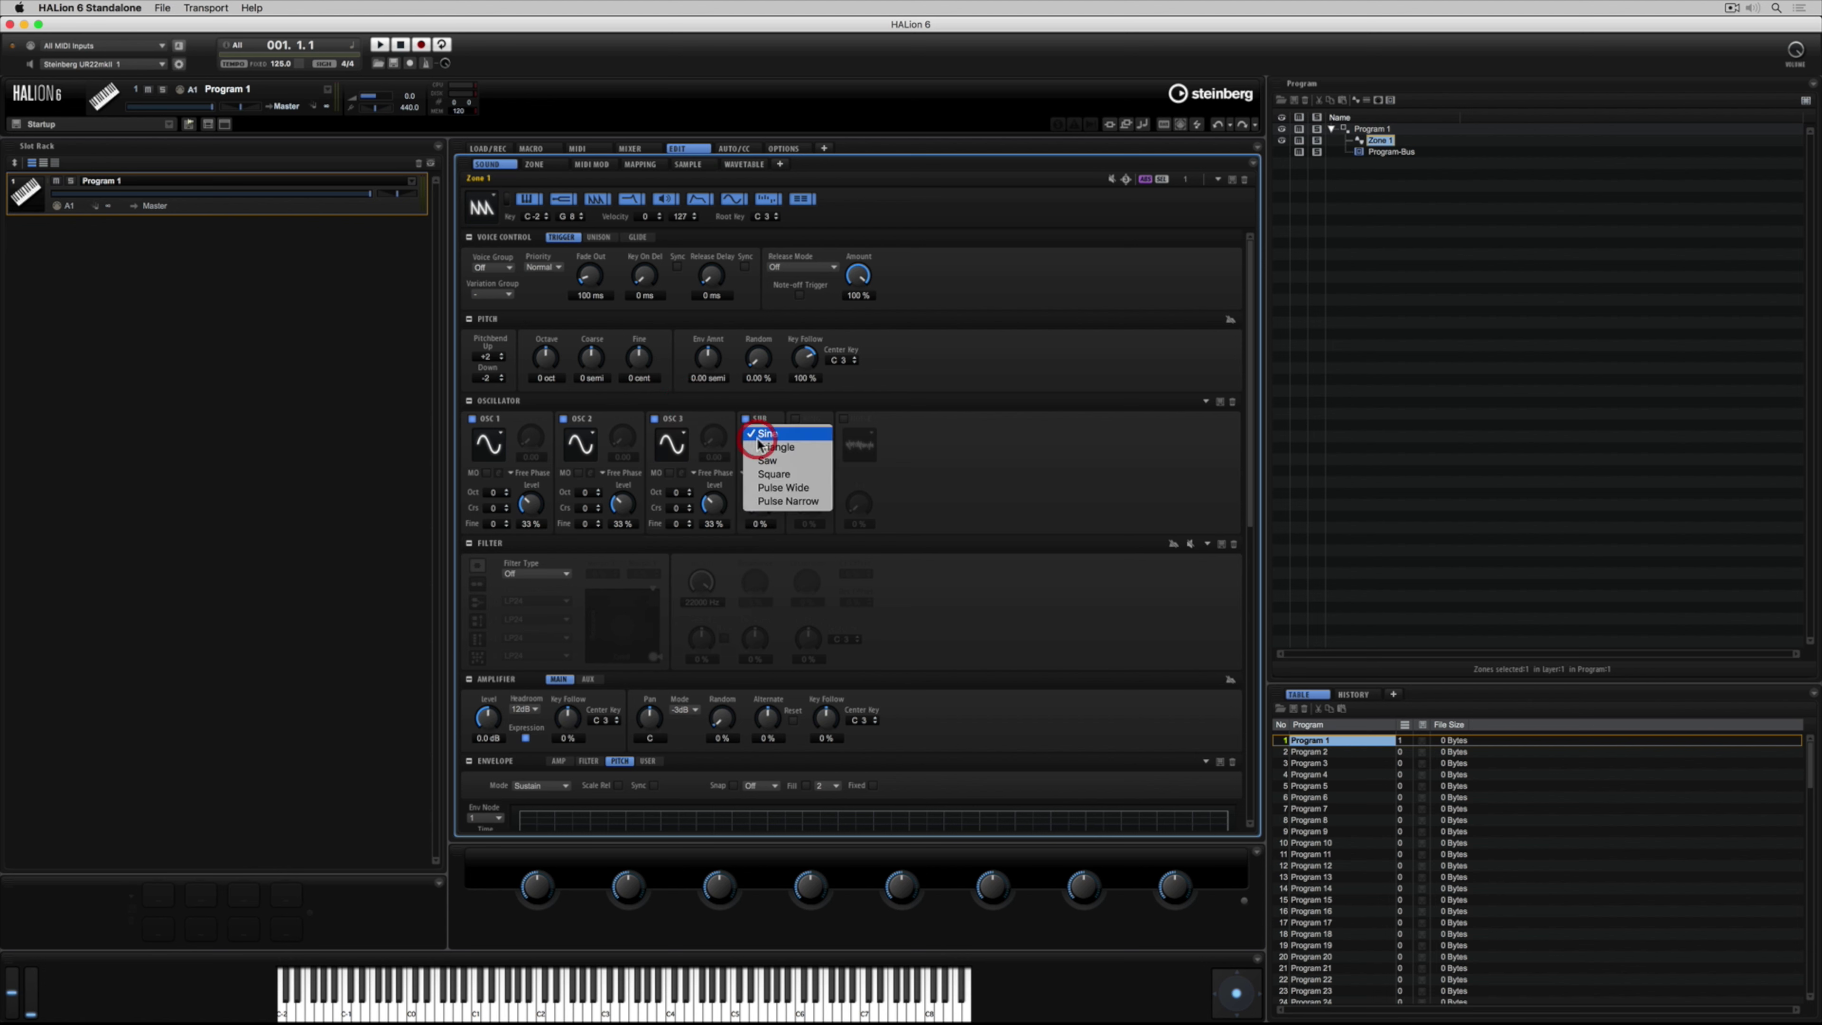
click(960, 439)
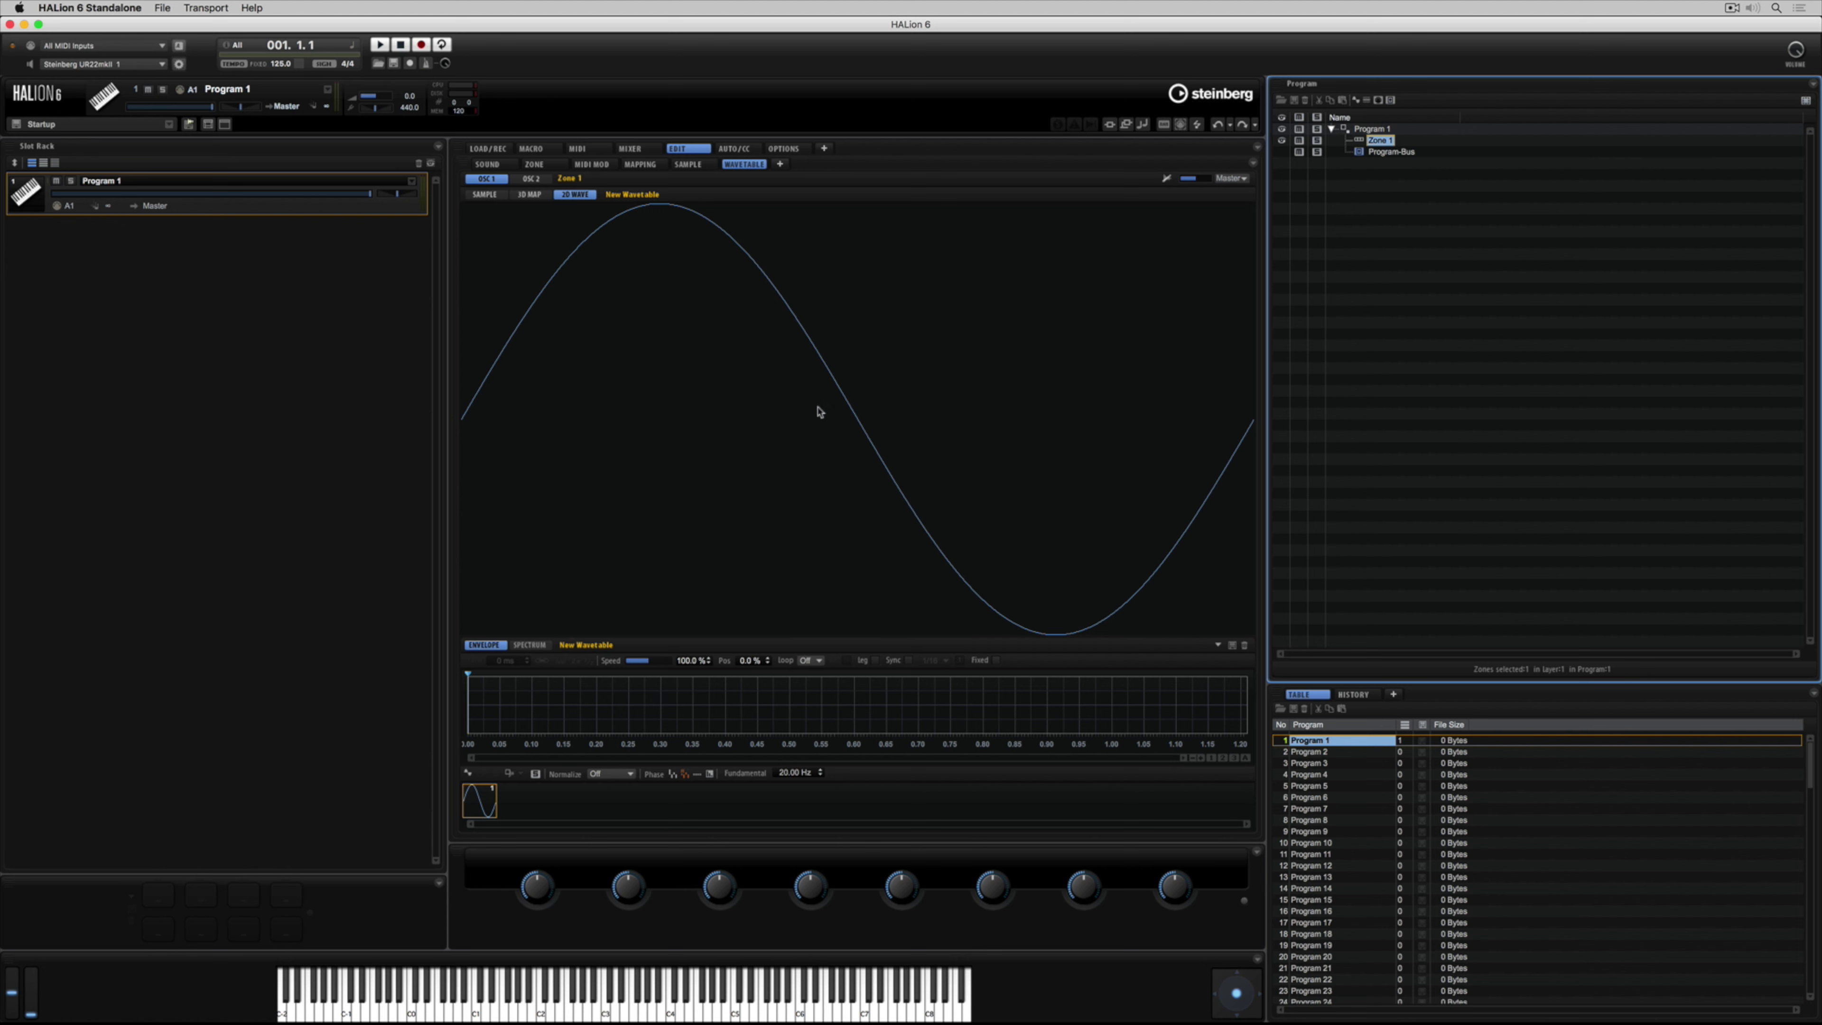
Step: Draw several extra harmonics, including harmonic 4, into the wavetable's spectrum
click(527, 646)
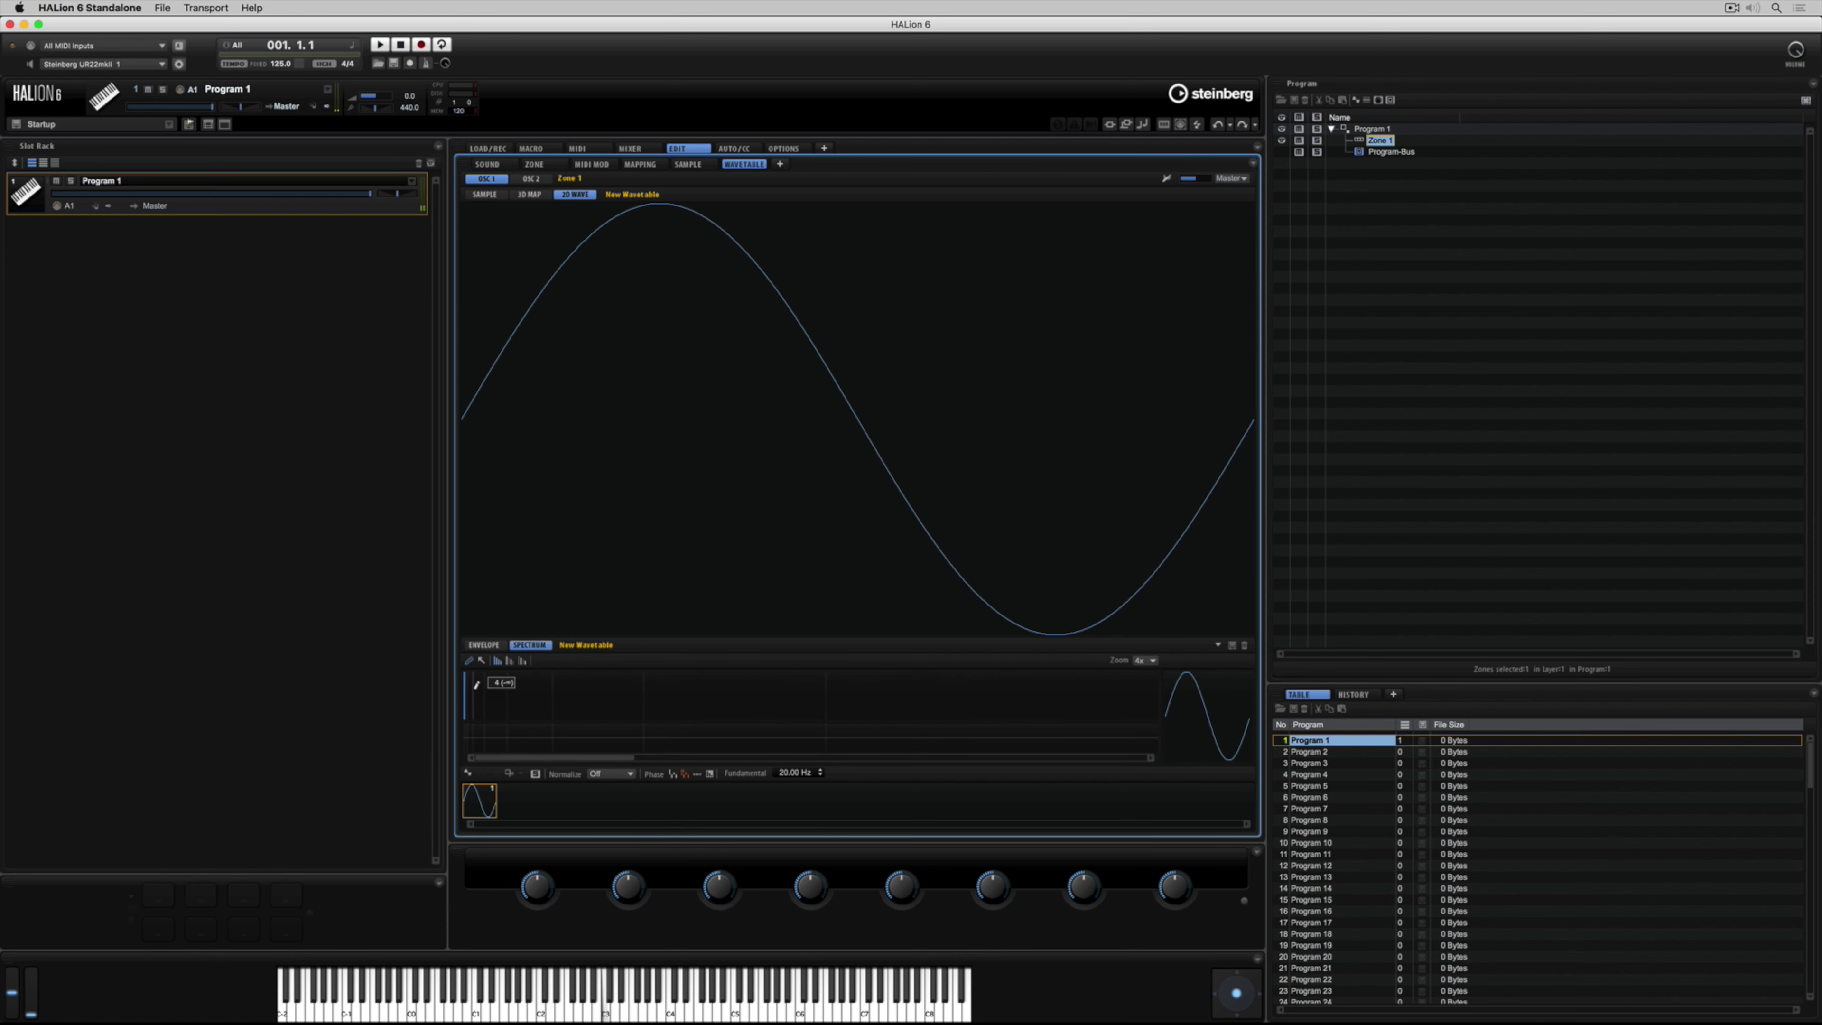
click(479, 687)
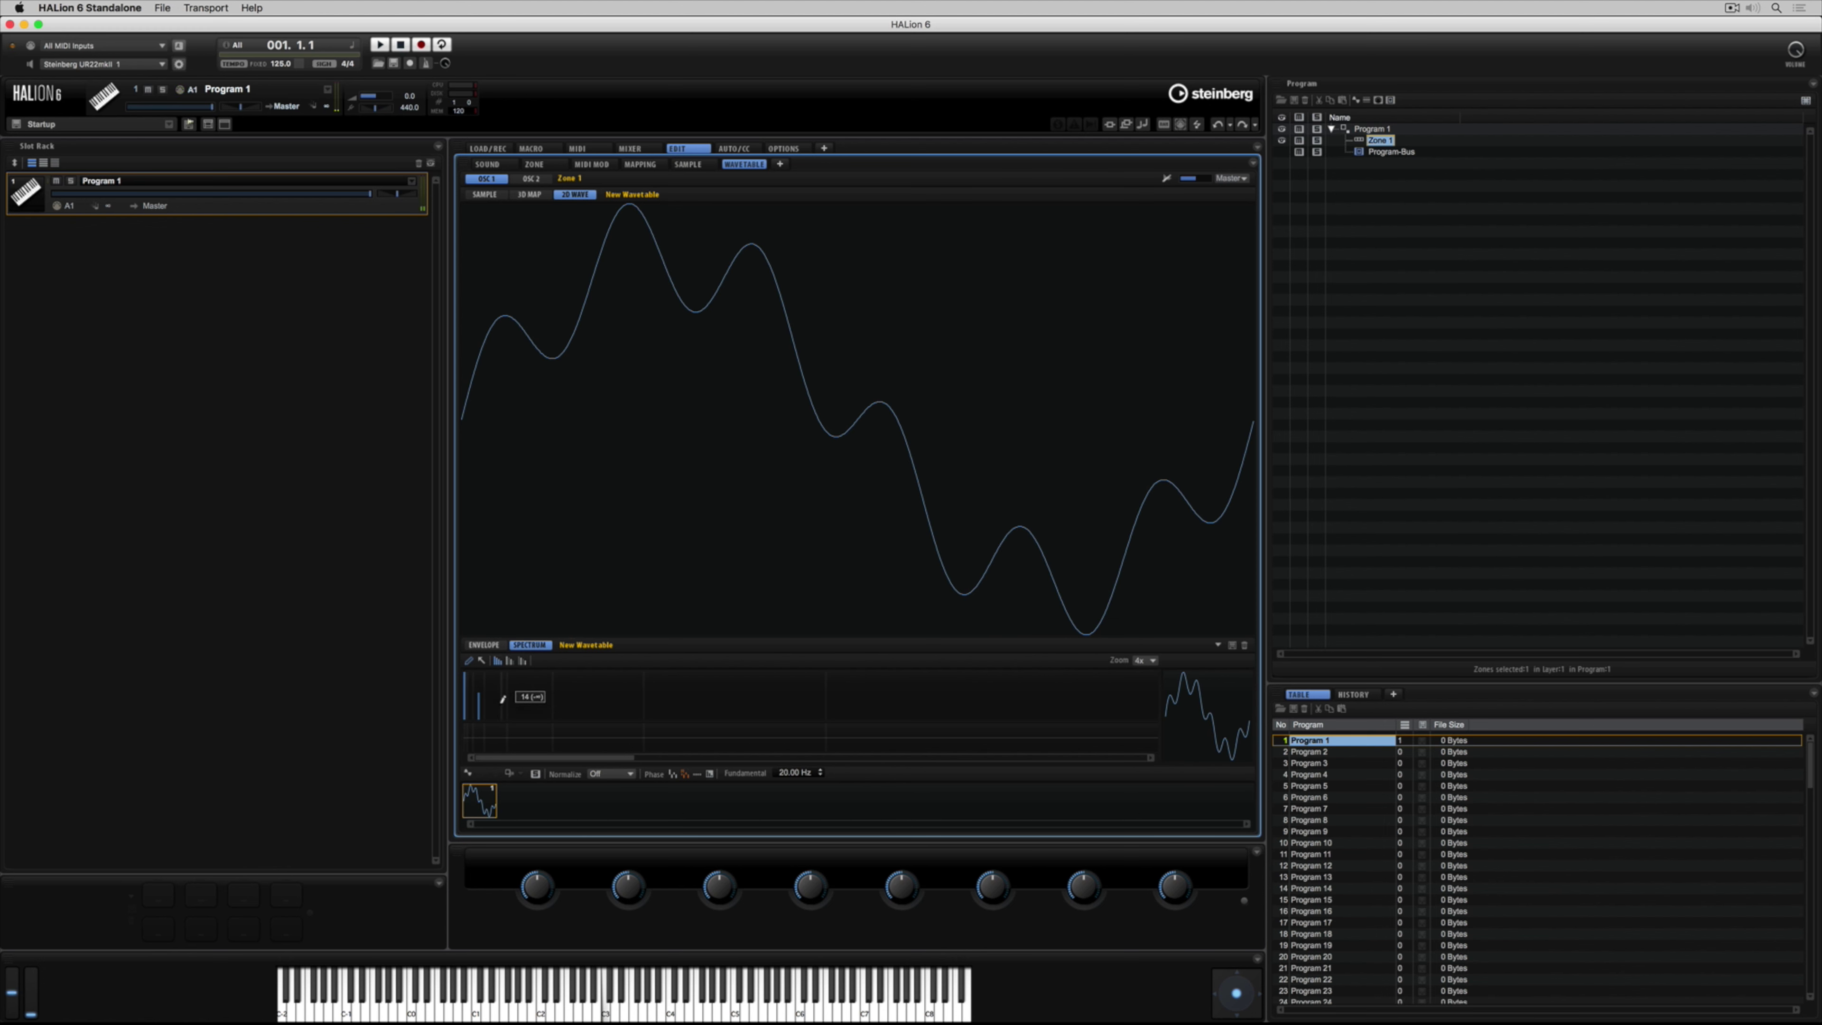
click(516, 714)
click(527, 714)
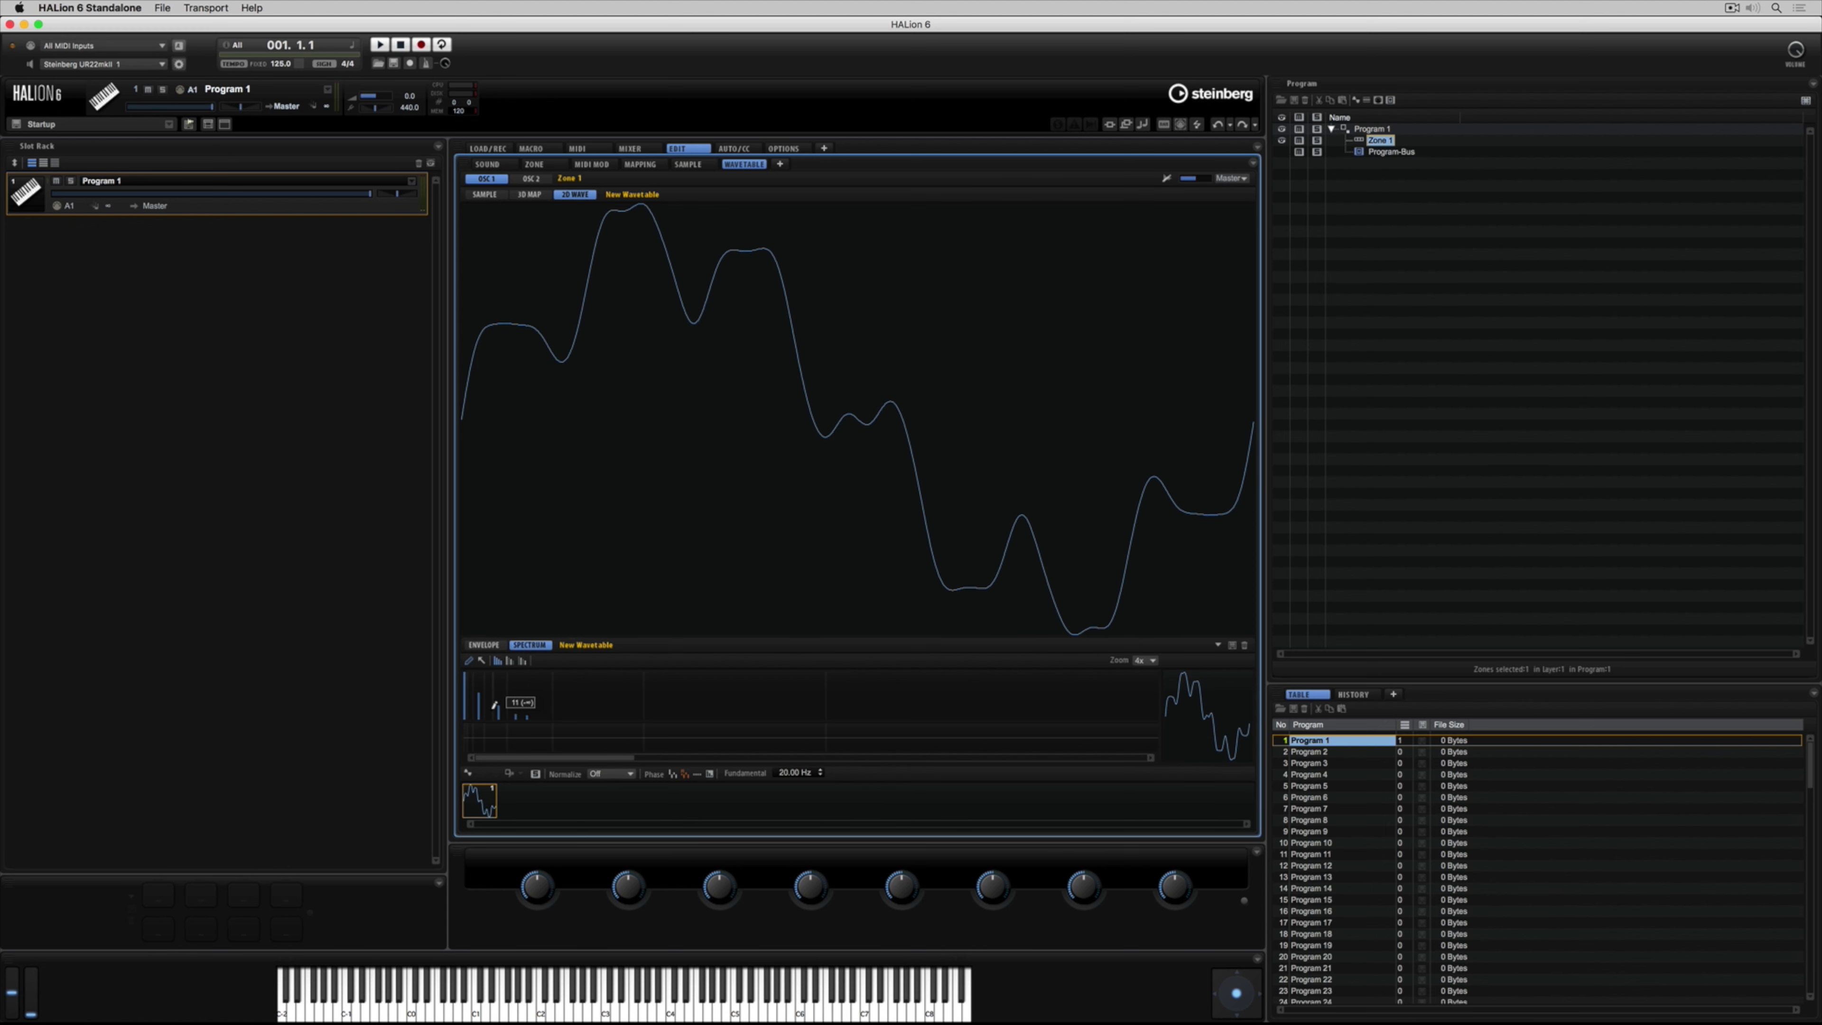
click(476, 700)
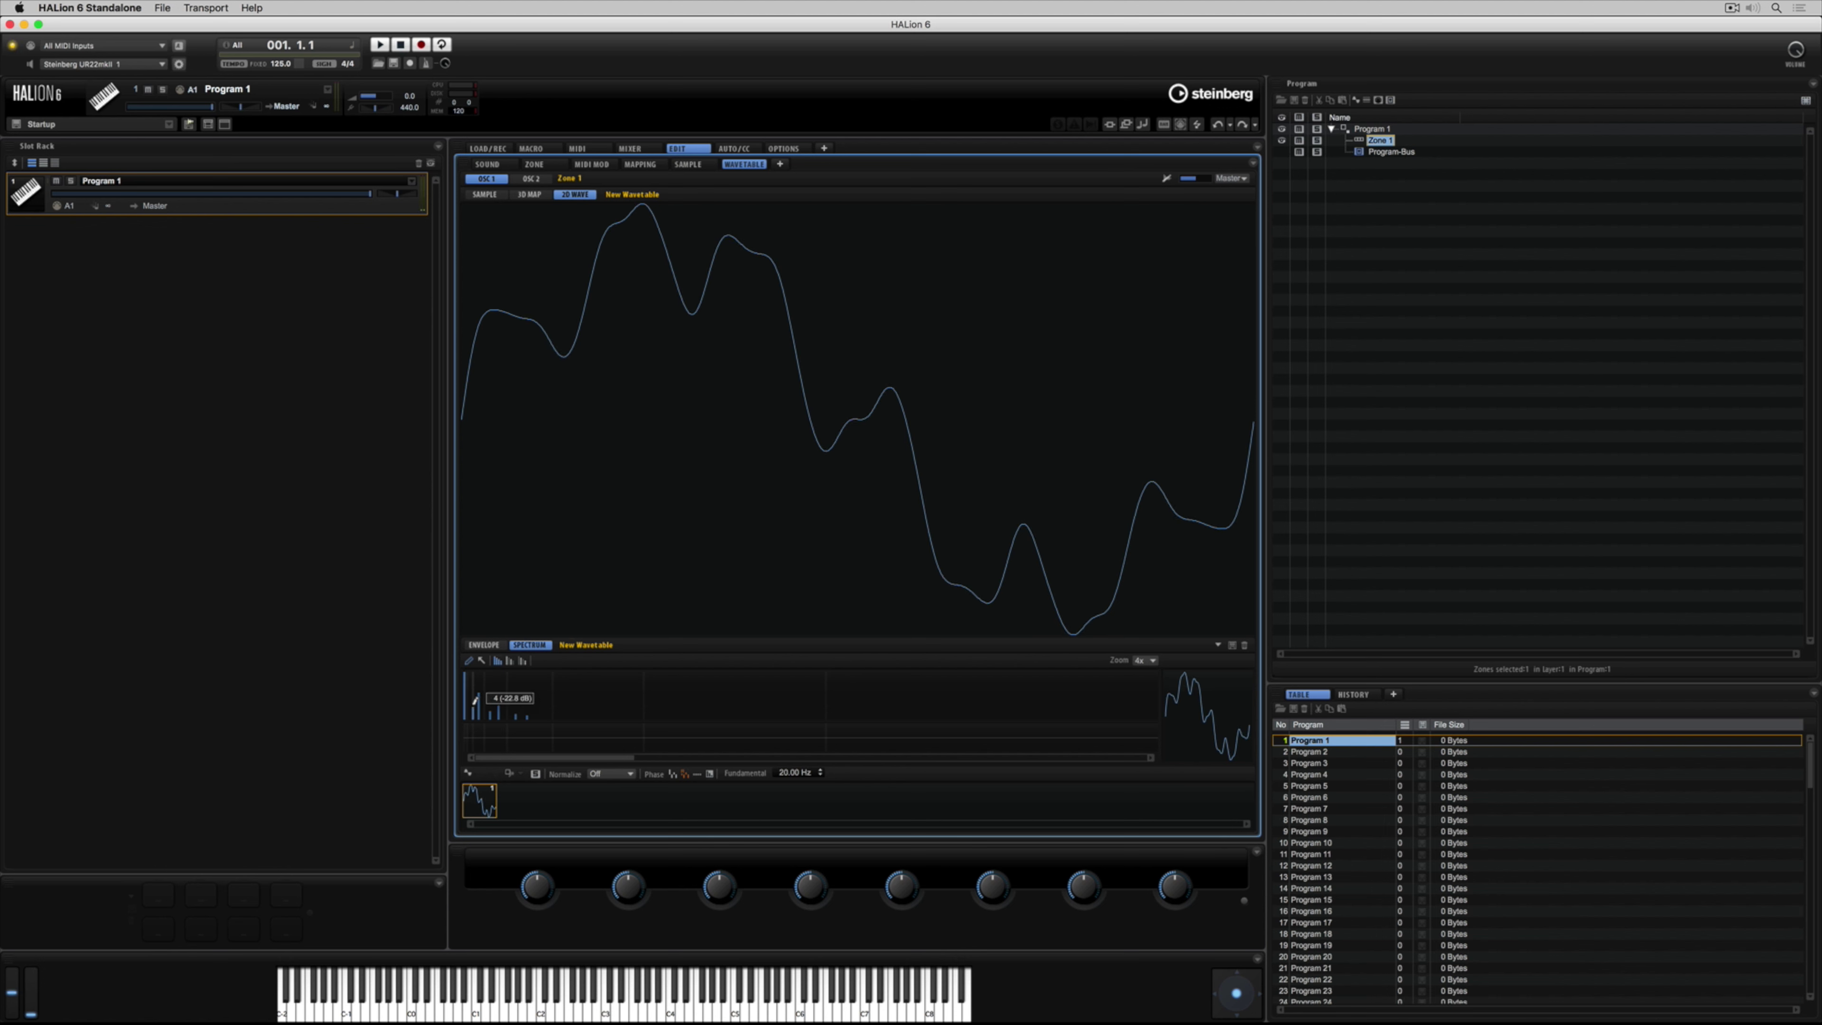
Step: Display the wavetable as a 3D map and rotate the view
click(530, 195)
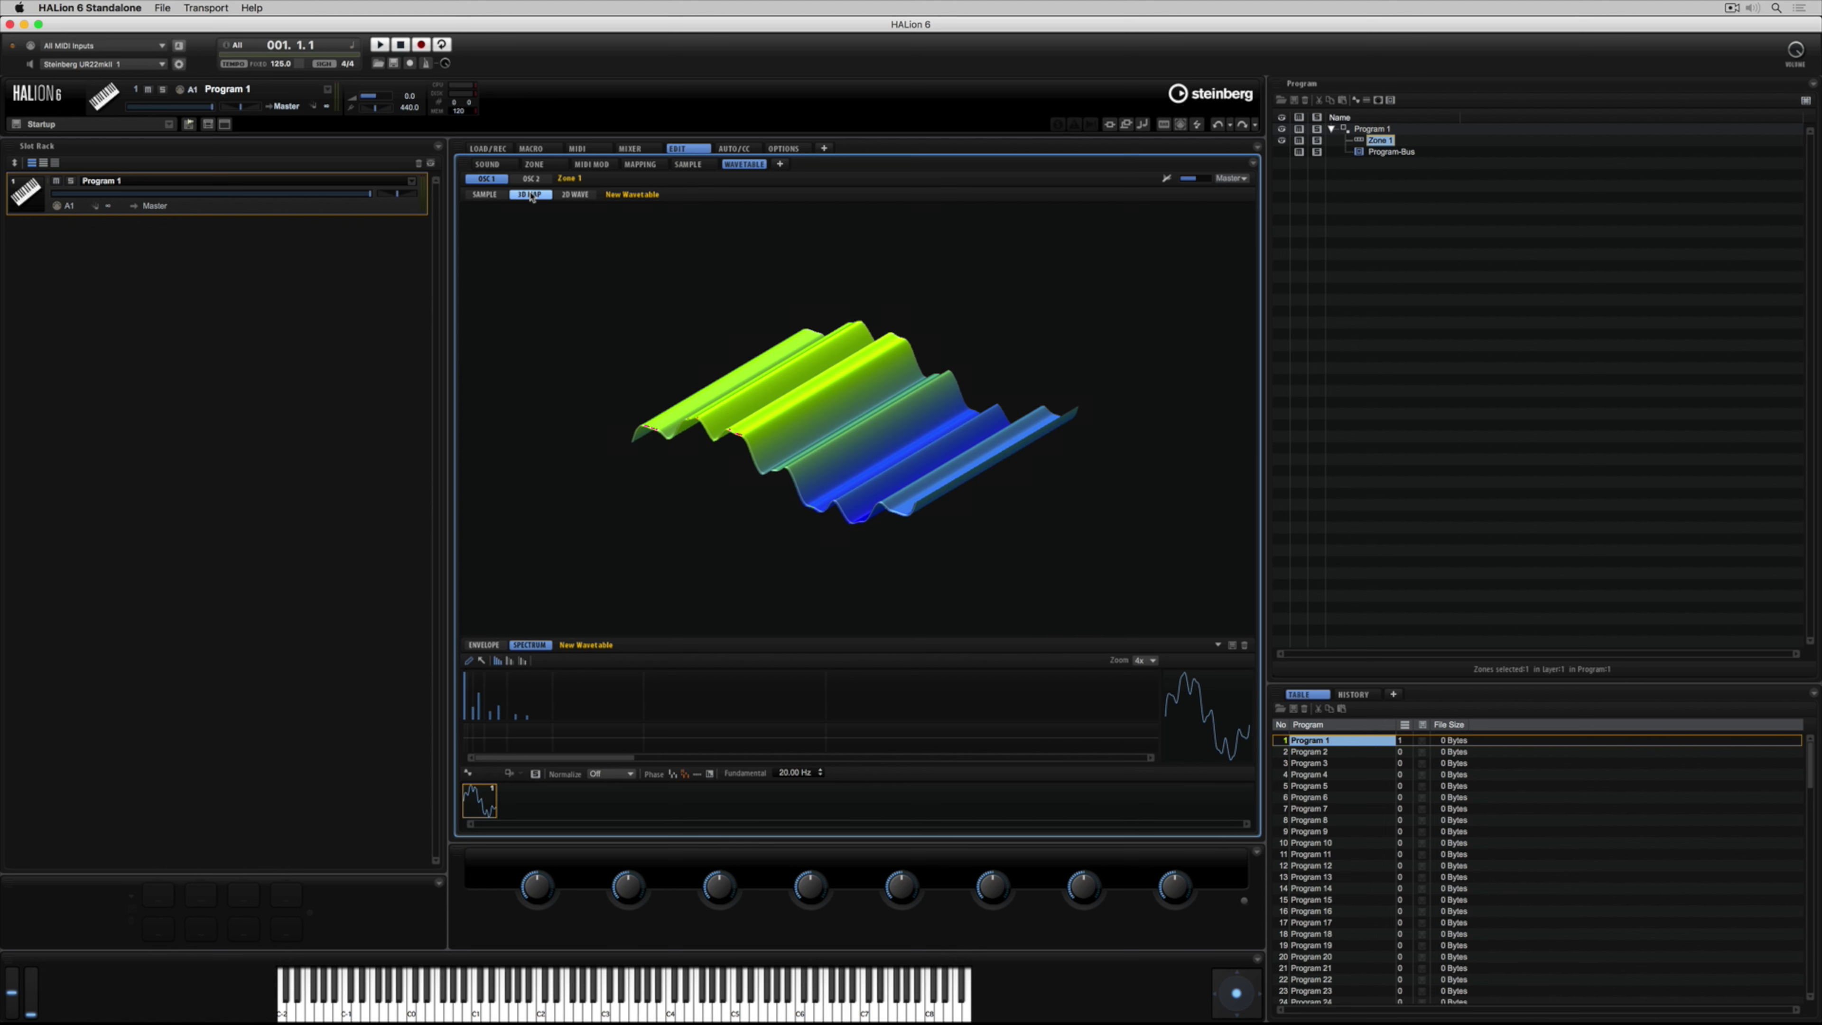
drag(803, 373, 849, 396)
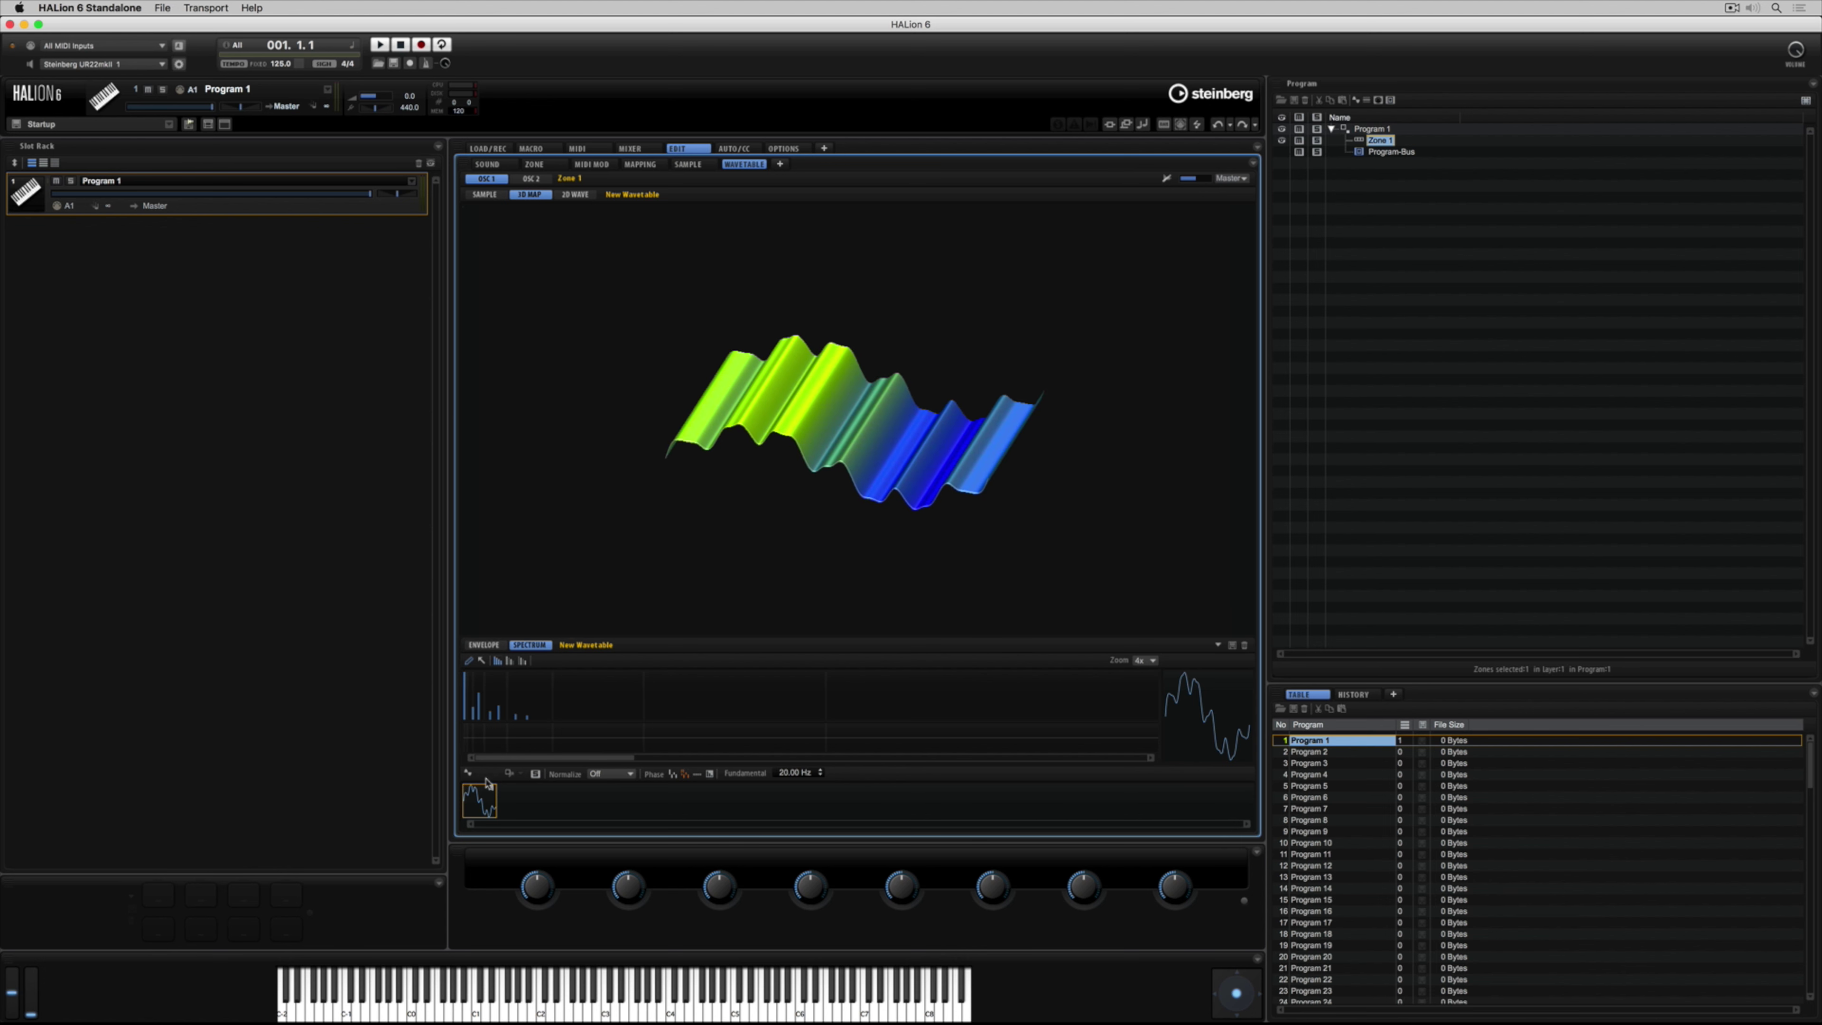
right_click(490, 797)
Step: Initialise the wavetable to a Saw wave and view it as a 2D waveform
mouse_move(538, 927)
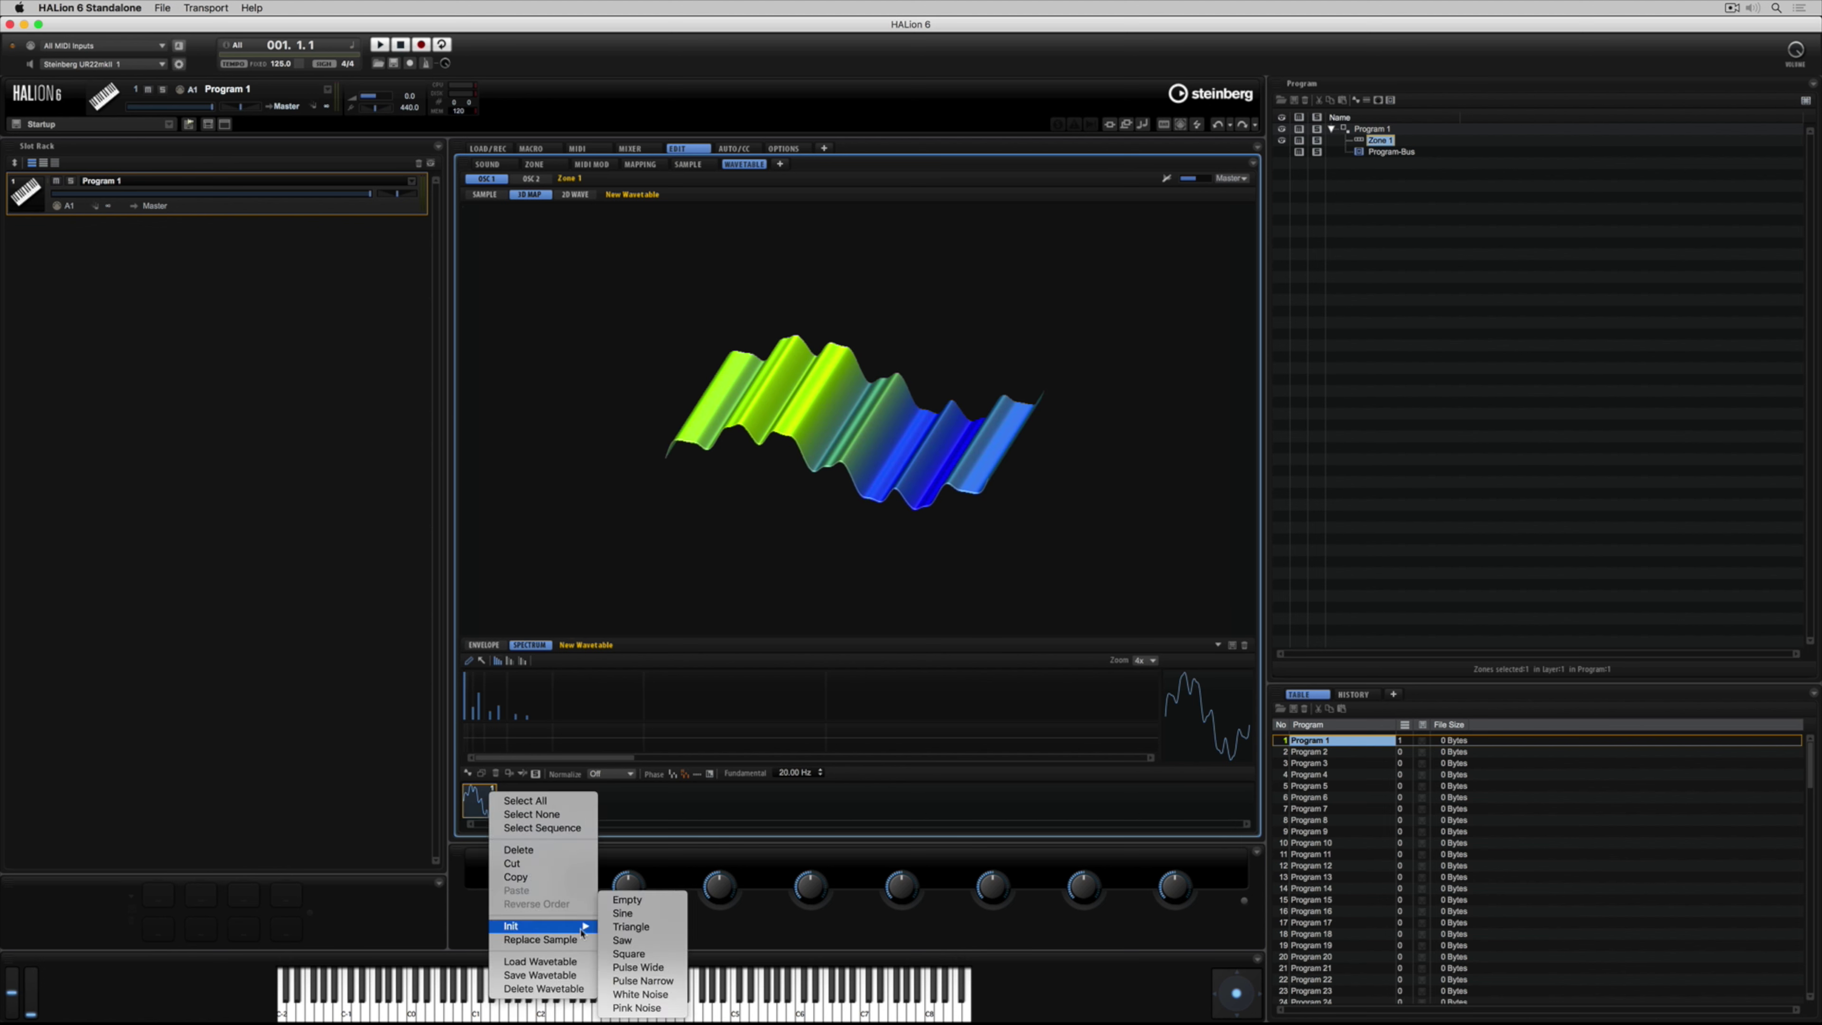
click(623, 914)
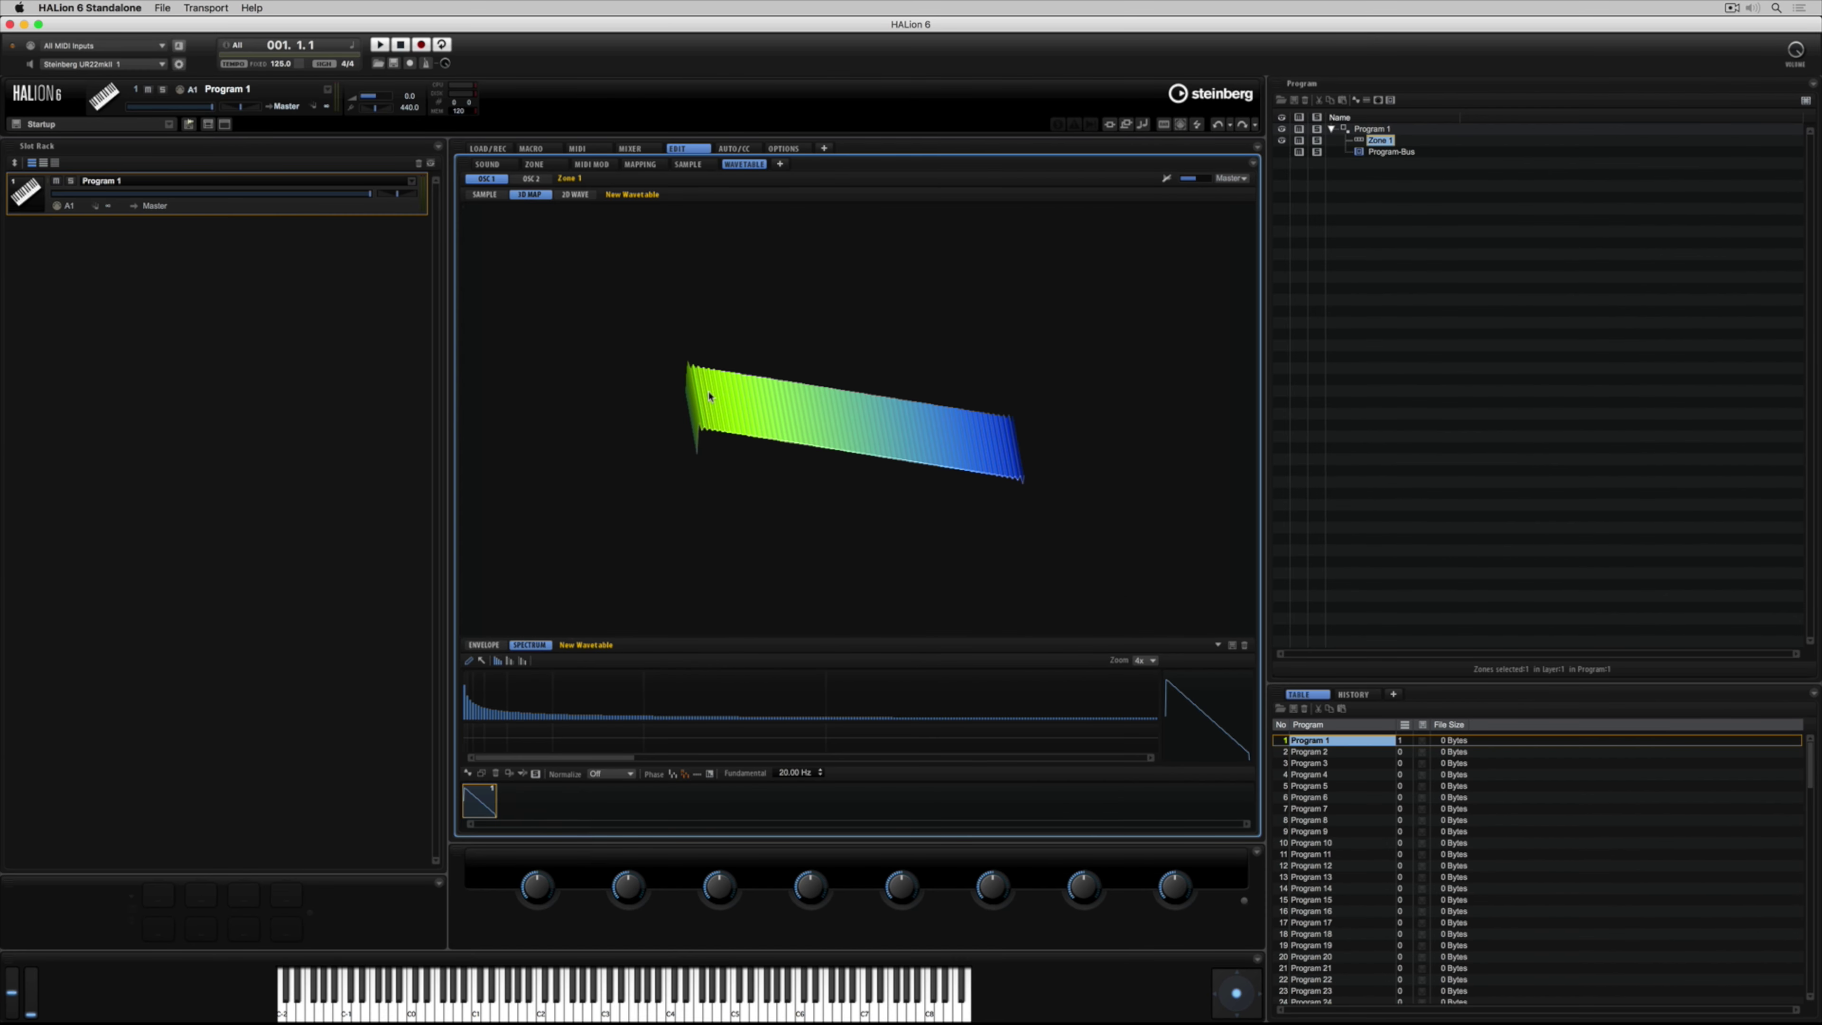
click(574, 194)
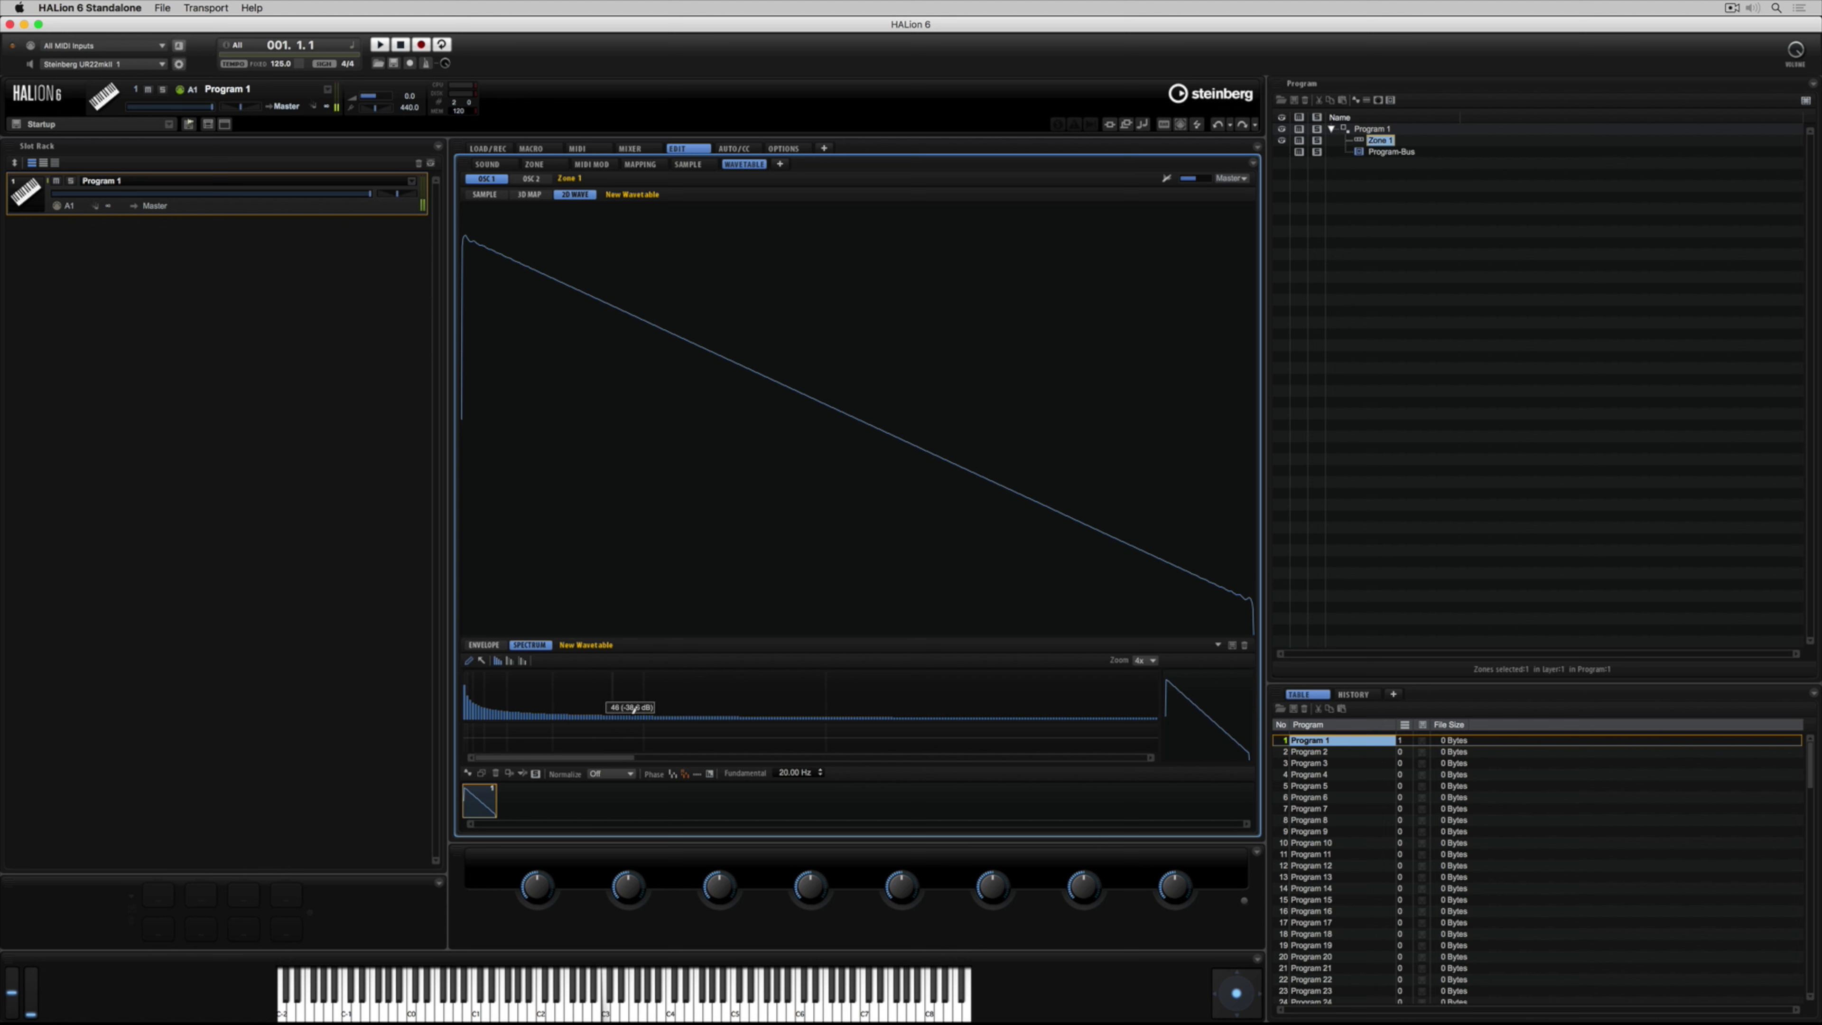
right_click(480, 801)
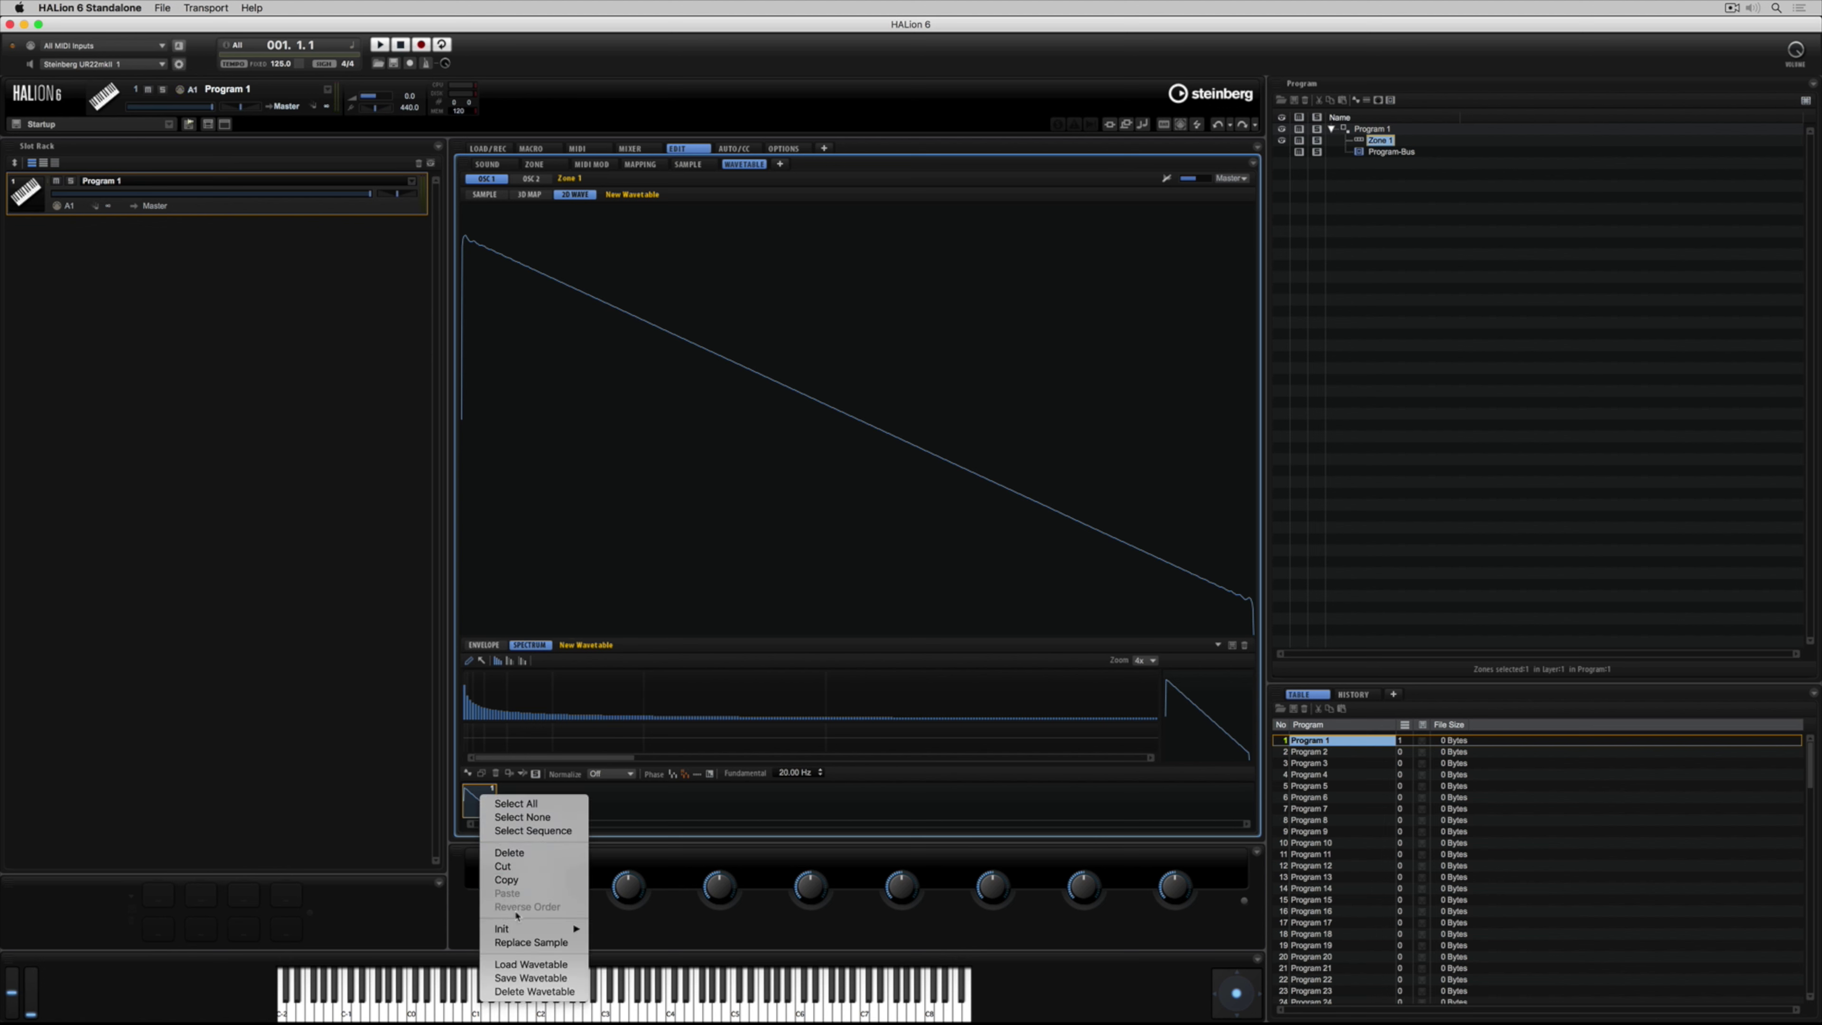
Step: Initialise the wavetable to a square wave and rotate its 3D map edge-on
mouse_move(540, 928)
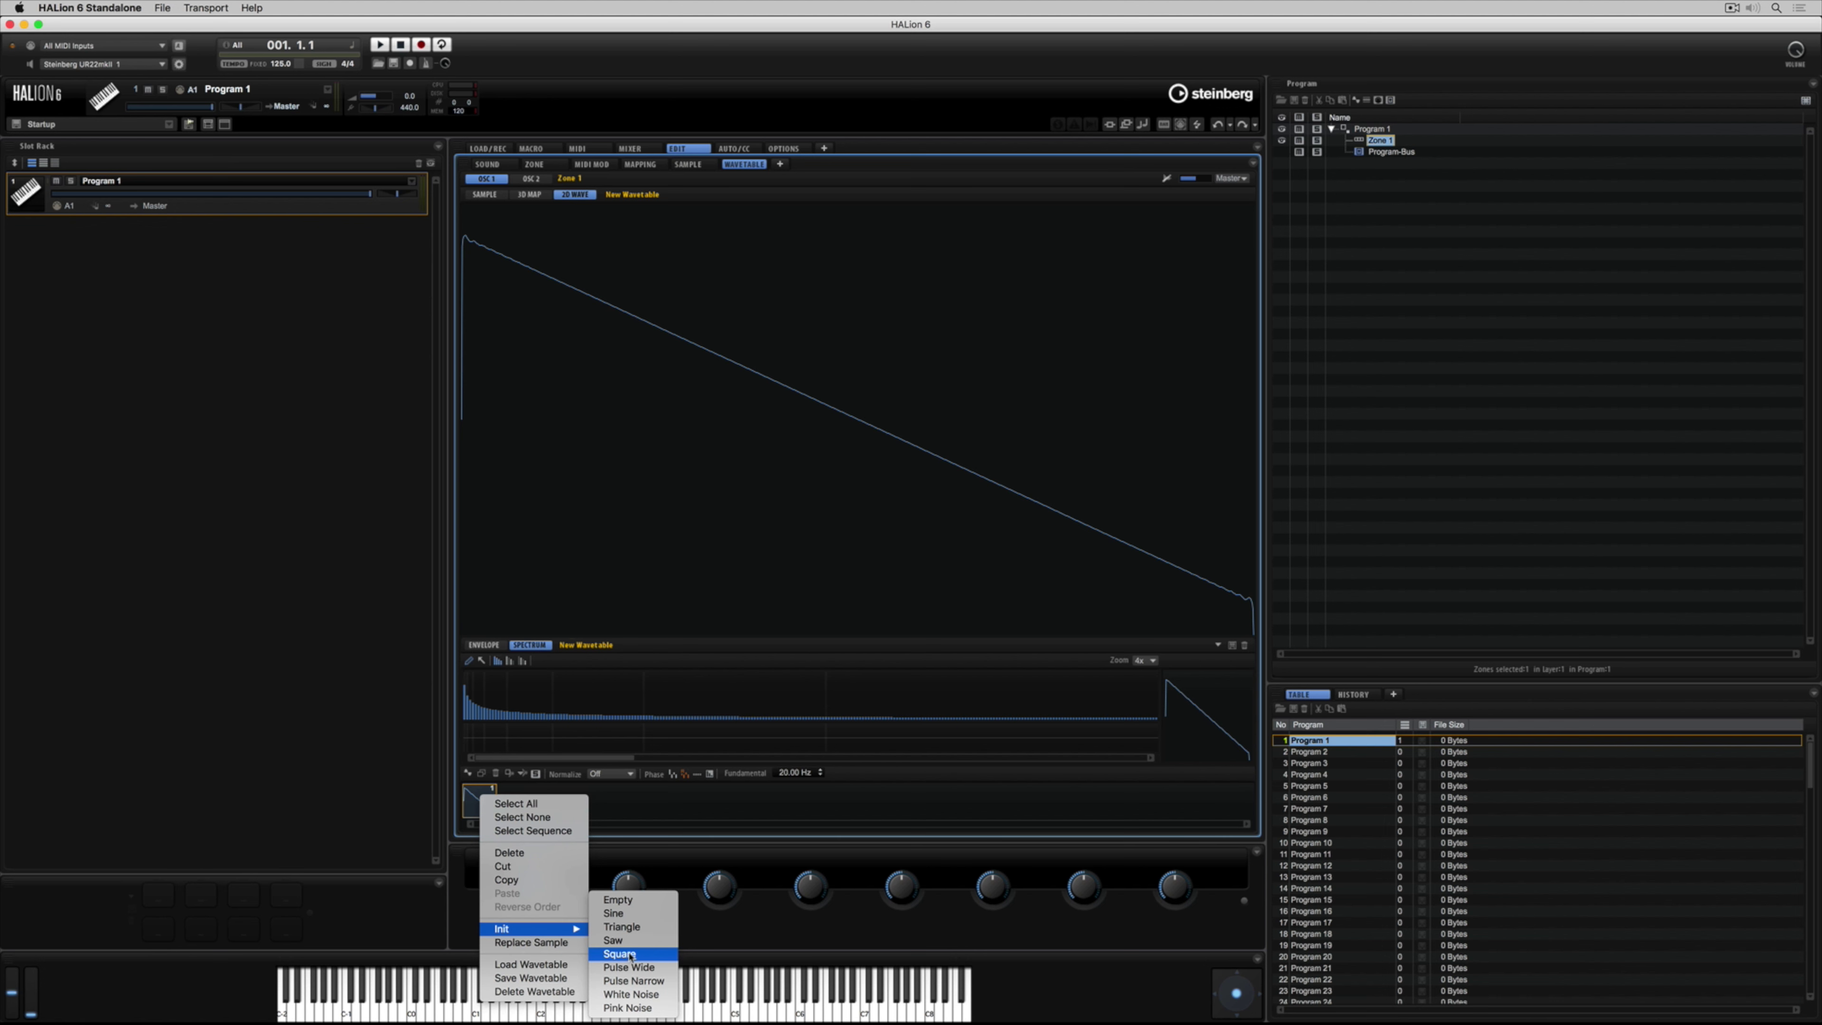
click(630, 955)
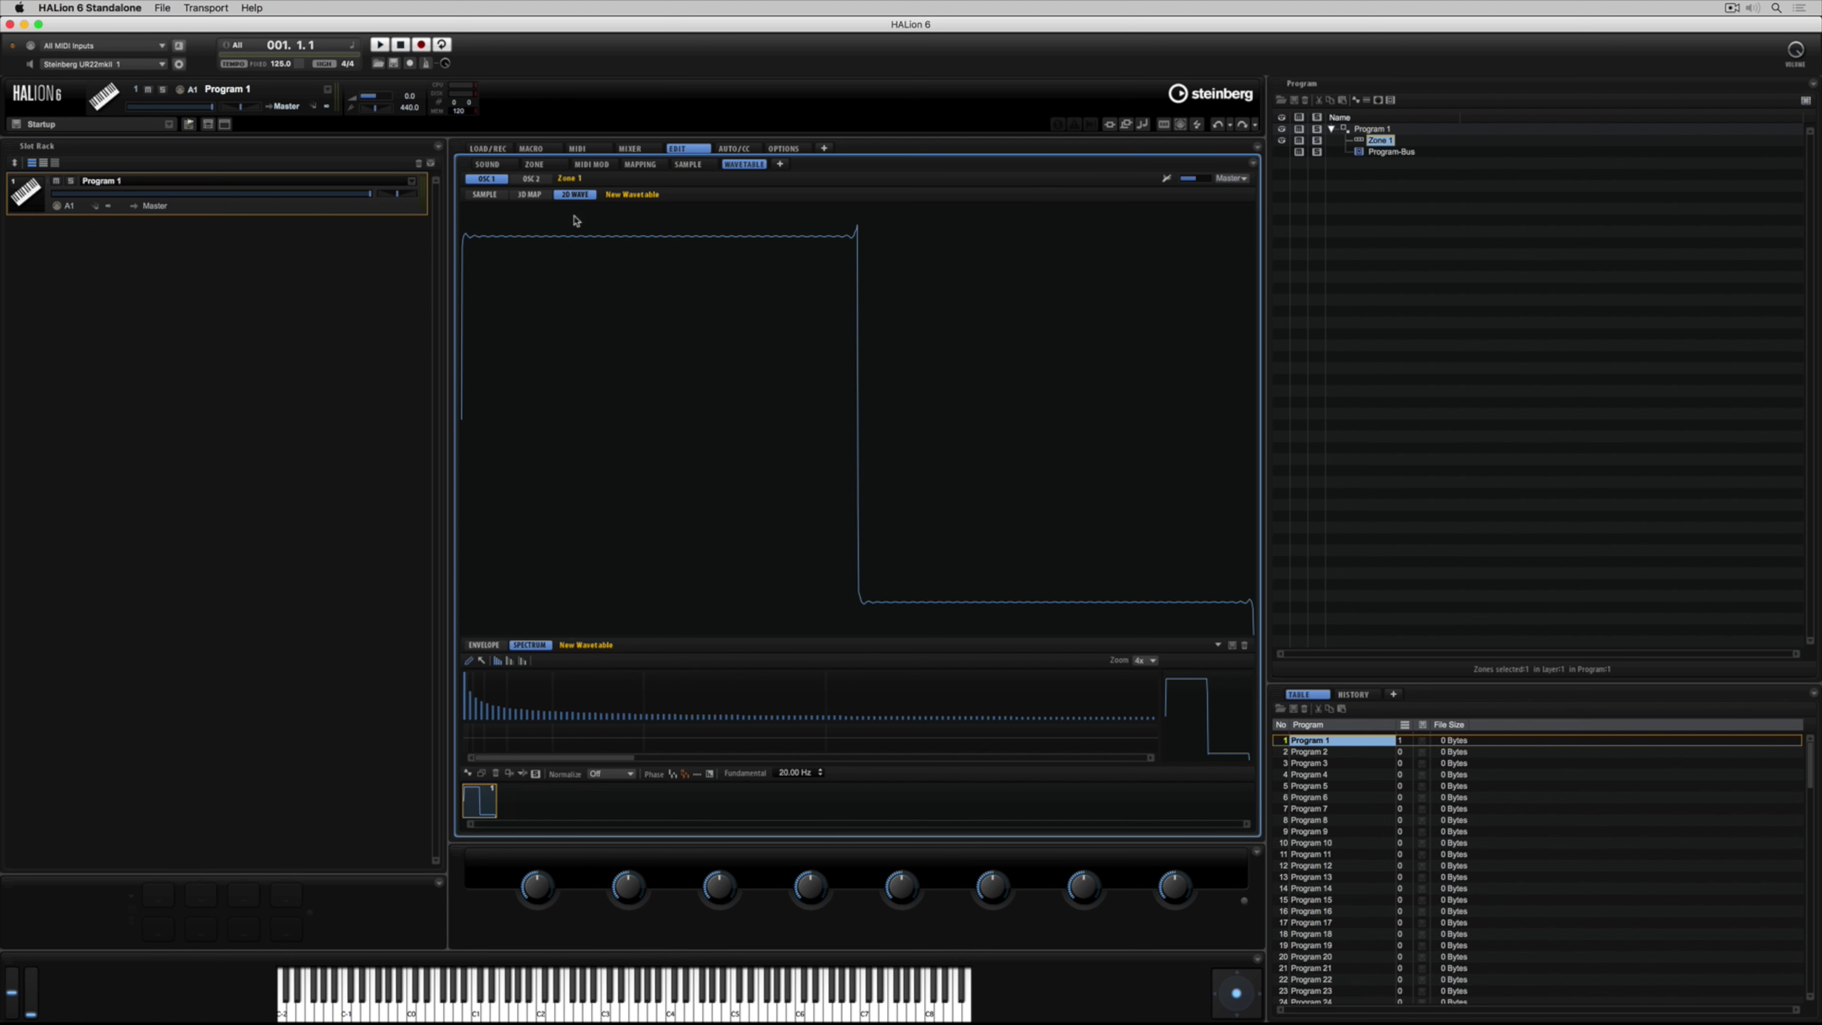
click(531, 195)
drag(750, 434, 746, 419)
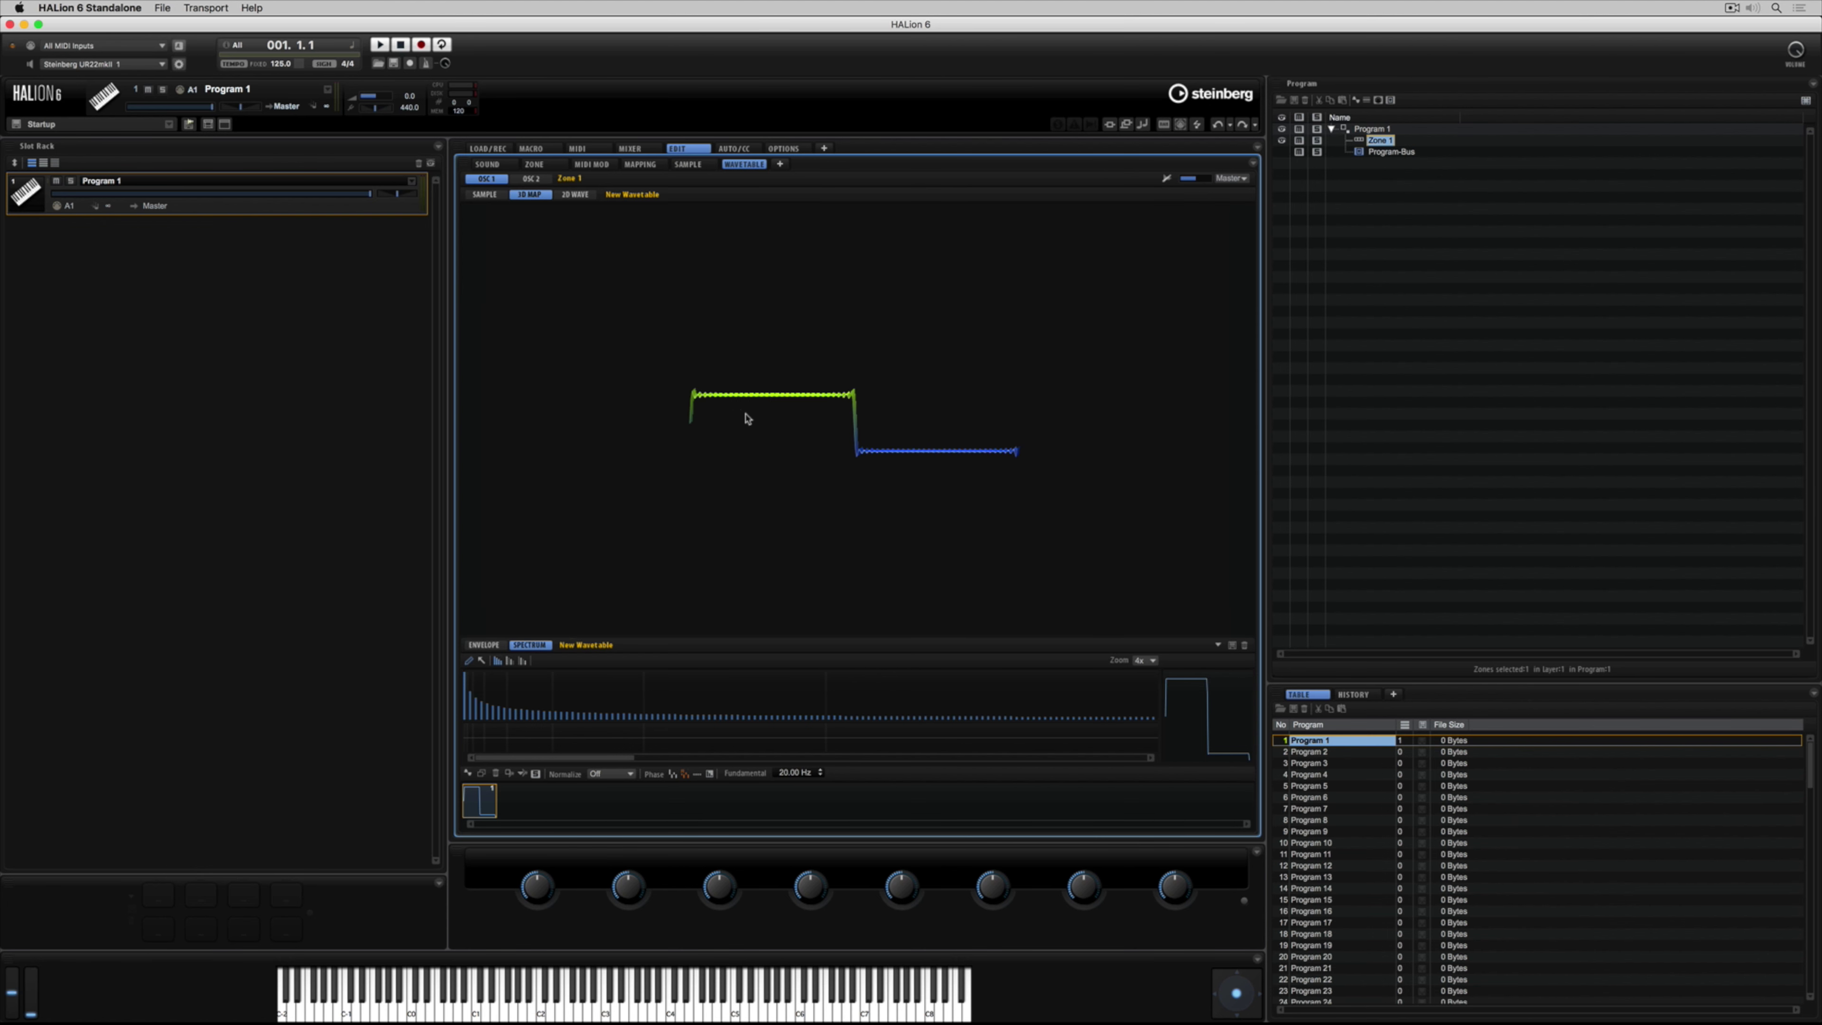
Step: Reinitialise the wavetable as Pulse Wide, then Pulse Narrow, and randomise its spectrum
right_click(493, 797)
mouse_move(552, 930)
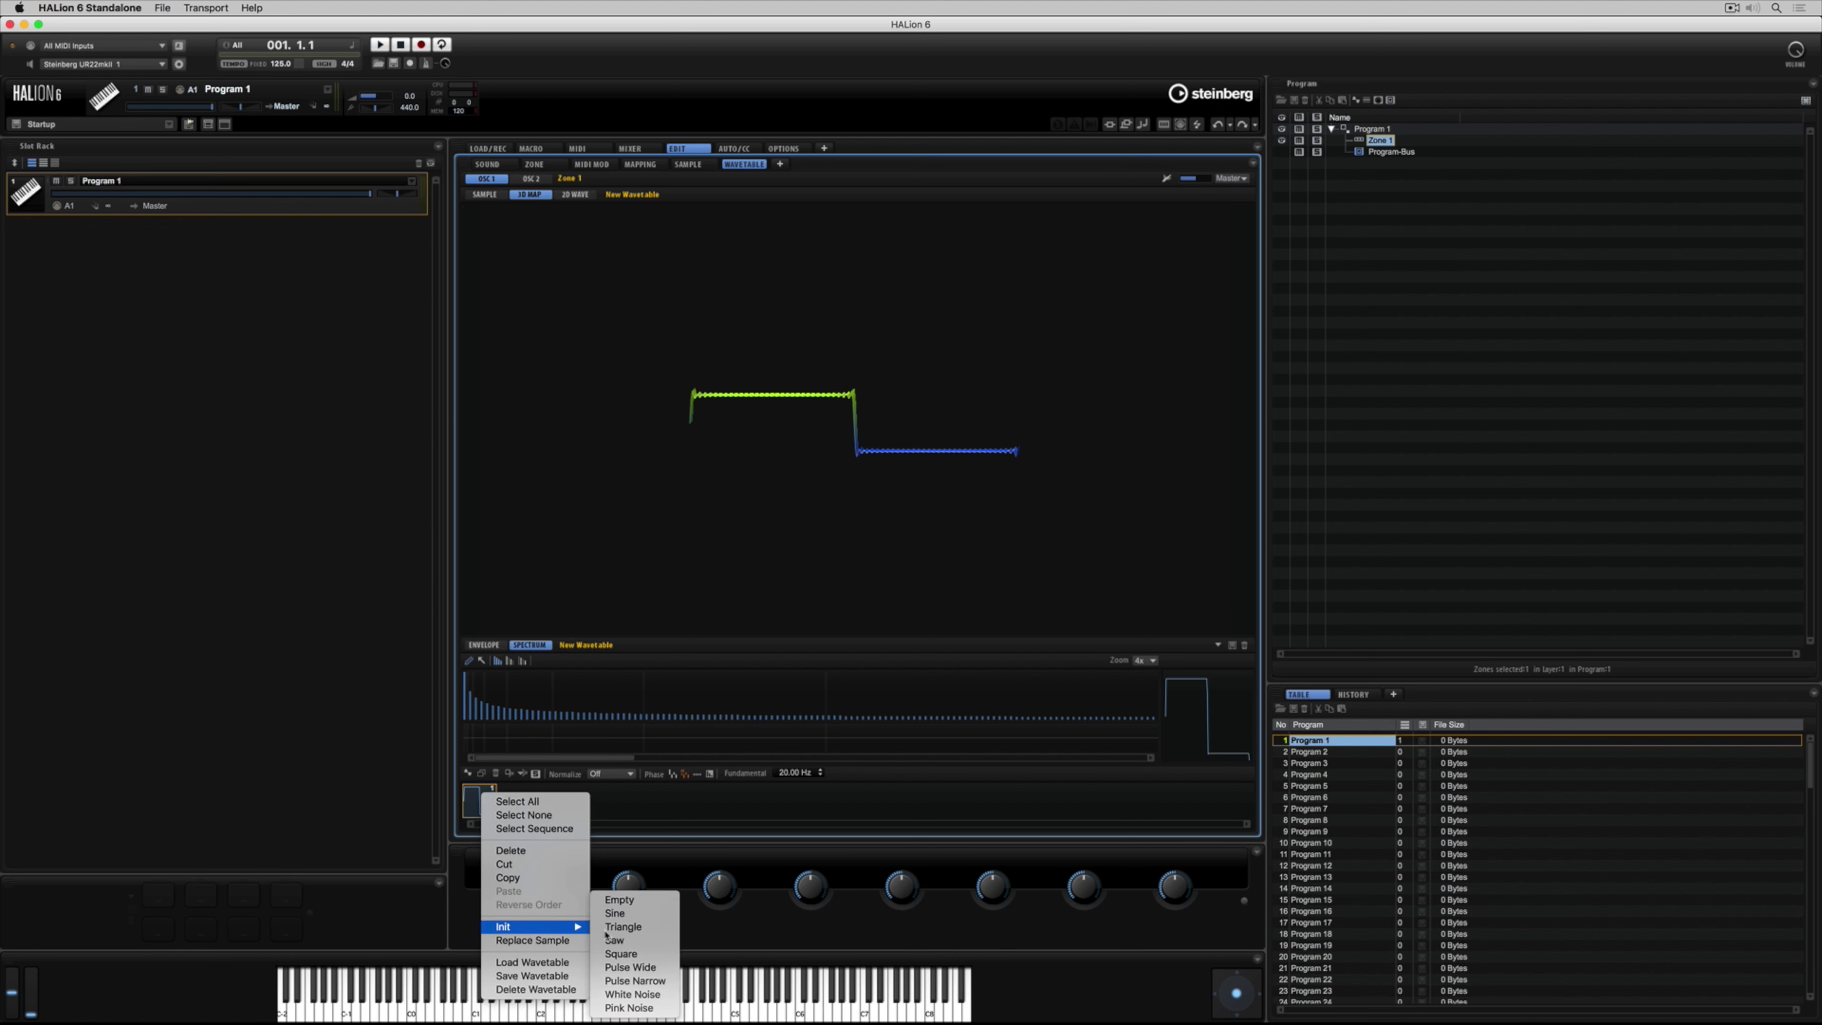
click(653, 970)
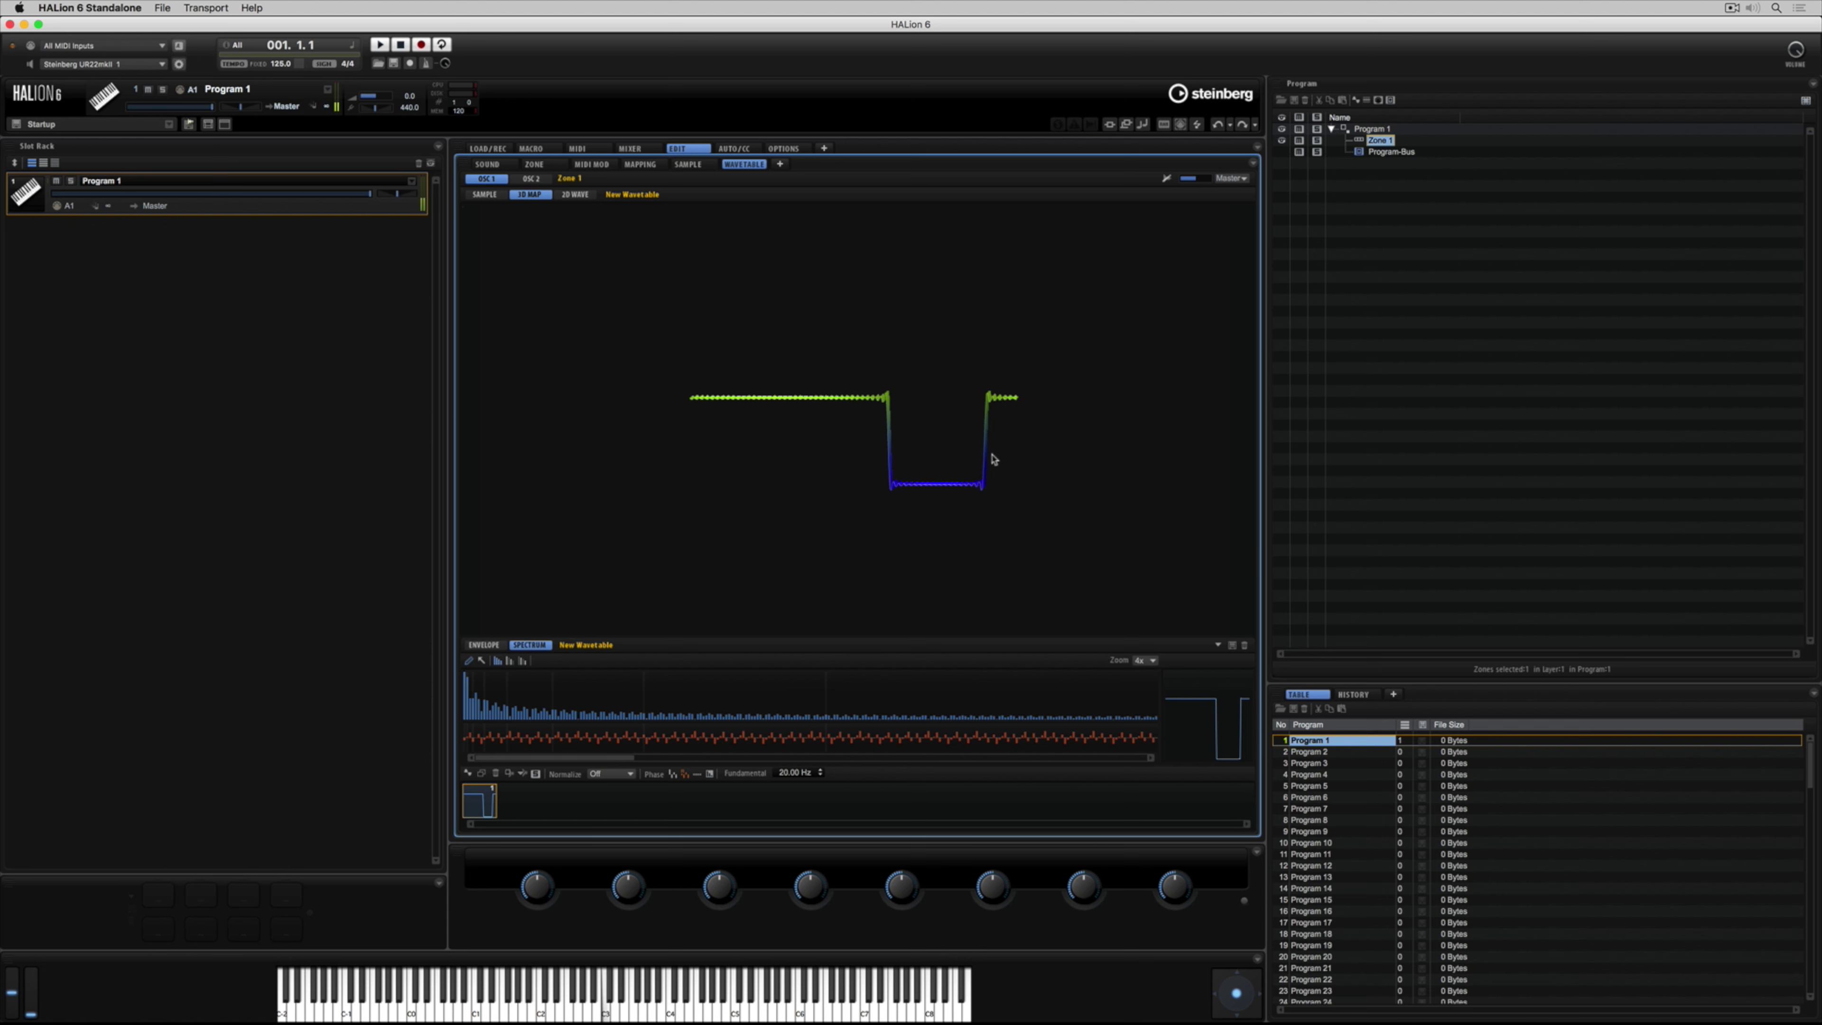
right_click(481, 806)
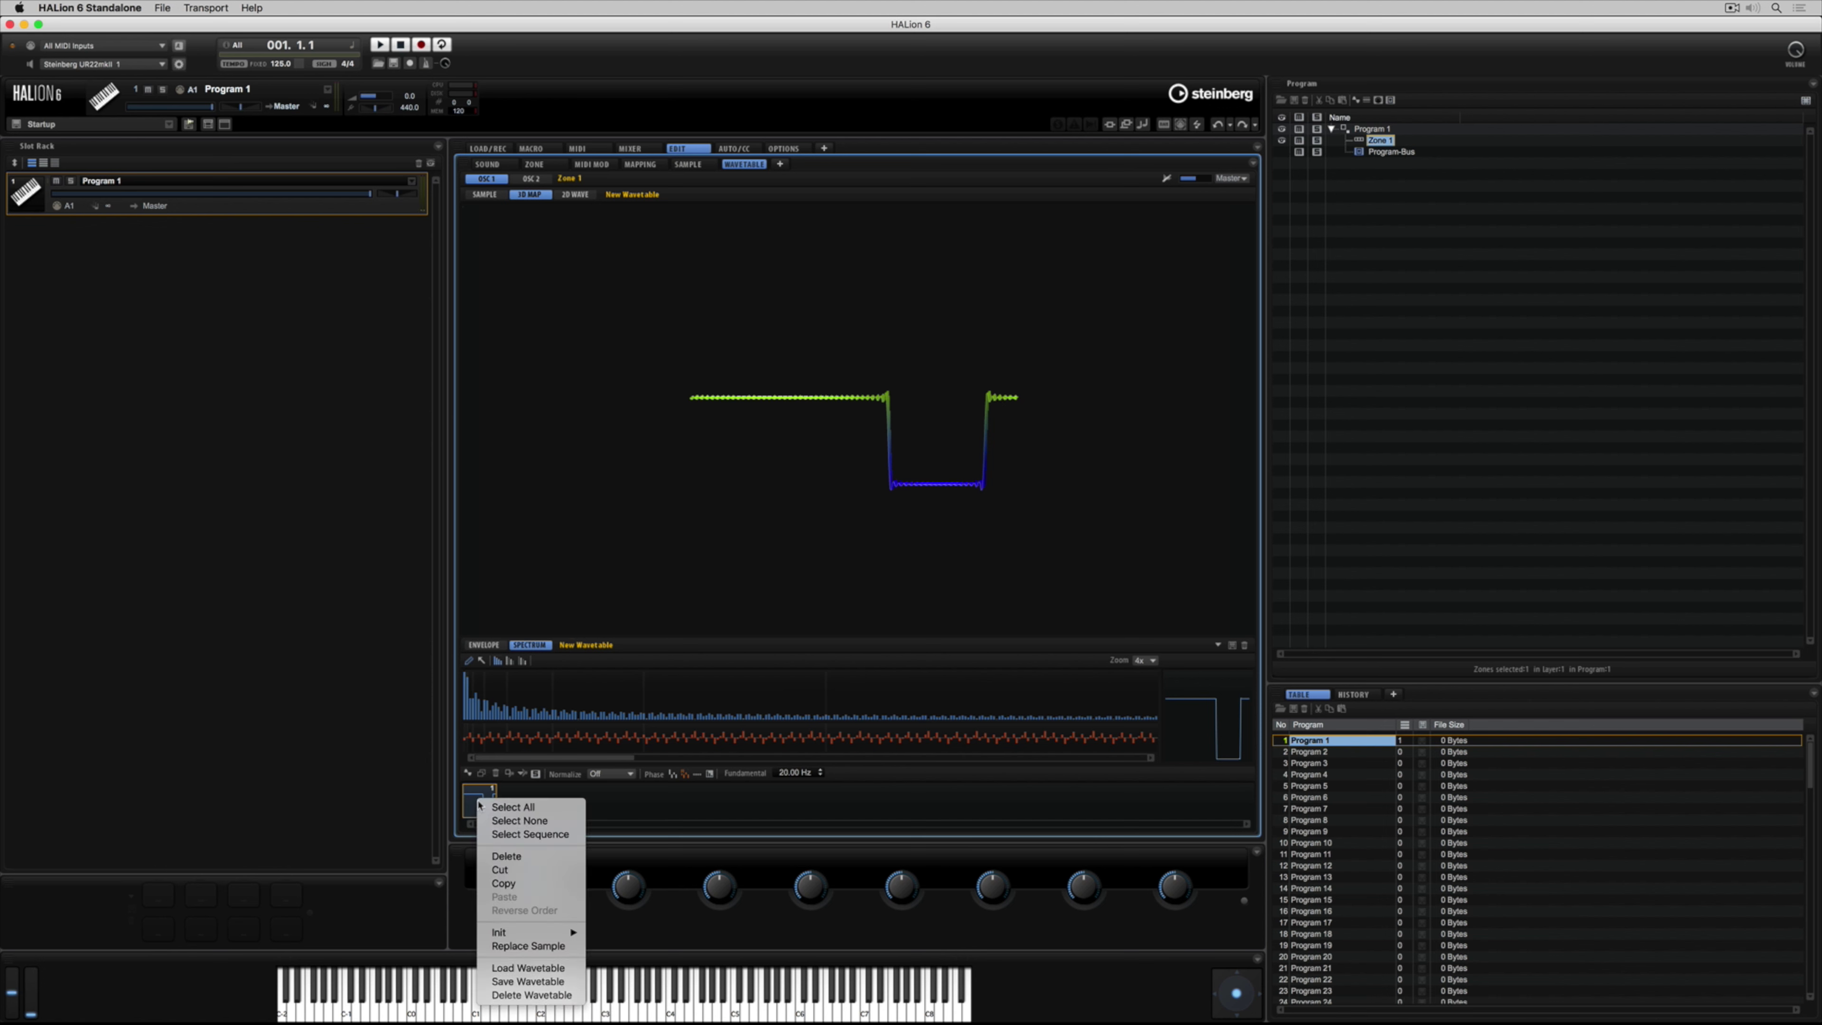
mouse_move(546, 931)
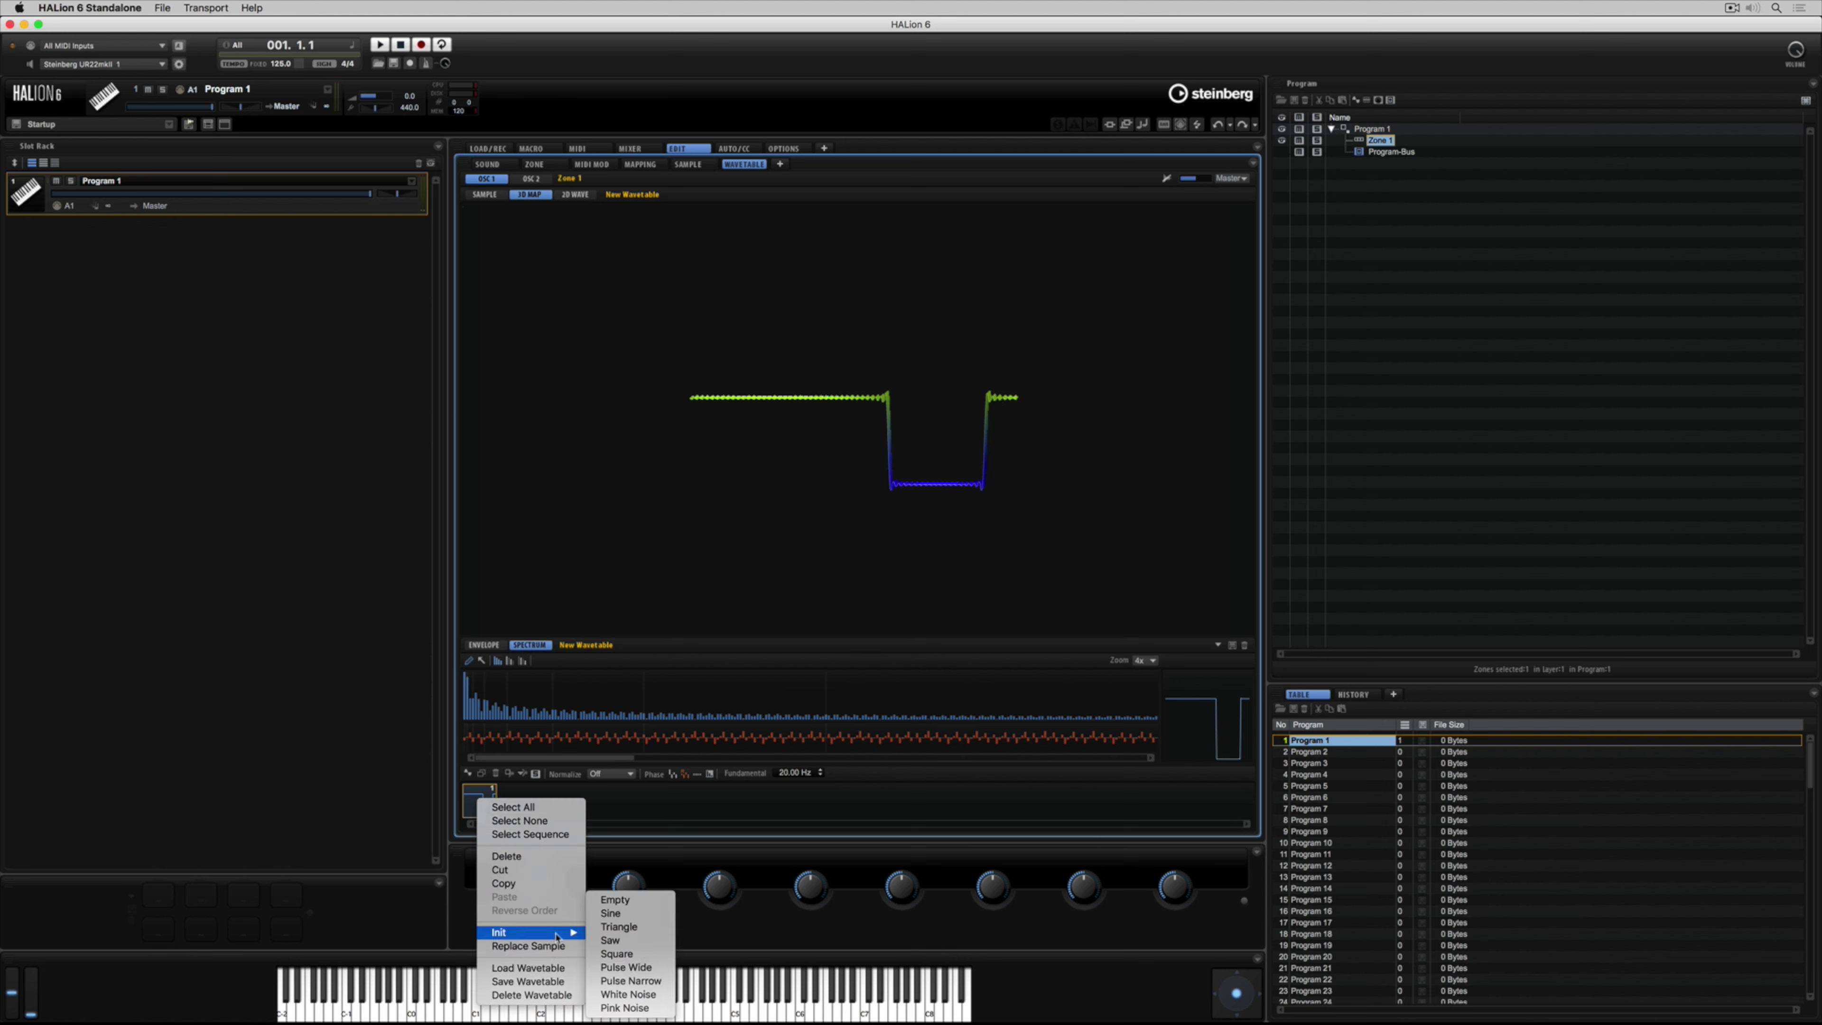
click(627, 980)
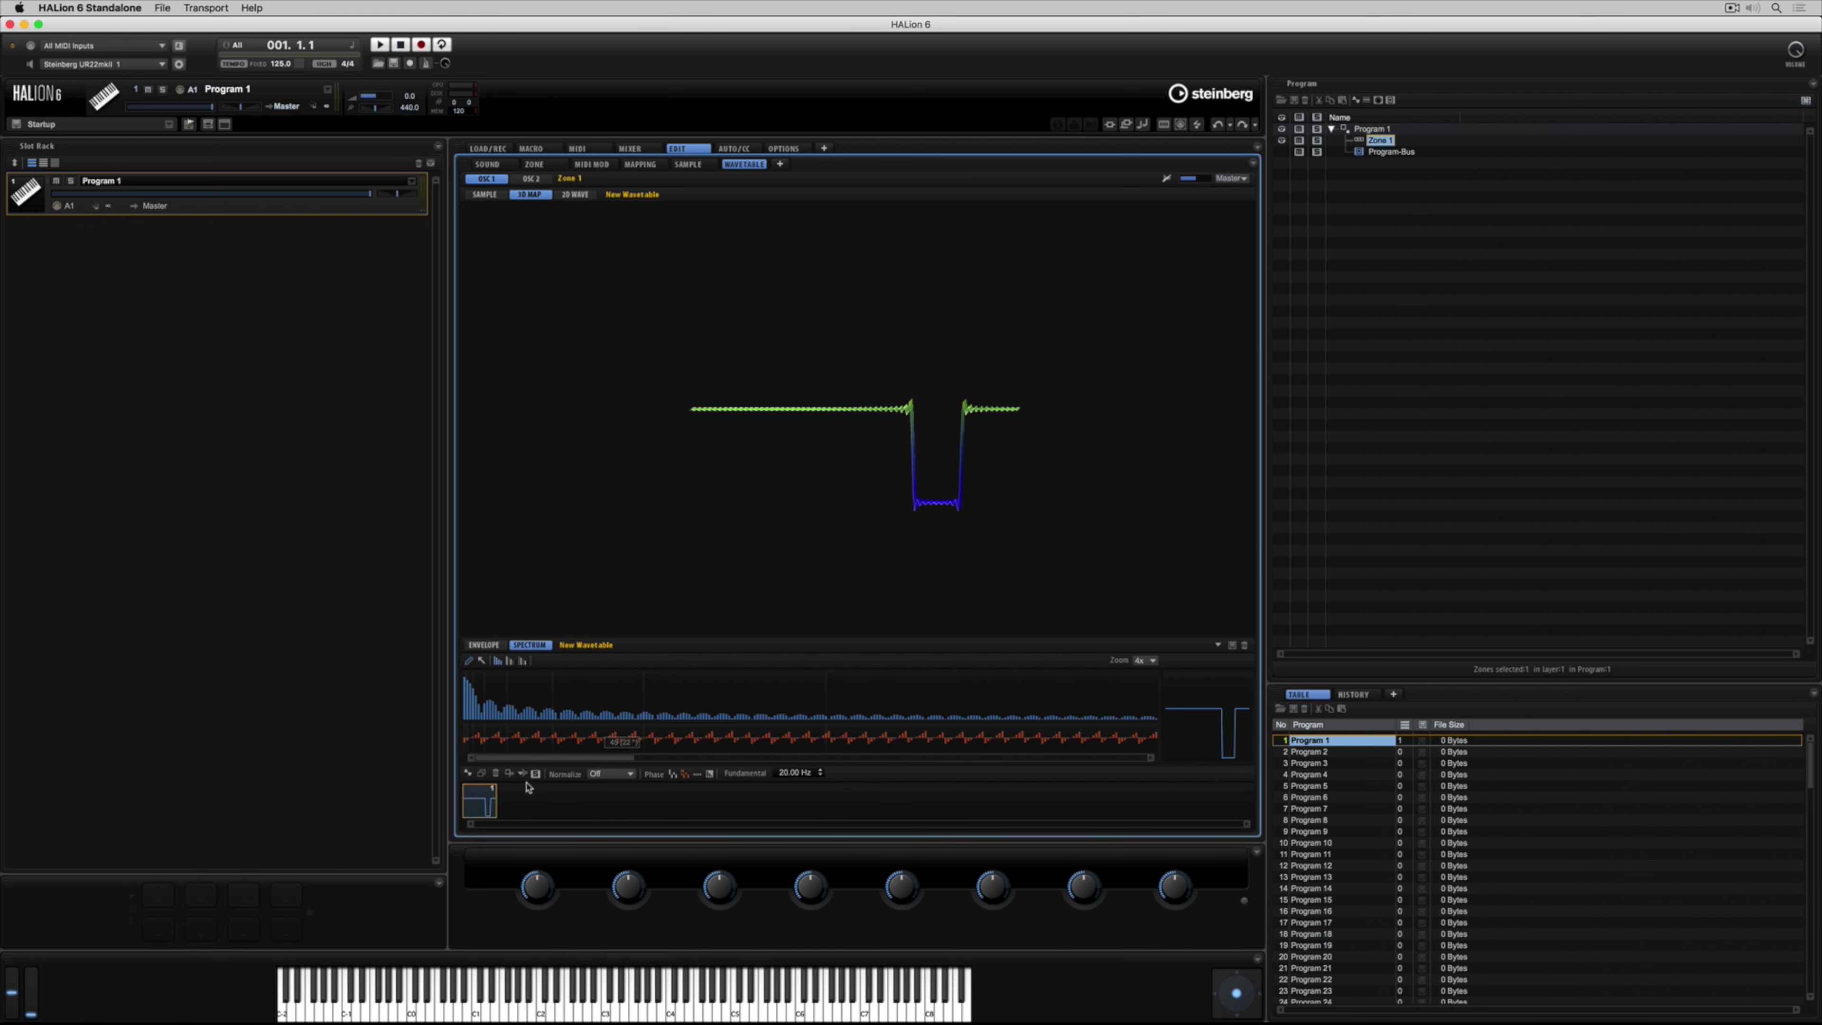
click(509, 661)
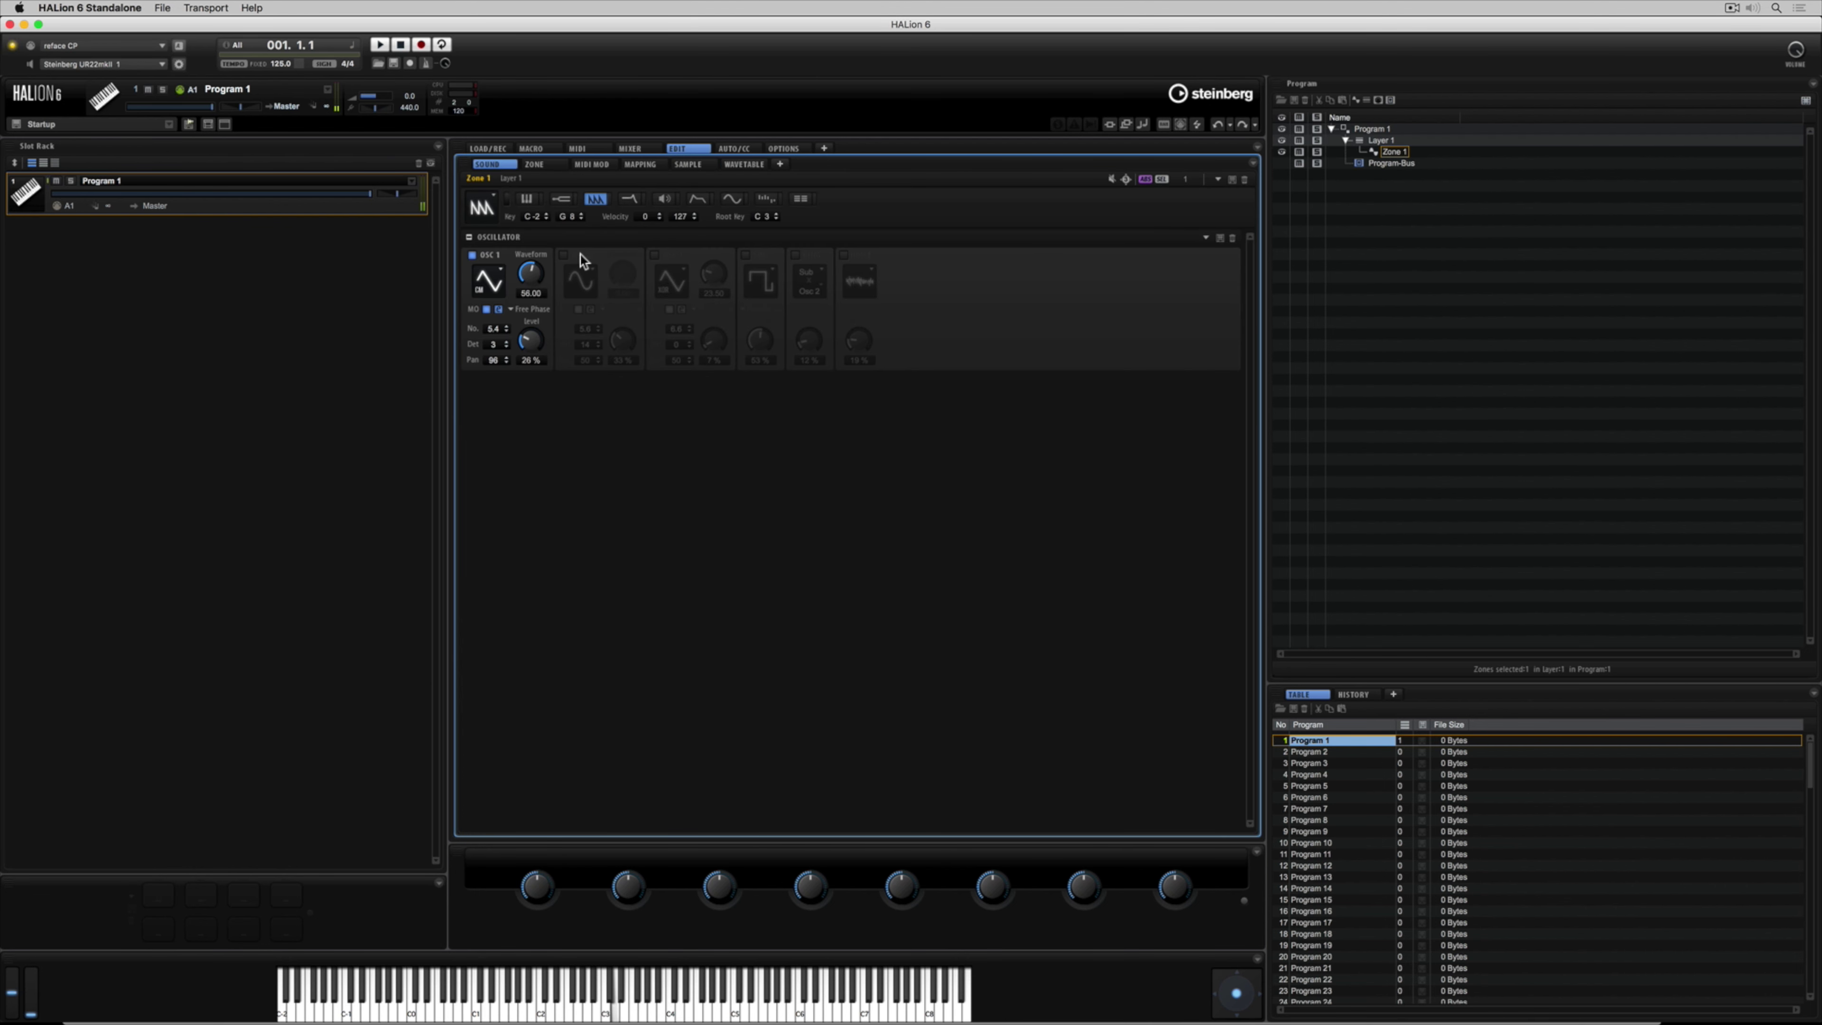
Step: Turn on OSC 2, OSC 3, Sub at about 39 %, Ring at 13 %, and Noise
click(563, 254)
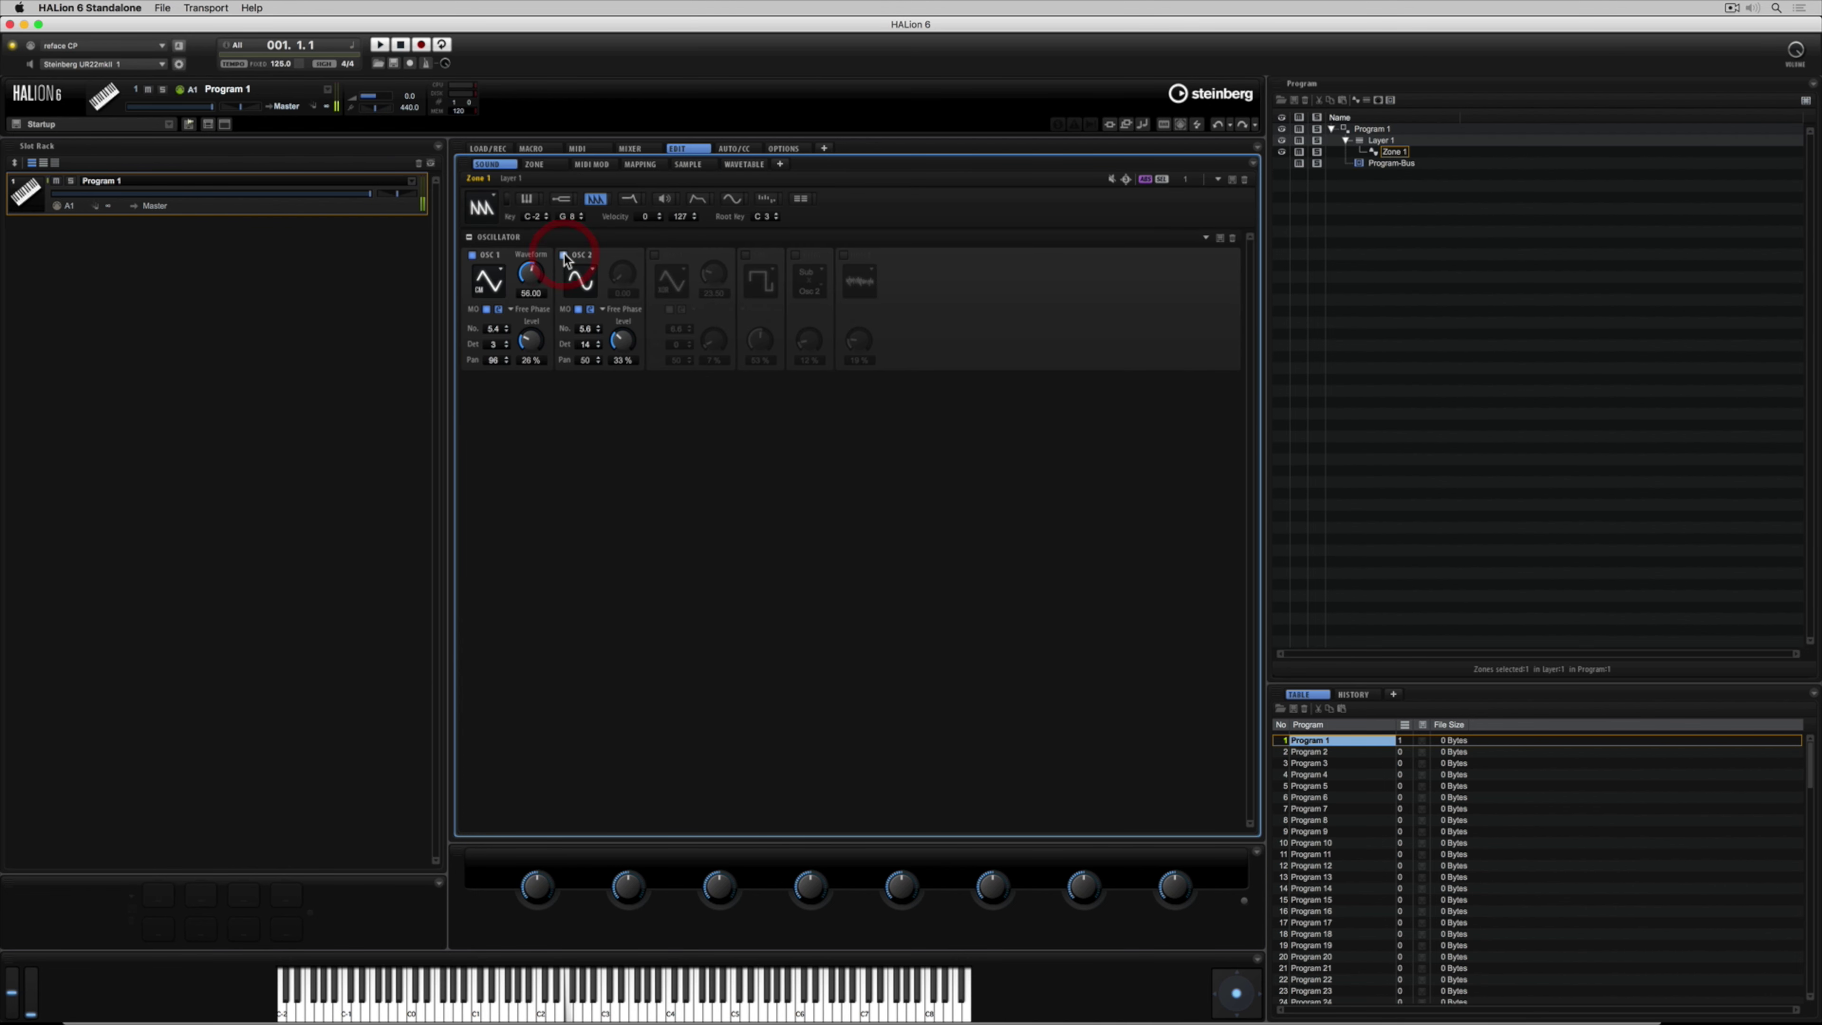
click(655, 255)
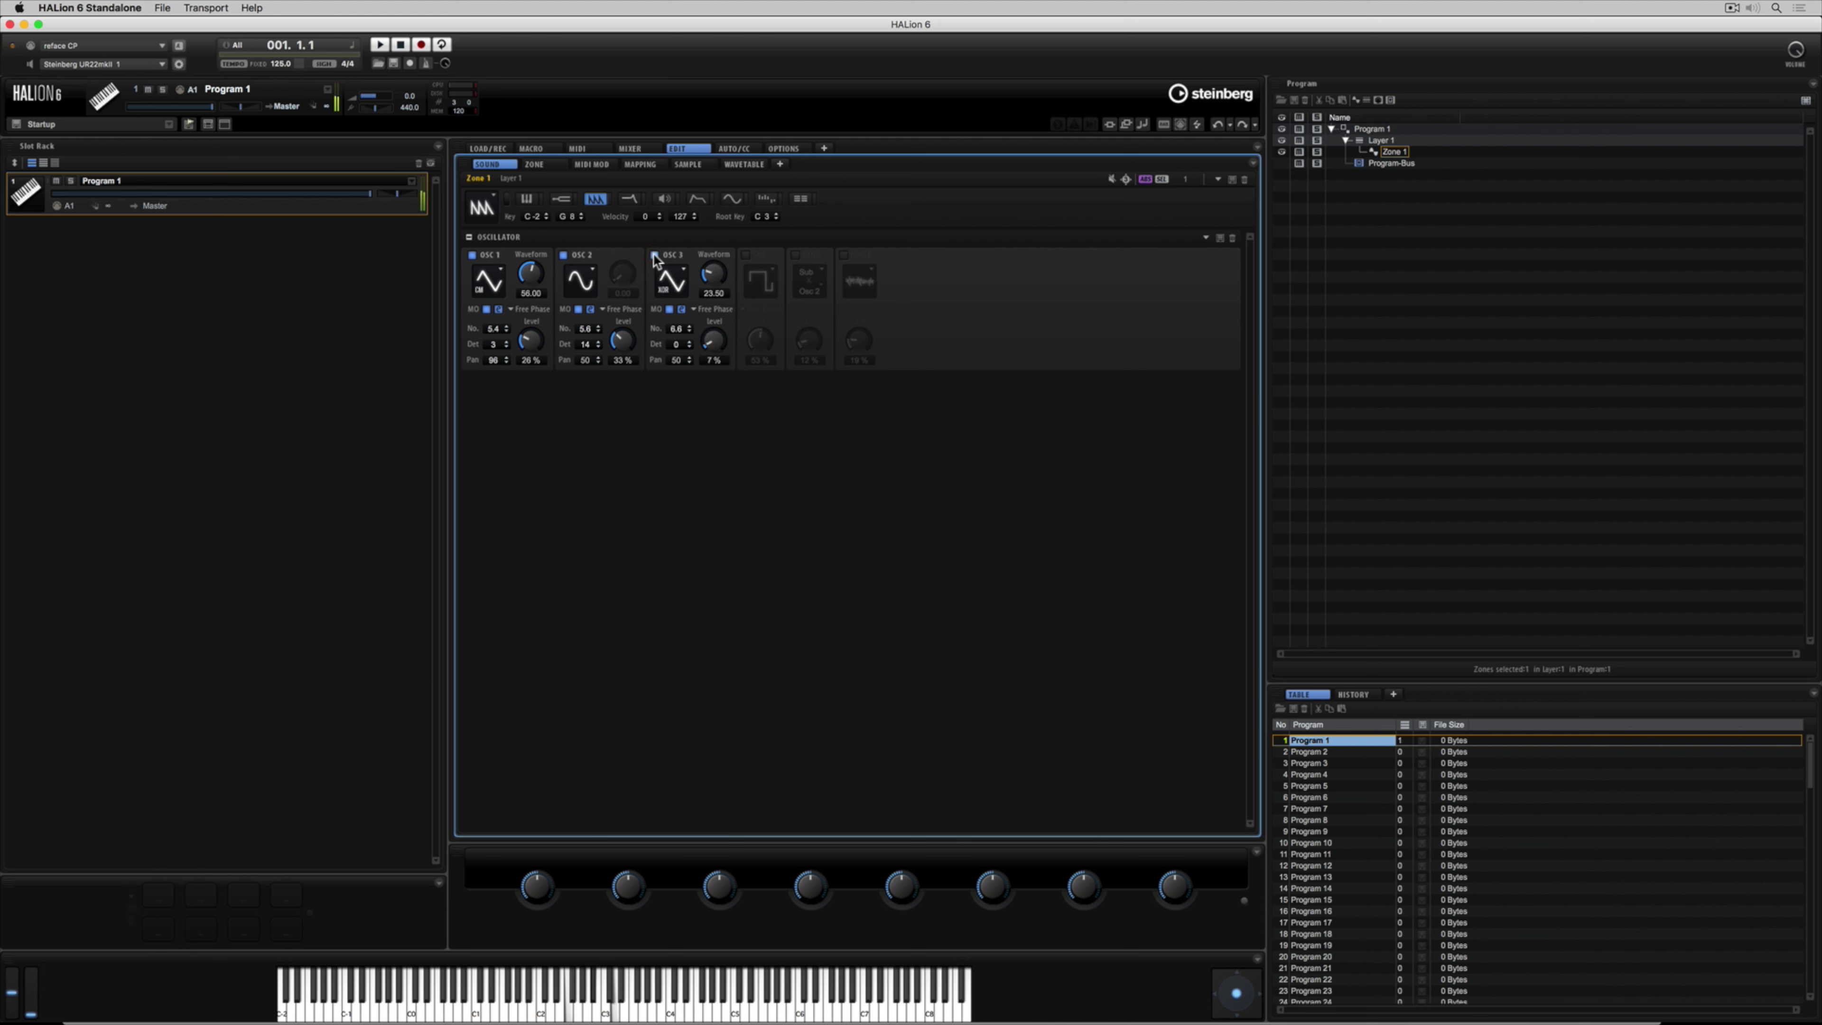
click(745, 255)
drag(760, 340, 757, 346)
click(795, 256)
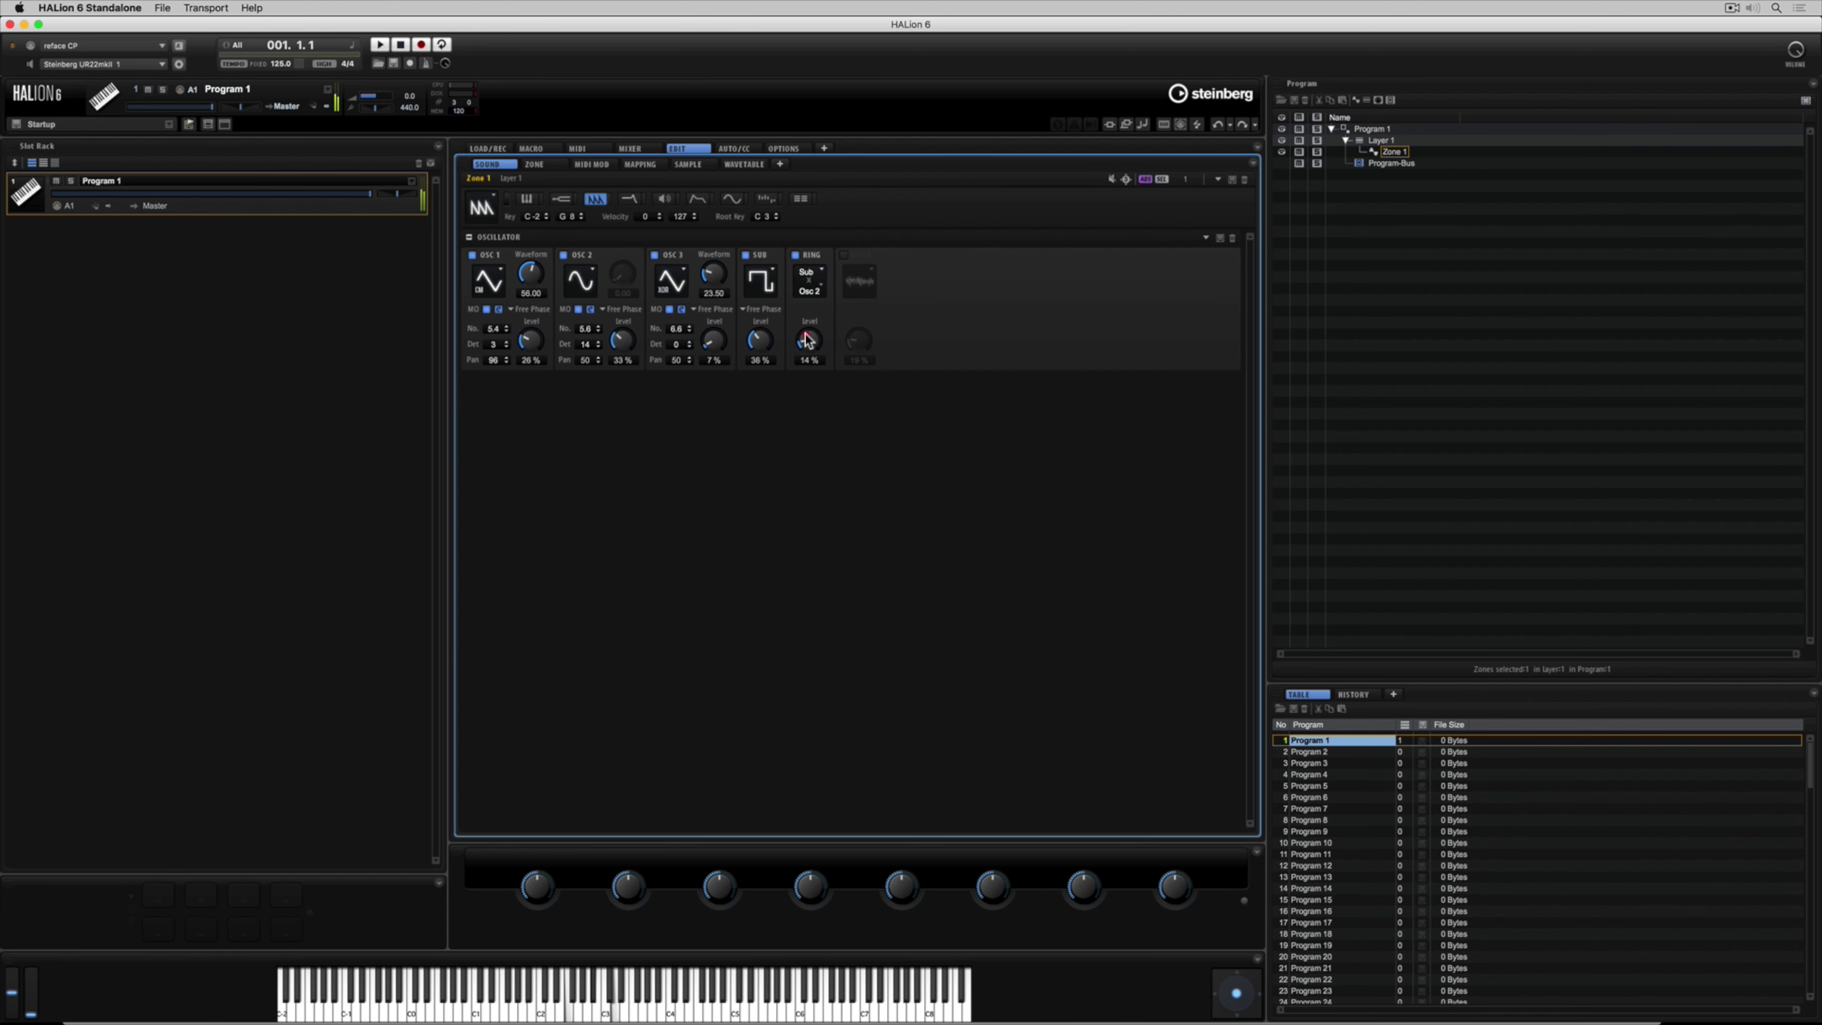
drag(807, 340, 808, 343)
click(844, 255)
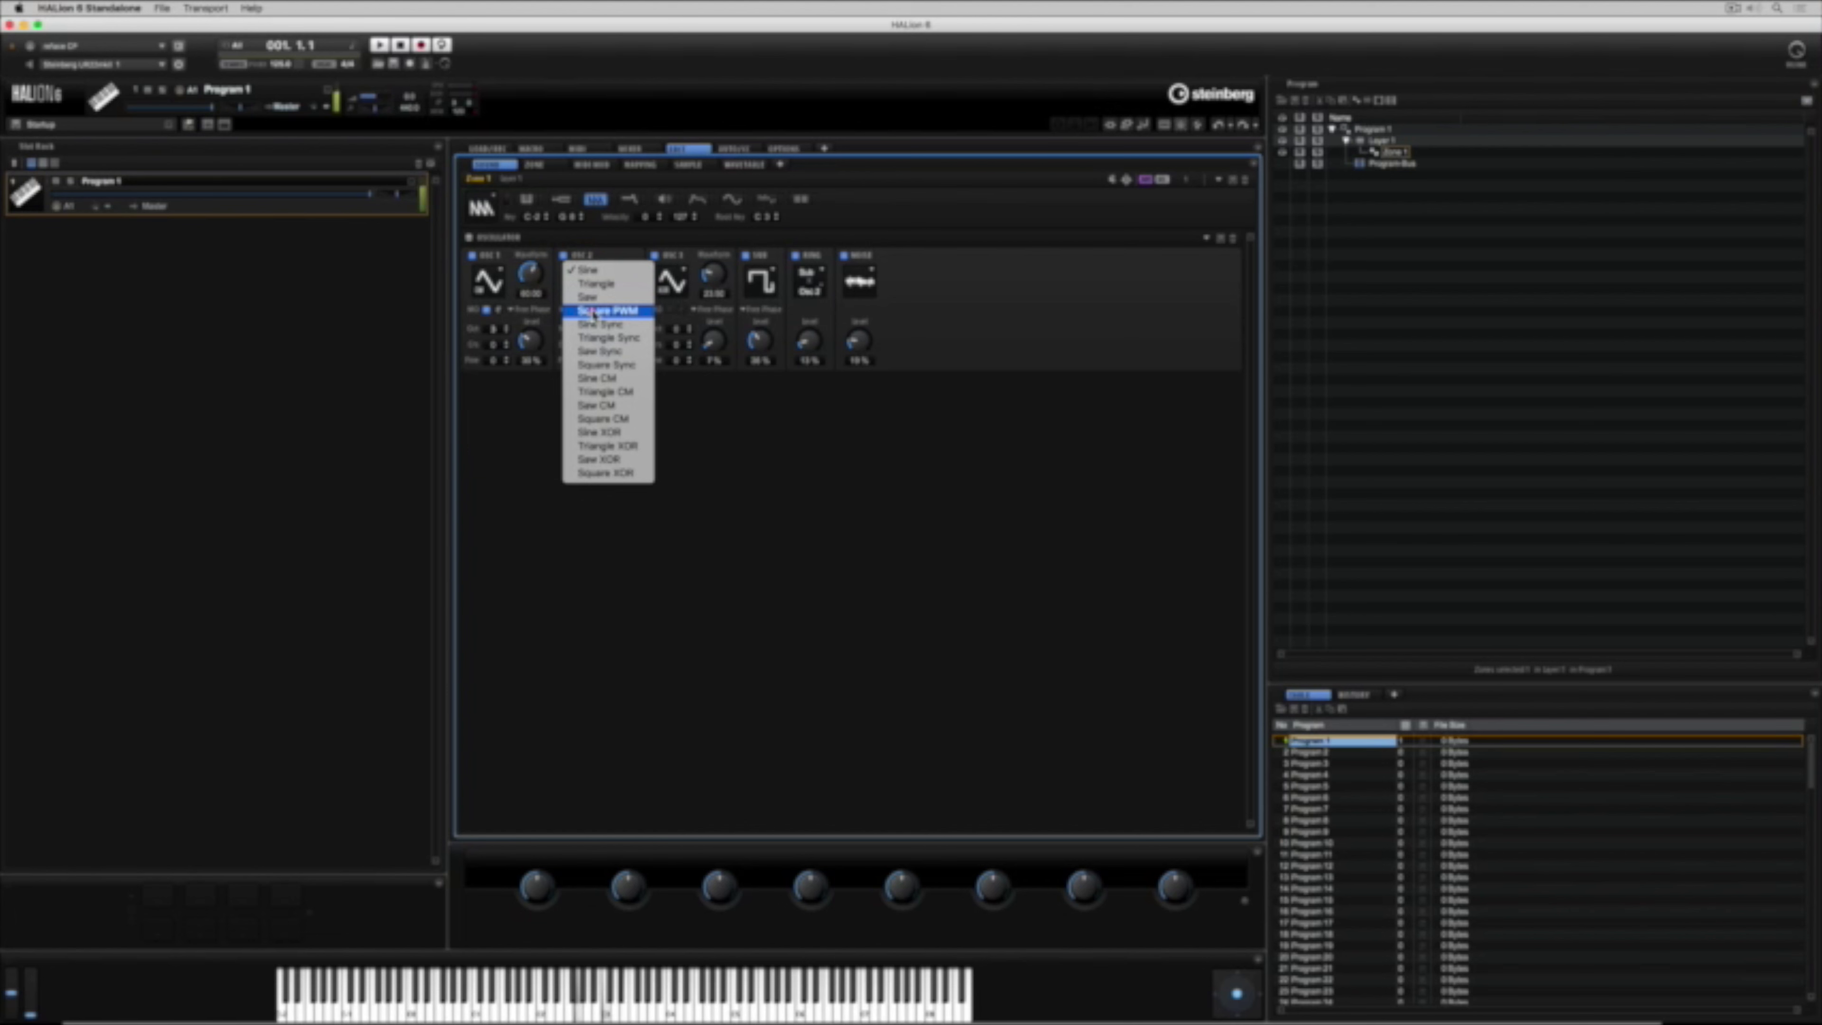
Step: Set OSC 2 to Square PWM with multi-oscillator mode on and 4.2 voices
click(593, 314)
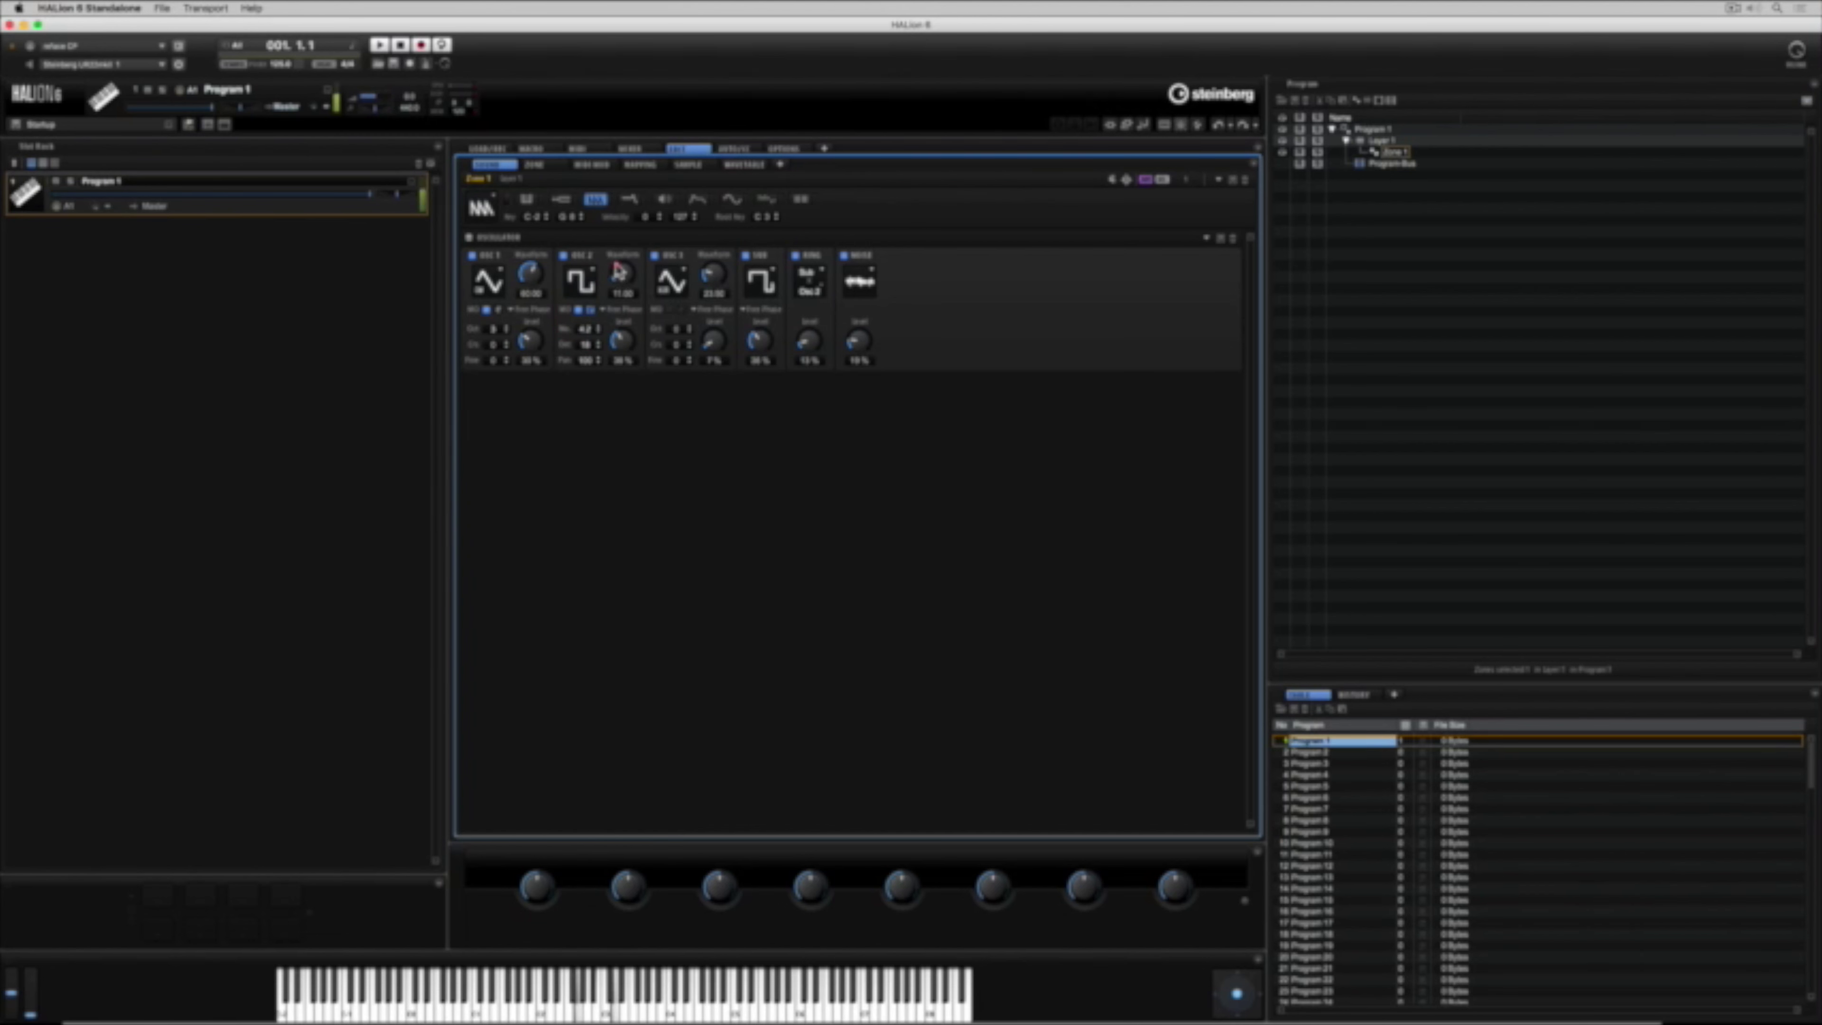
drag(617, 264, 618, 221)
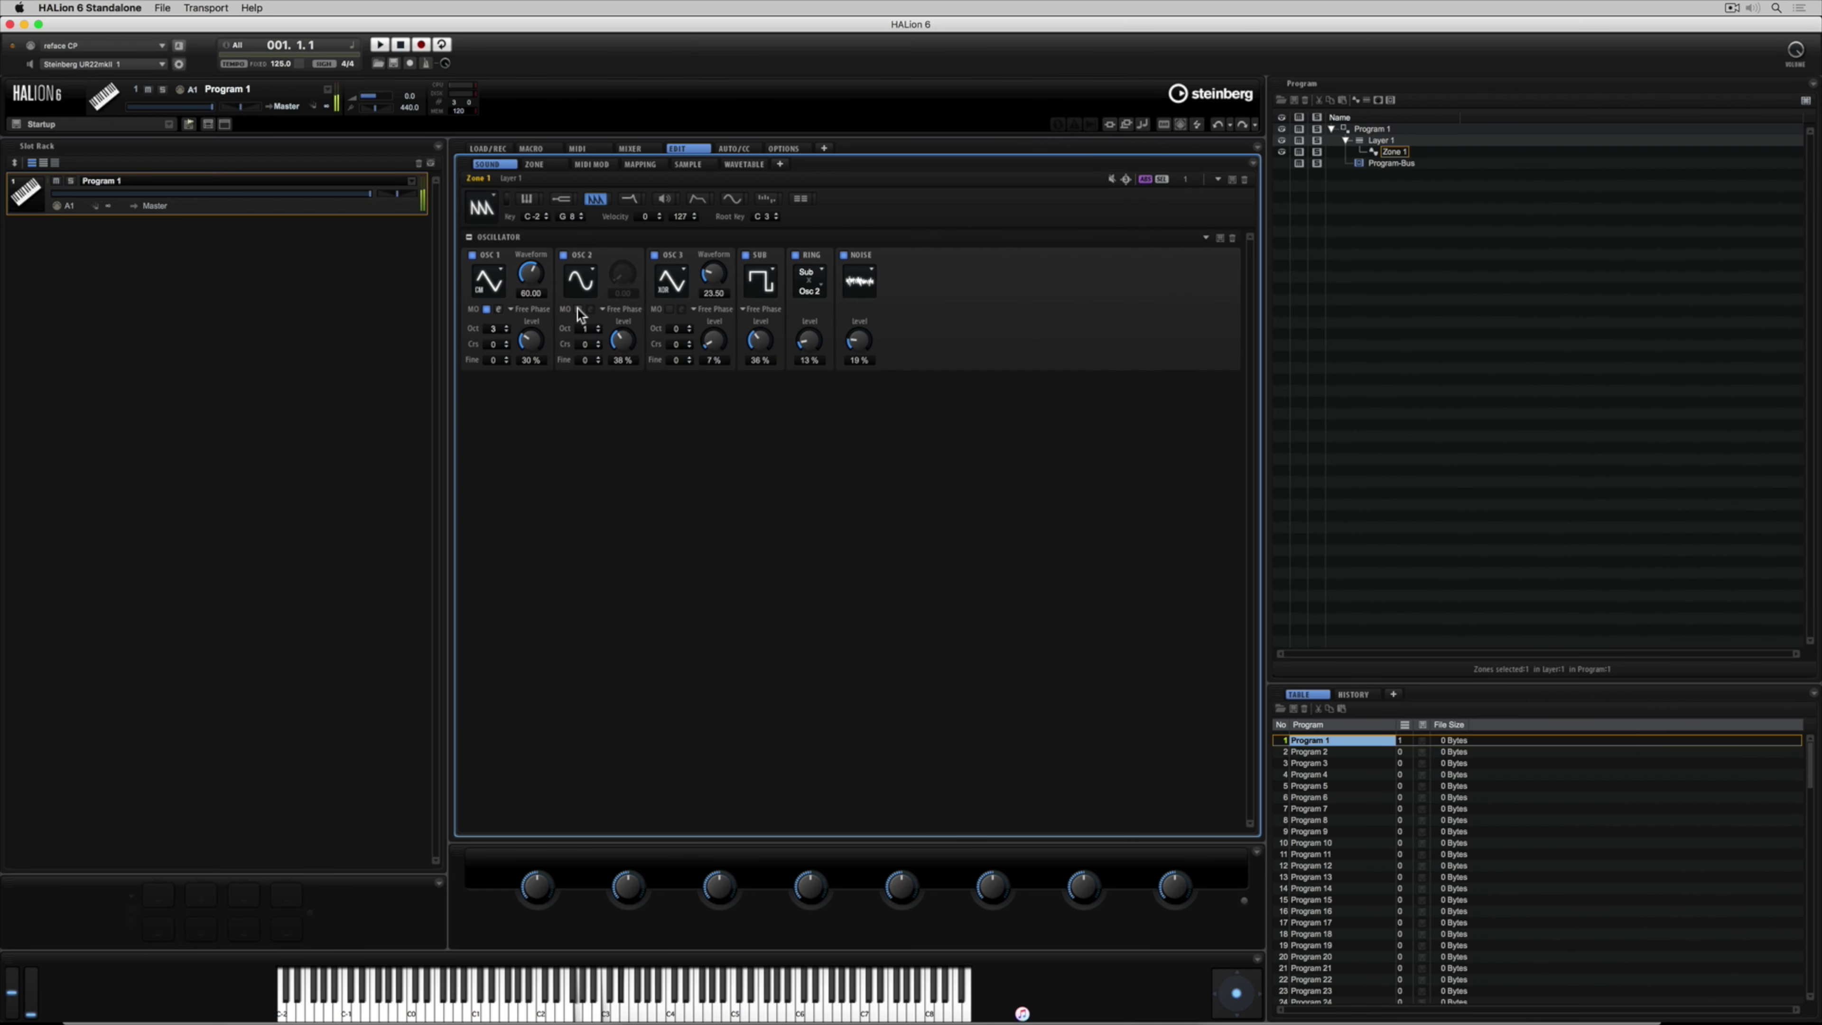
click(578, 309)
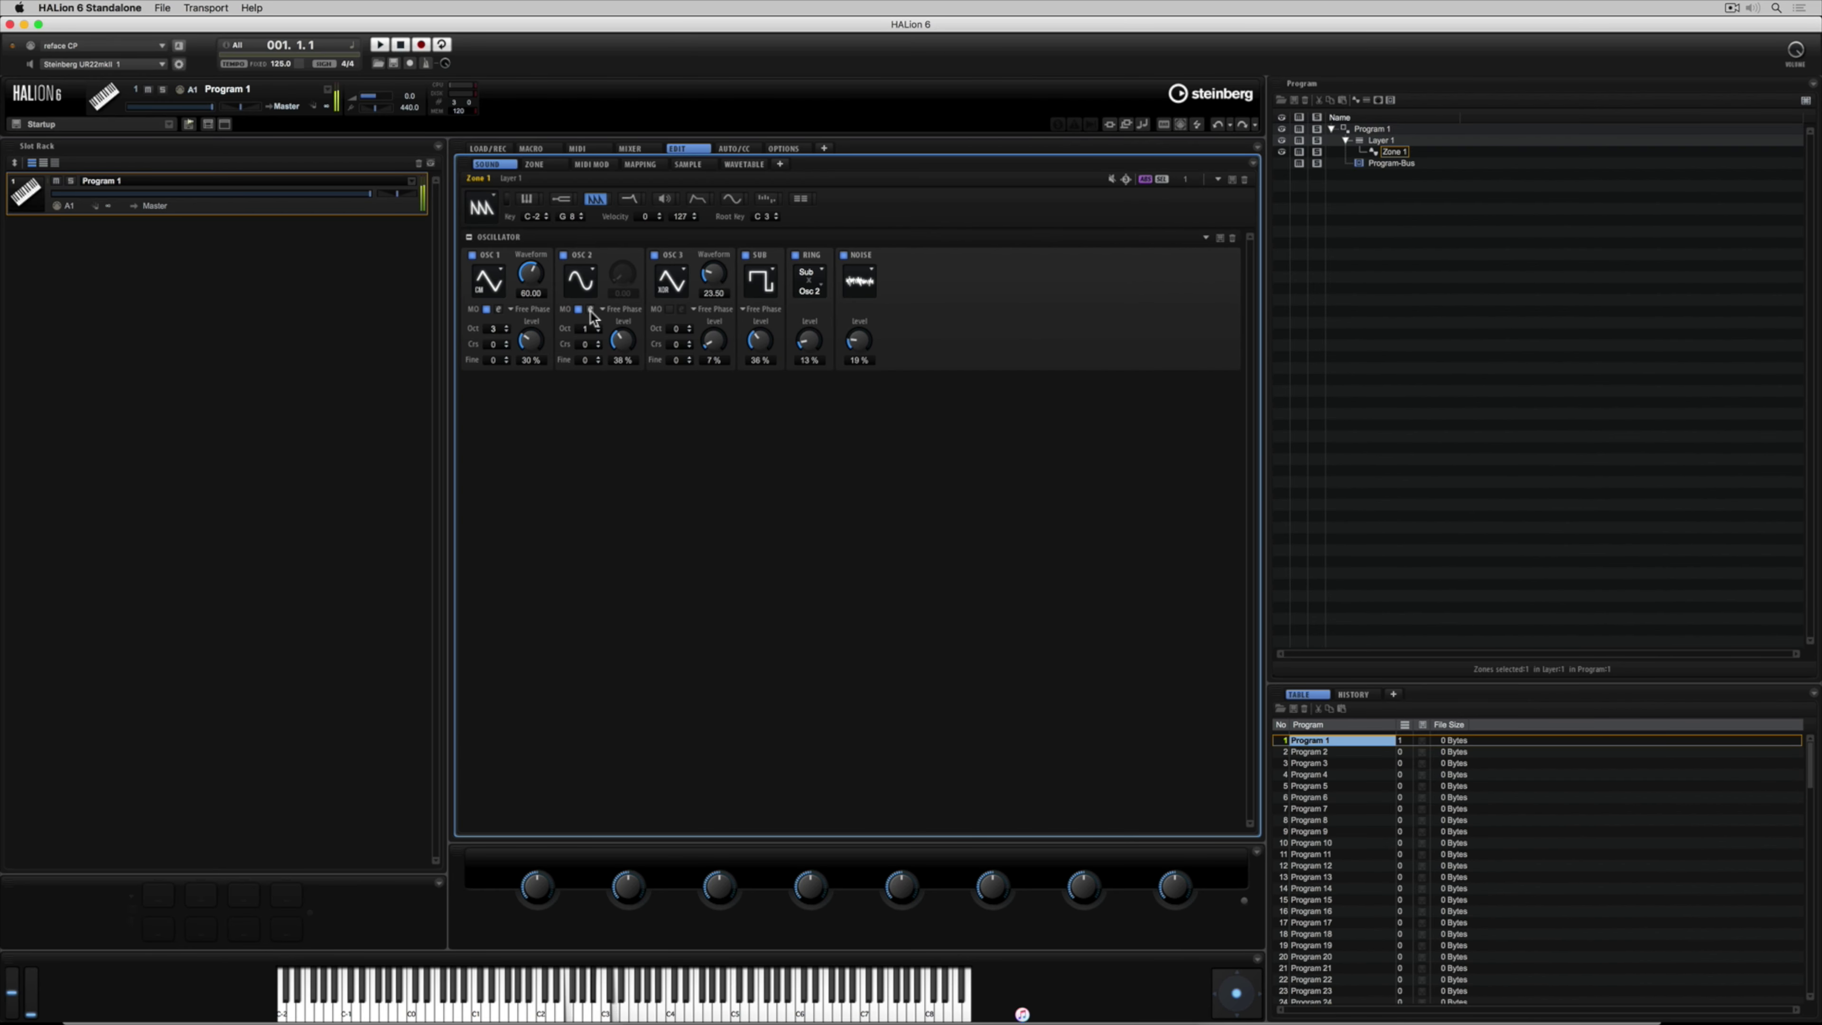
click(590, 310)
mouse_move(585, 346)
mouse_down()
mouse_move(589, 391)
mouse_move(587, 334)
mouse_move(582, 350)
mouse_up()
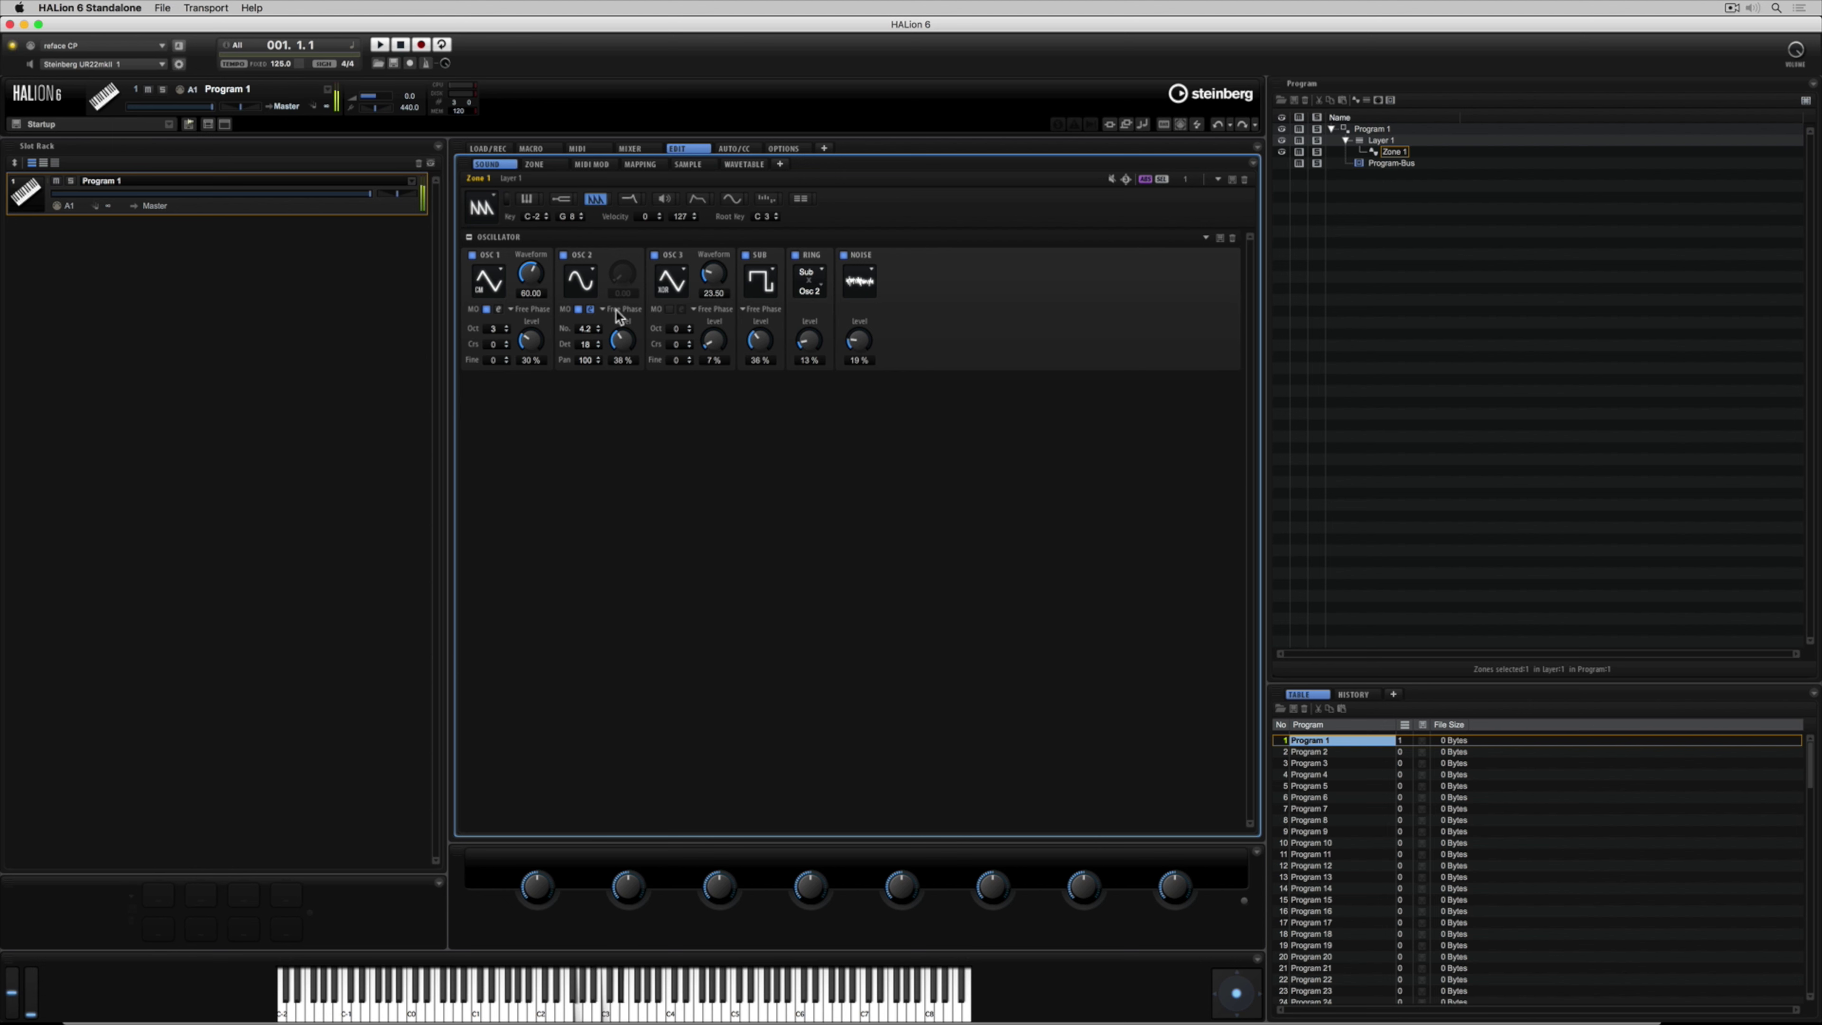
Step: Reselect Square PWM for OSC 2, set waveform about 50 and level about 40 %, disable SUB
click(582, 276)
click(593, 311)
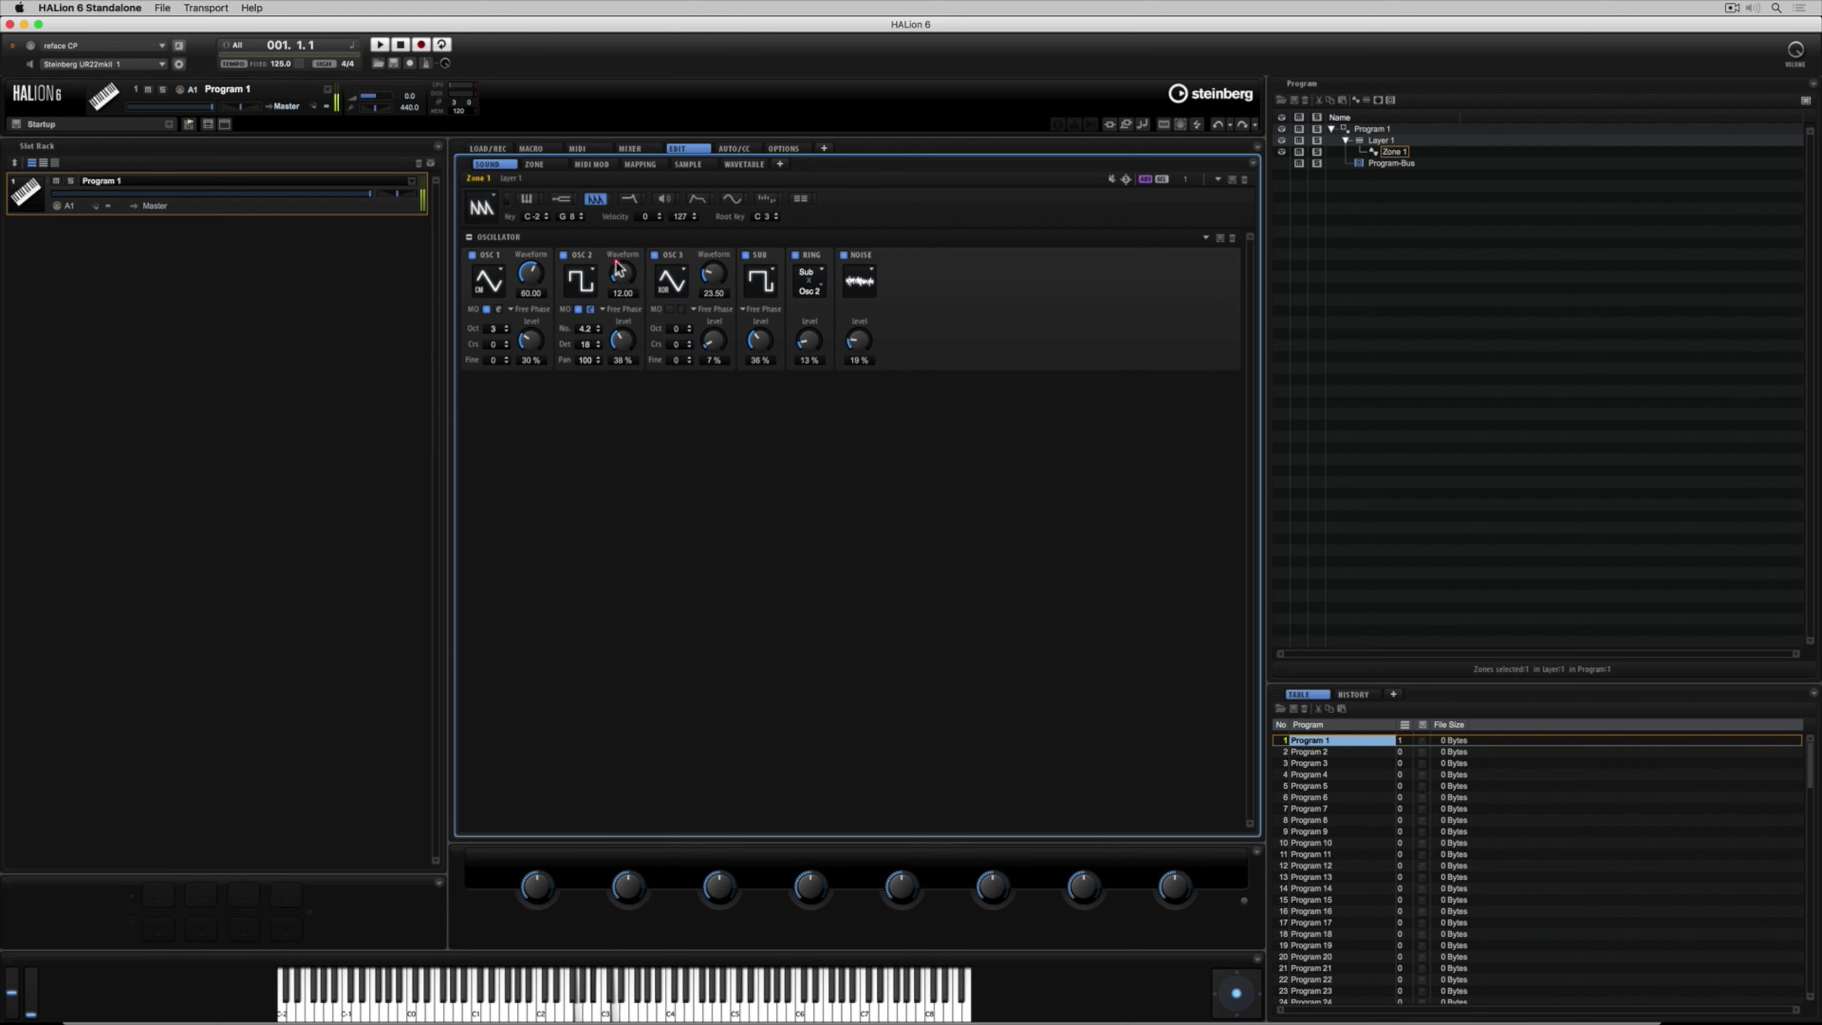
drag(619, 270, 618, 227)
drag(620, 217, 620, 210)
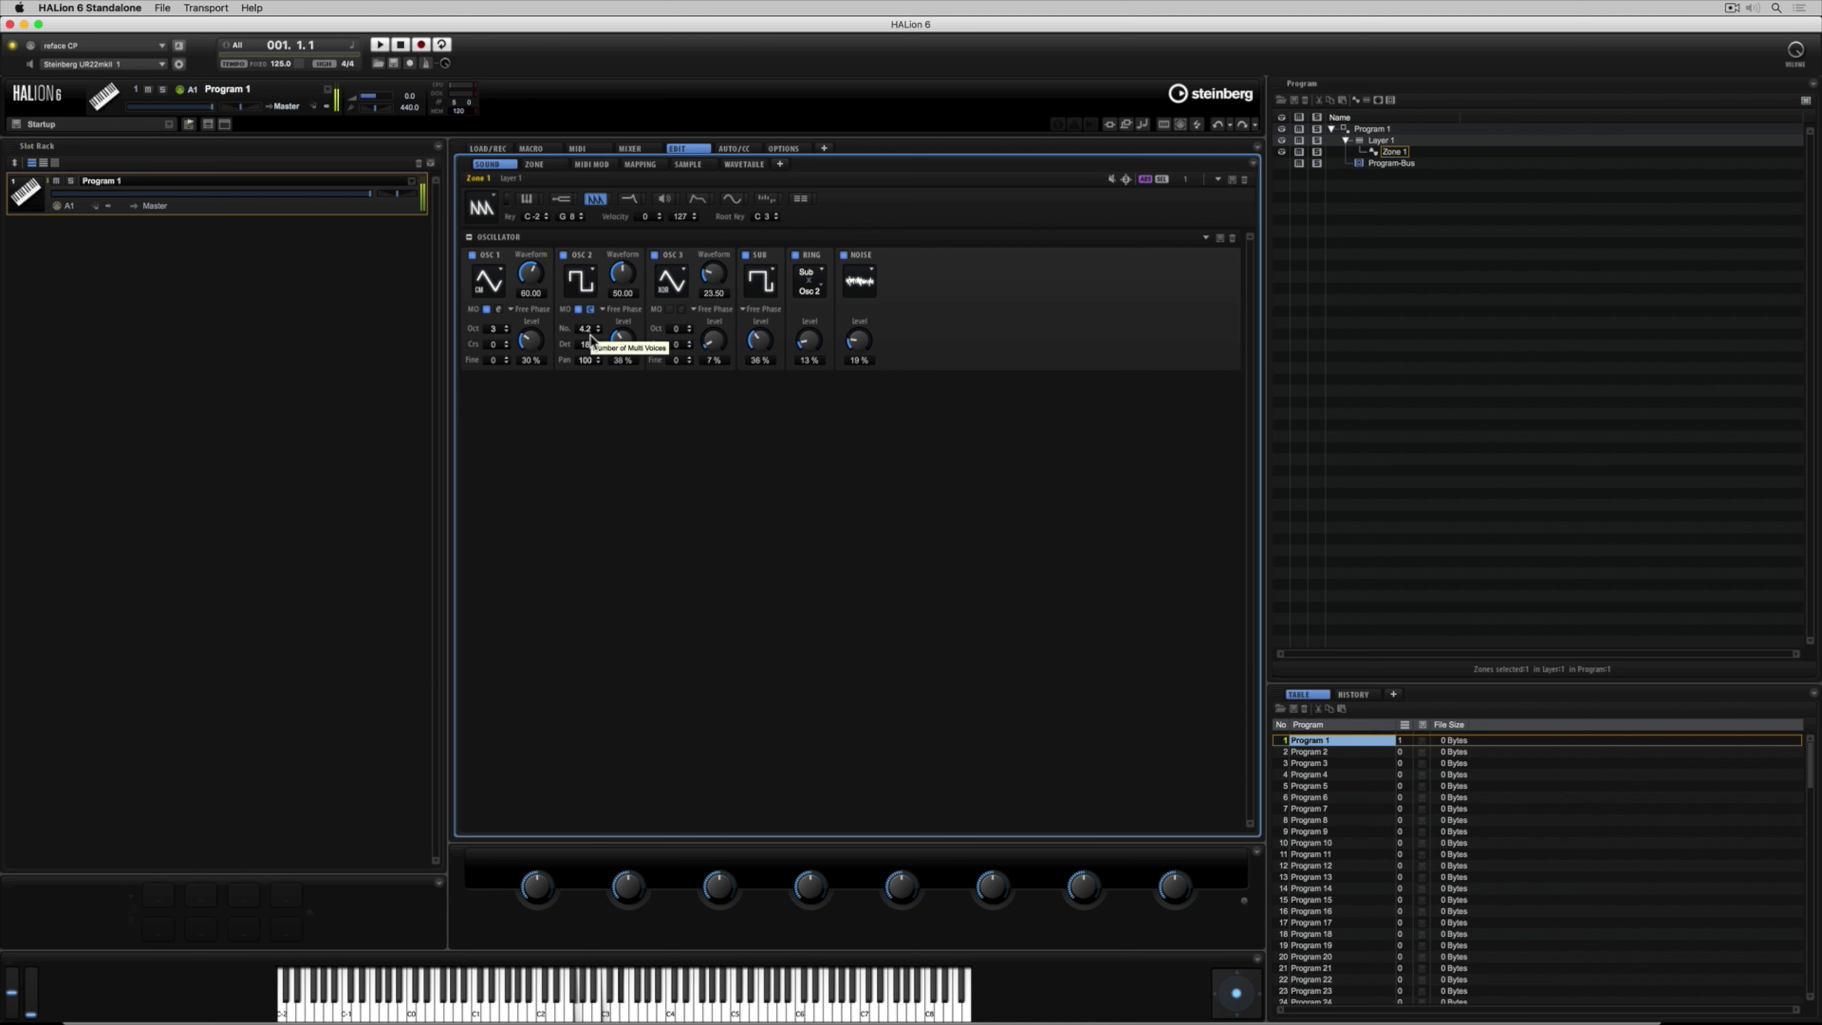
drag(621, 346, 618, 338)
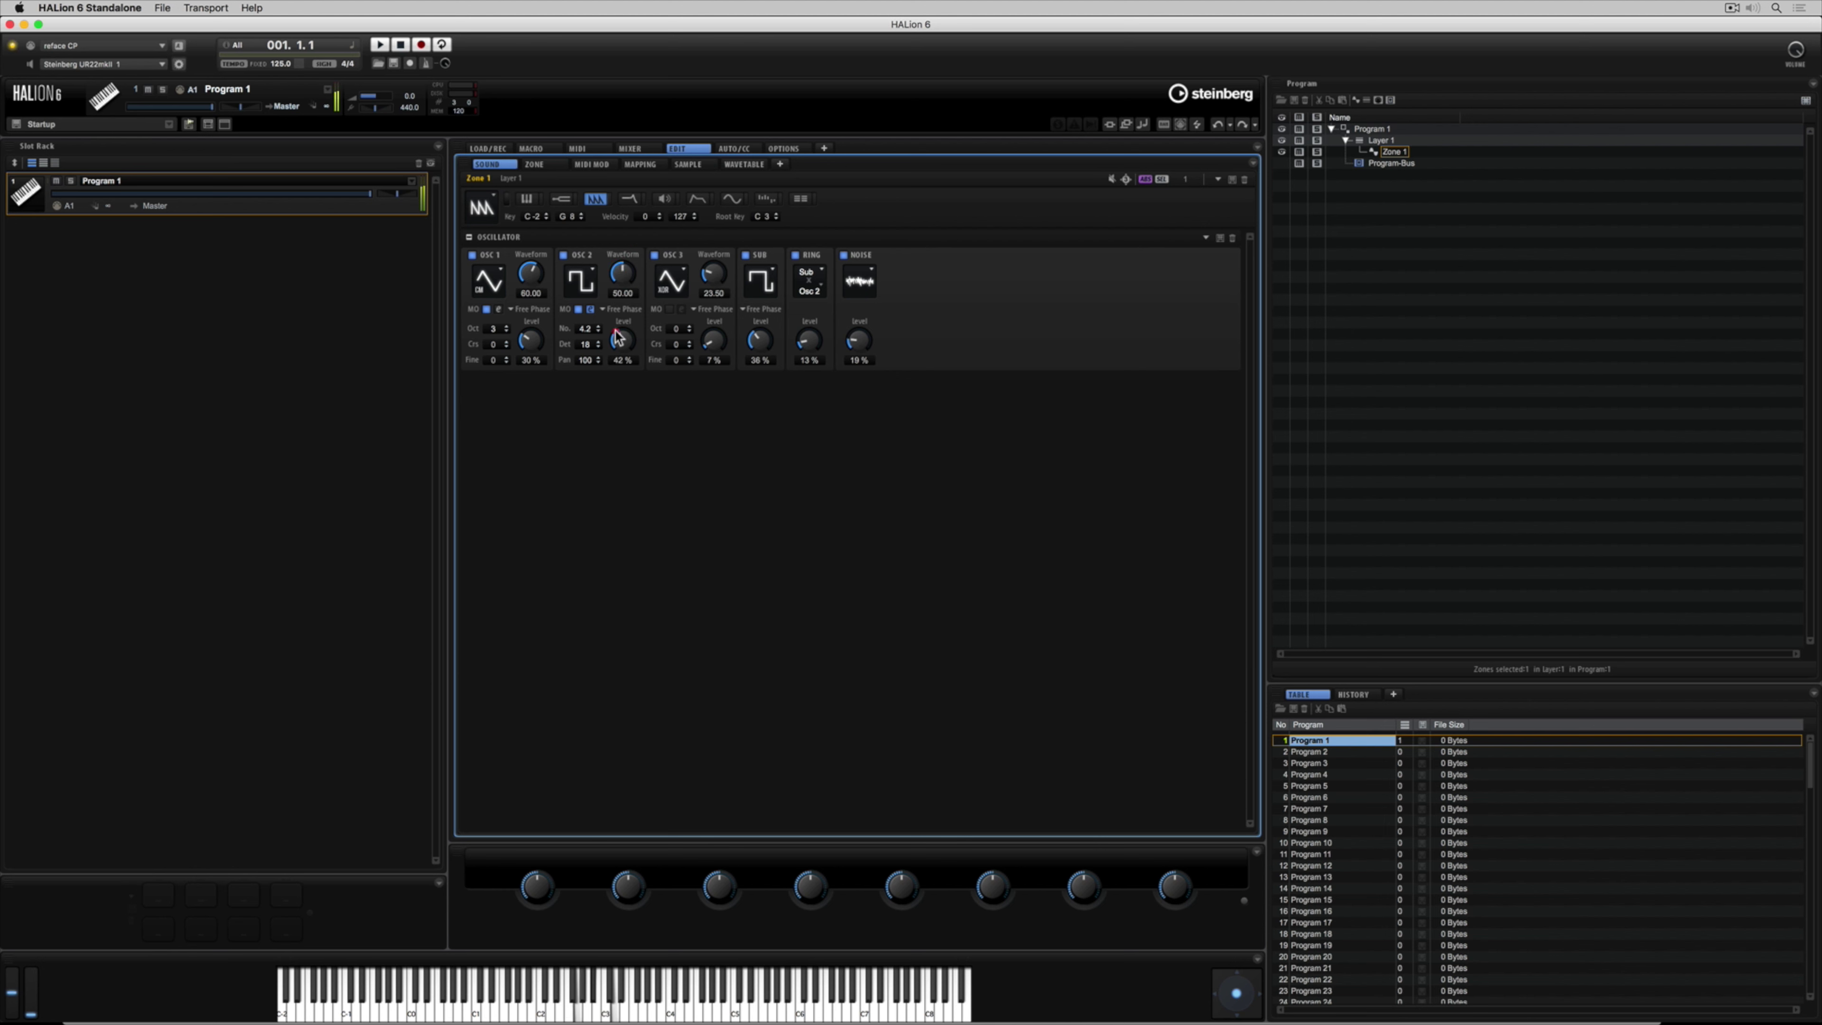
click(744, 256)
Step: Switch off Ring and Noise, and set OSC 3 to Saw CM with a higher waveform value
click(795, 255)
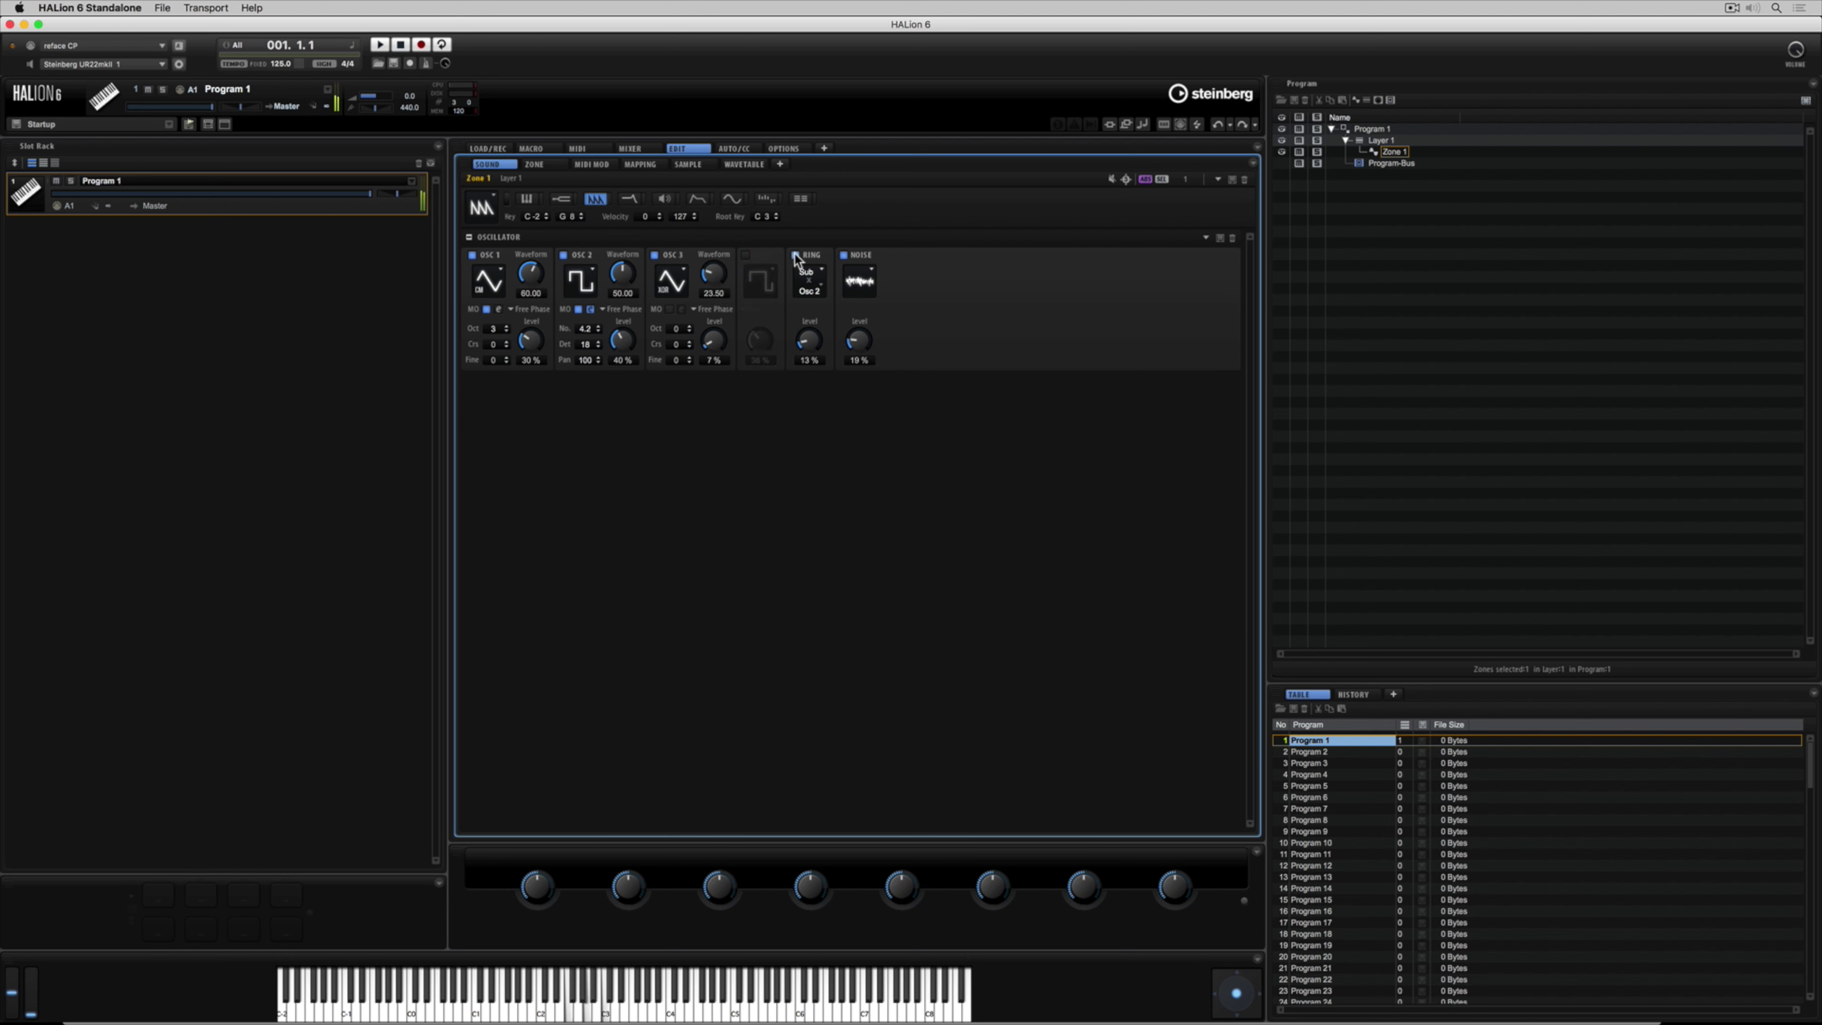
click(844, 256)
click(675, 277)
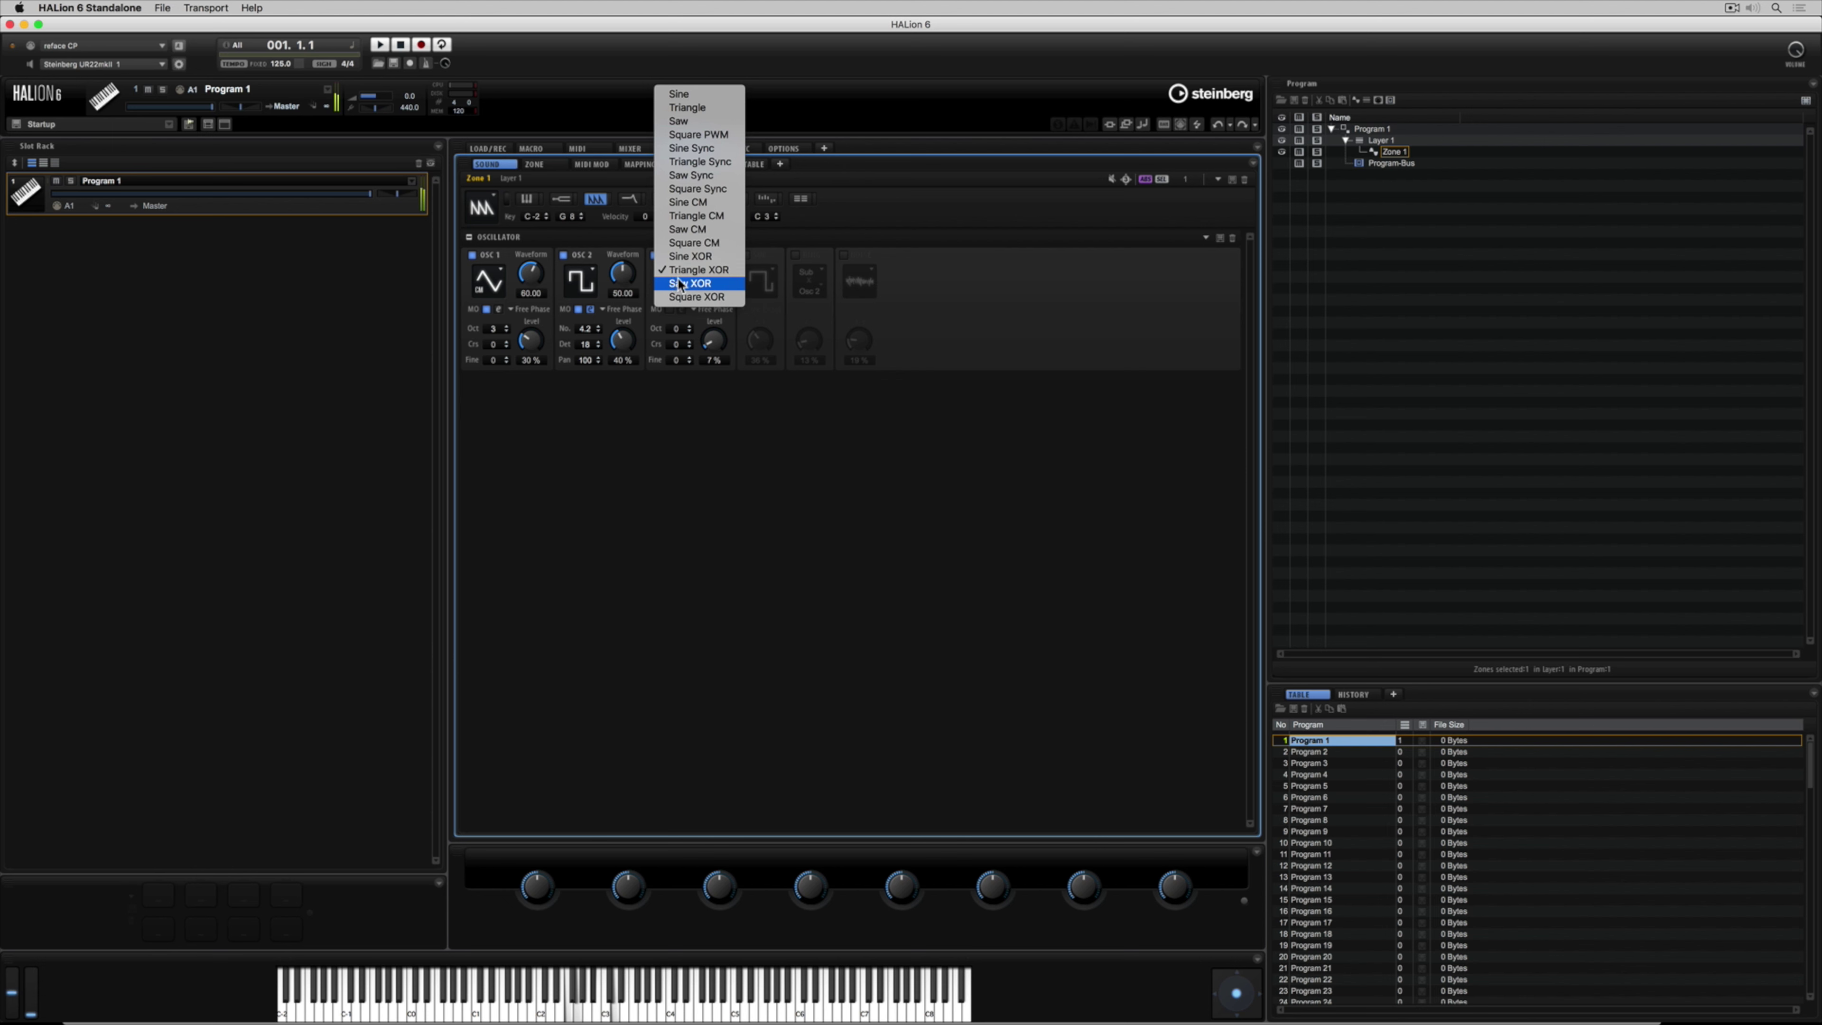
click(686, 230)
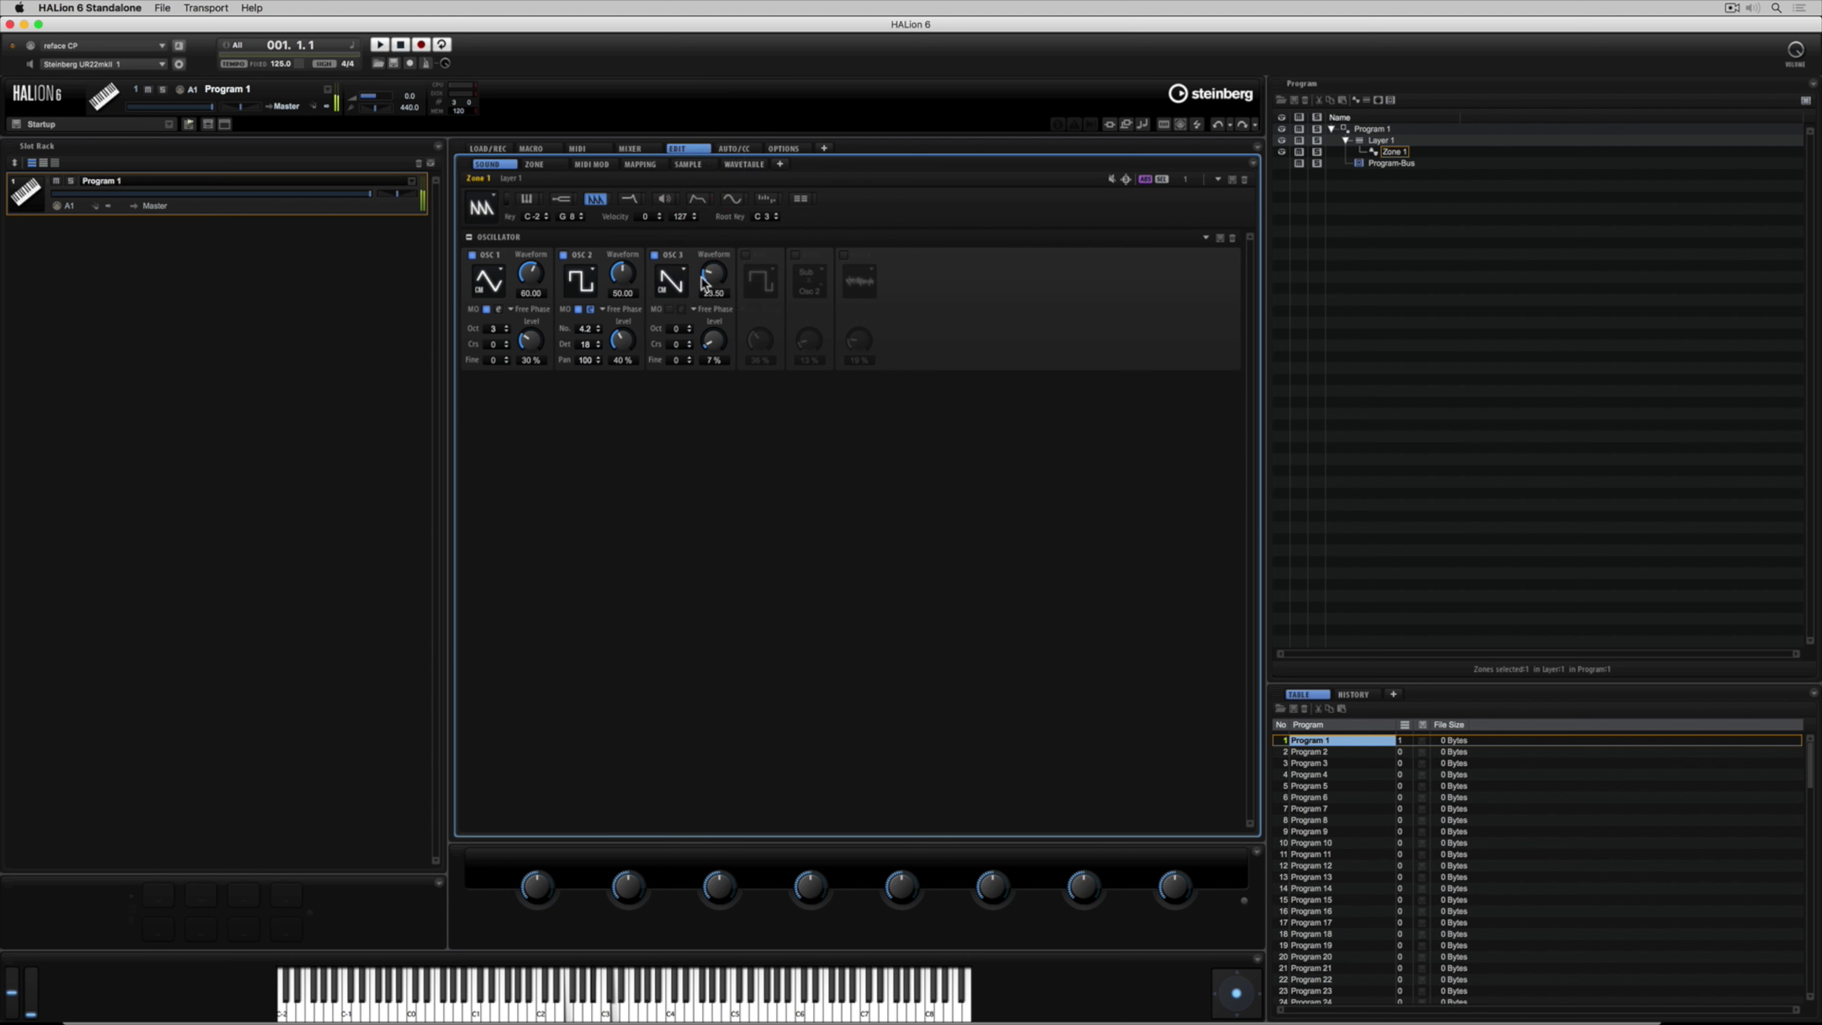
mouse_move(709, 264)
mouse_down()
mouse_move(711, 296)
mouse_move(711, 267)
mouse_up()
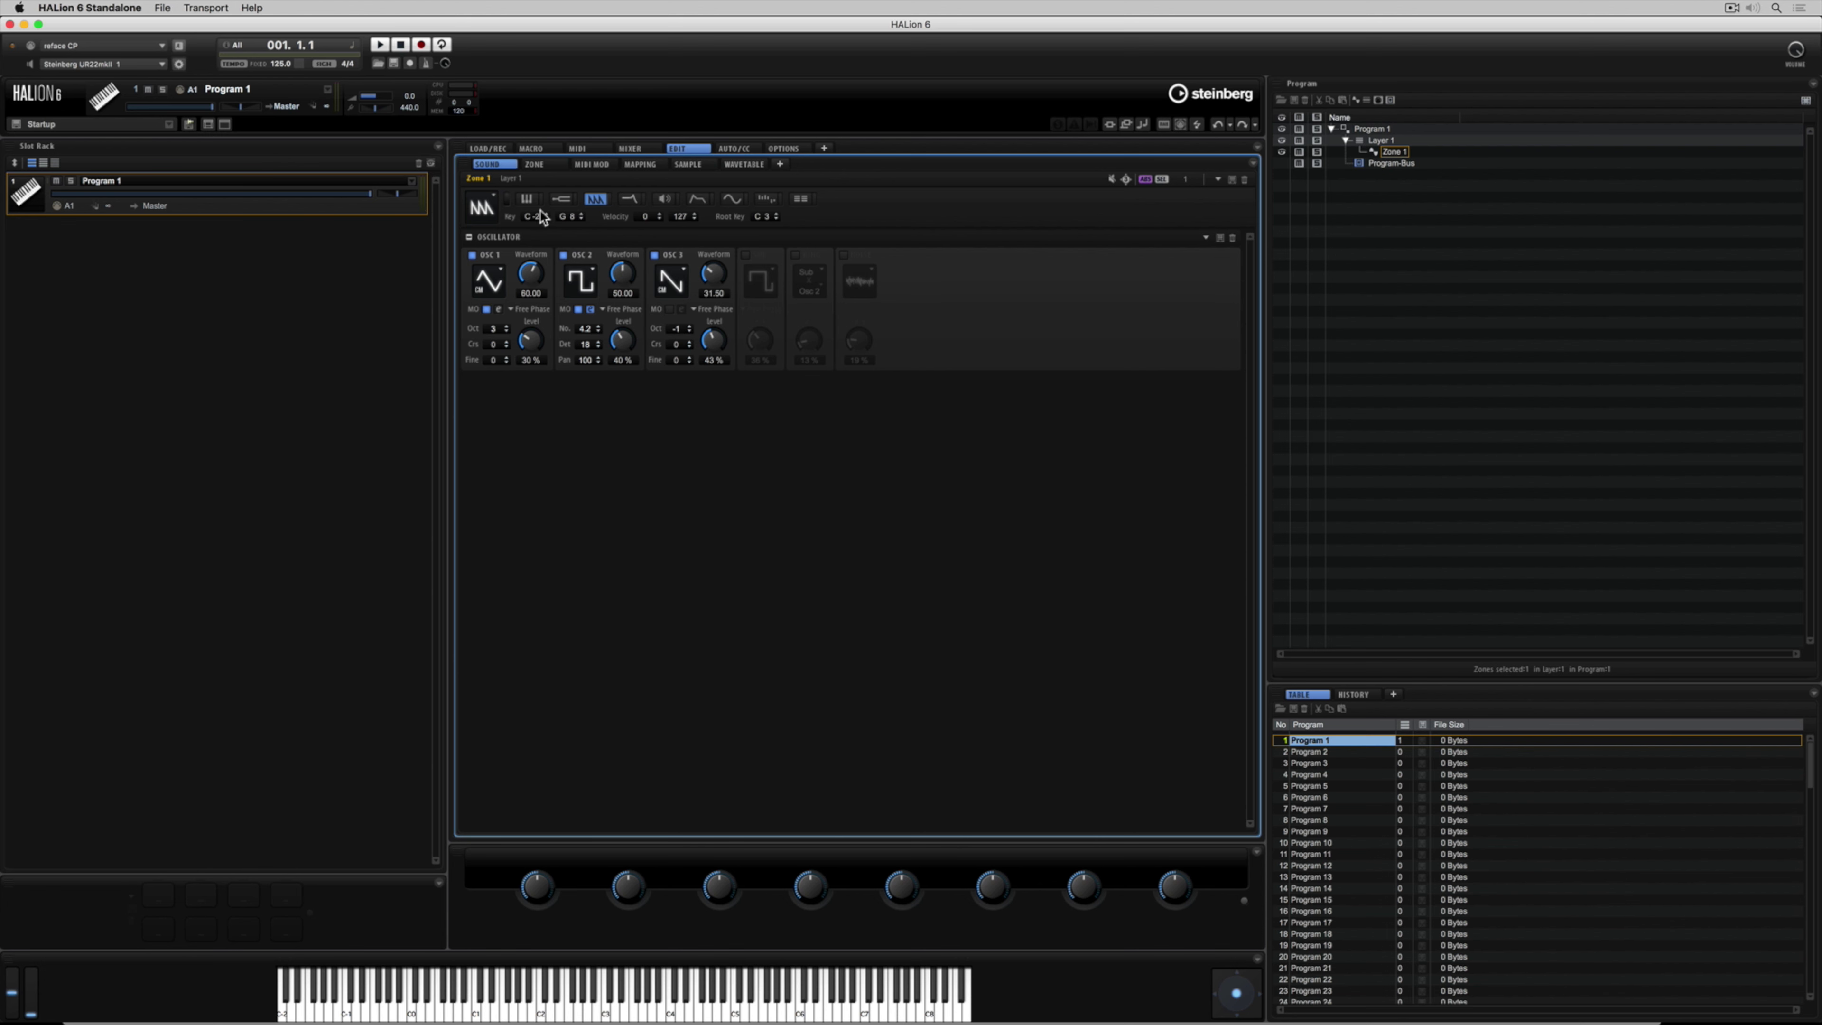
Step: Show all sound-editor sections and turn Noise back on at about 20 % level
click(506, 202)
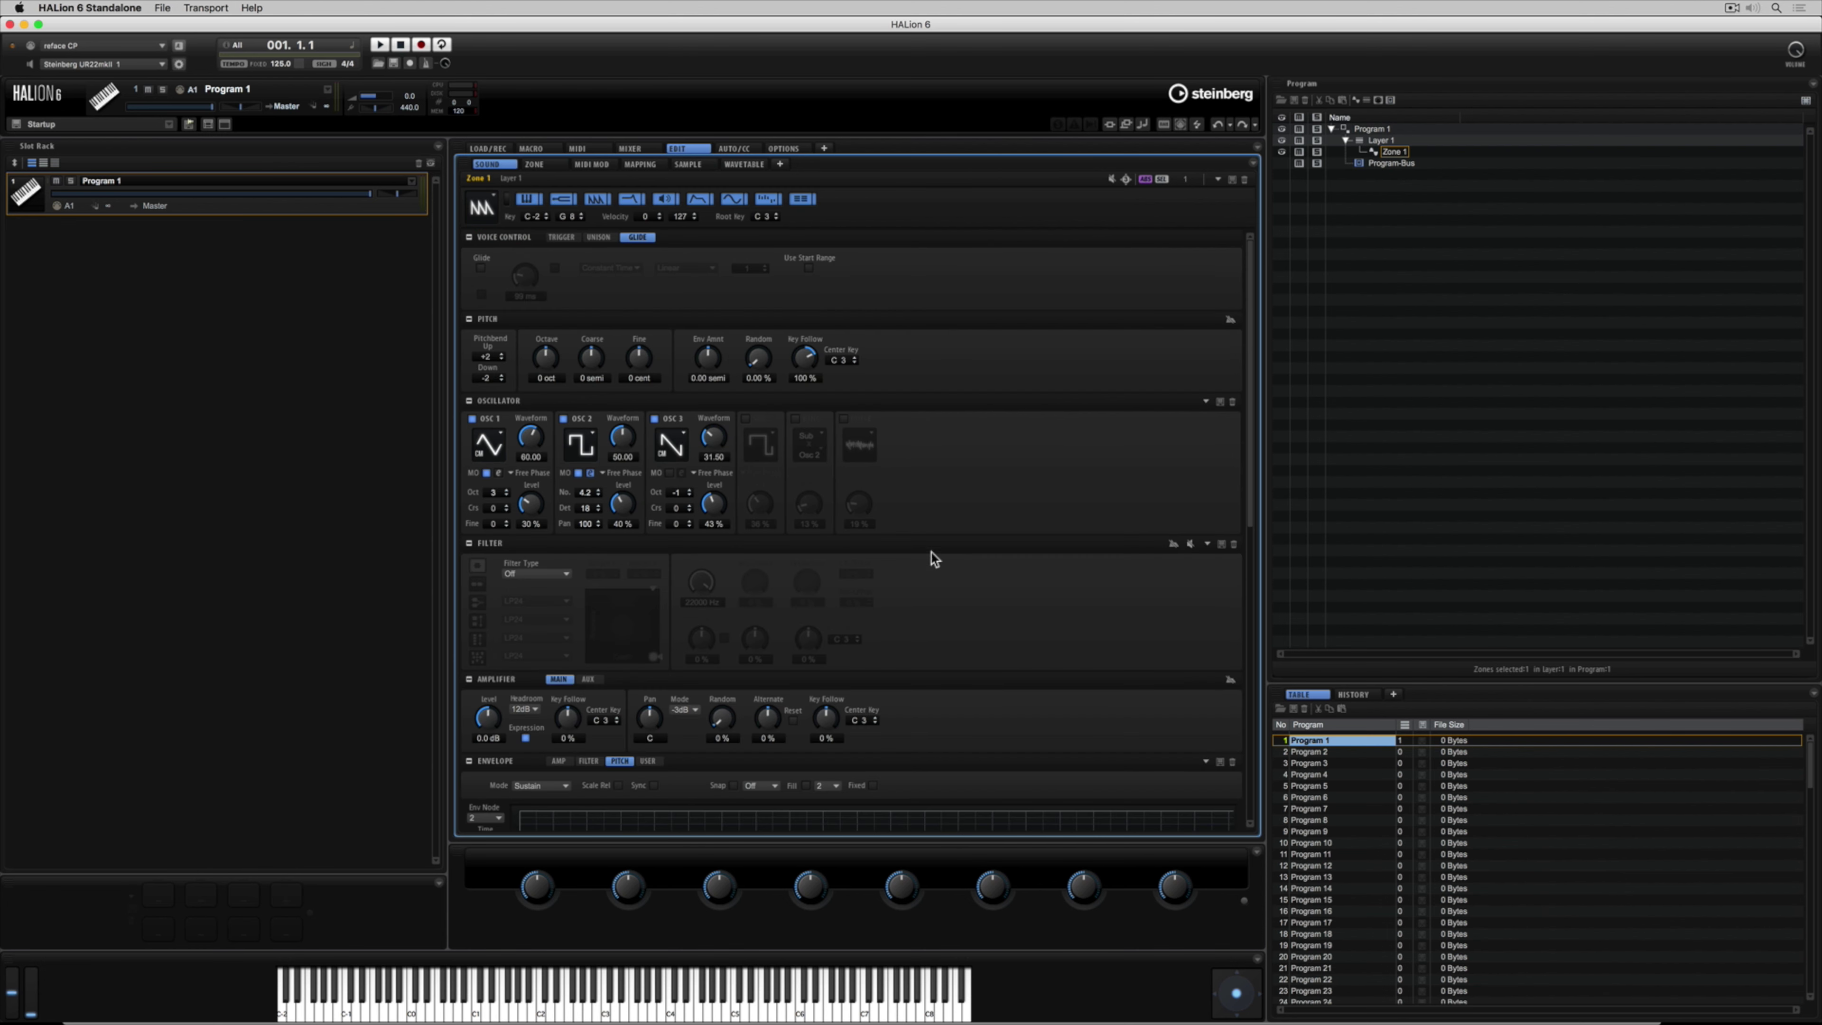
scroll(977, 548, down, 3)
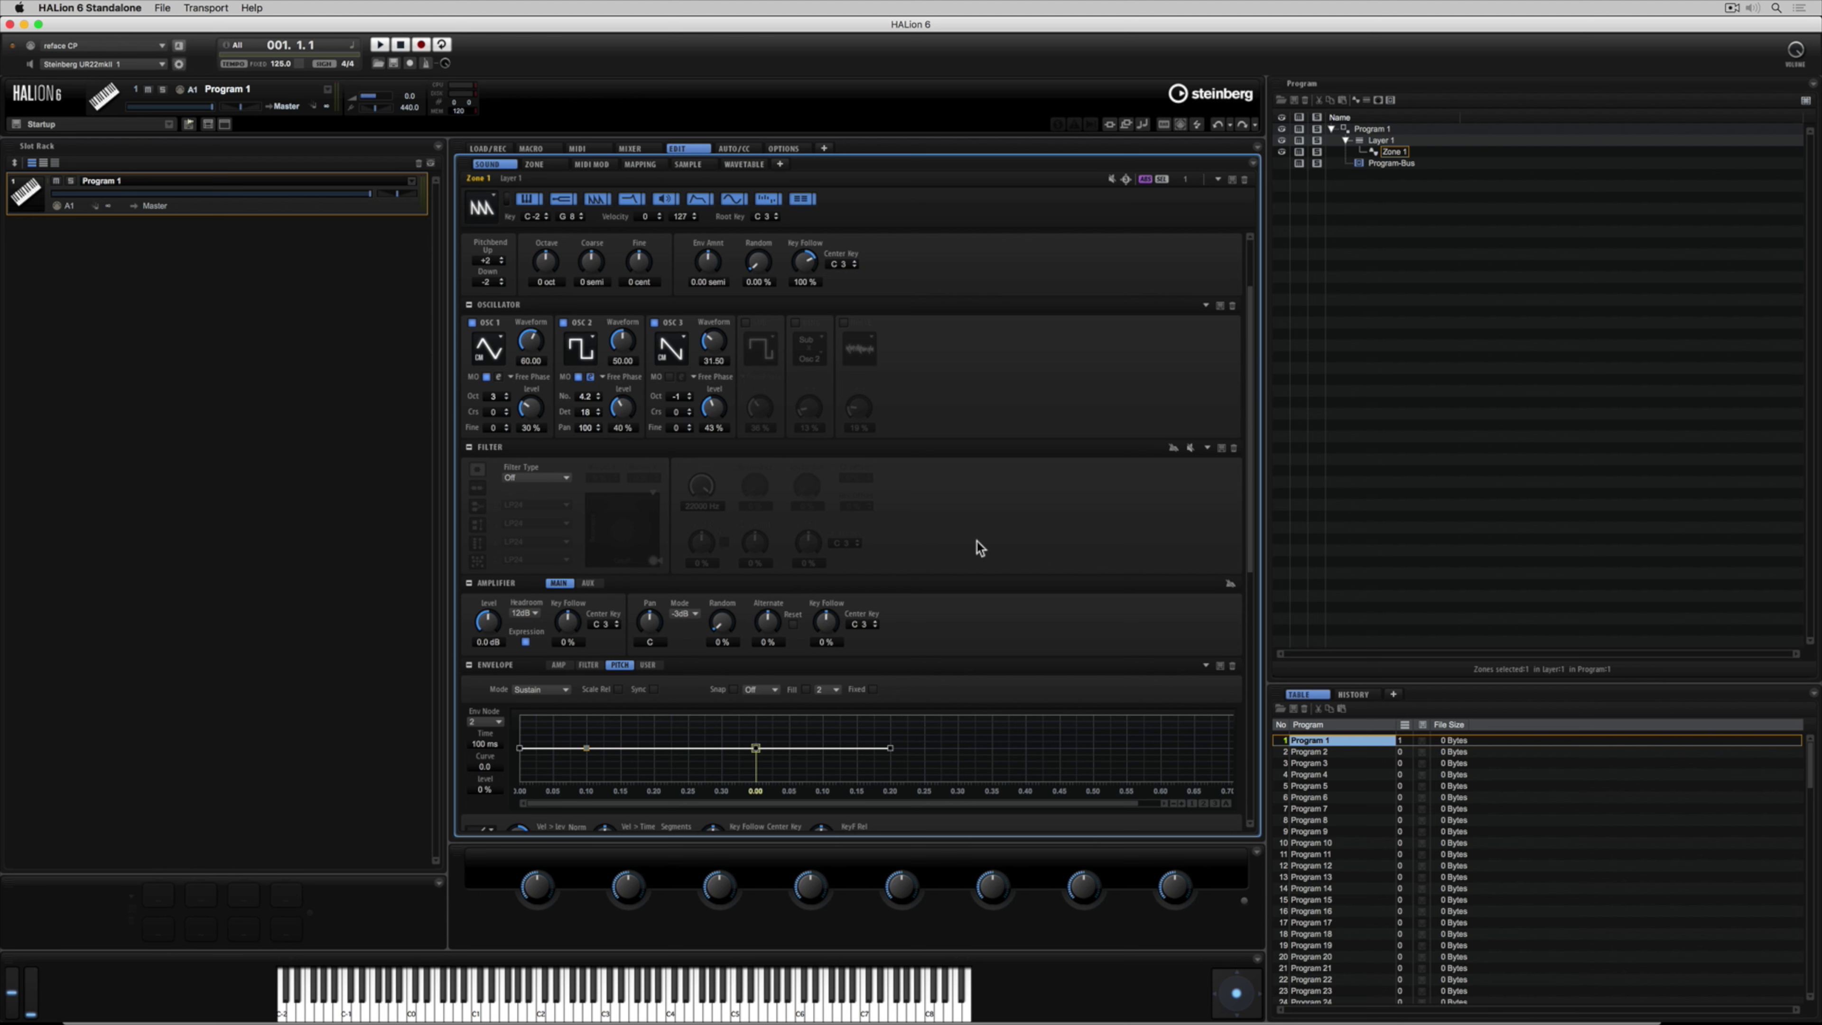
click(843, 324)
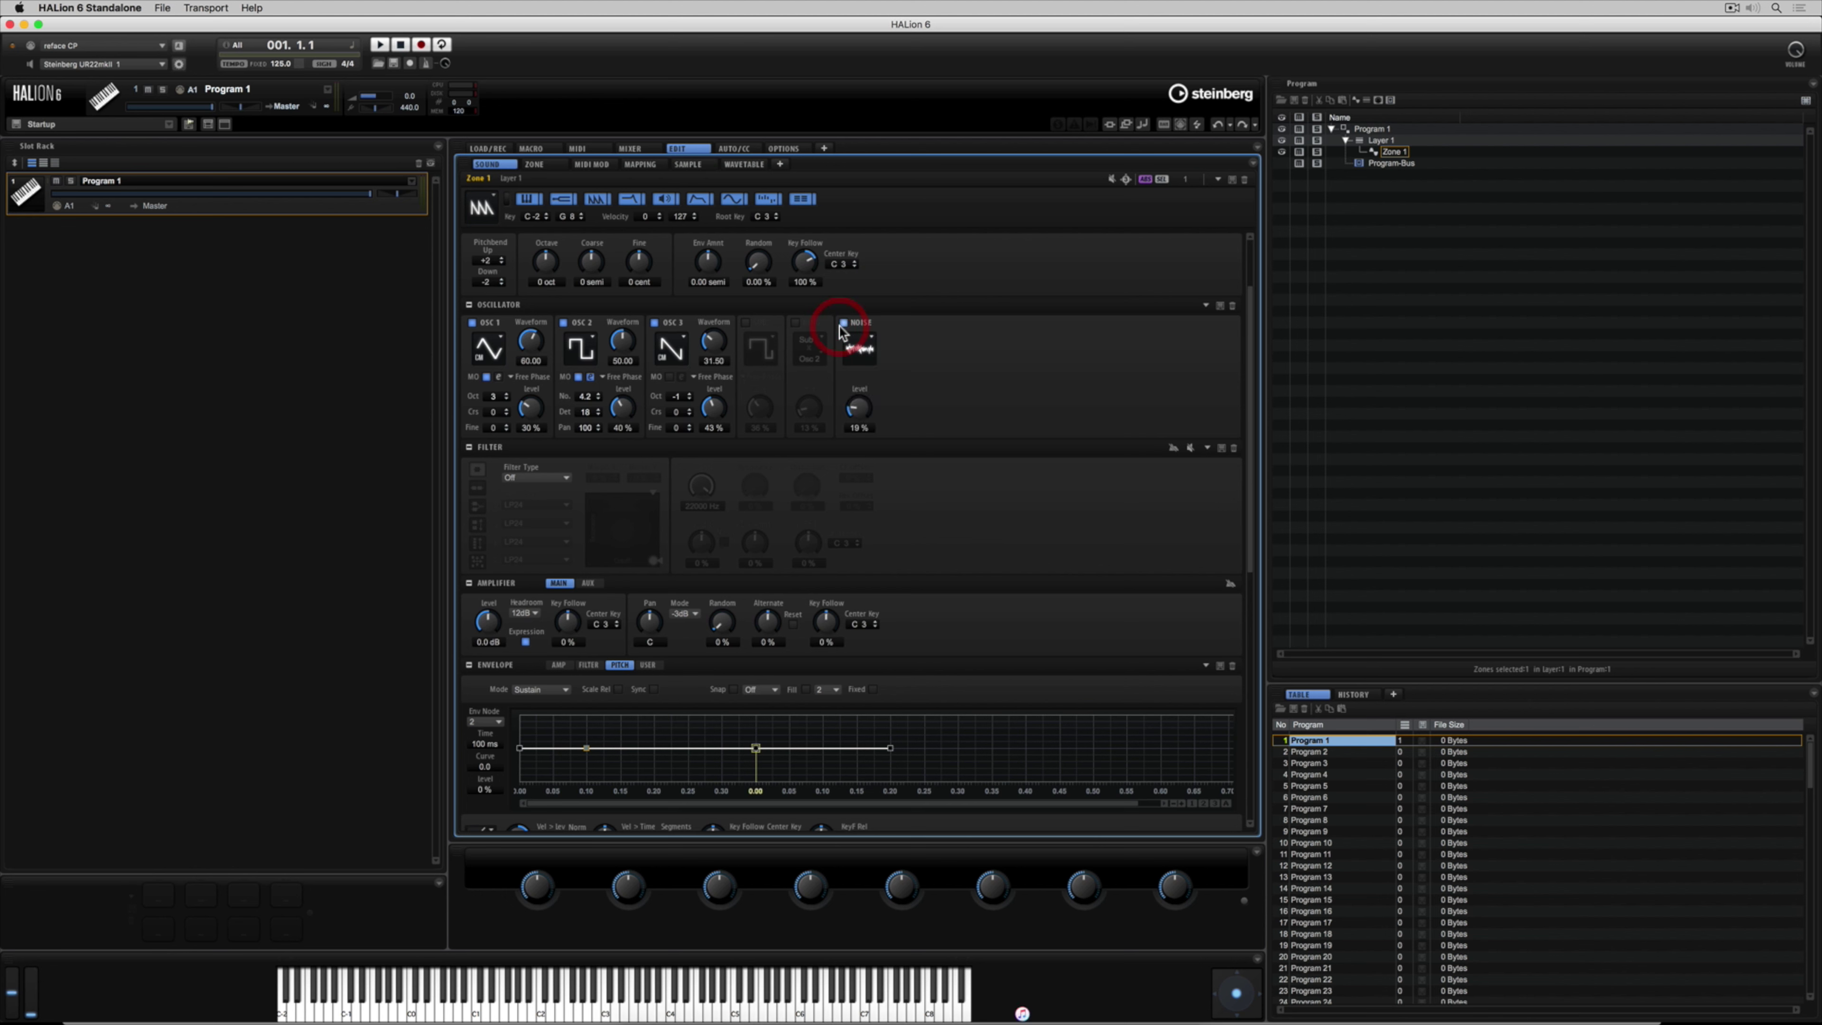
drag(853, 415, 853, 407)
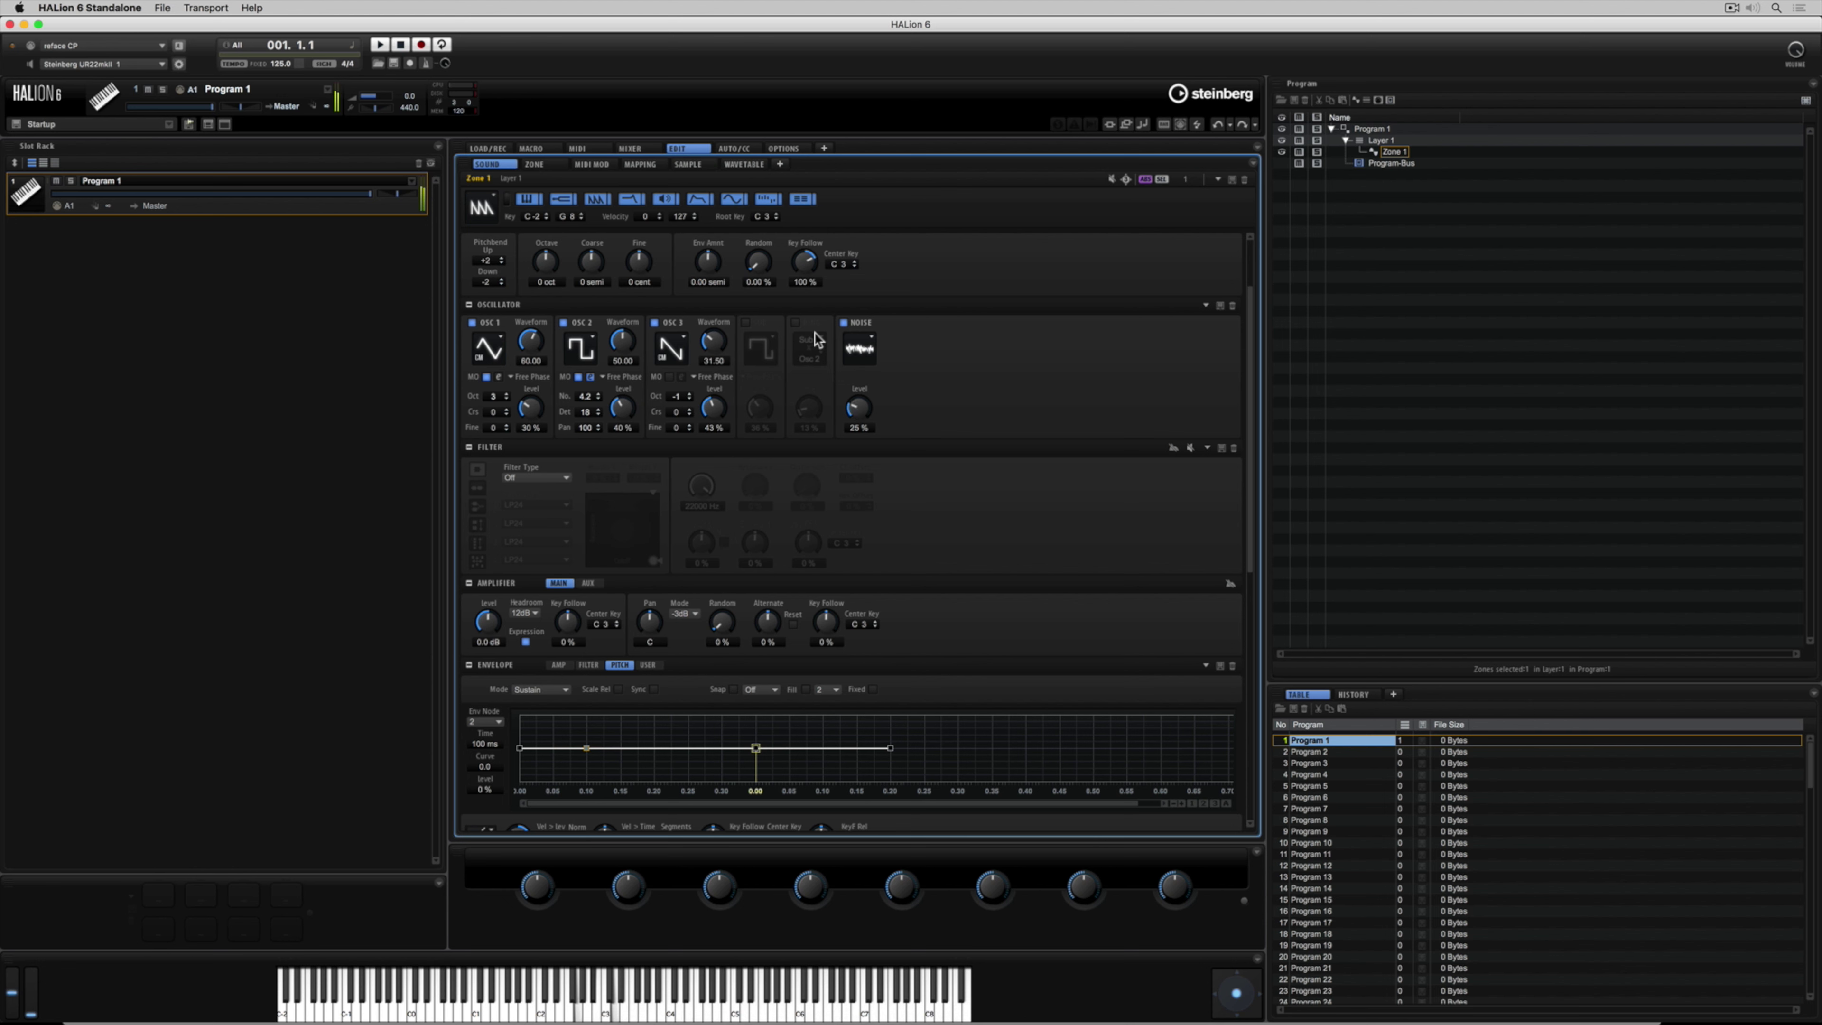
Step: Re-enable the Ring modulator, pairing Osc 1 with Osc 3 at 14 % level
click(795, 323)
drag(809, 391, 809, 382)
click(808, 340)
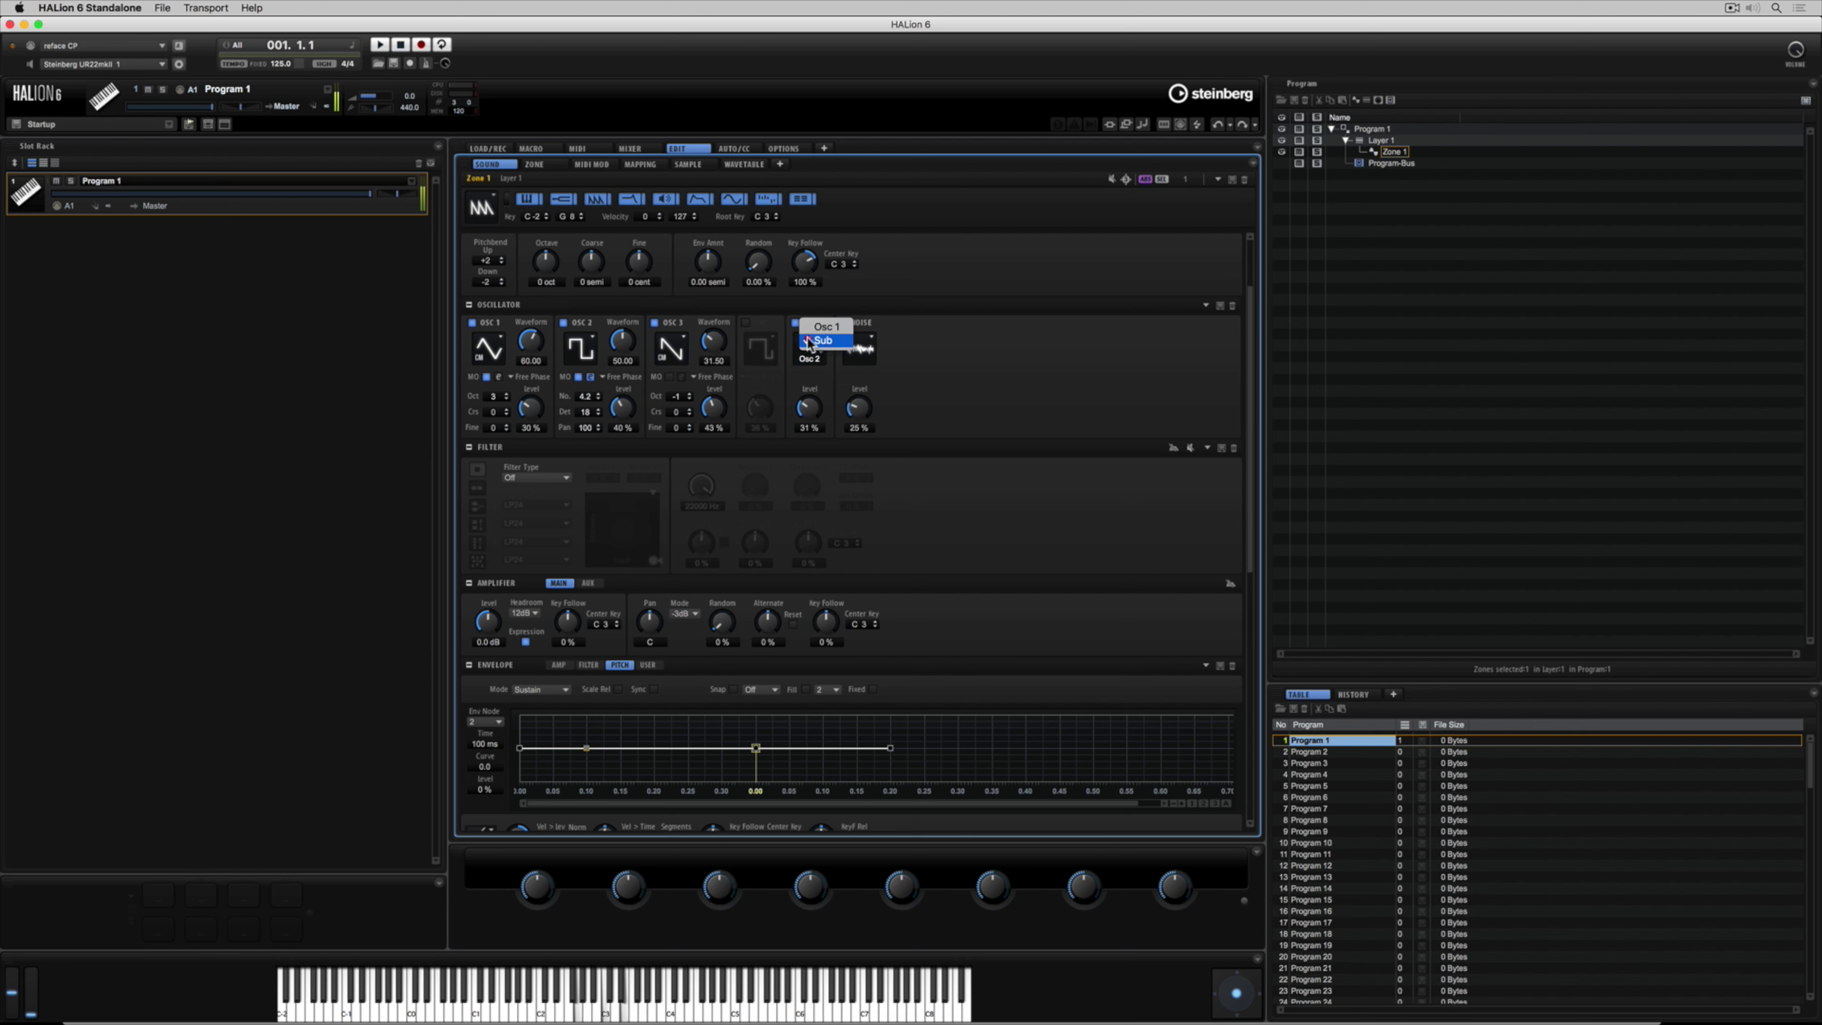
click(809, 414)
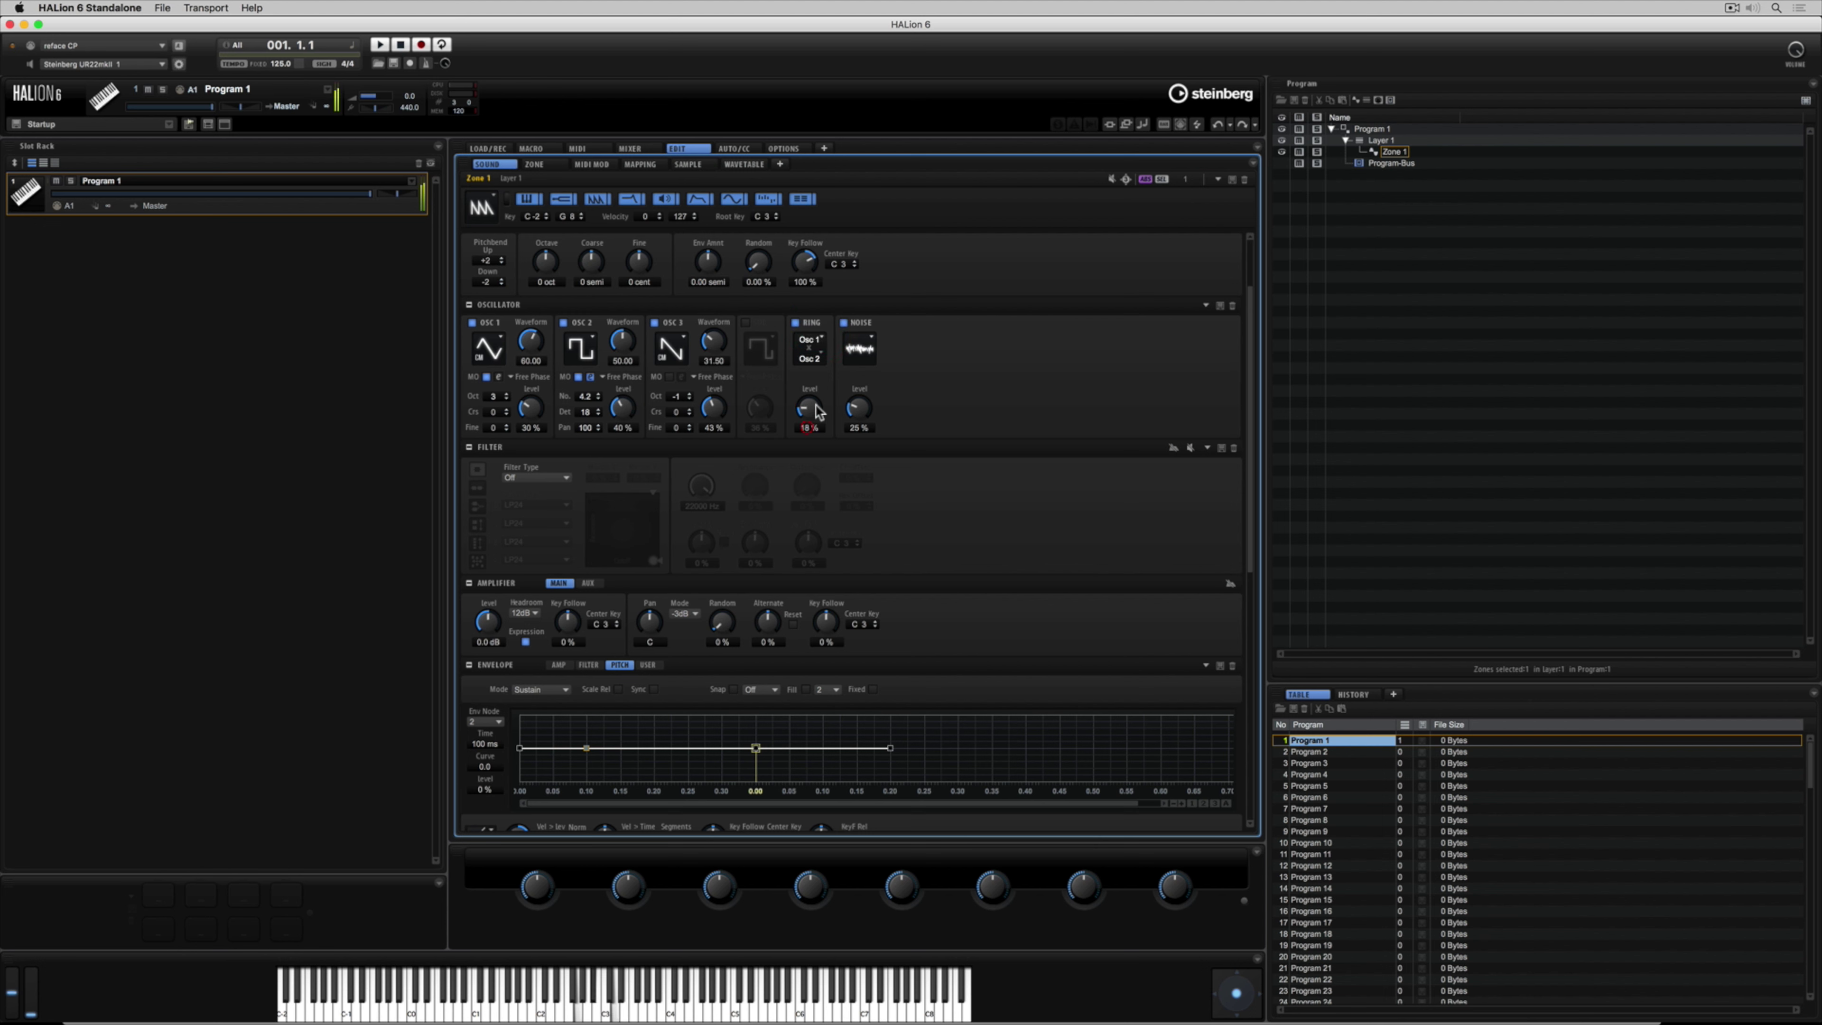
click(809, 358)
click(813, 373)
drag(807, 407, 807, 420)
click(531, 477)
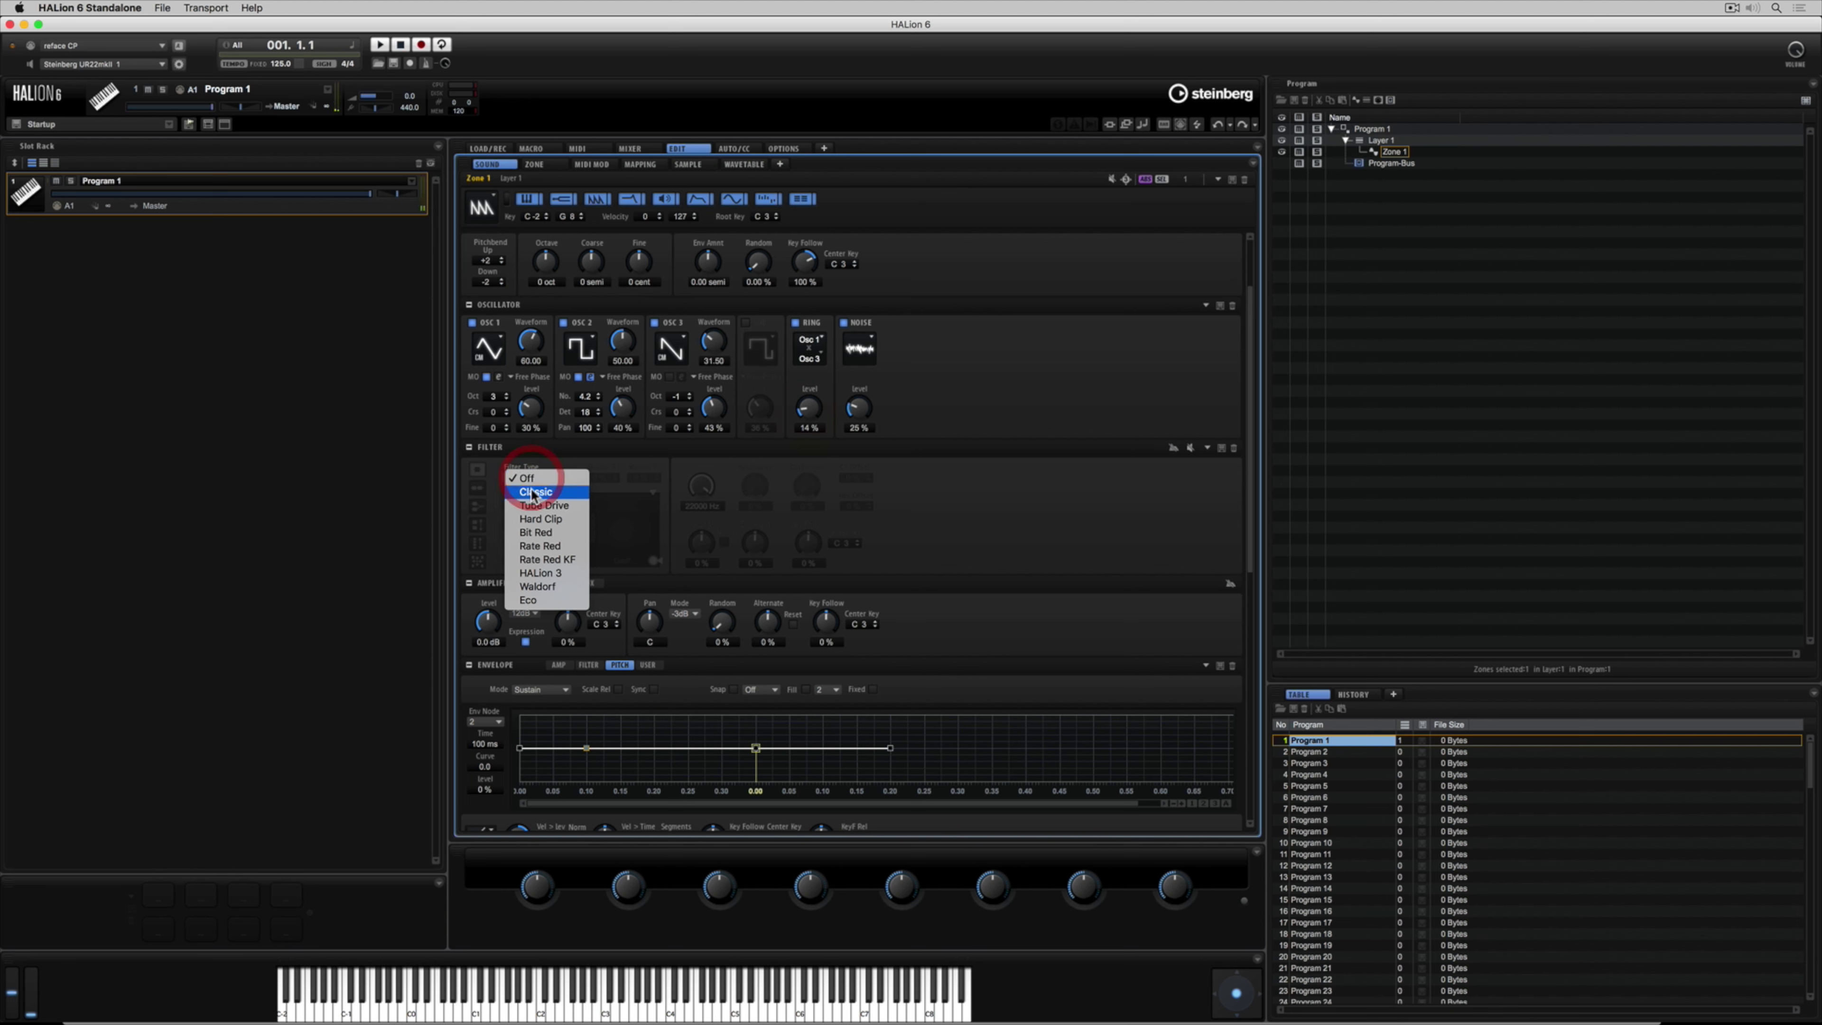
Step: Switch the filter to Classic LP24 with cutoff 404 Hz and resonance 84%
click(532, 490)
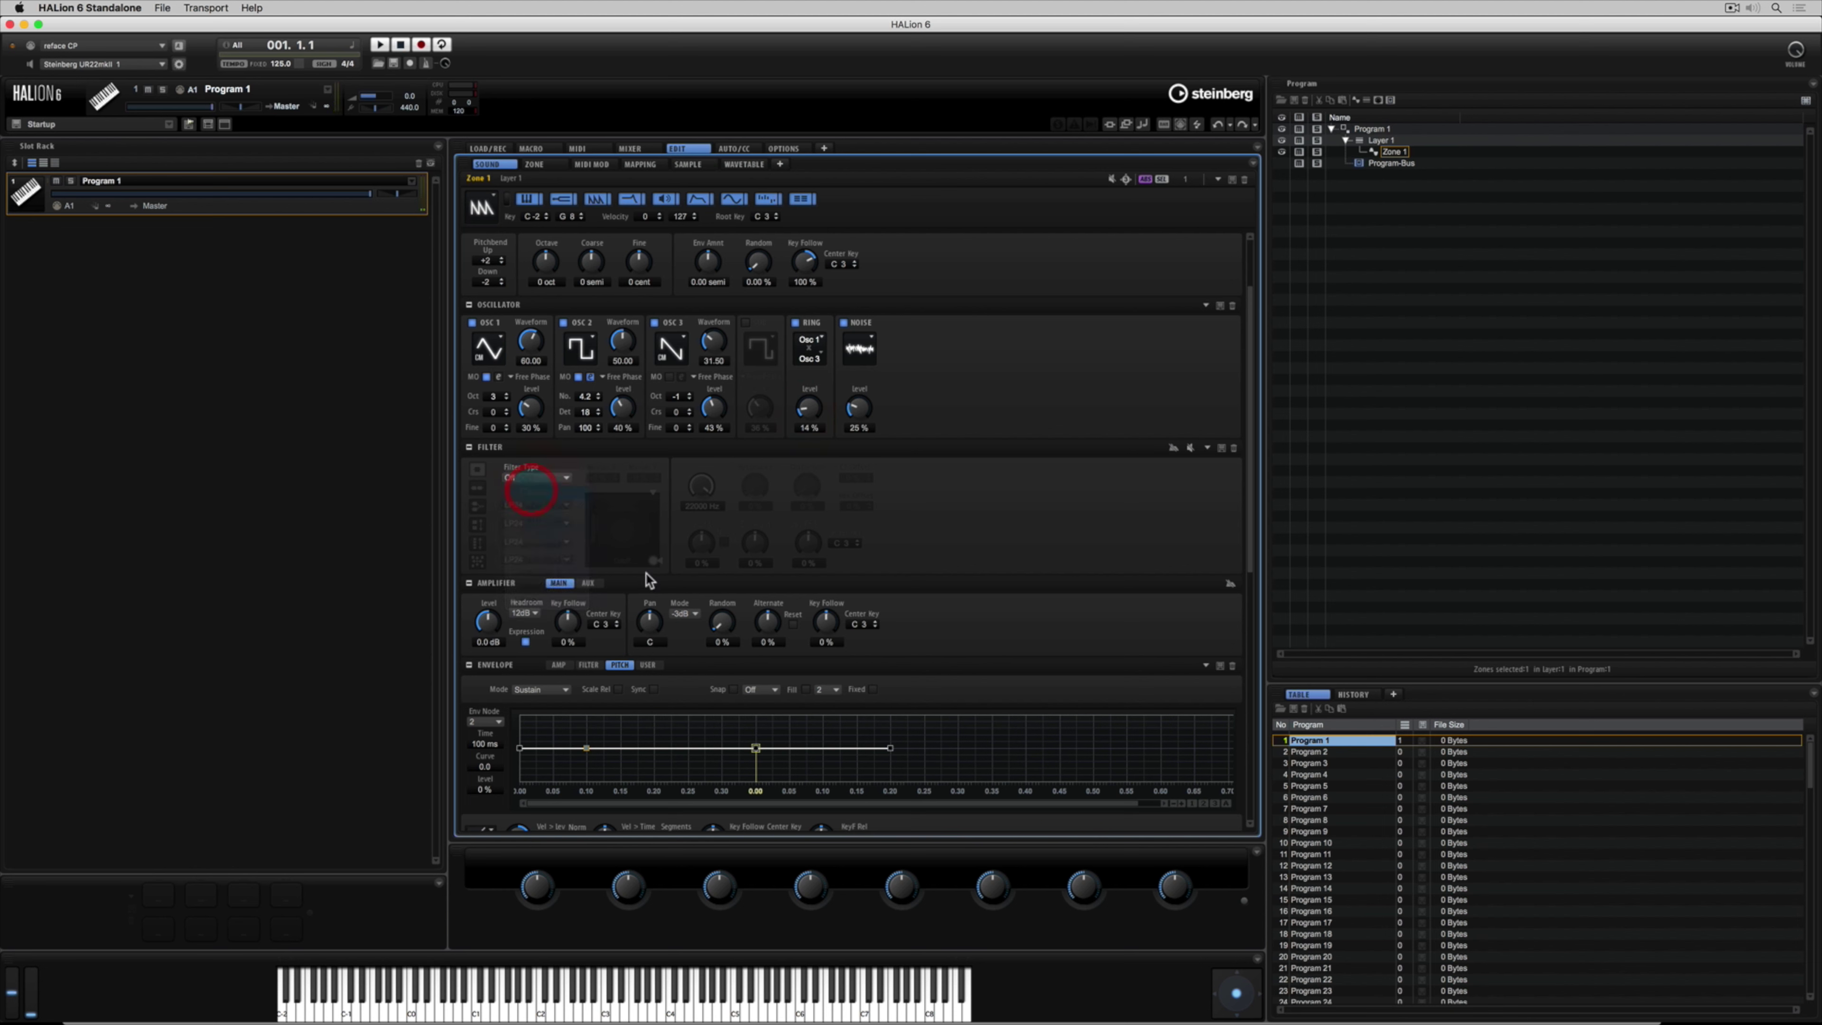
drag(656, 561, 643, 552)
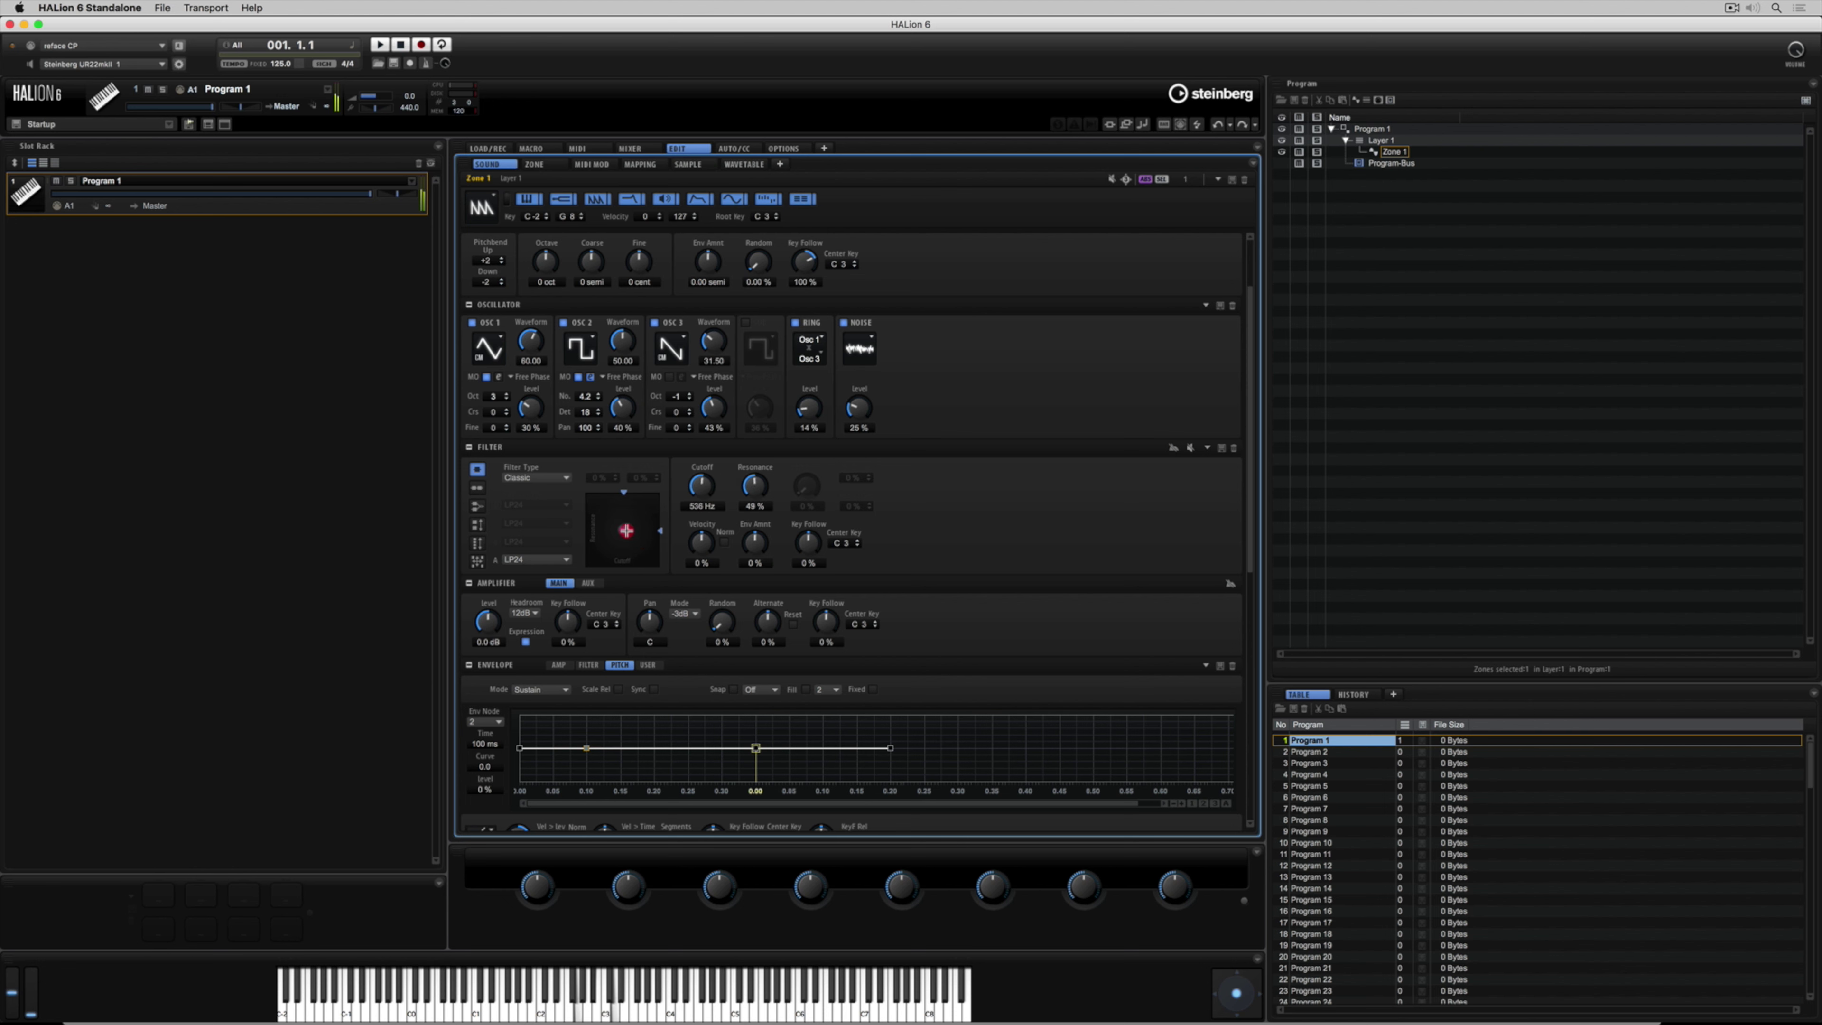
mouse_move(616, 536)
mouse_down()
mouse_move(608, 565)
mouse_move(625, 565)
mouse_up()
drag(751, 496, 696, 470)
scroll(705, 488, up, 2)
Step: Set the filter key follow to 100% and velocity to 26%
drag(809, 546, 816, 498)
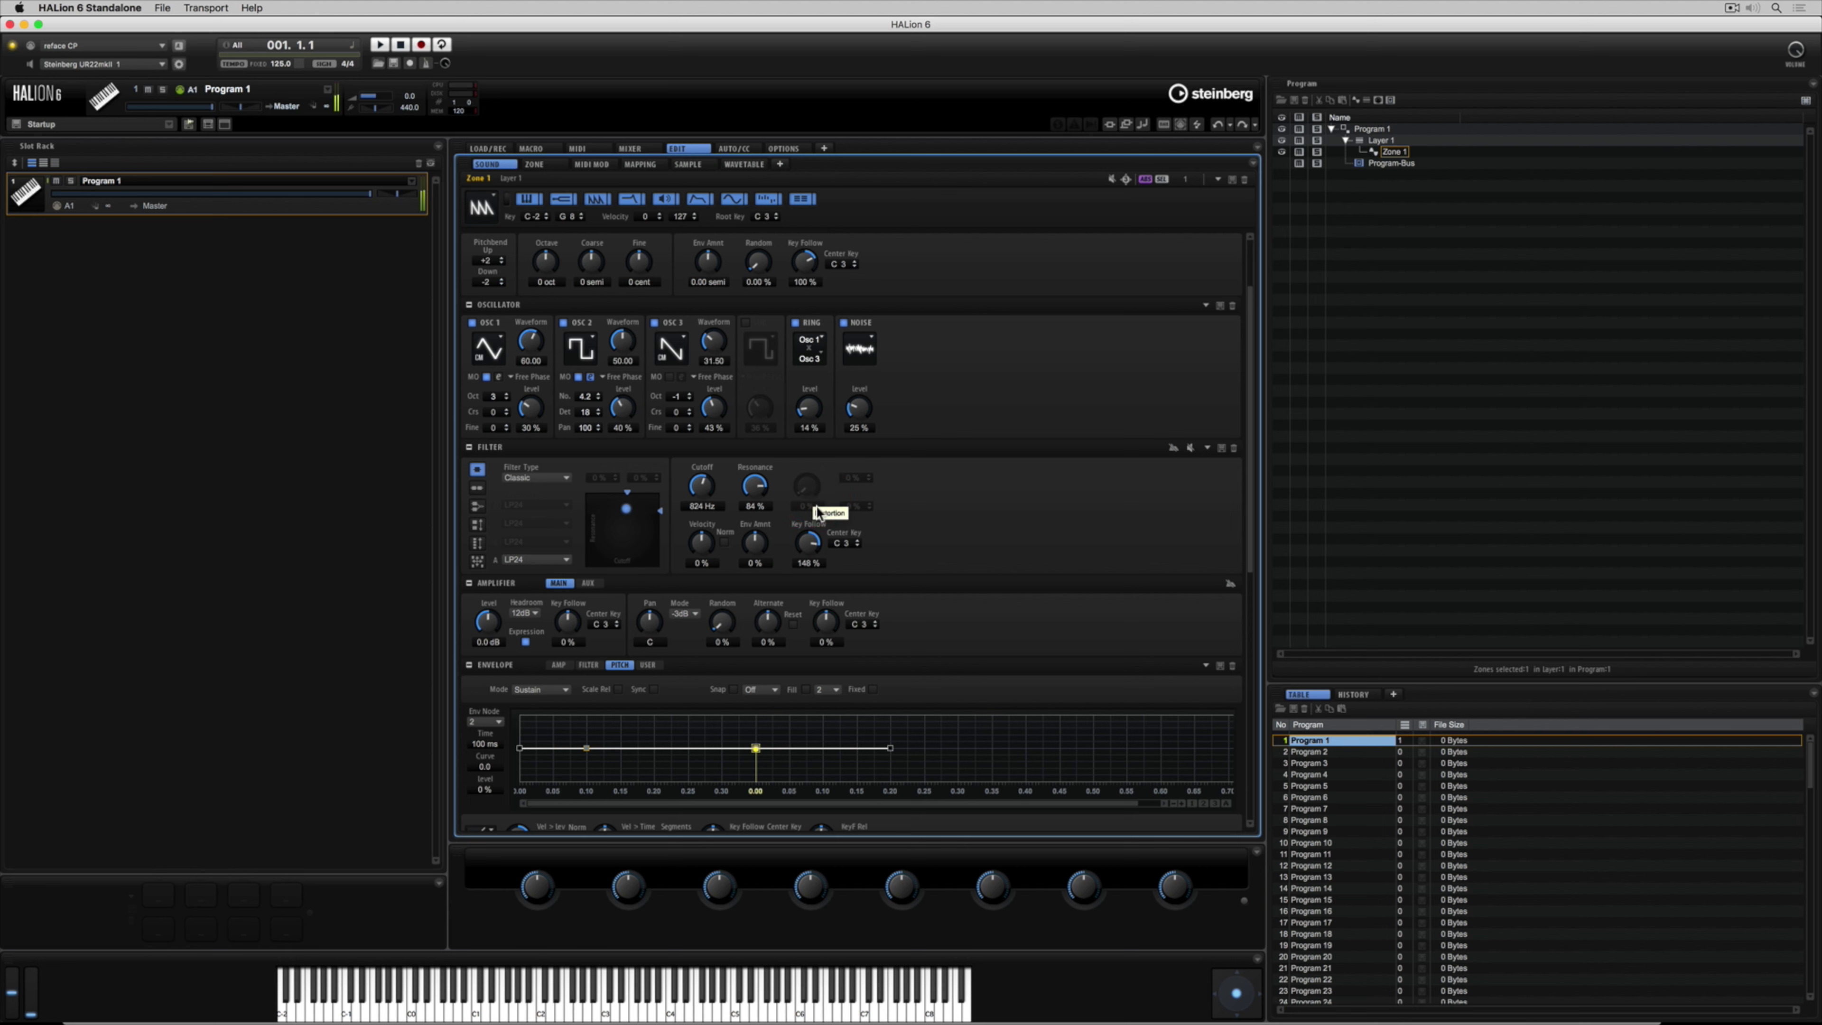
click(805, 567)
click(1022, 1021)
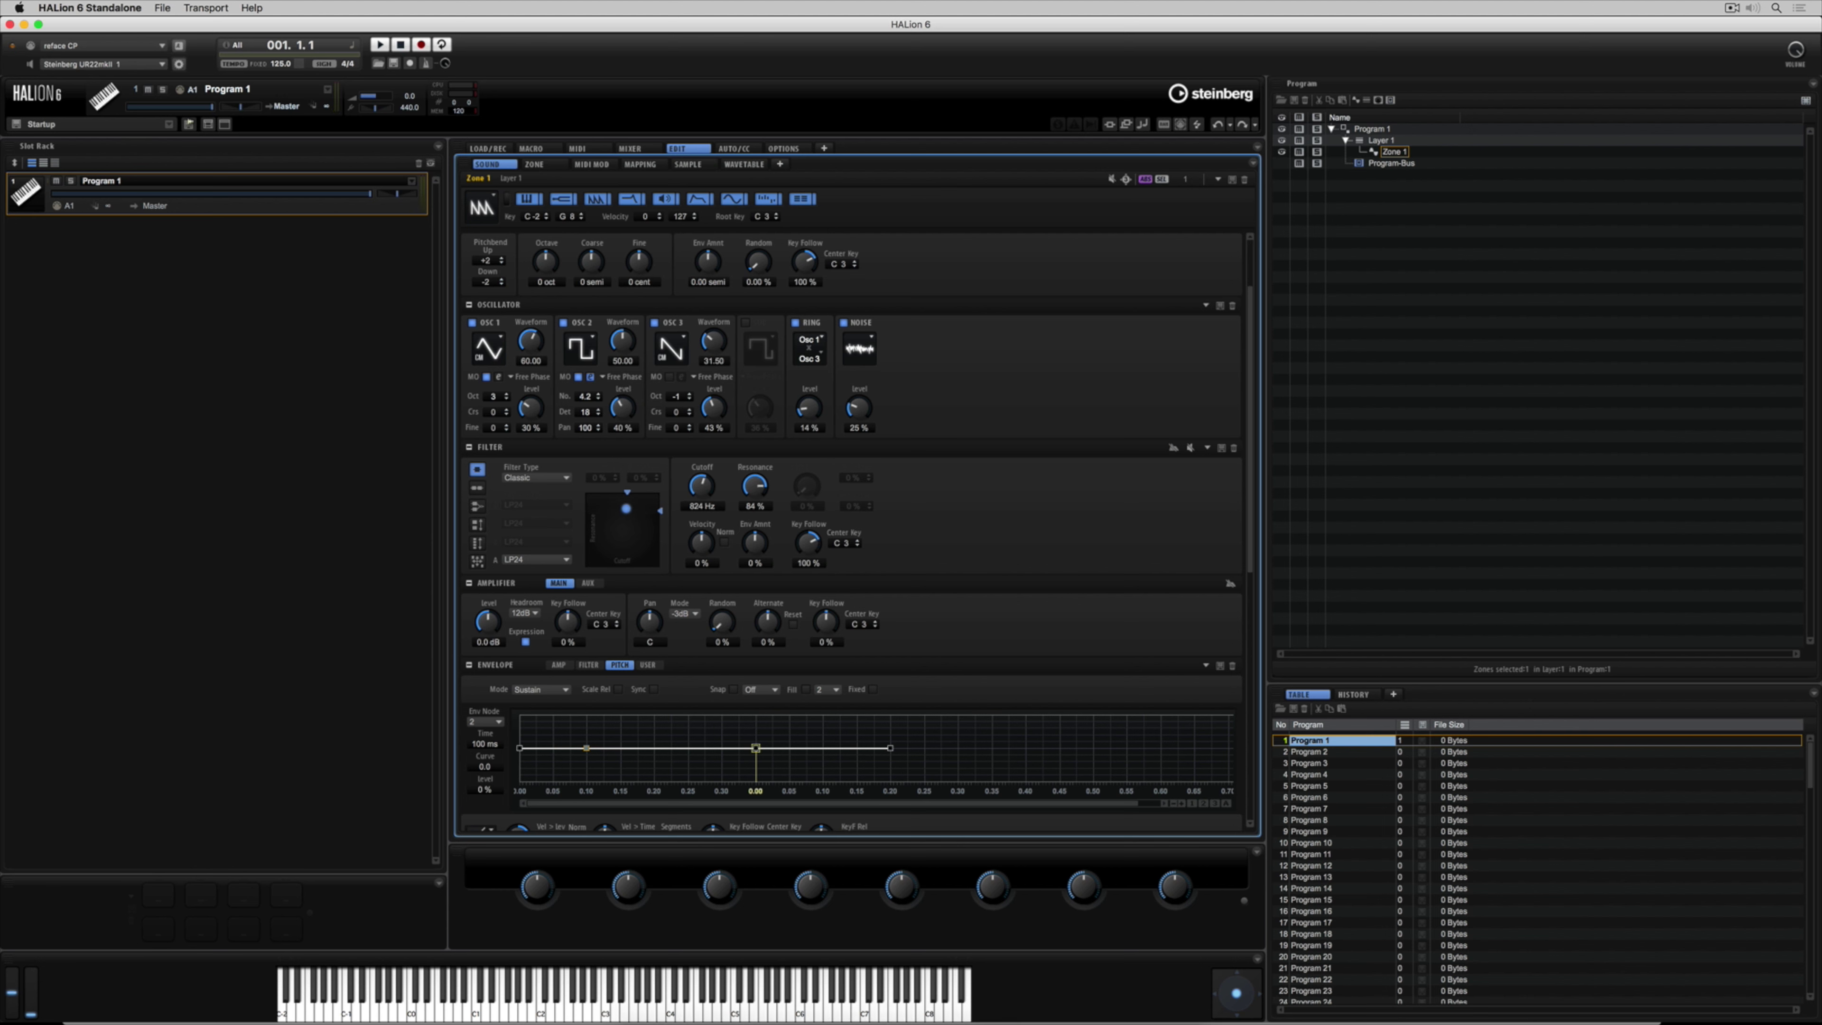
mouse_move(697, 540)
mouse_down()
mouse_move(671, 583)
mouse_move(682, 460)
mouse_move(702, 533)
mouse_up()
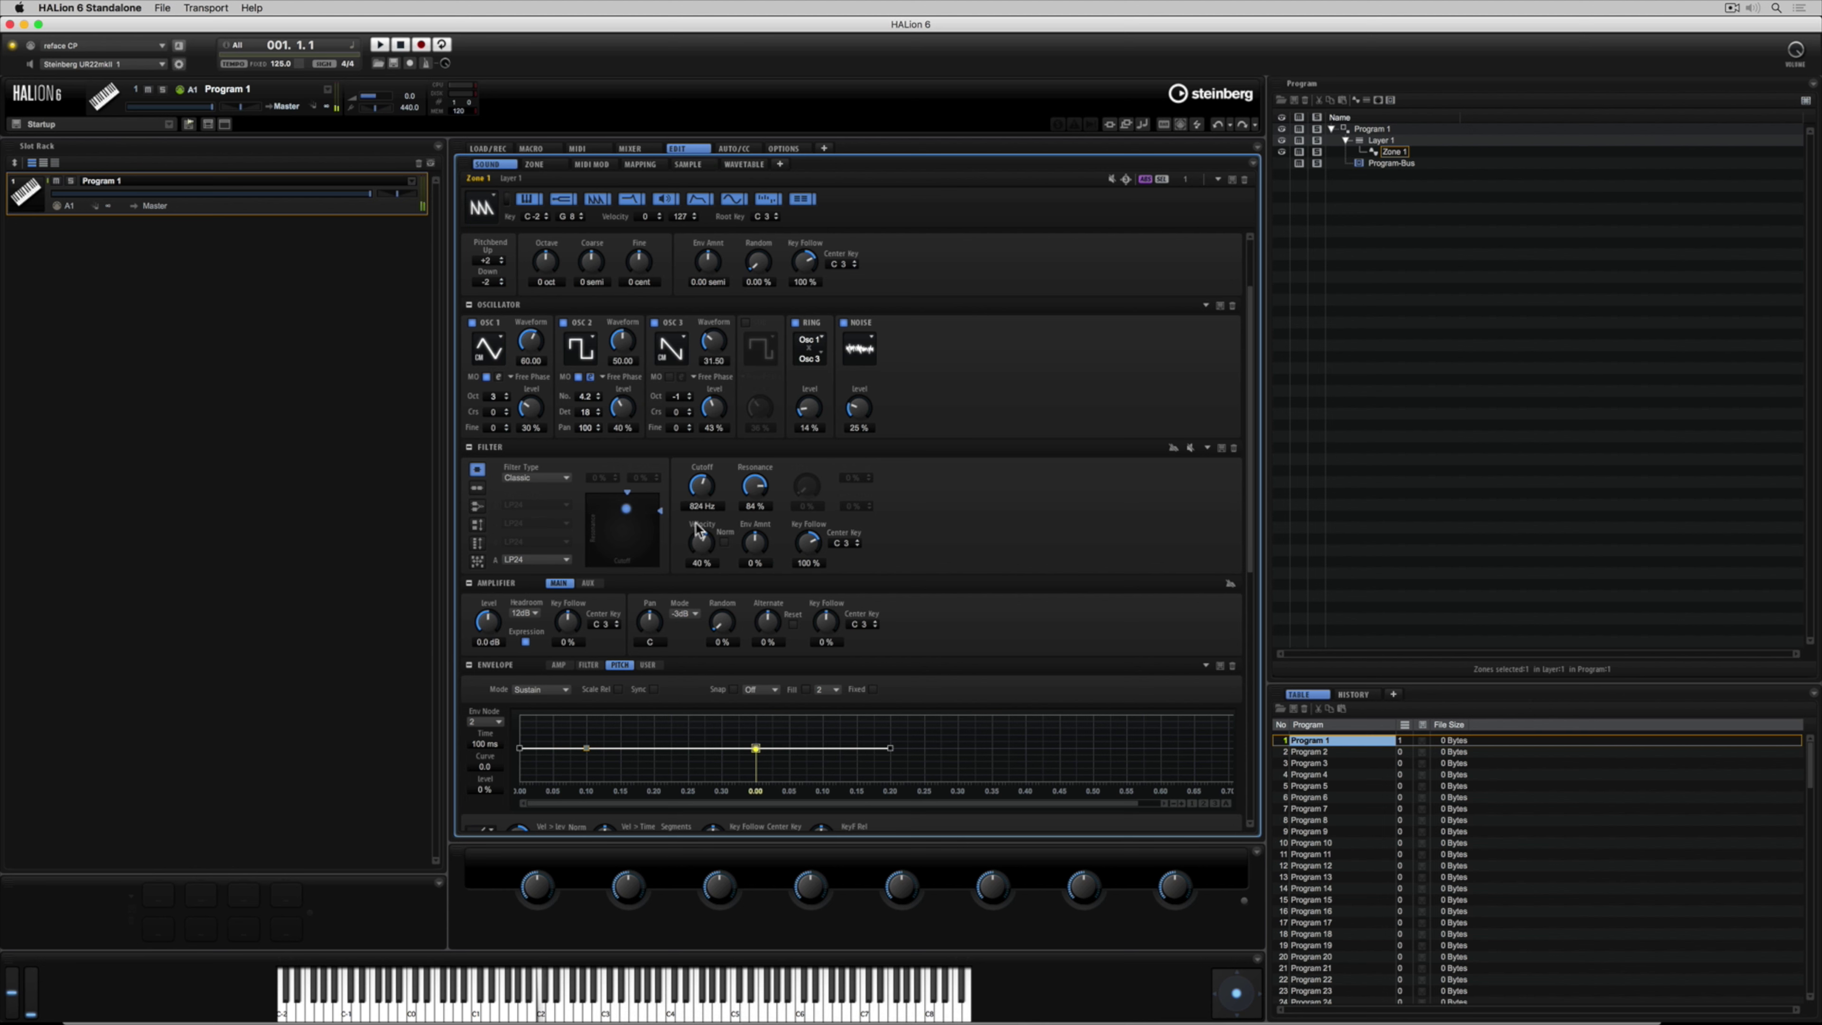
click(518, 476)
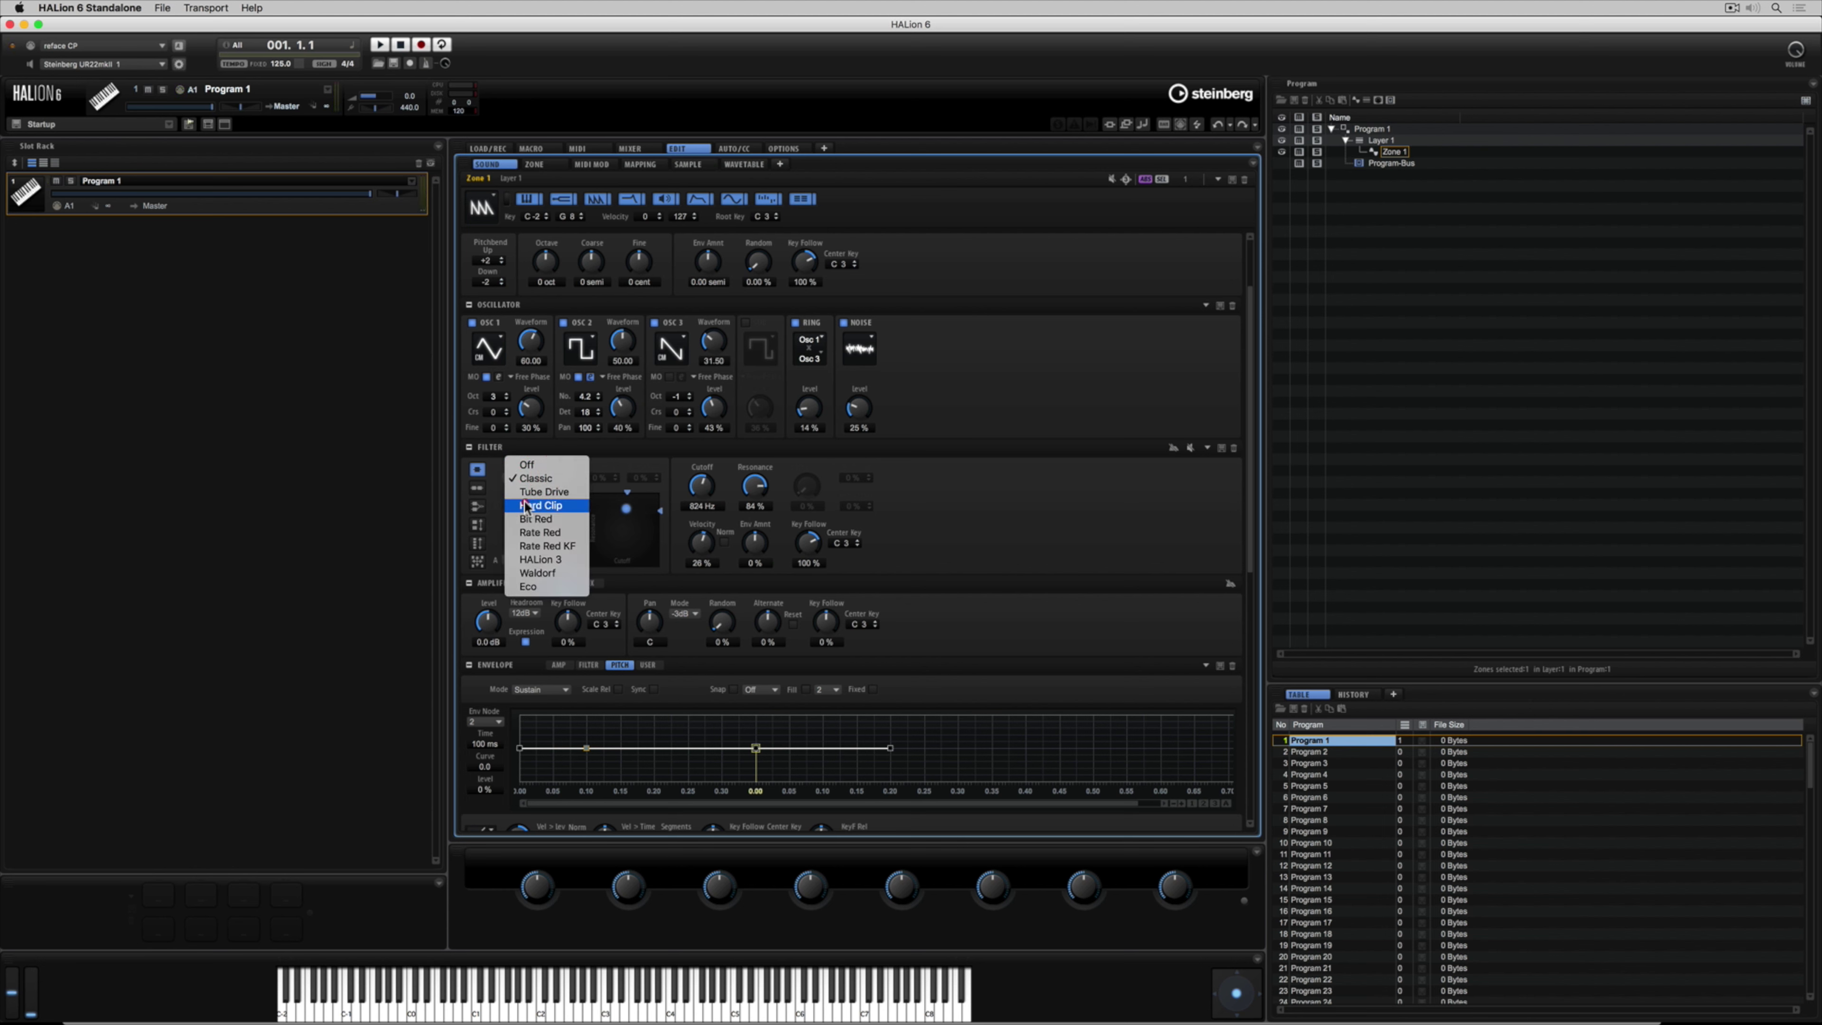
Step: Try Hard Clip with LP6, BP24, HP12+LP6 and HP24 shapes, lowering amplifier level to -6.2 dB
click(534, 505)
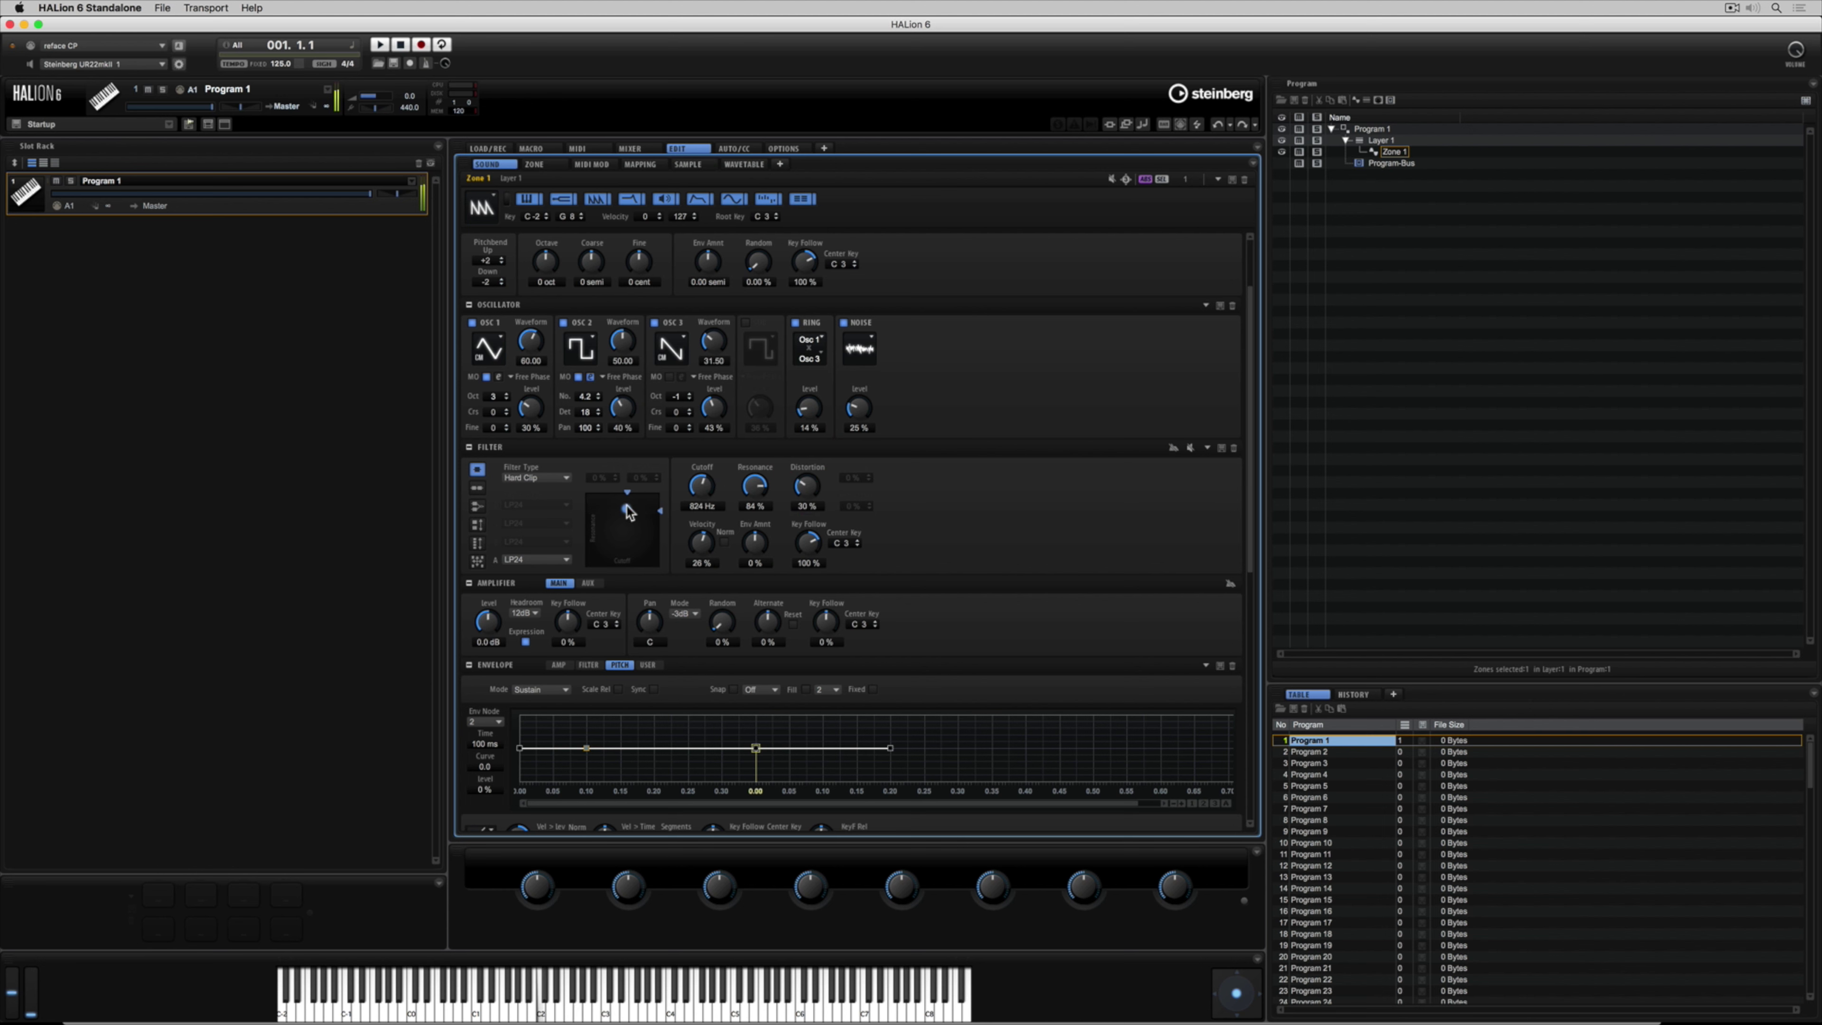
click(557, 560)
click(551, 602)
drag(488, 622, 484, 633)
click(540, 559)
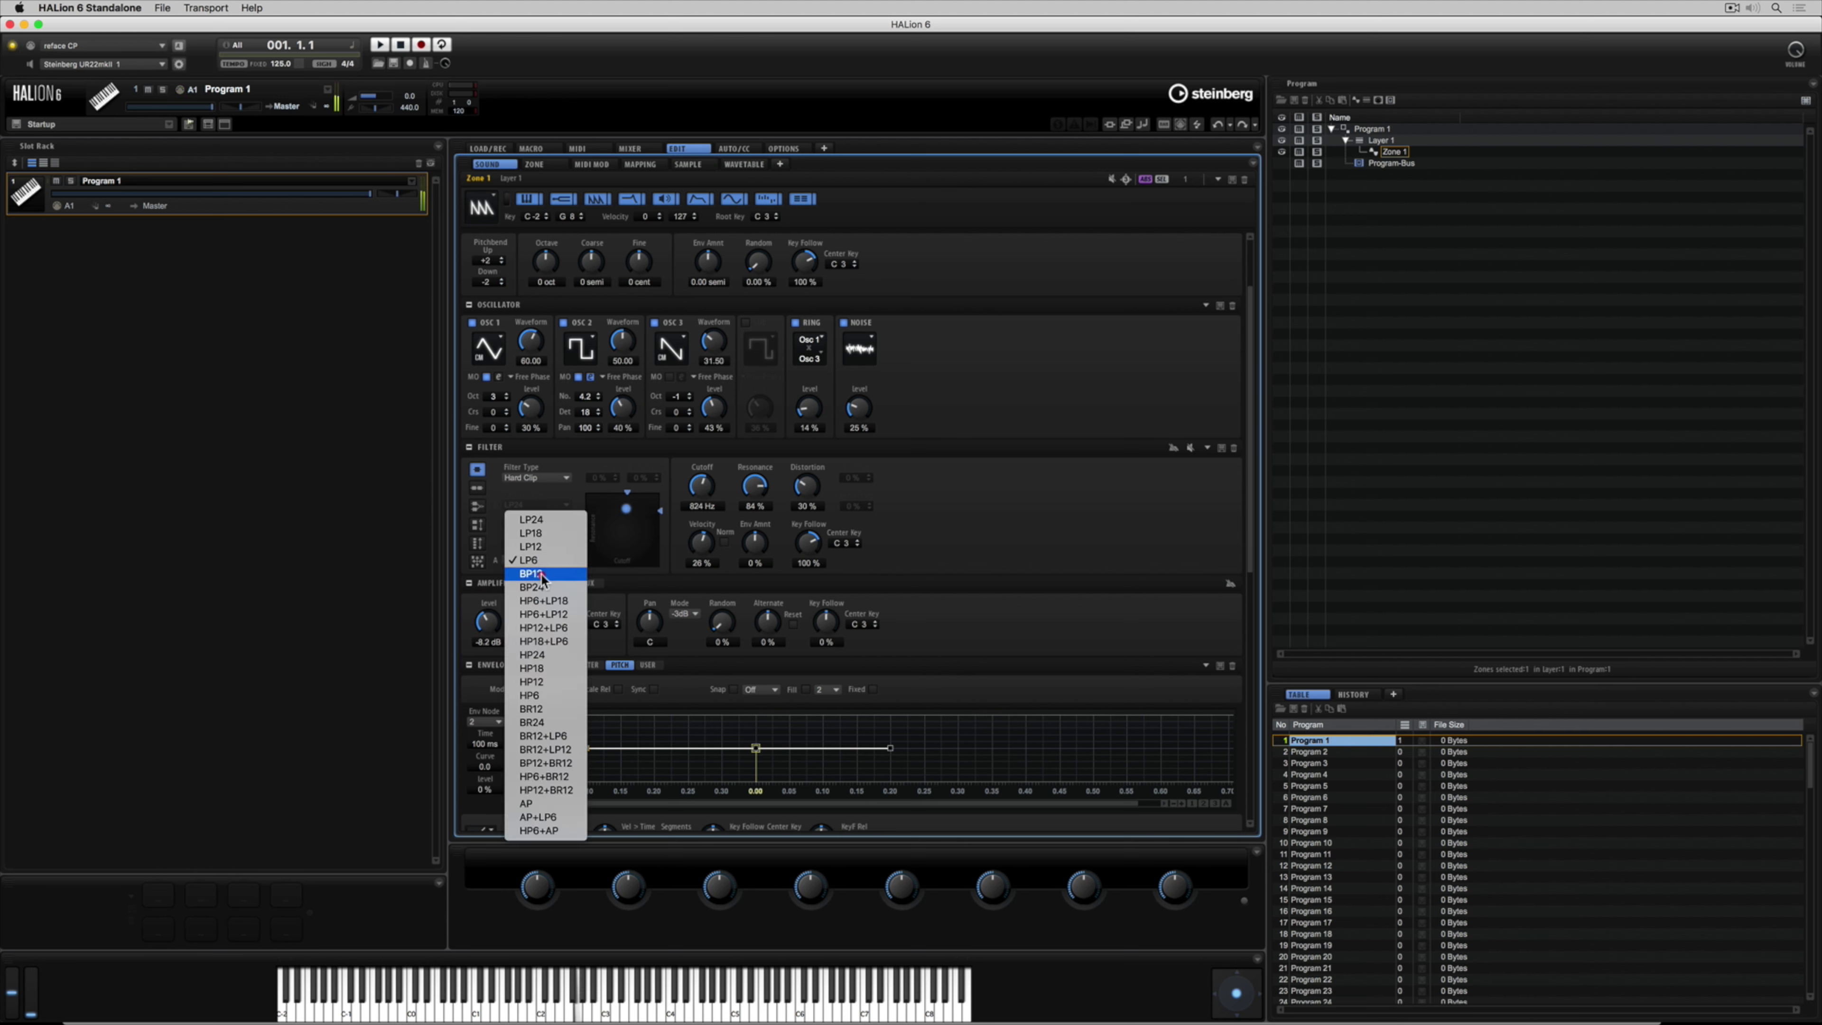
click(547, 583)
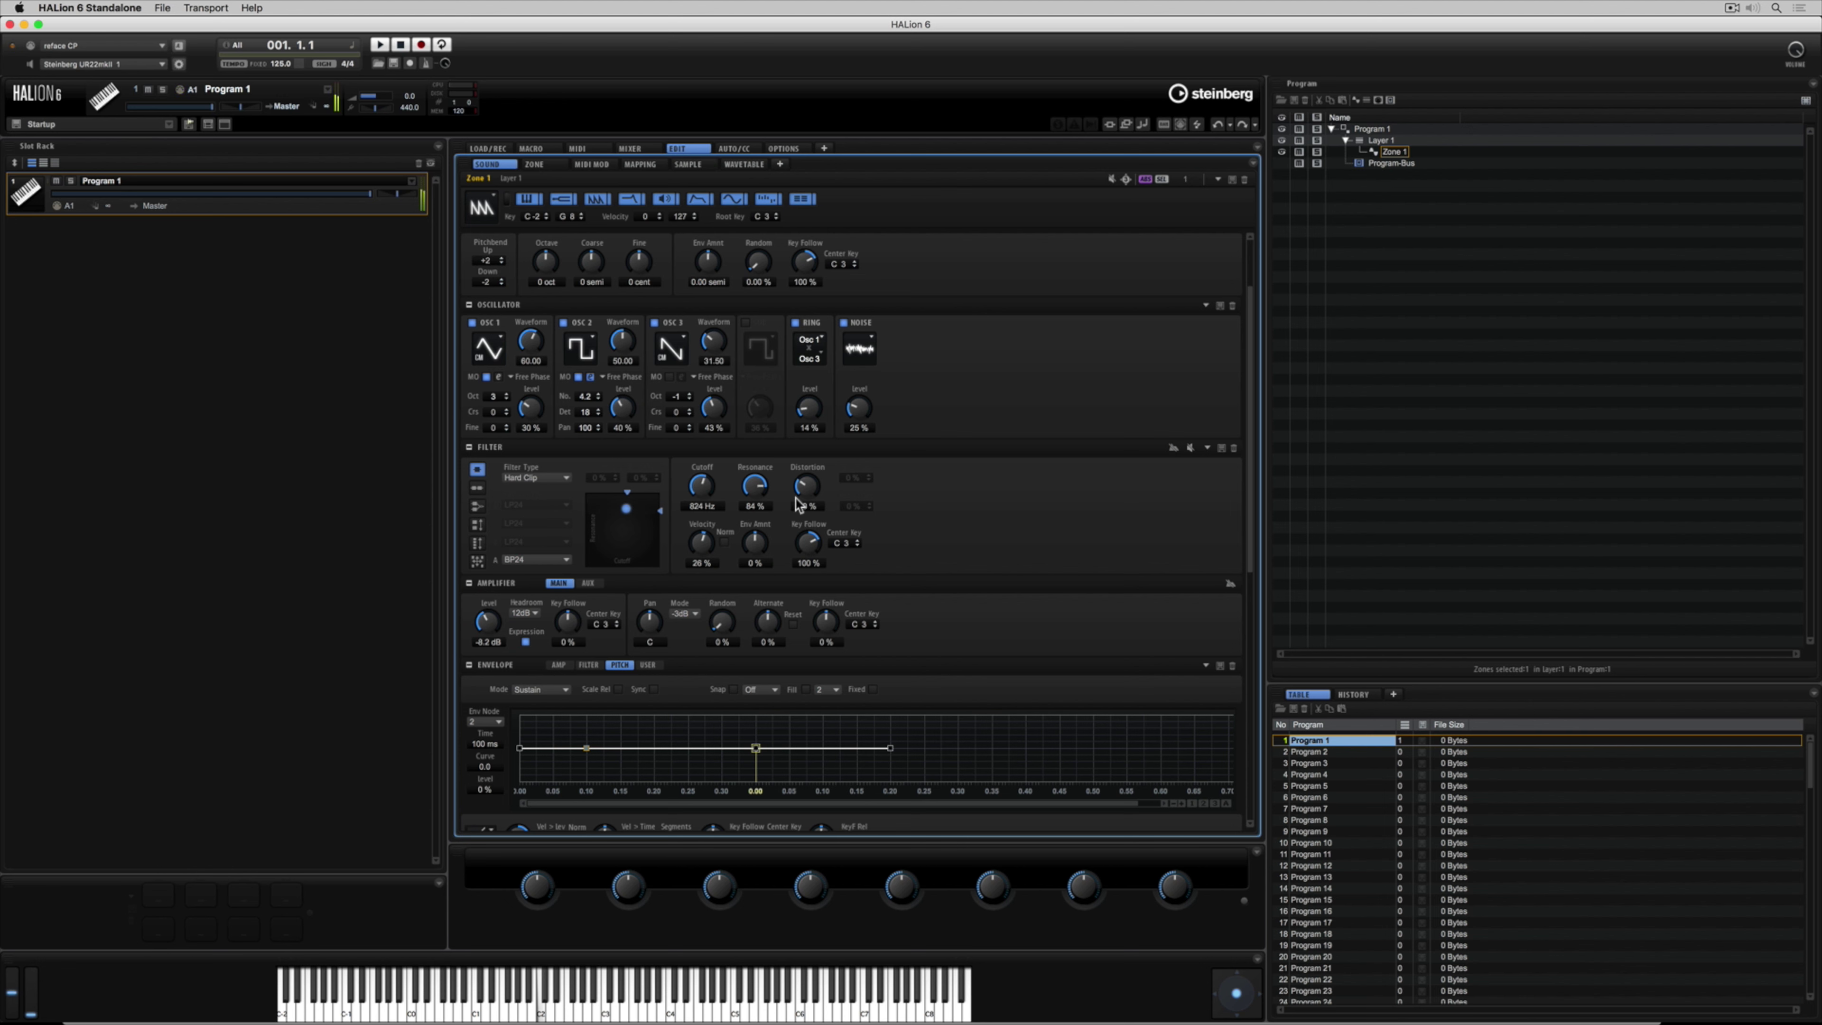
click(524, 563)
click(531, 598)
click(515, 562)
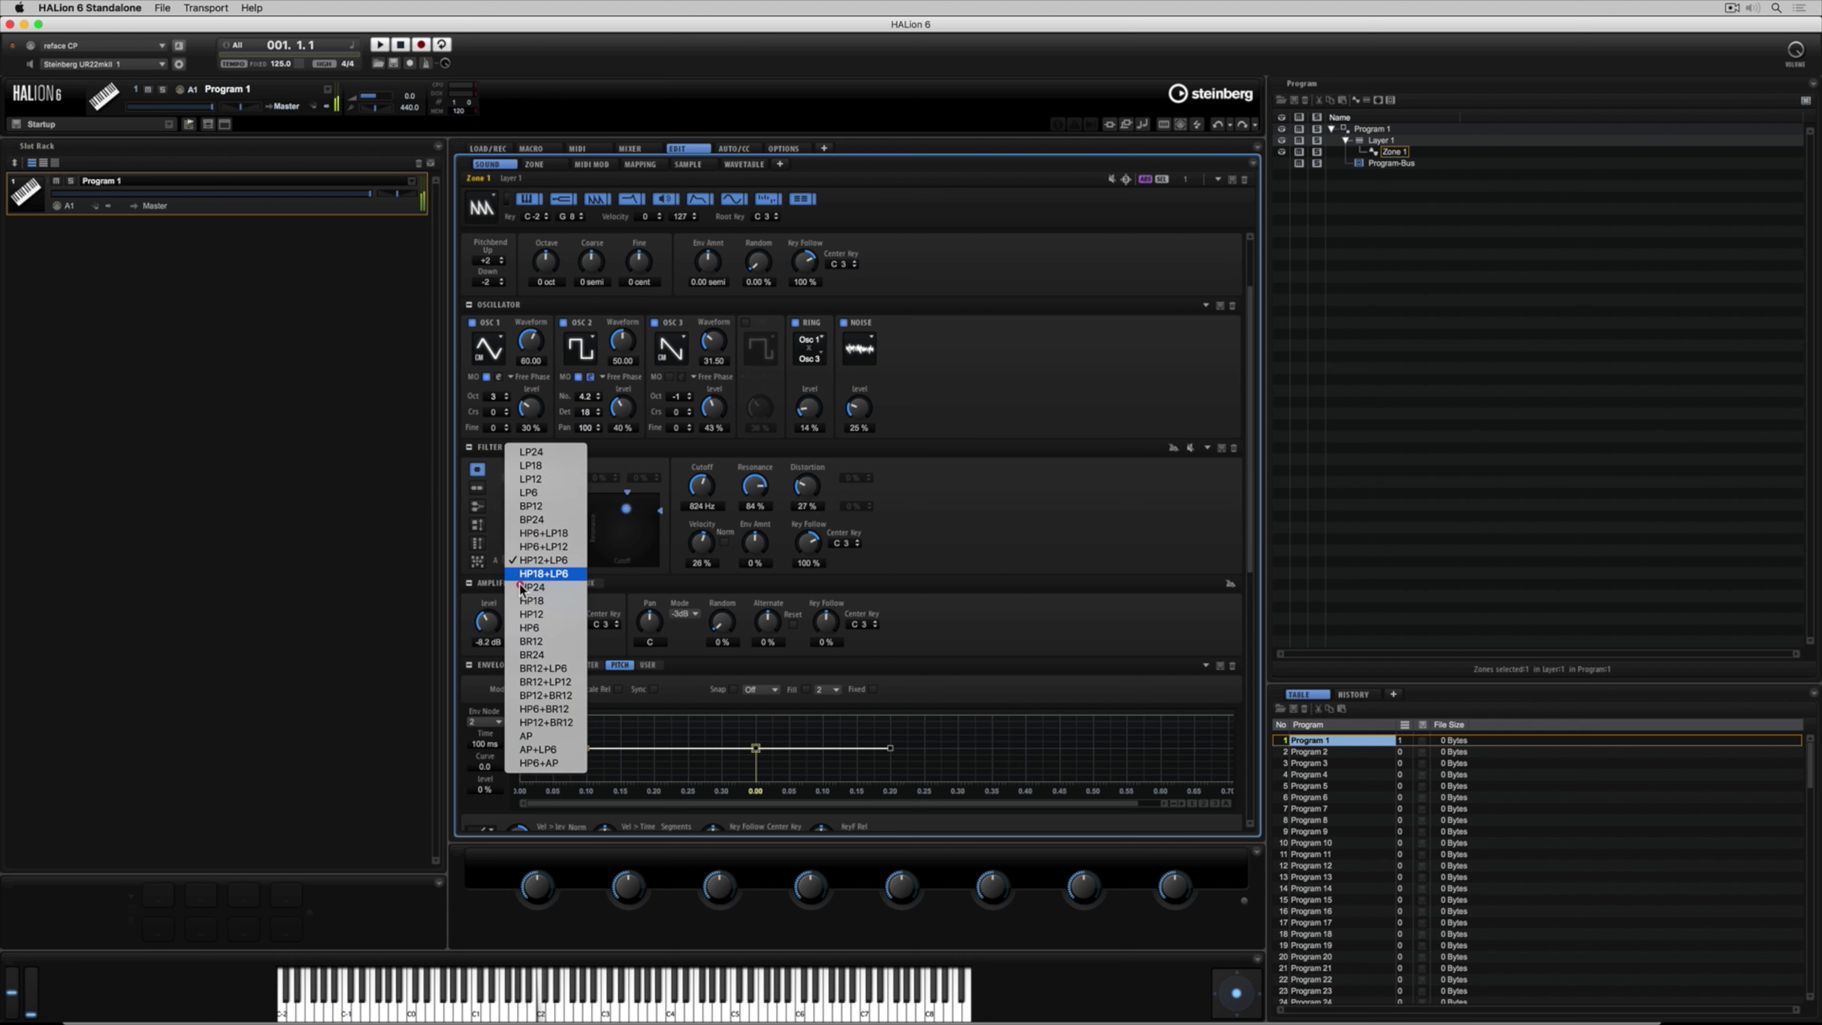
click(523, 589)
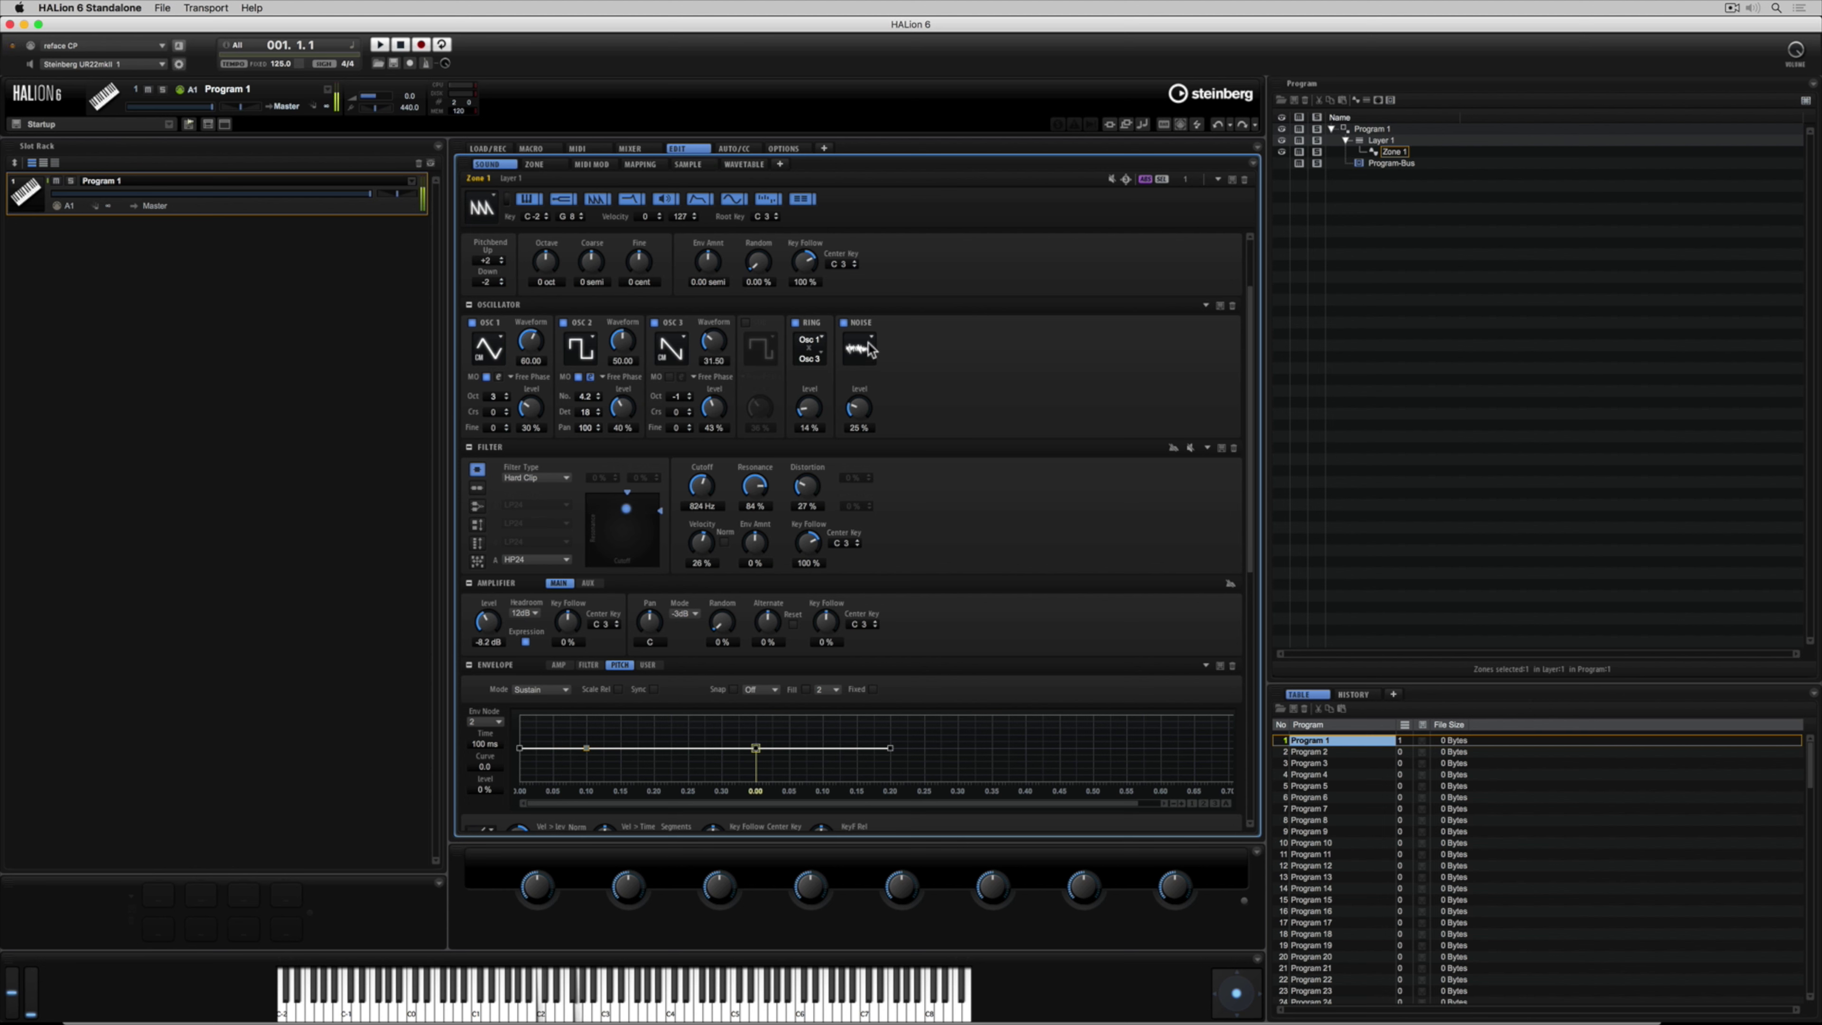
Step: Turn off the noise oscillator and return the filter shape to LP24
click(843, 323)
drag(806, 485, 802, 513)
click(536, 559)
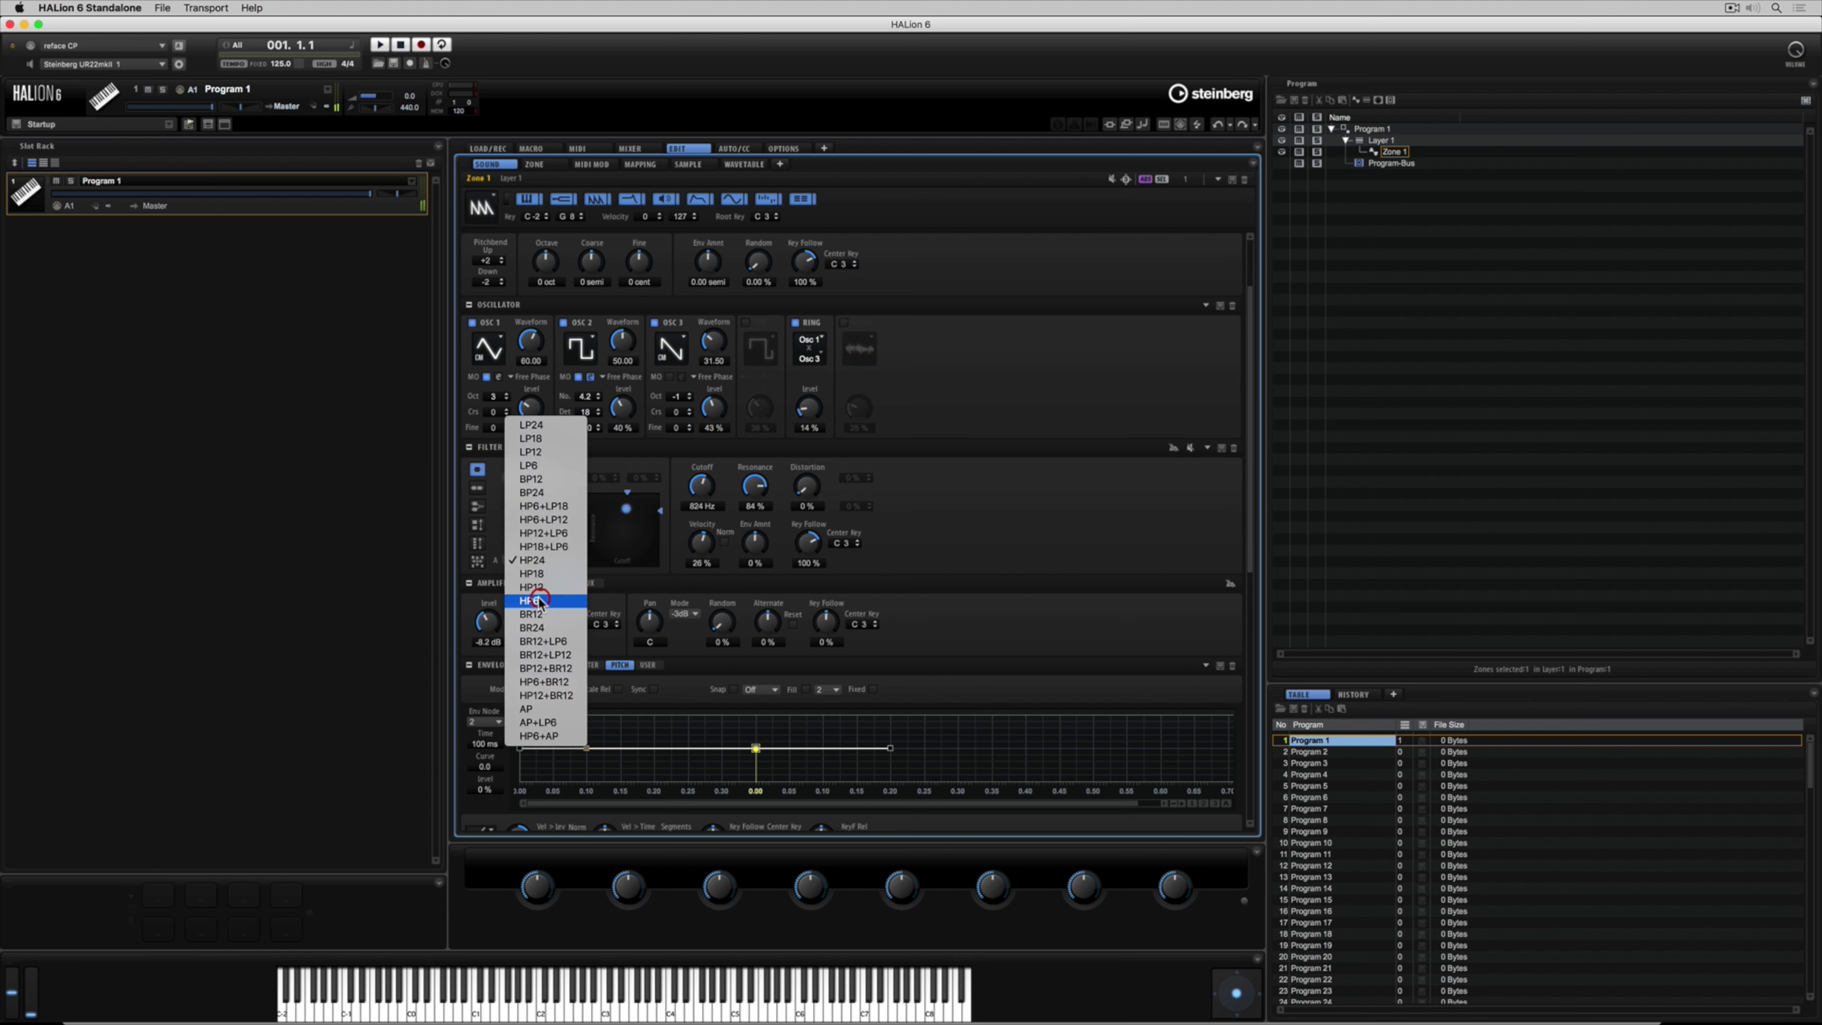
click(544, 593)
click(524, 560)
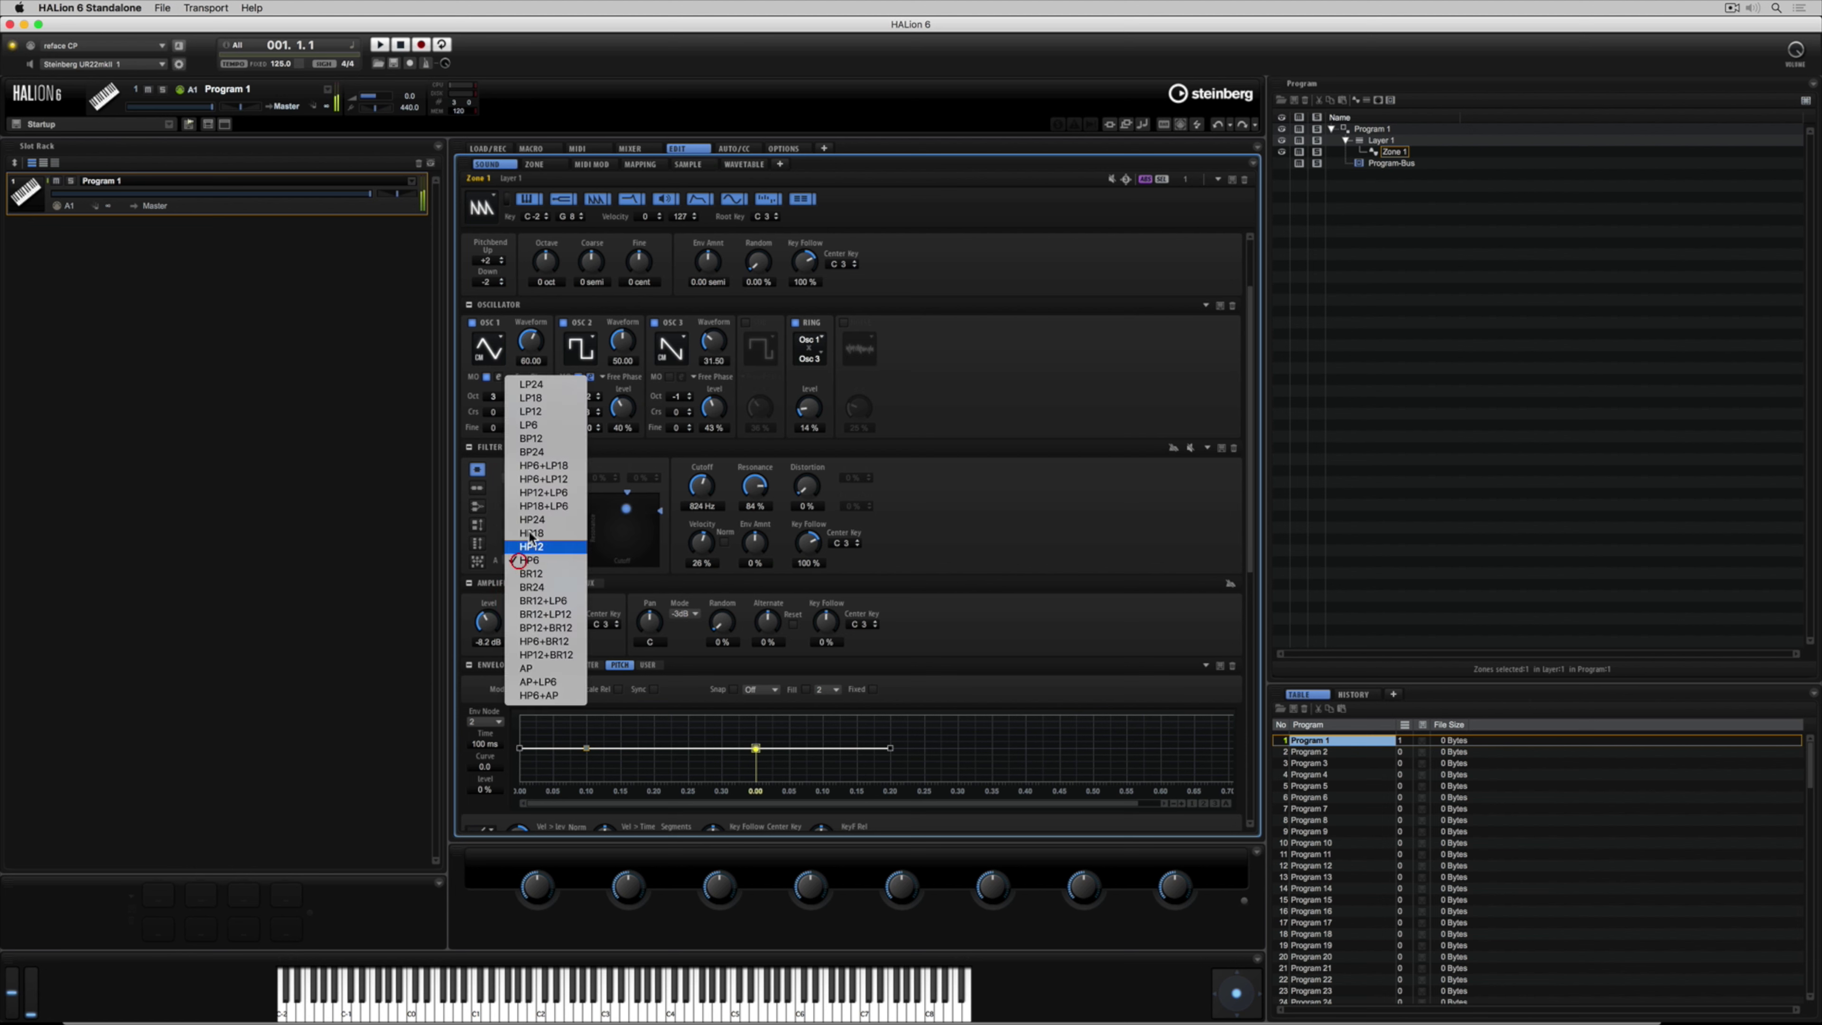
click(535, 386)
Step: Switch the filter type to Rate Red with 19% distortion
click(525, 477)
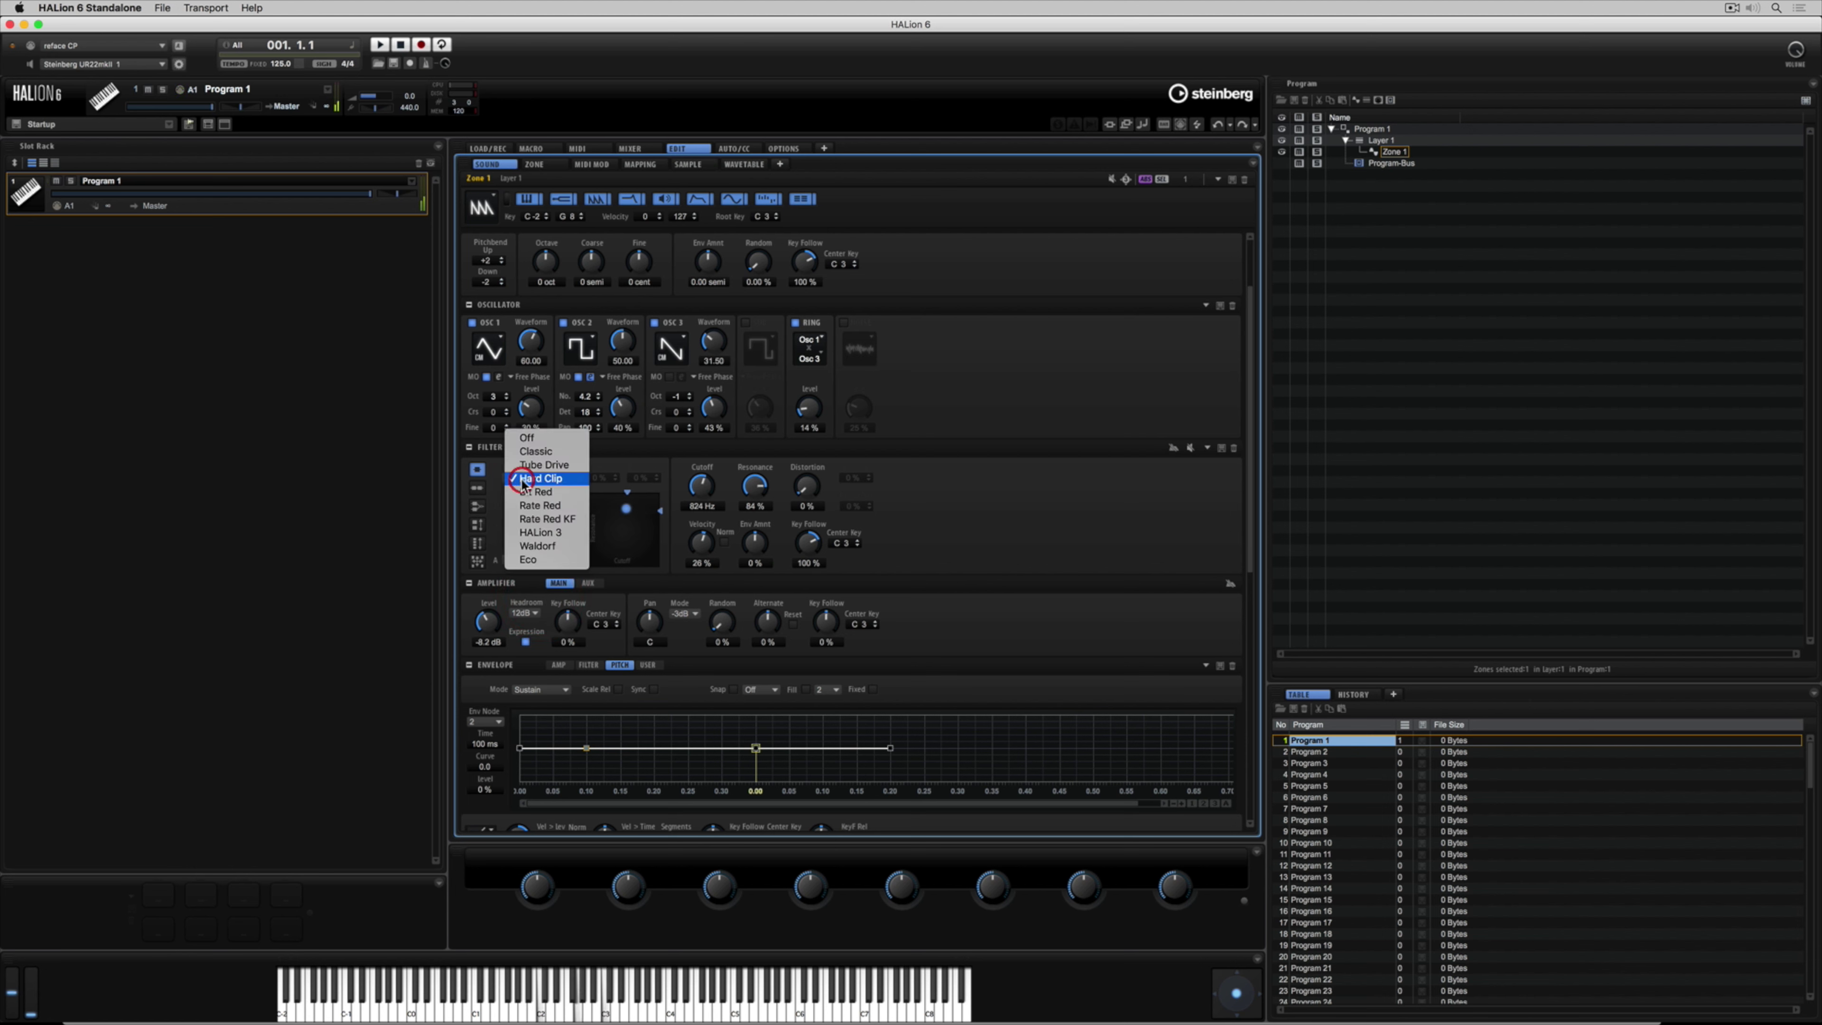
click(531, 505)
drag(806, 499, 652, 547)
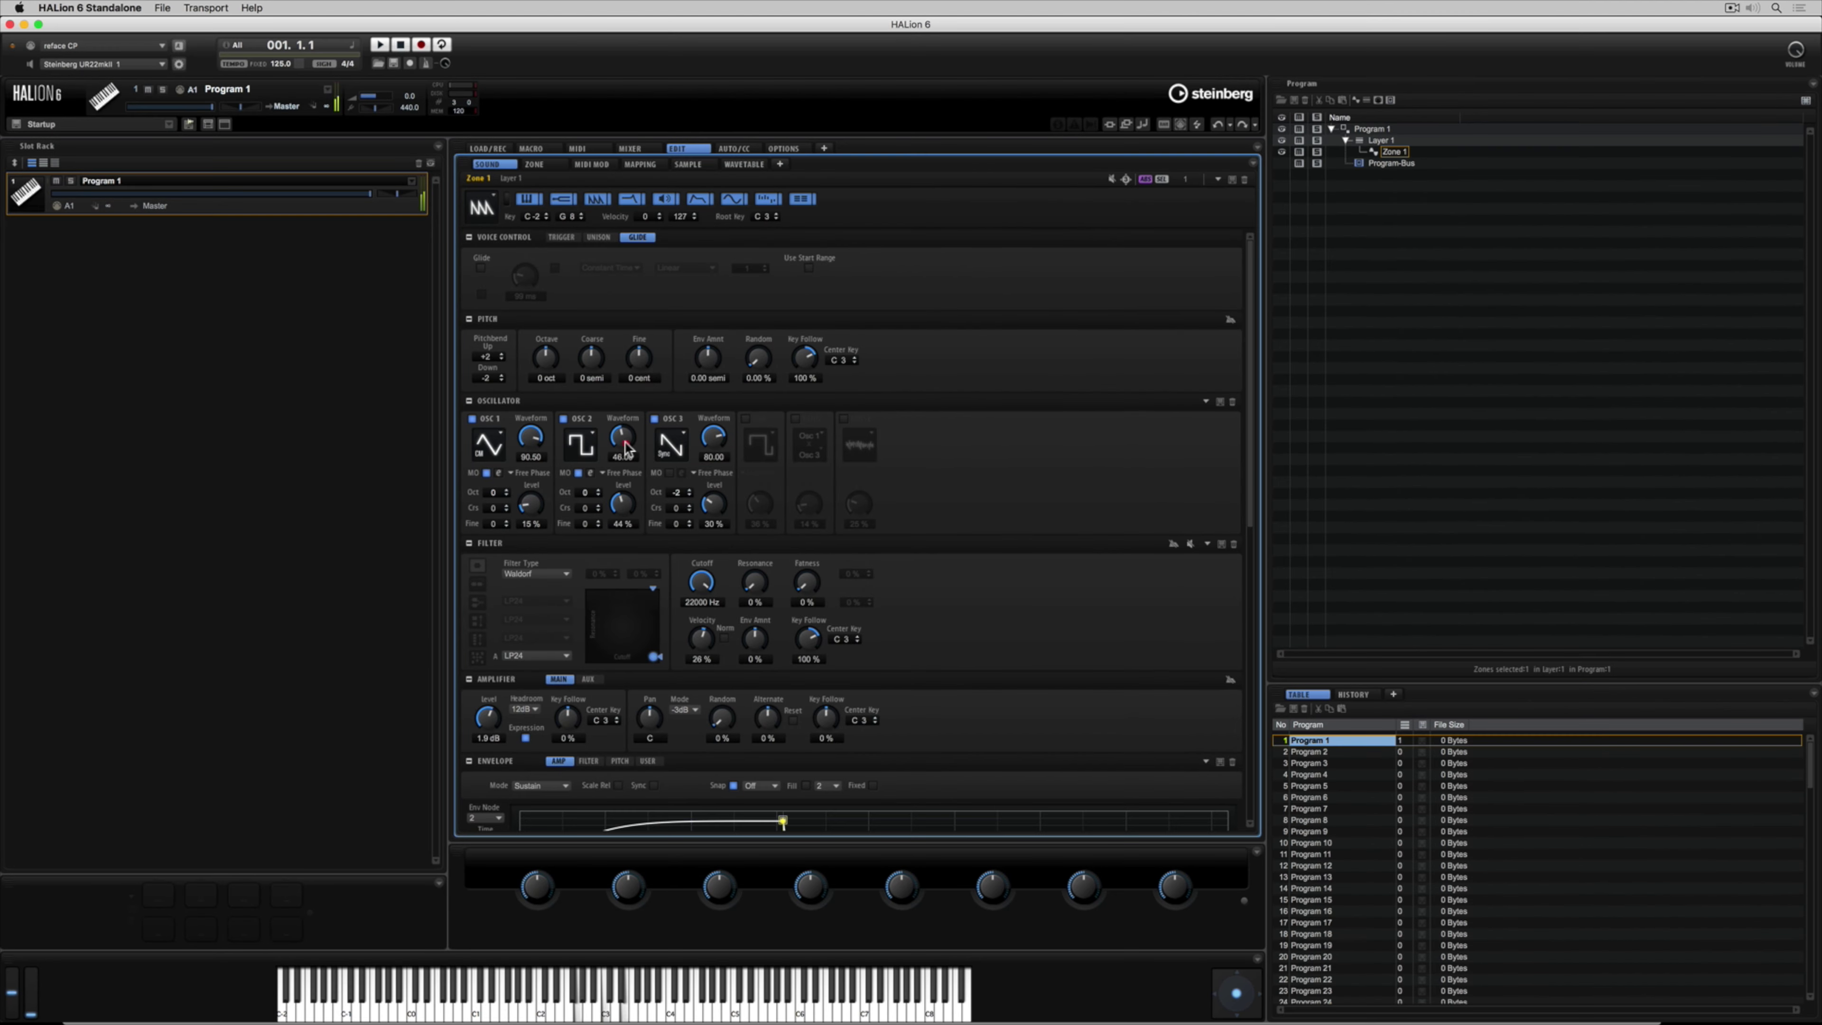
Step: Set the OSC 1 waveform value to 80.00 and the OSC 2 waveform value to 40.00
drag(624, 447, 621, 446)
drag(531, 440, 527, 445)
double_click(529, 456)
key(Return)
double_click(621, 458)
text(40)
key(Return)
scroll(1030, 478, down, 3)
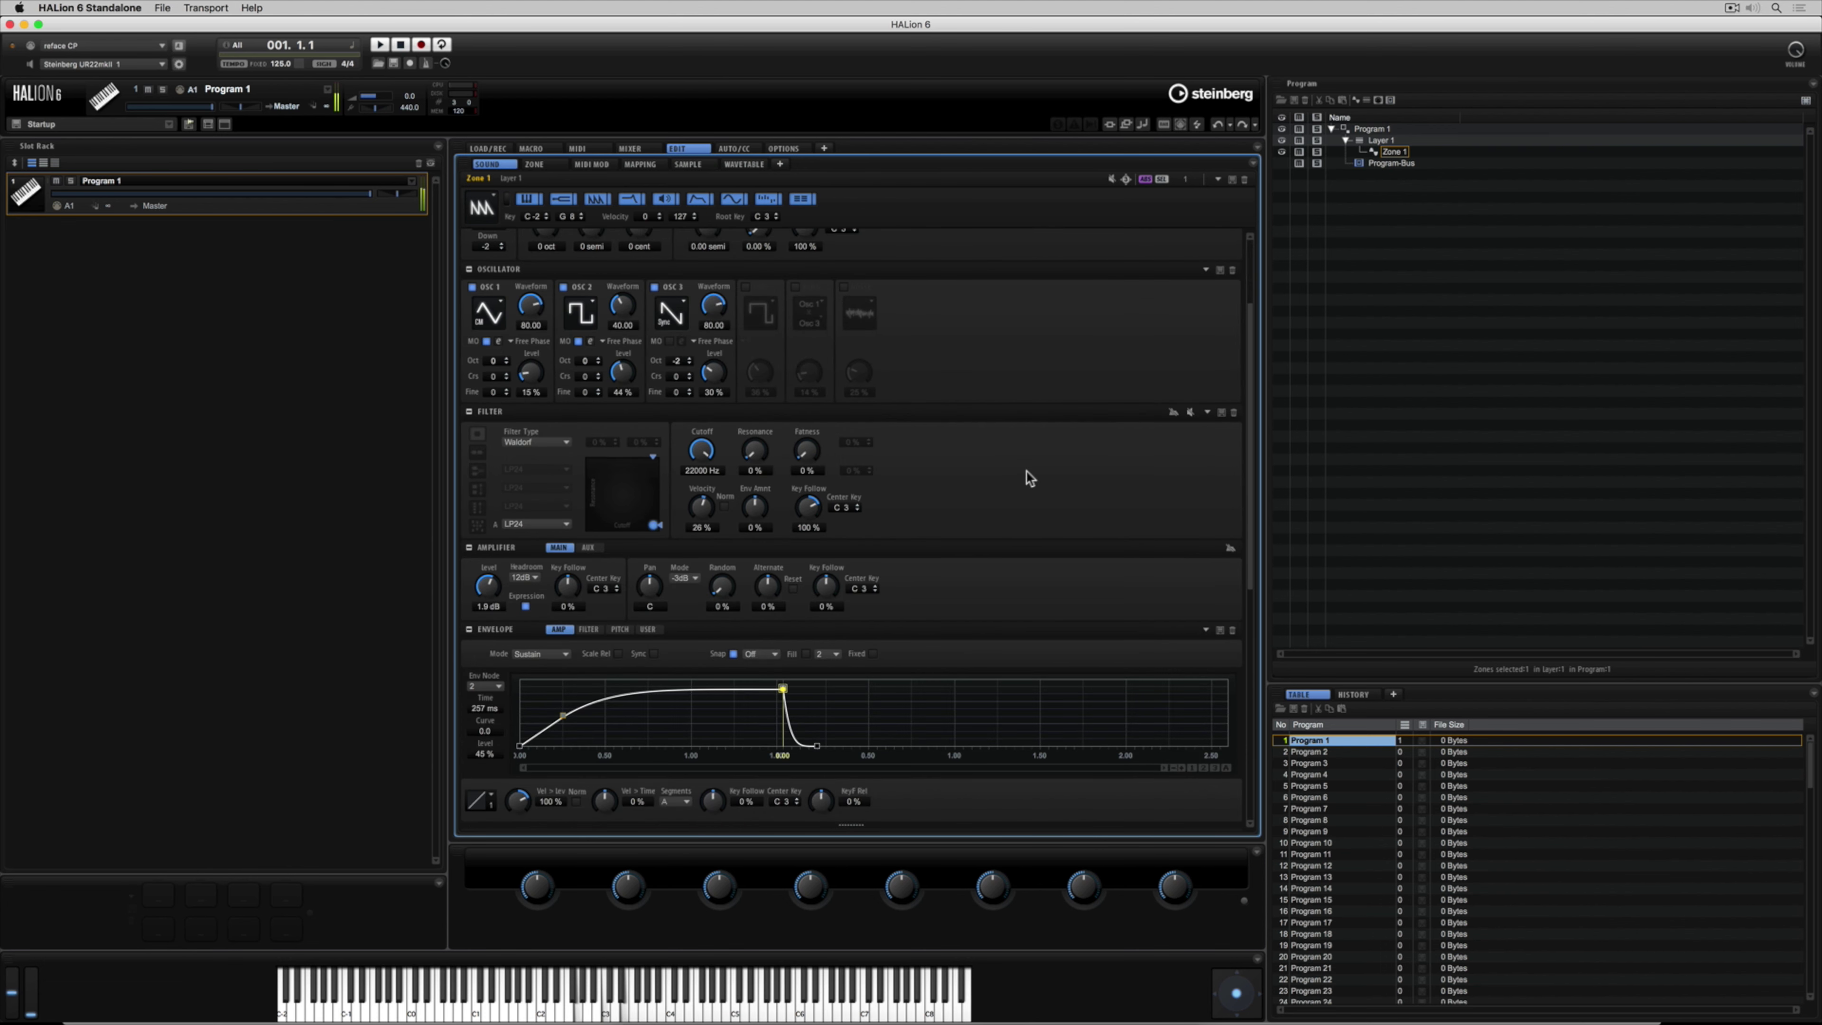
Step: Give the amp envelope an instant full-level attack and long release; set filter envelope amount to 100%
scroll(1029, 478, down, 4)
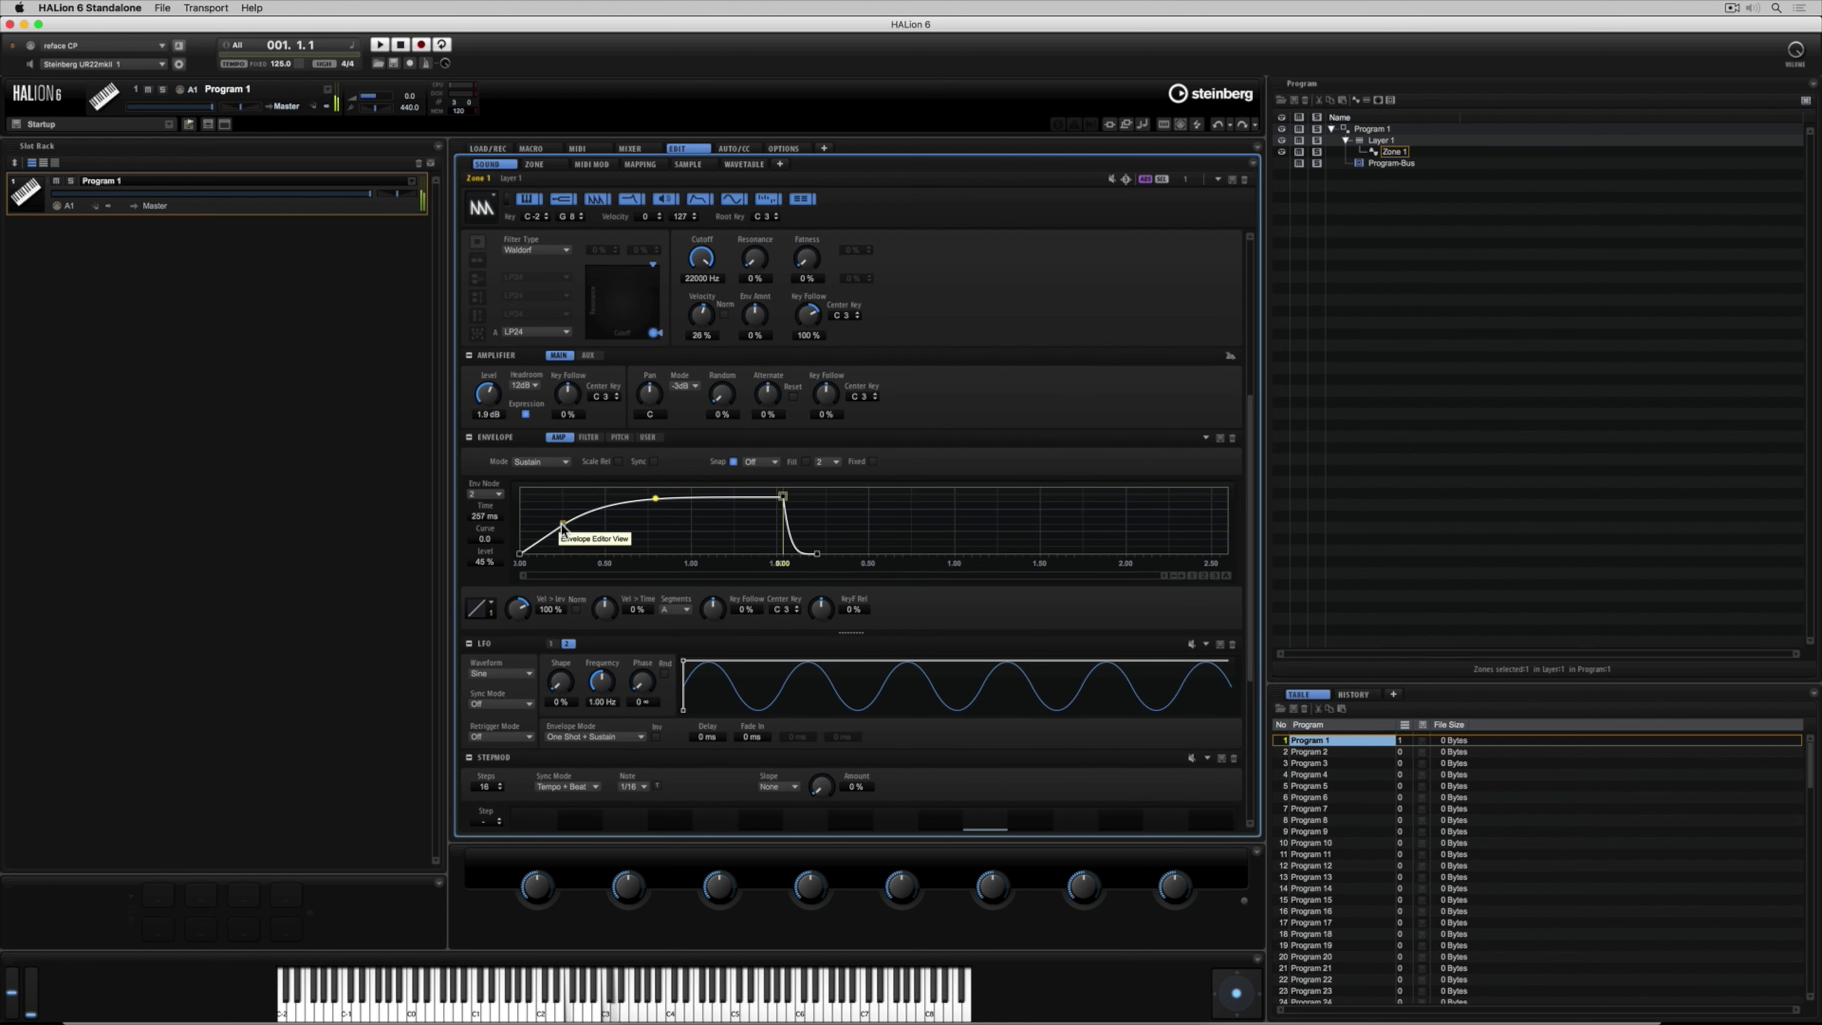
drag(563, 523, 532, 487)
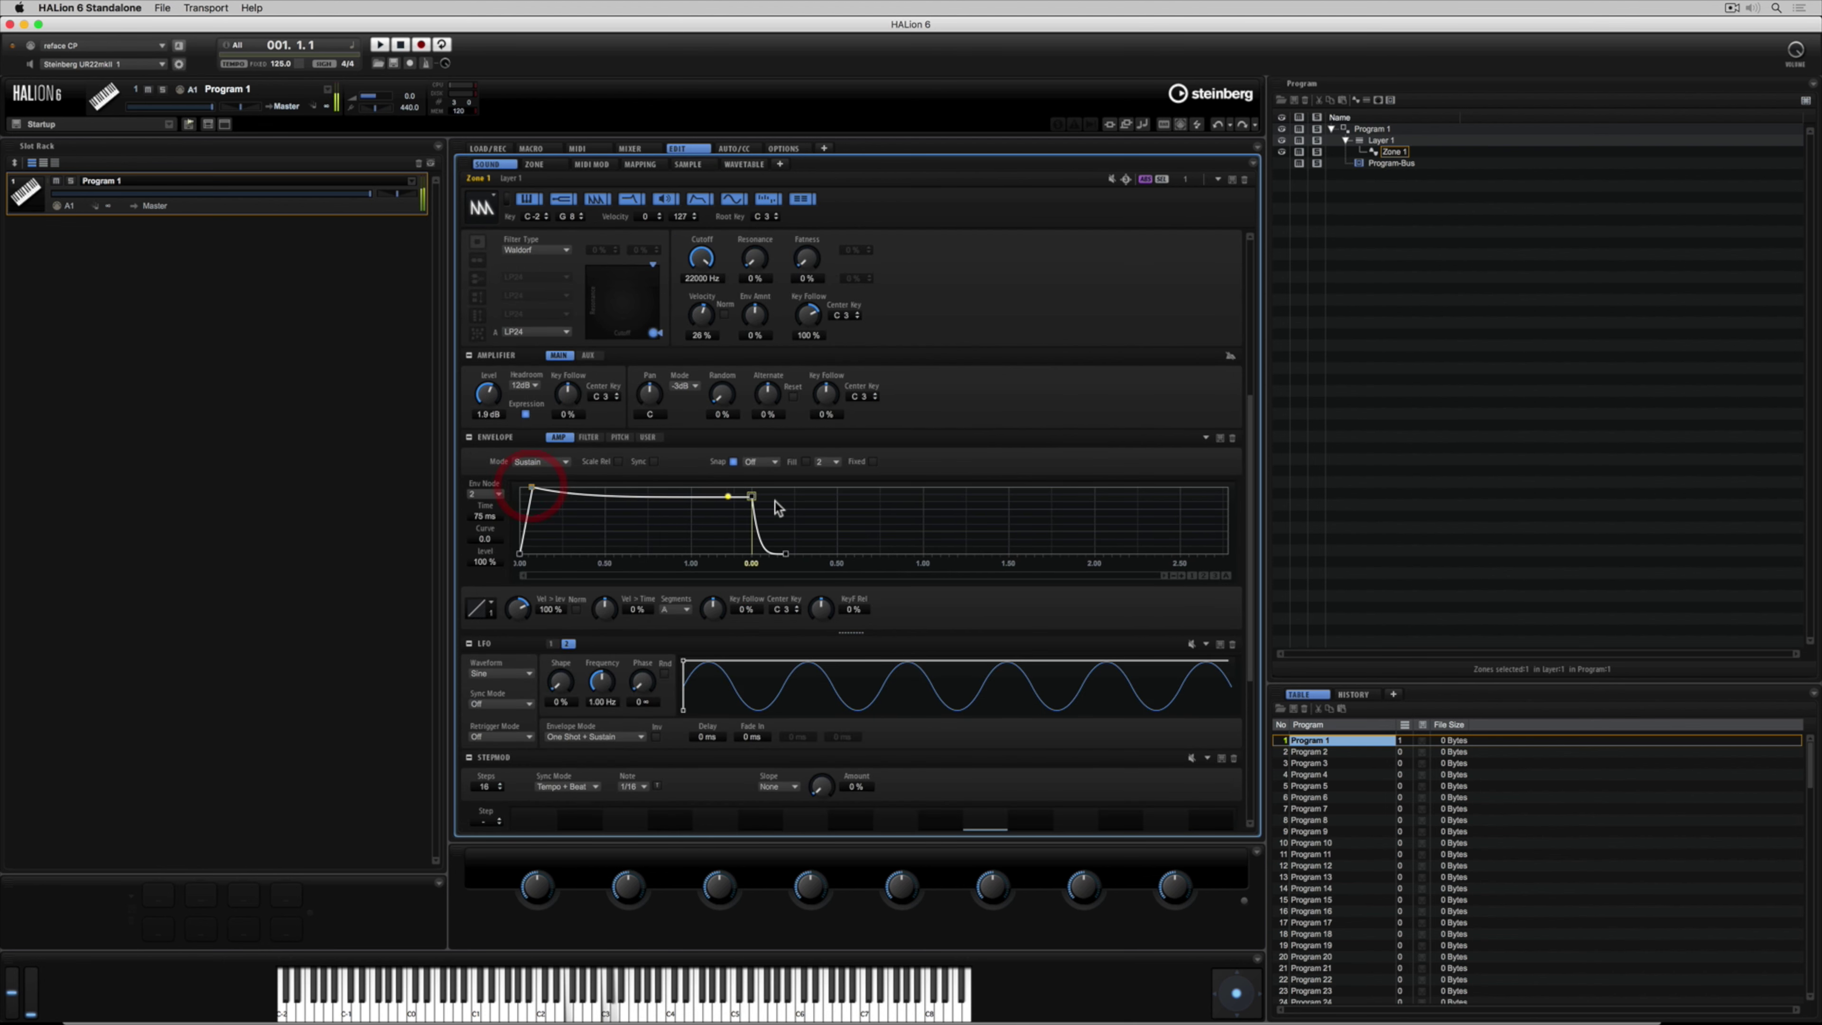
drag(751, 498, 674, 510)
drag(532, 489, 643, 538)
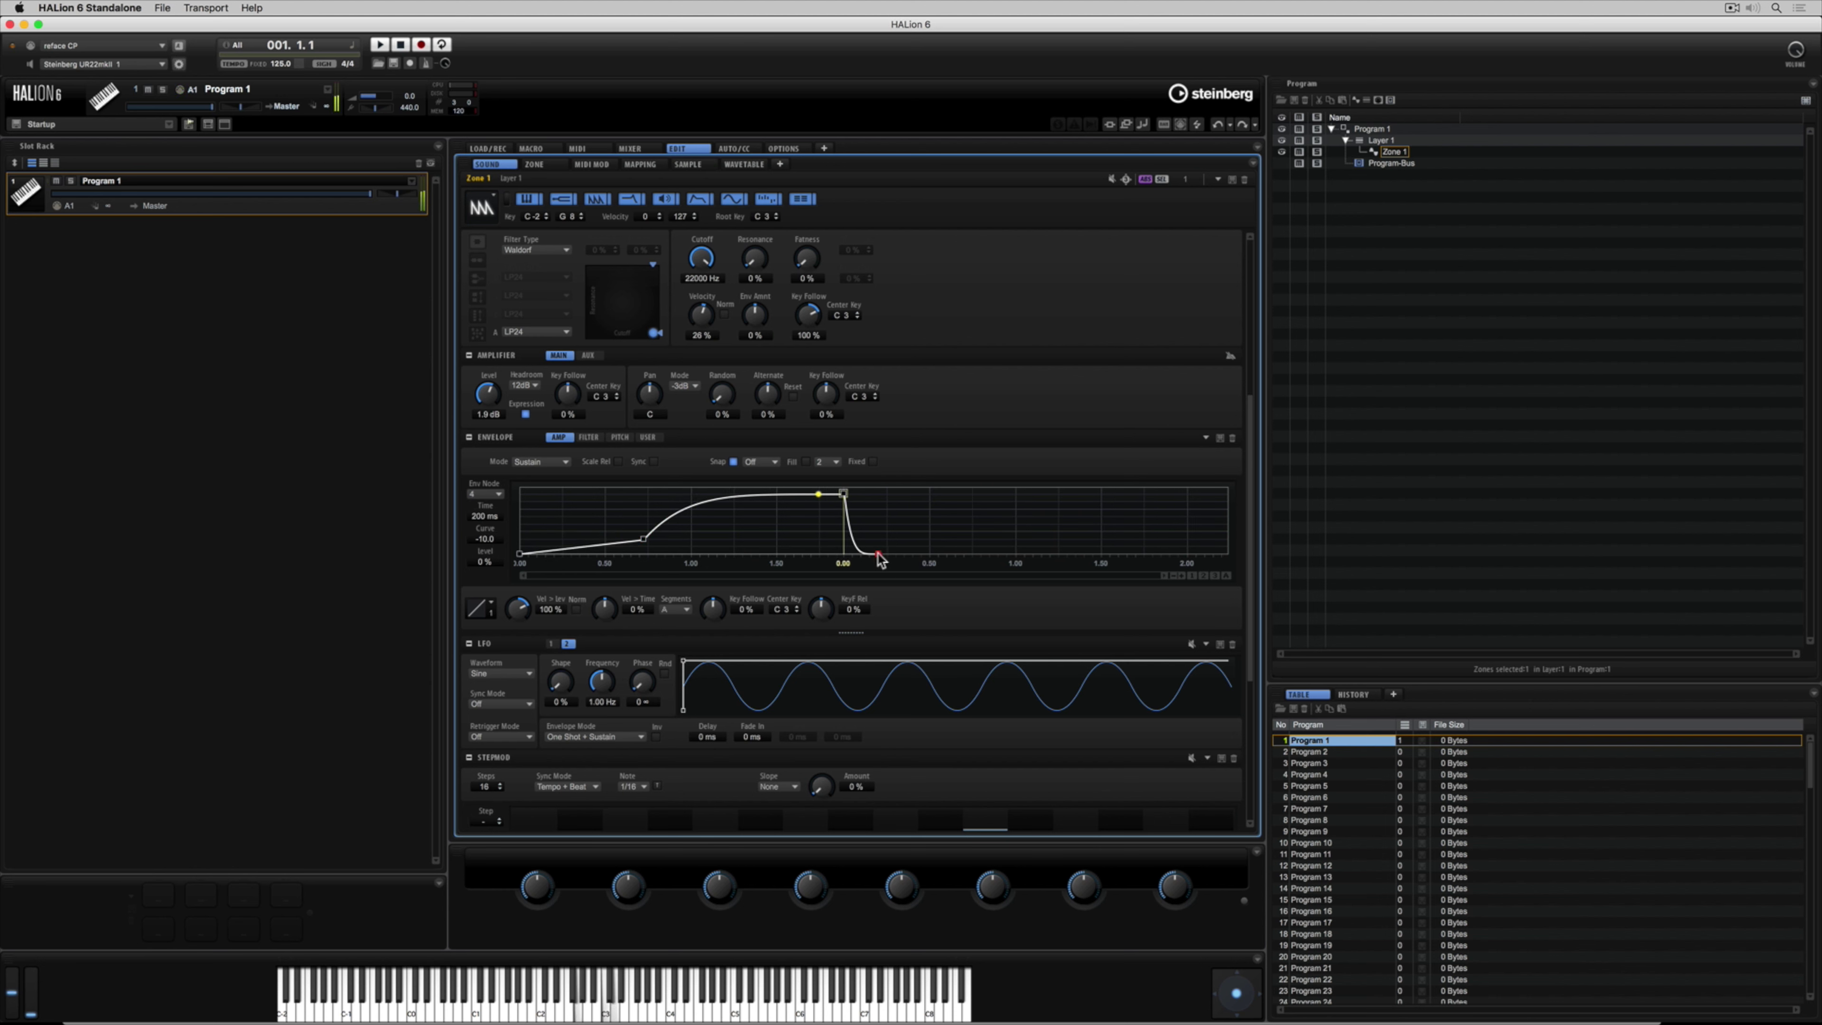
drag(878, 554, 1143, 555)
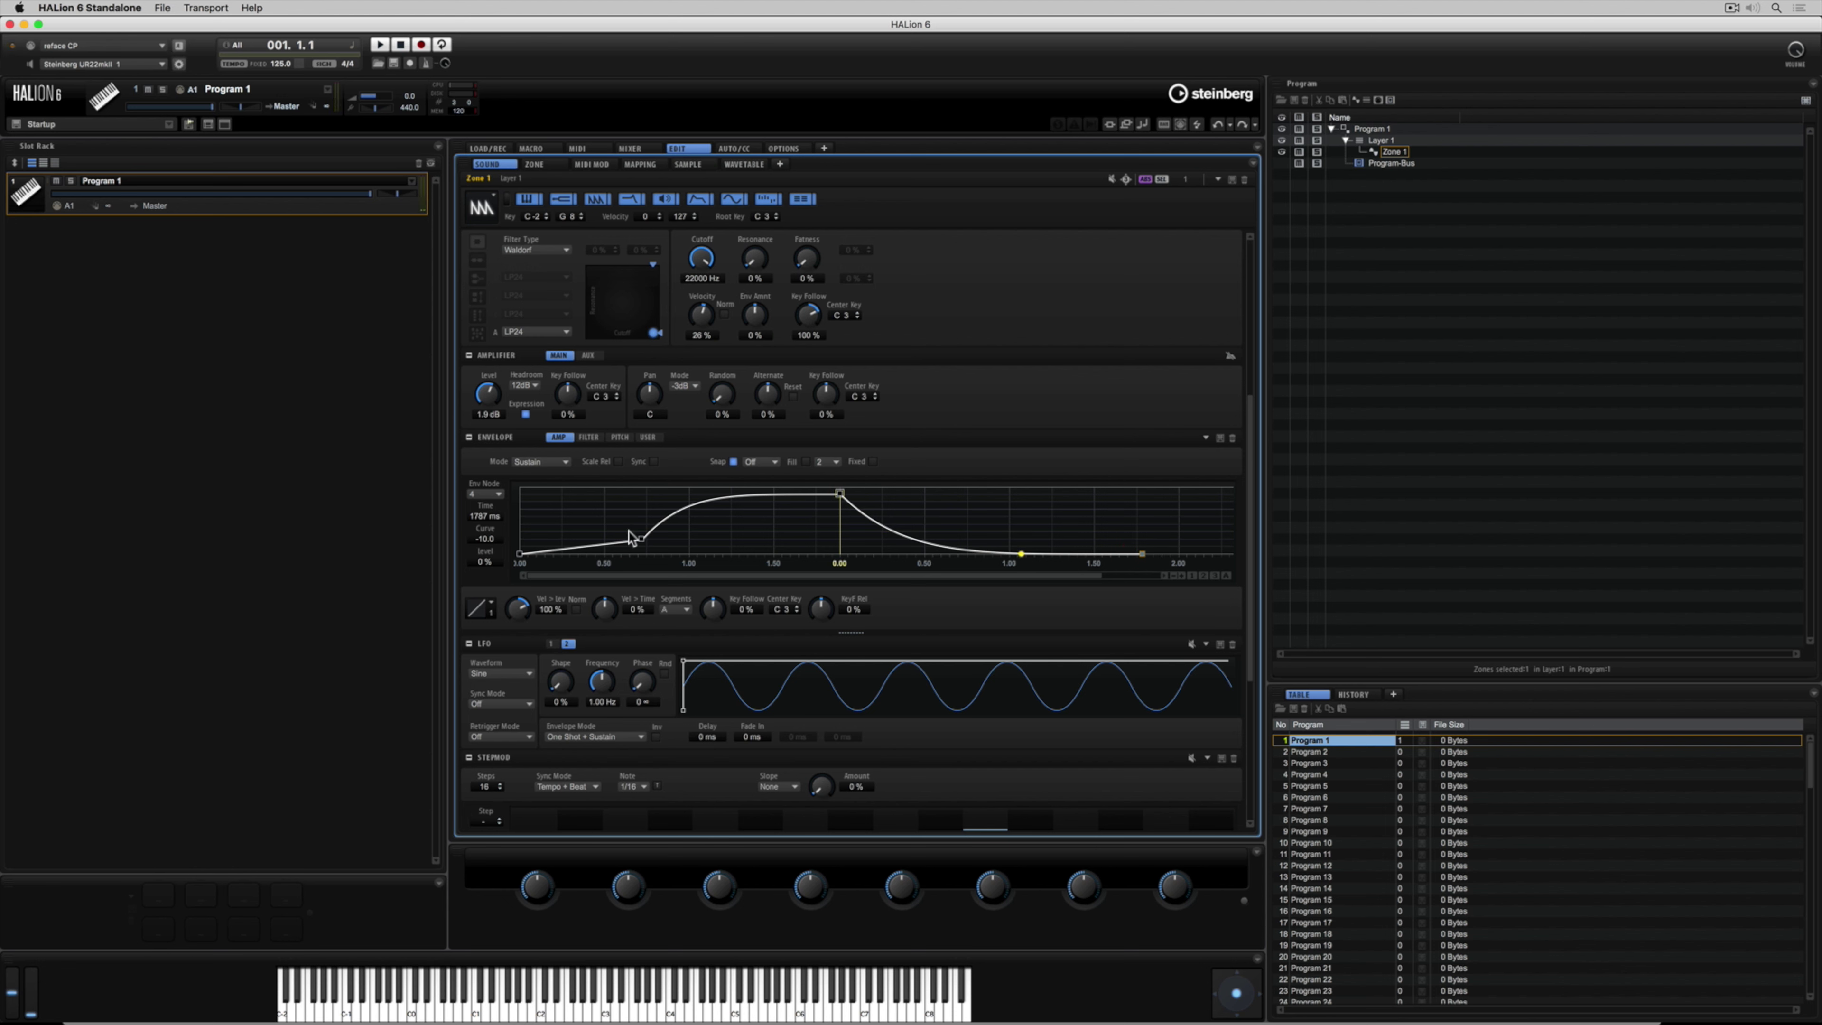
drag(641, 539, 493, 479)
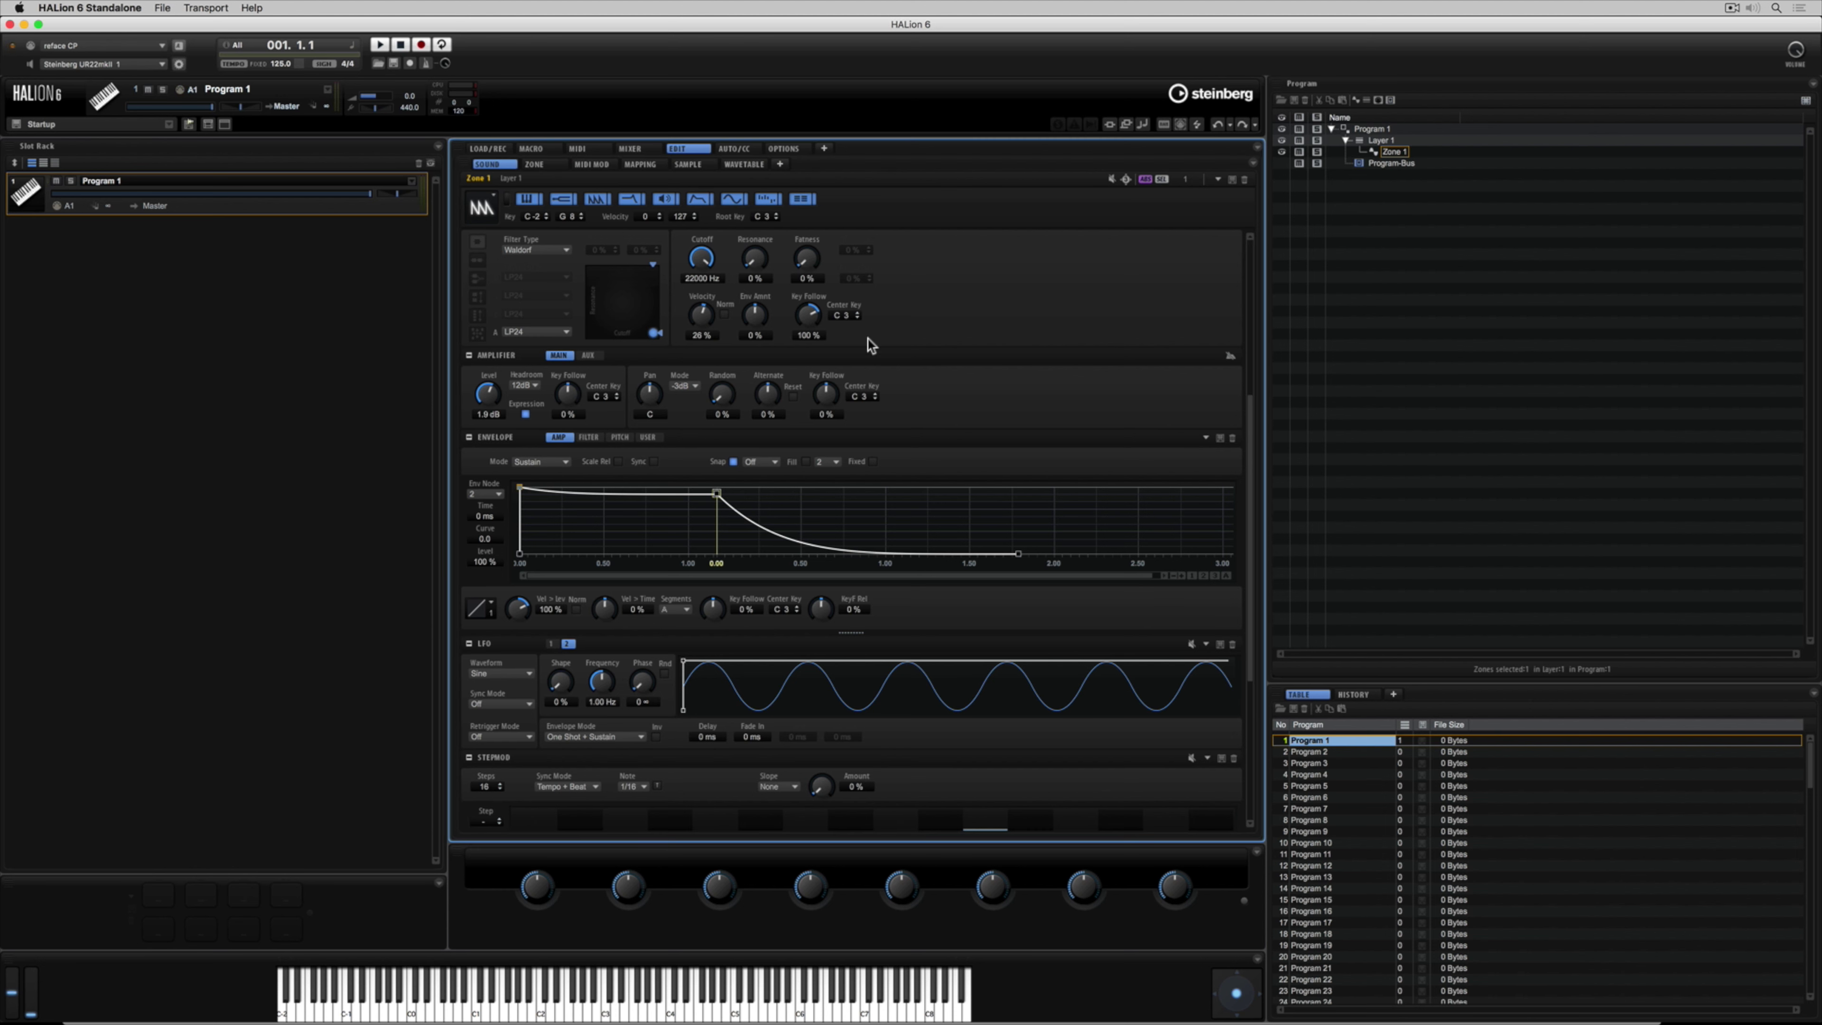
drag(770, 317, 763, 237)
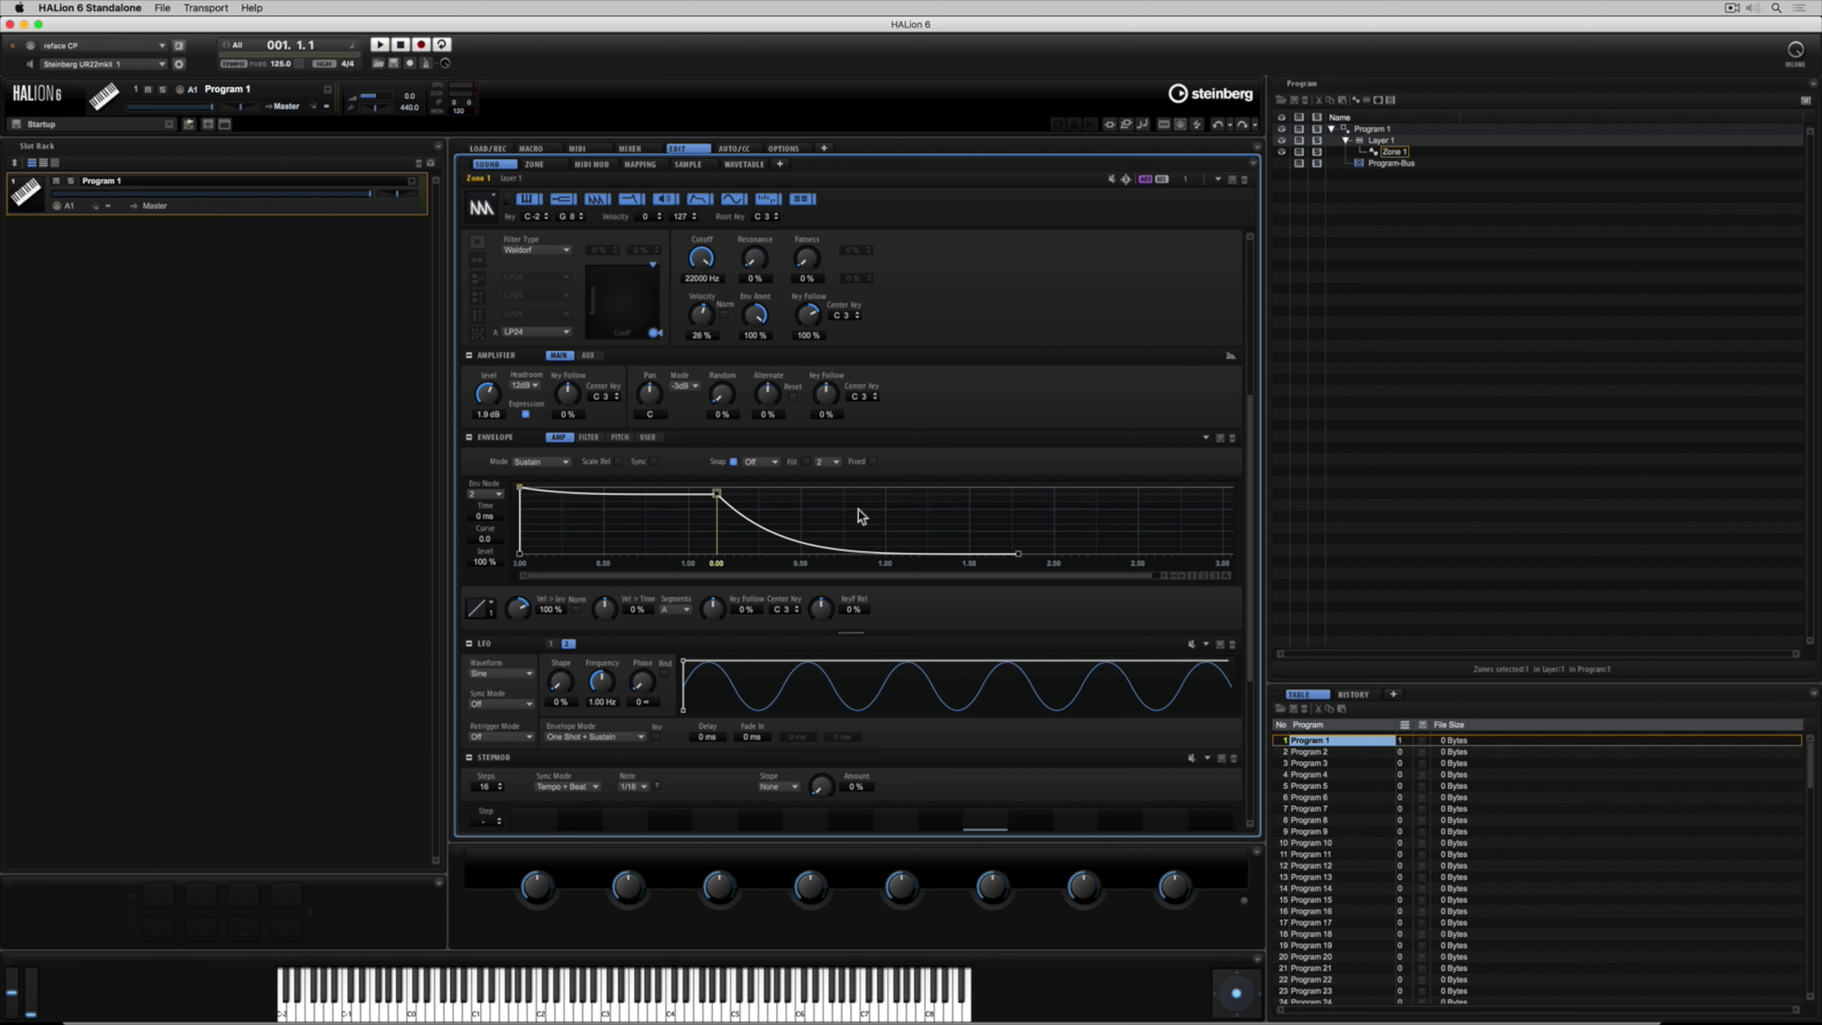
Step: Give the filter envelope a slow attack and set cutoff 1297 Hz with 23% resonance
click(589, 437)
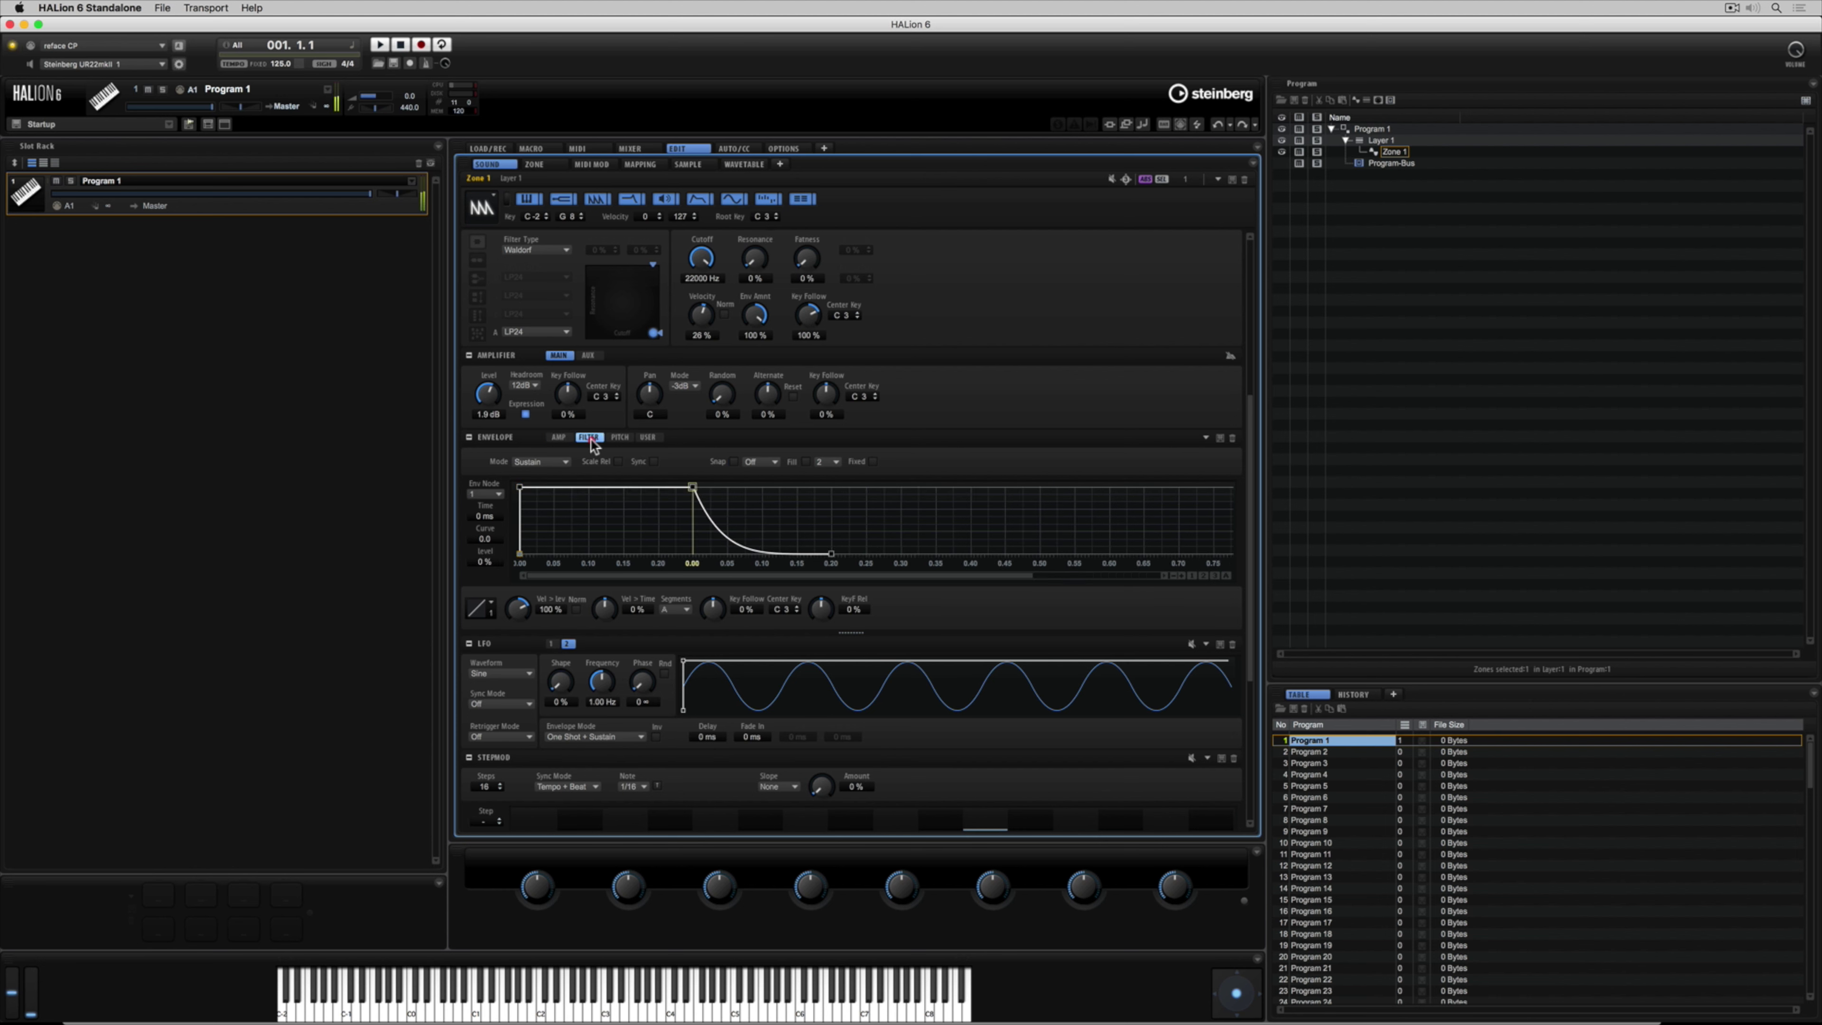
drag(525, 495, 652, 504)
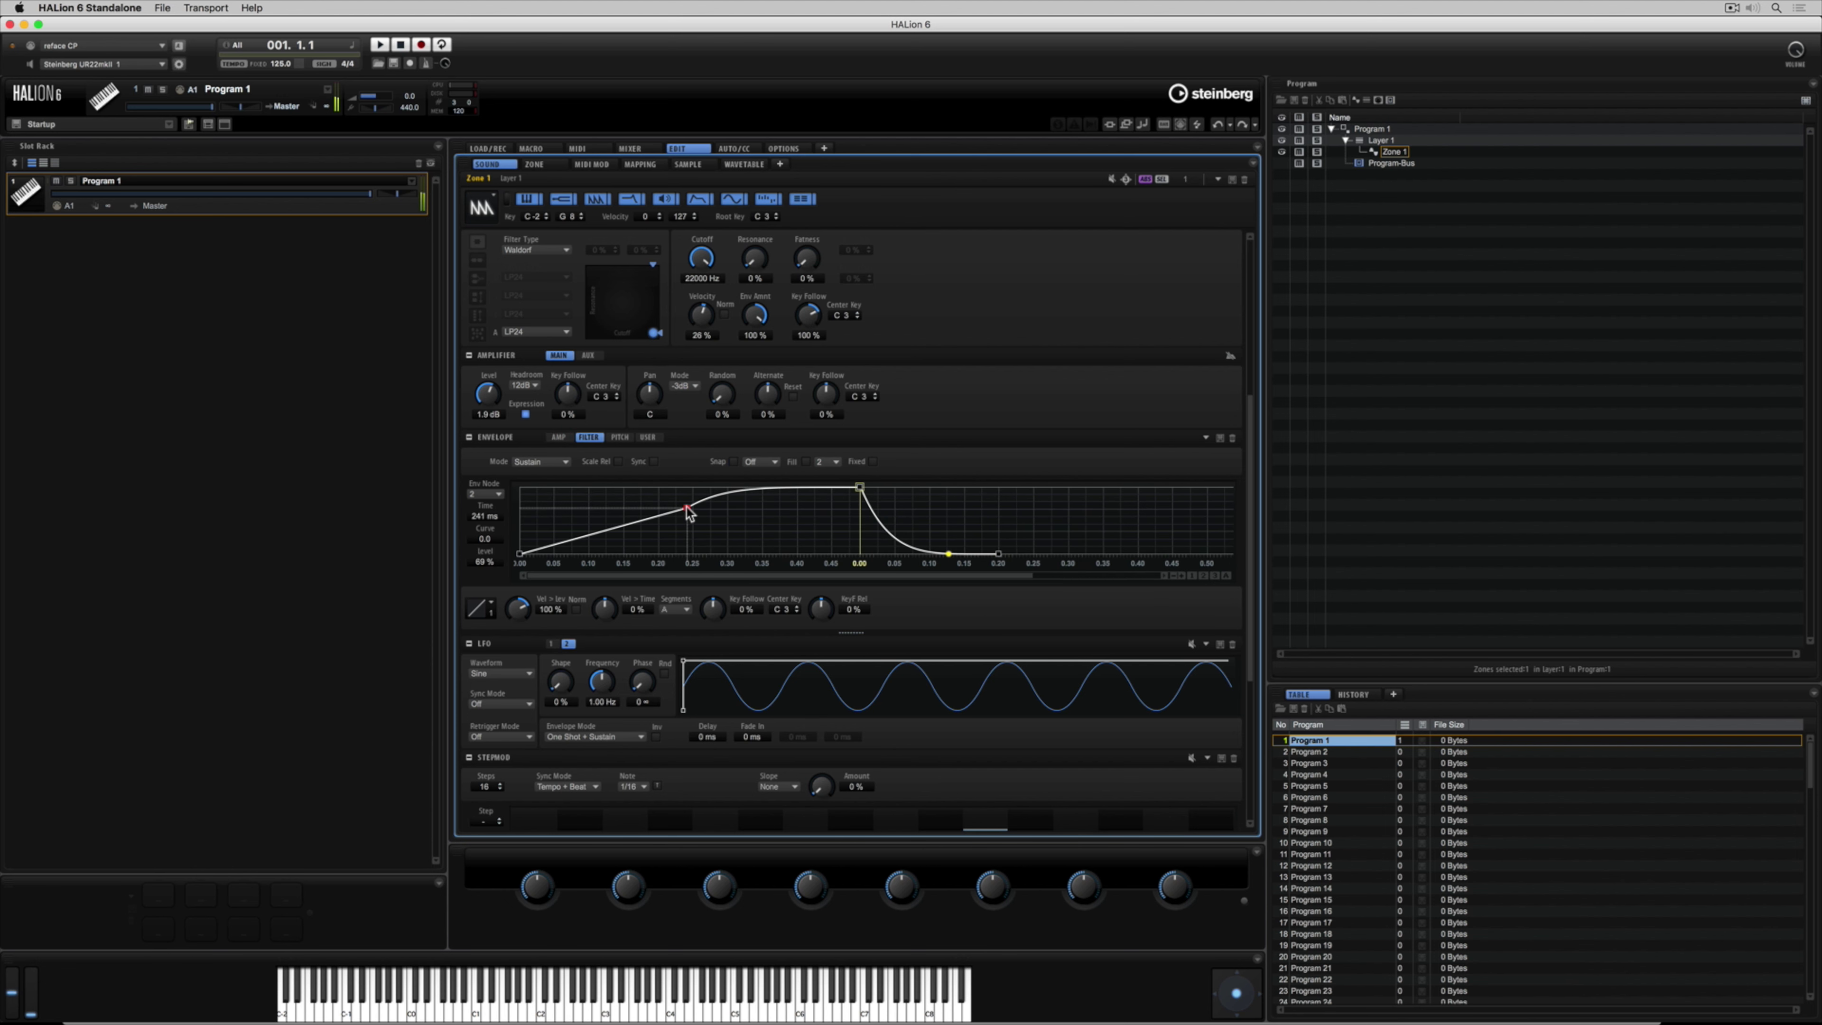
click(686, 507)
mouse_move(653, 333)
mouse_down()
mouse_move(621, 302)
mouse_move(601, 331)
mouse_move(634, 305)
mouse_move(630, 319)
mouse_up()
Step: Load the Looped 01 preset for the filter envelope and raise its amount to 24%
click(1206, 437)
click(1220, 597)
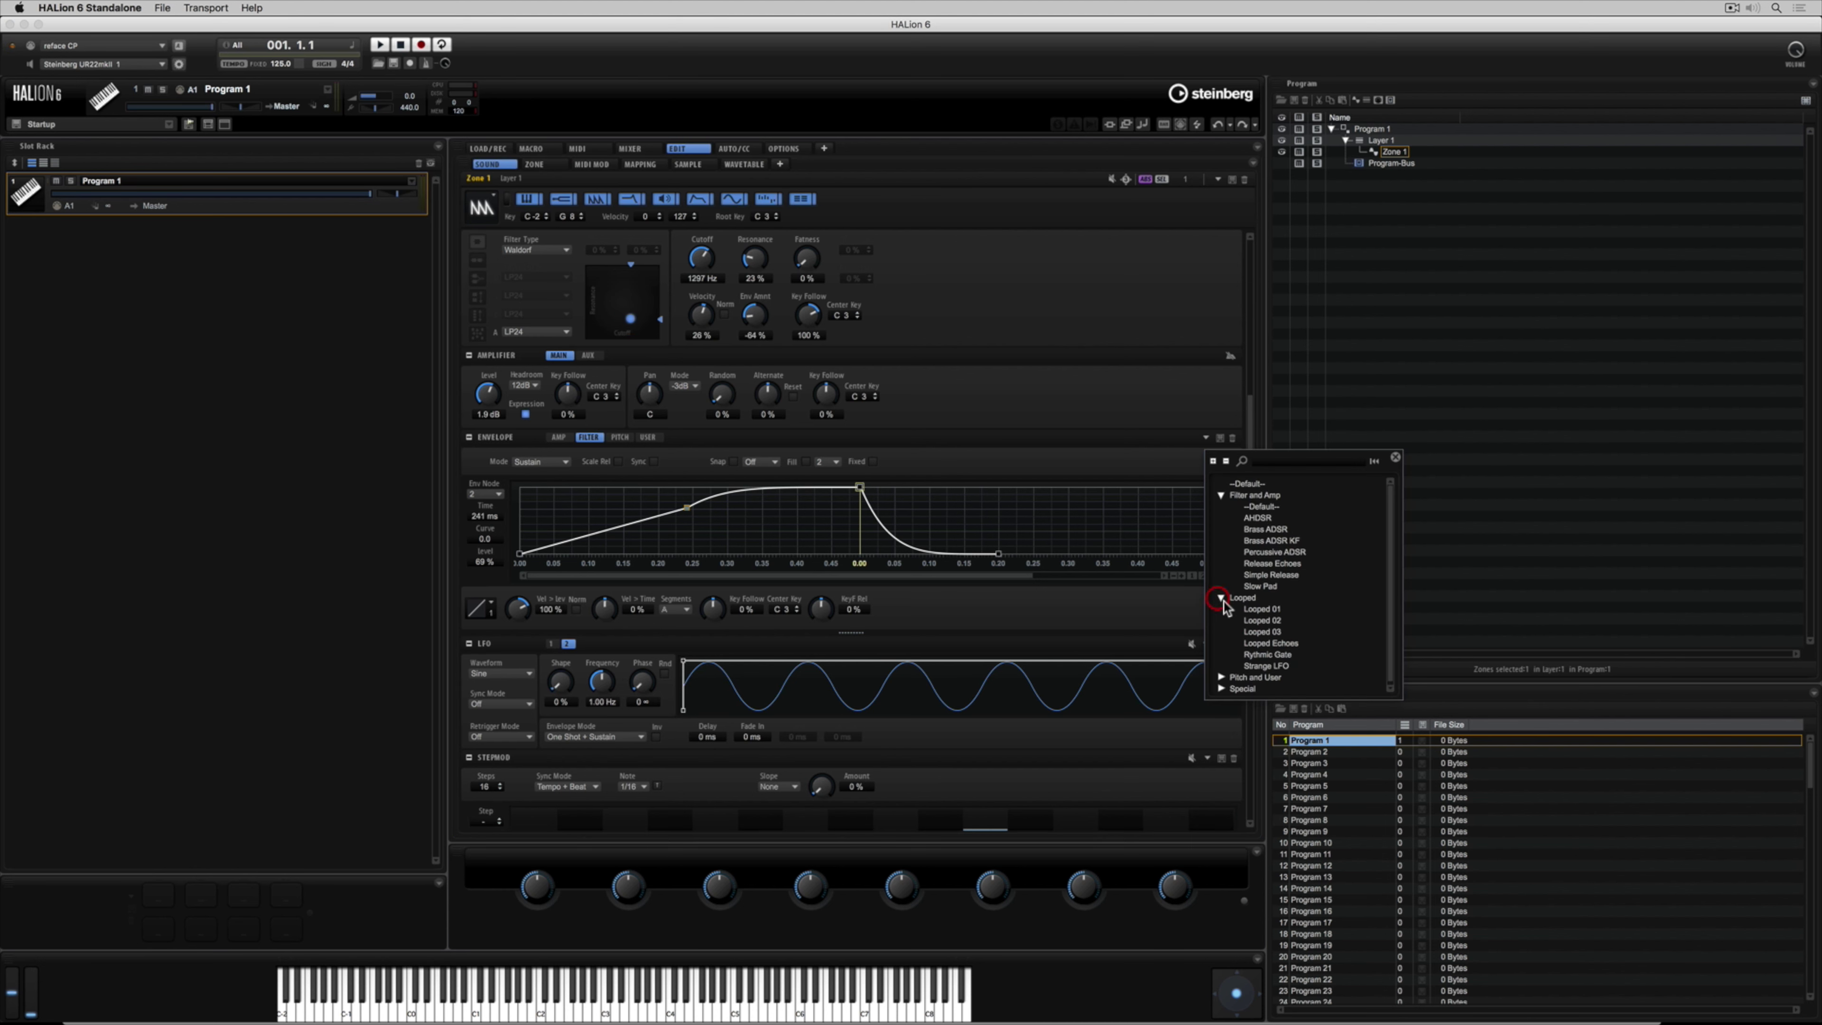
double_click(1259, 631)
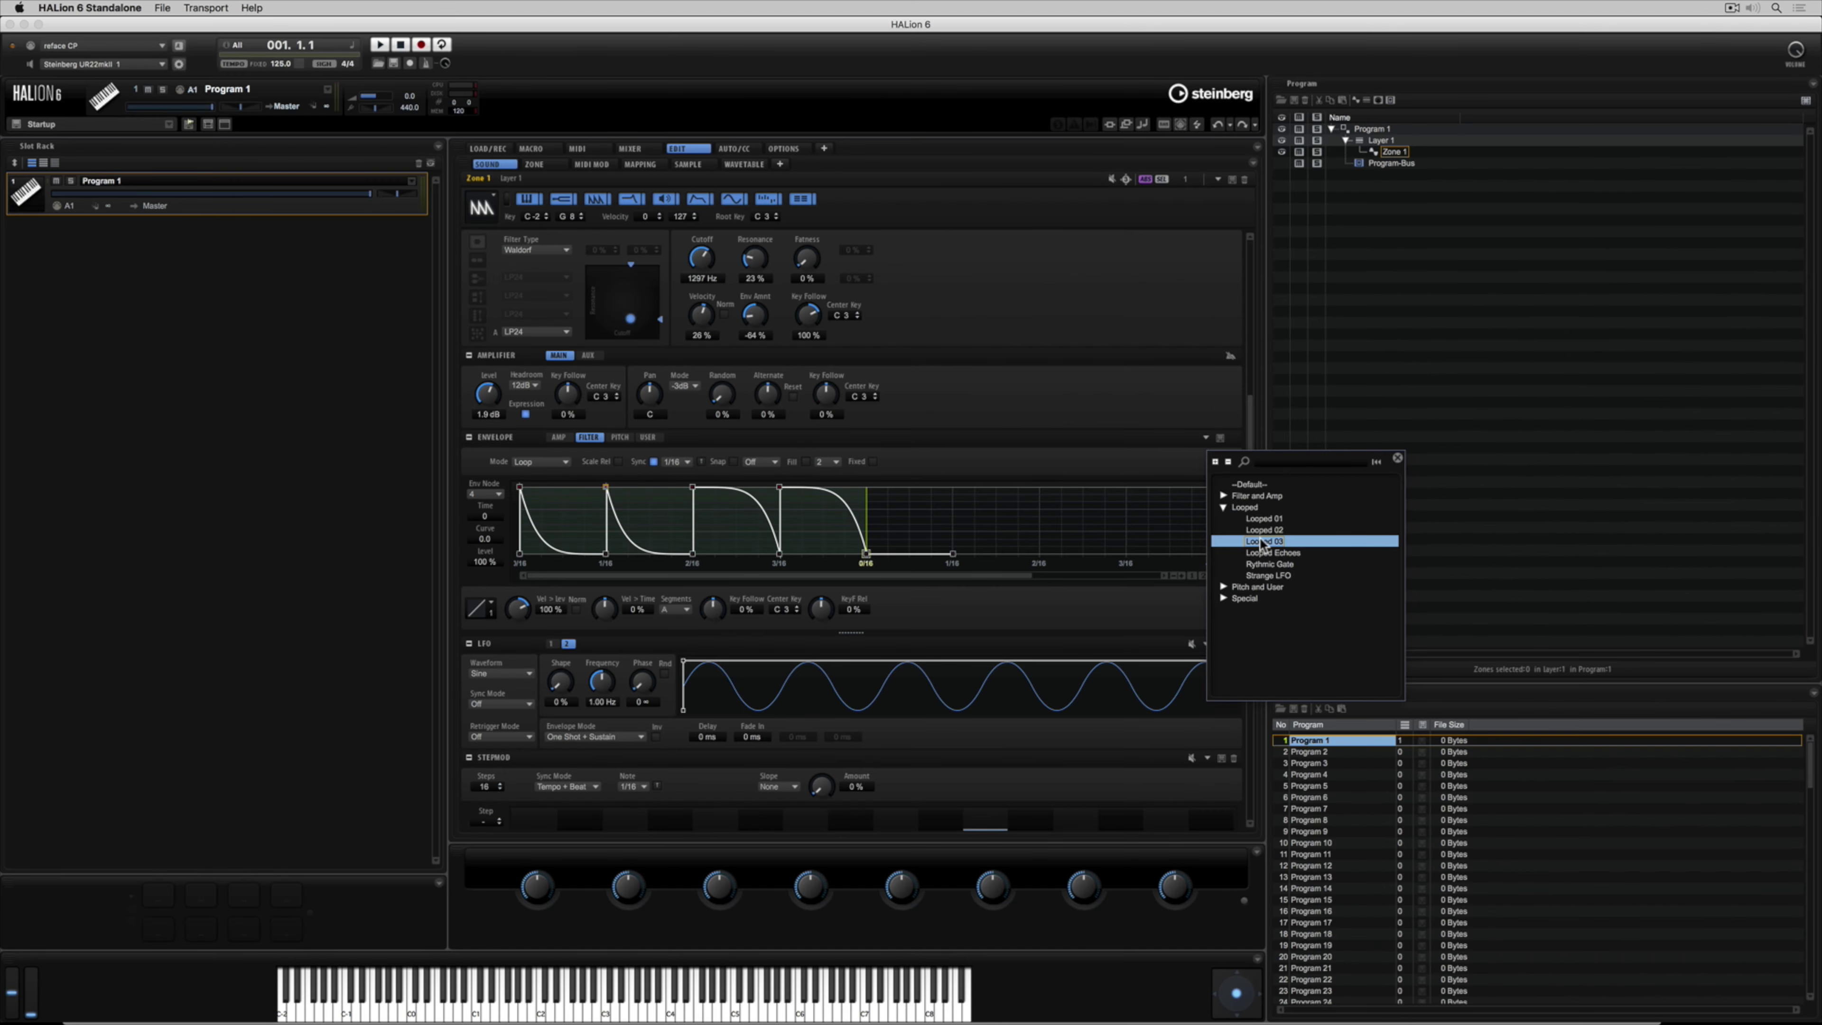
click(1259, 528)
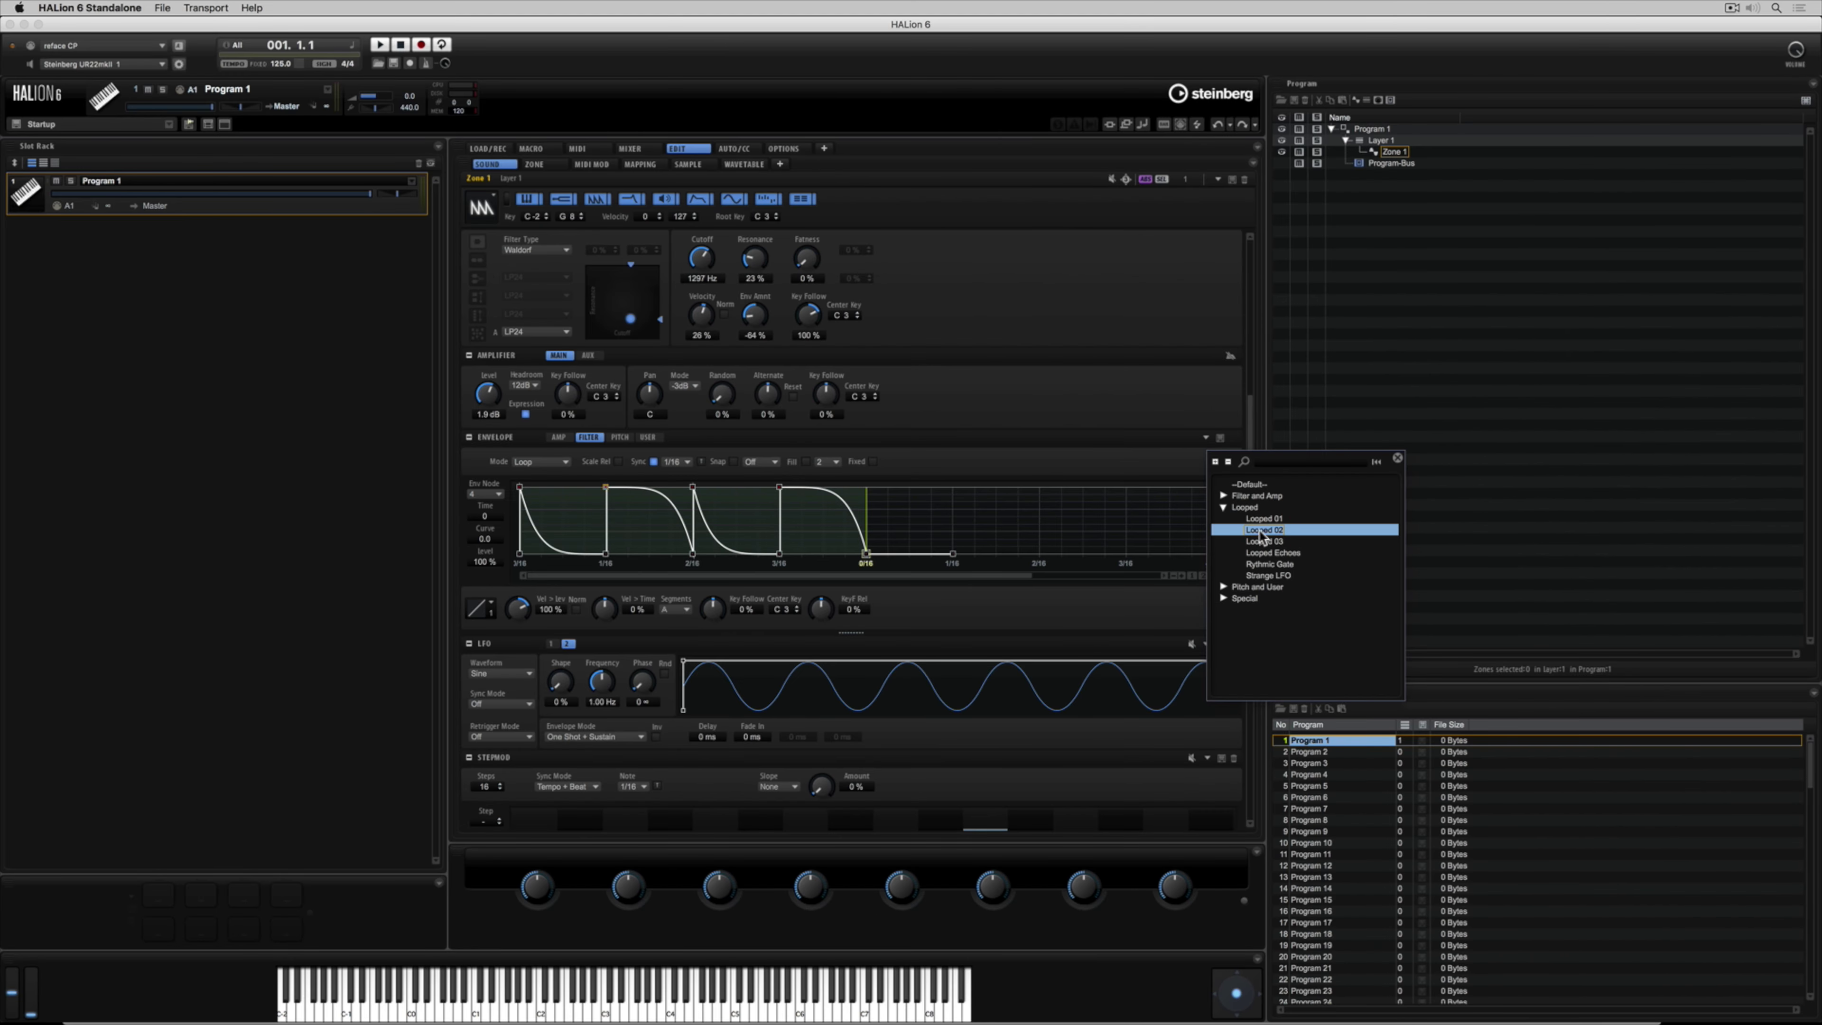
click(1260, 520)
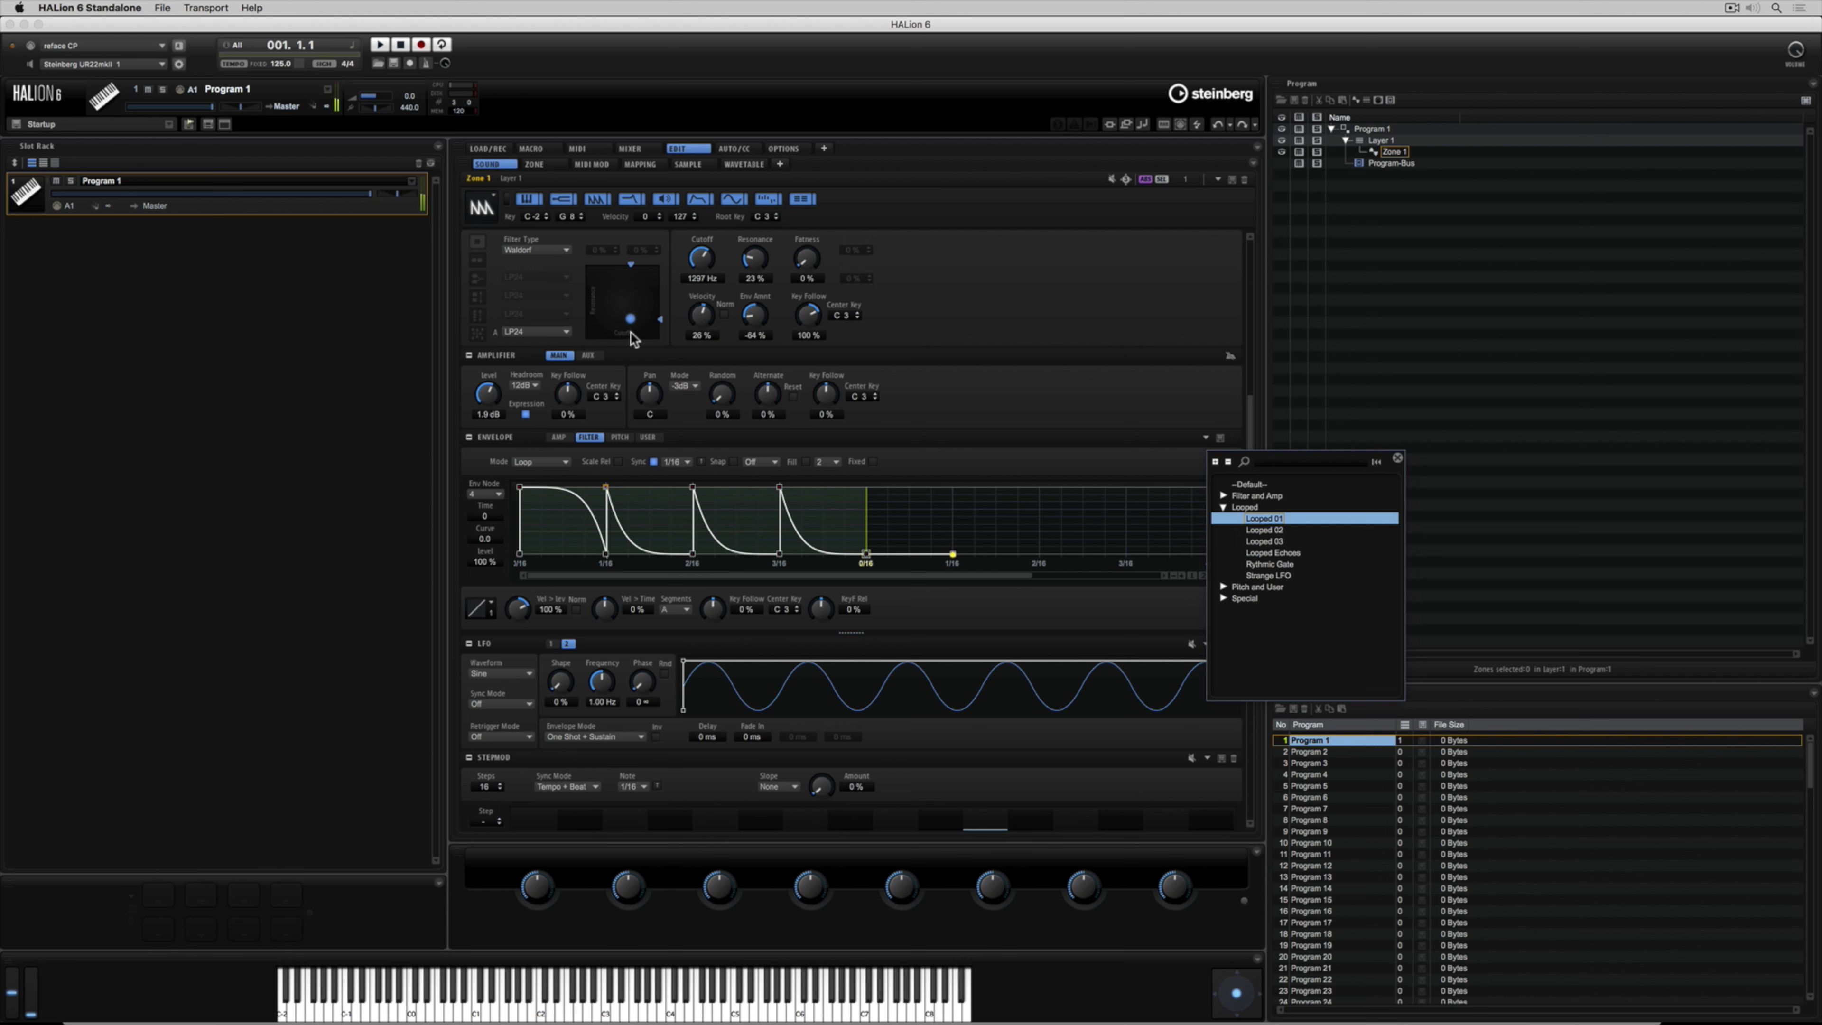
click(759, 318)
drag(759, 317, 766, 258)
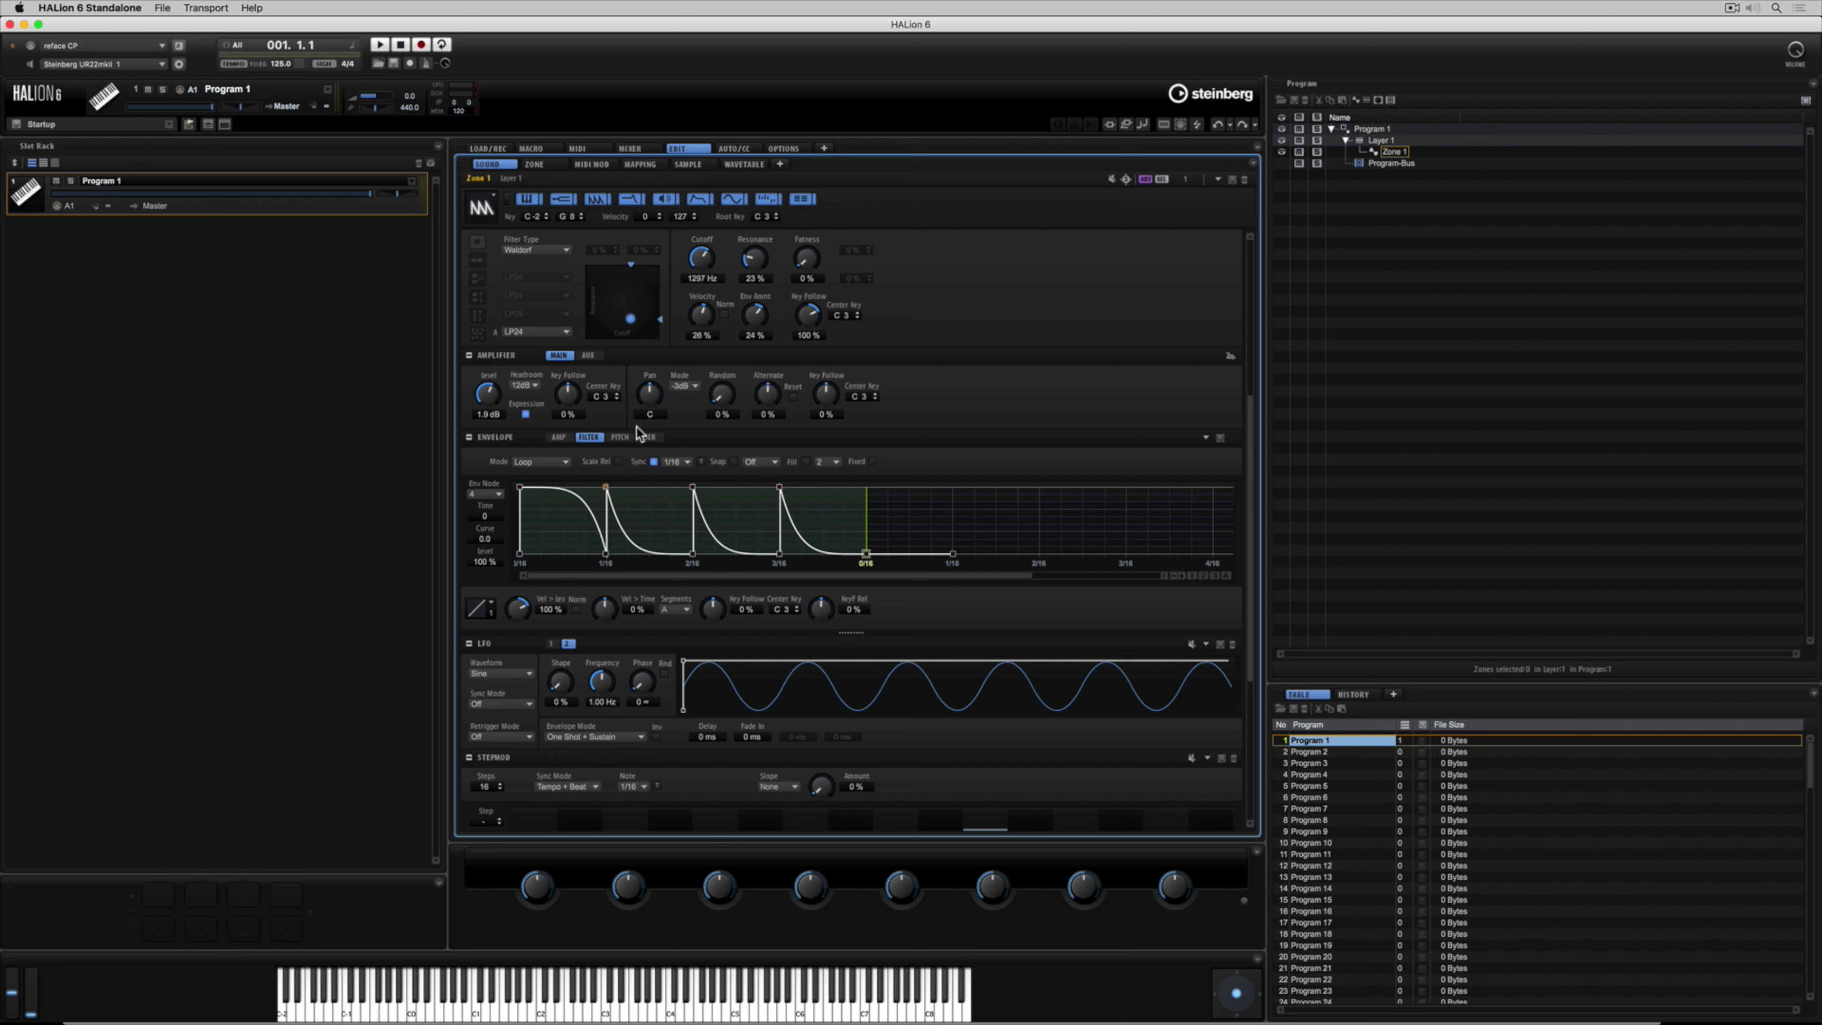
click(620, 438)
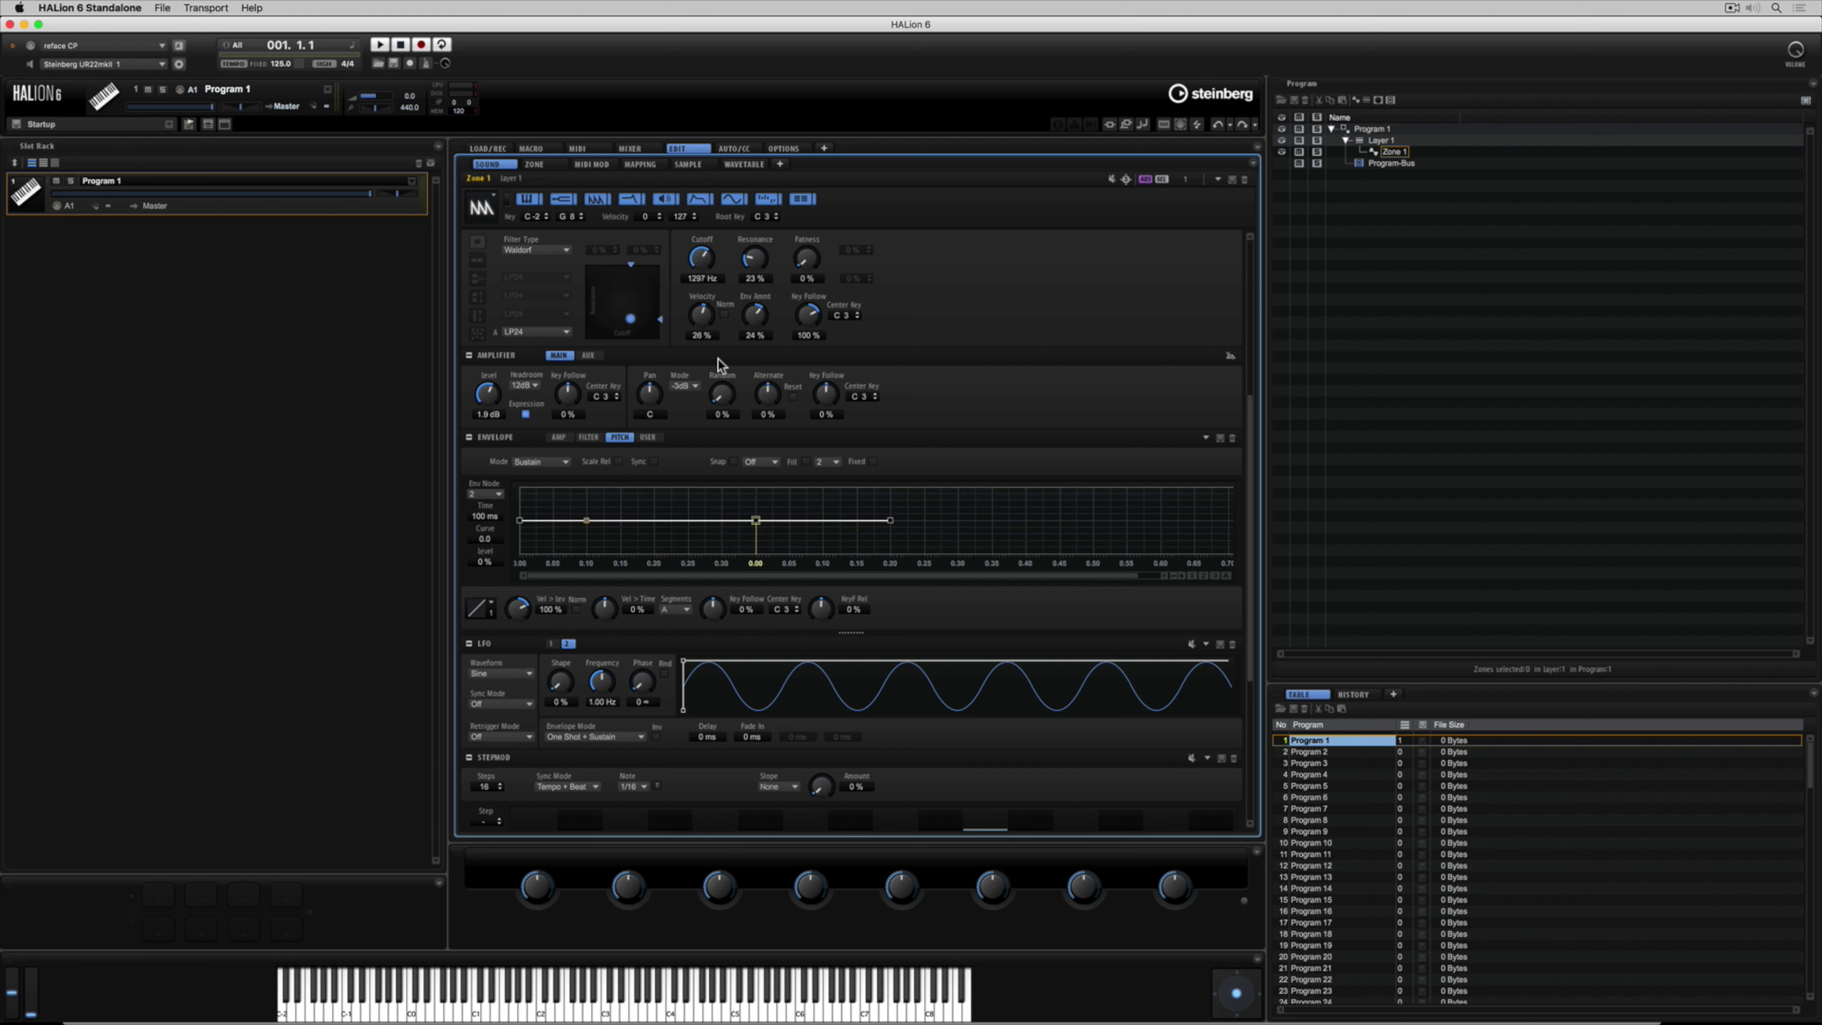
Step: Set the filter envelope amount to 0% and the pitch envelope amount to 60 semitones
click(757, 337)
key(Return)
scroll(970, 321, up, 5)
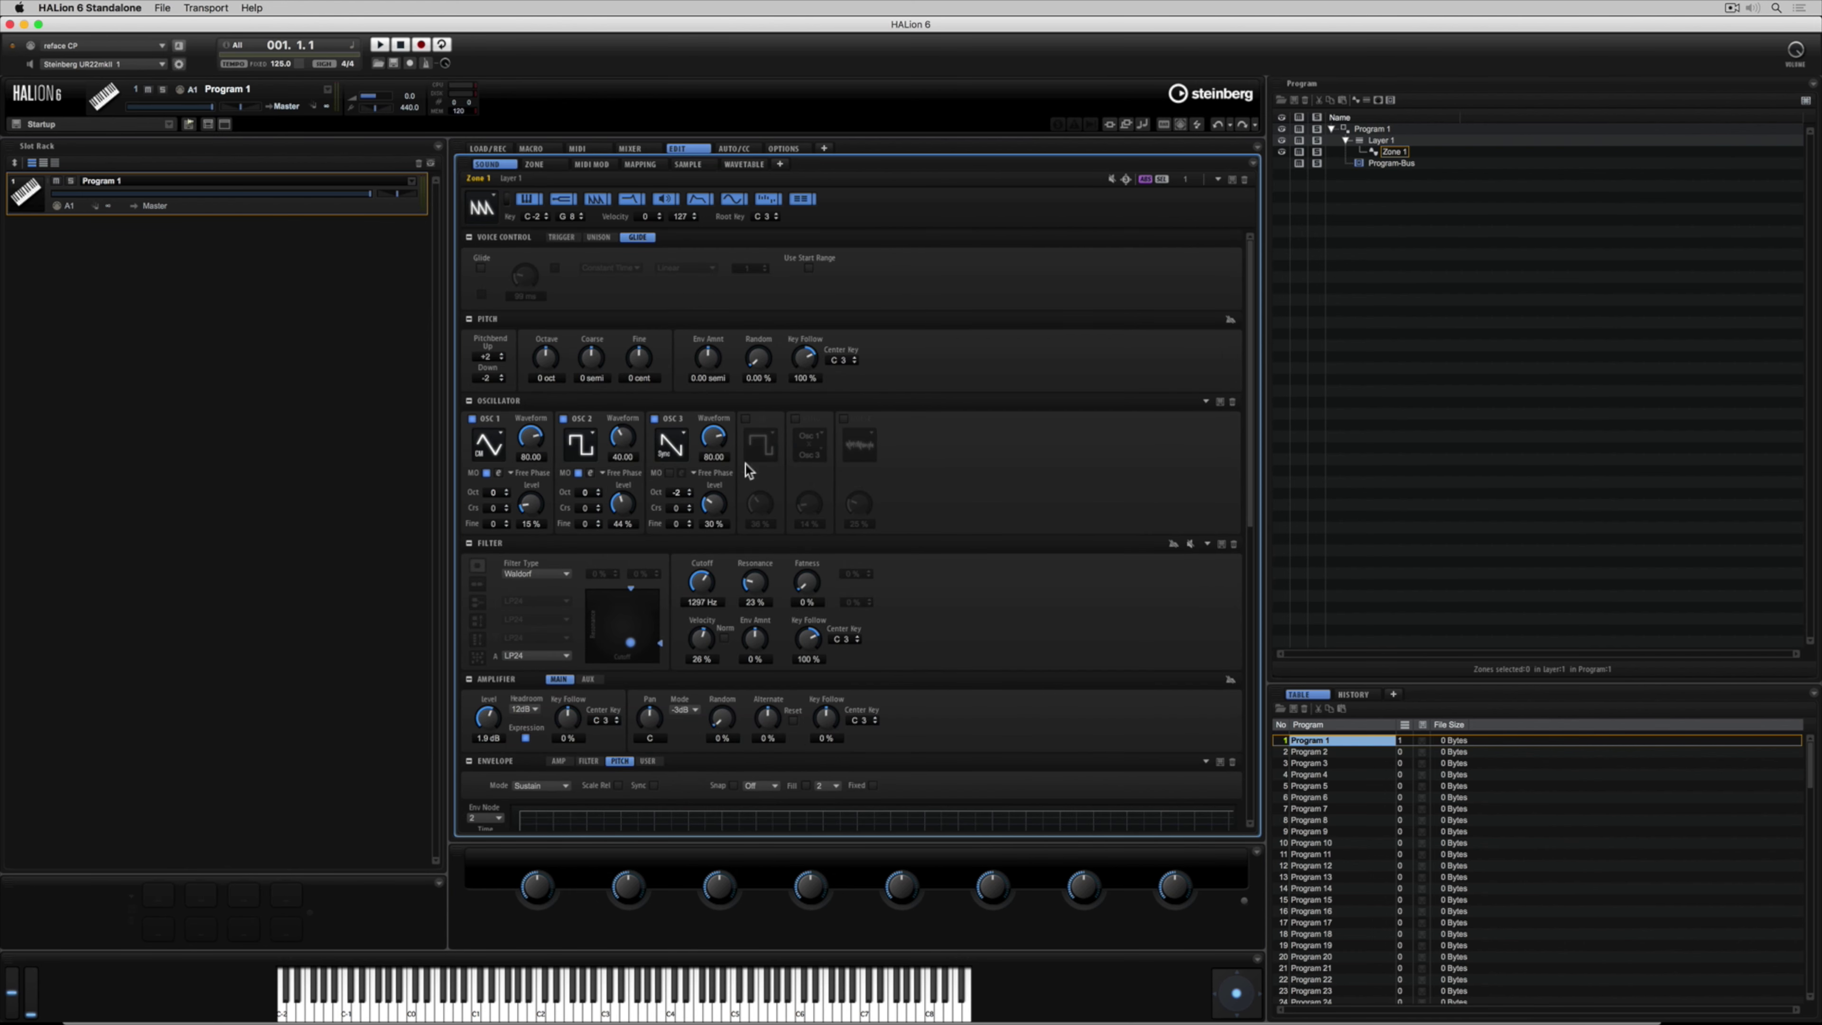
drag(709, 359, 703, 280)
Step: Shape the pitch envelope to dip below zero after note start, then rise to the top
scroll(981, 502, down, 2)
scroll(981, 502, down, 10)
scroll(905, 640, up, 5)
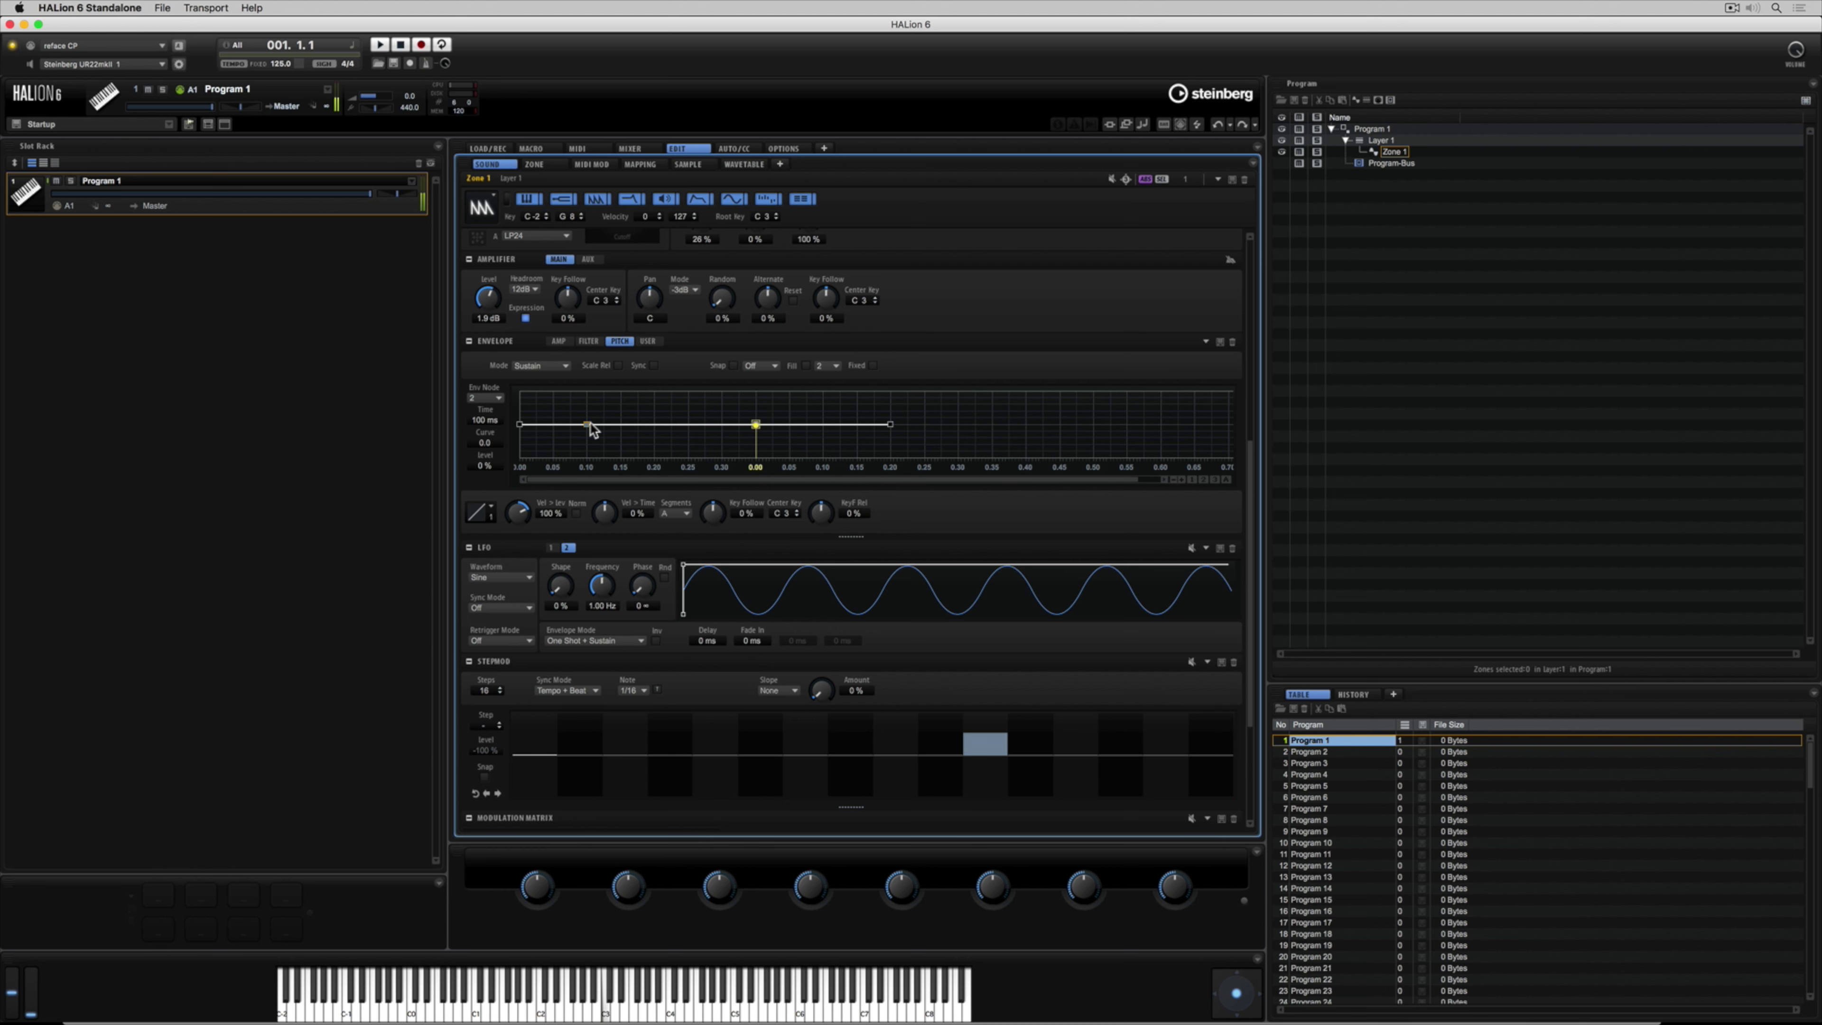
drag(588, 424, 554, 451)
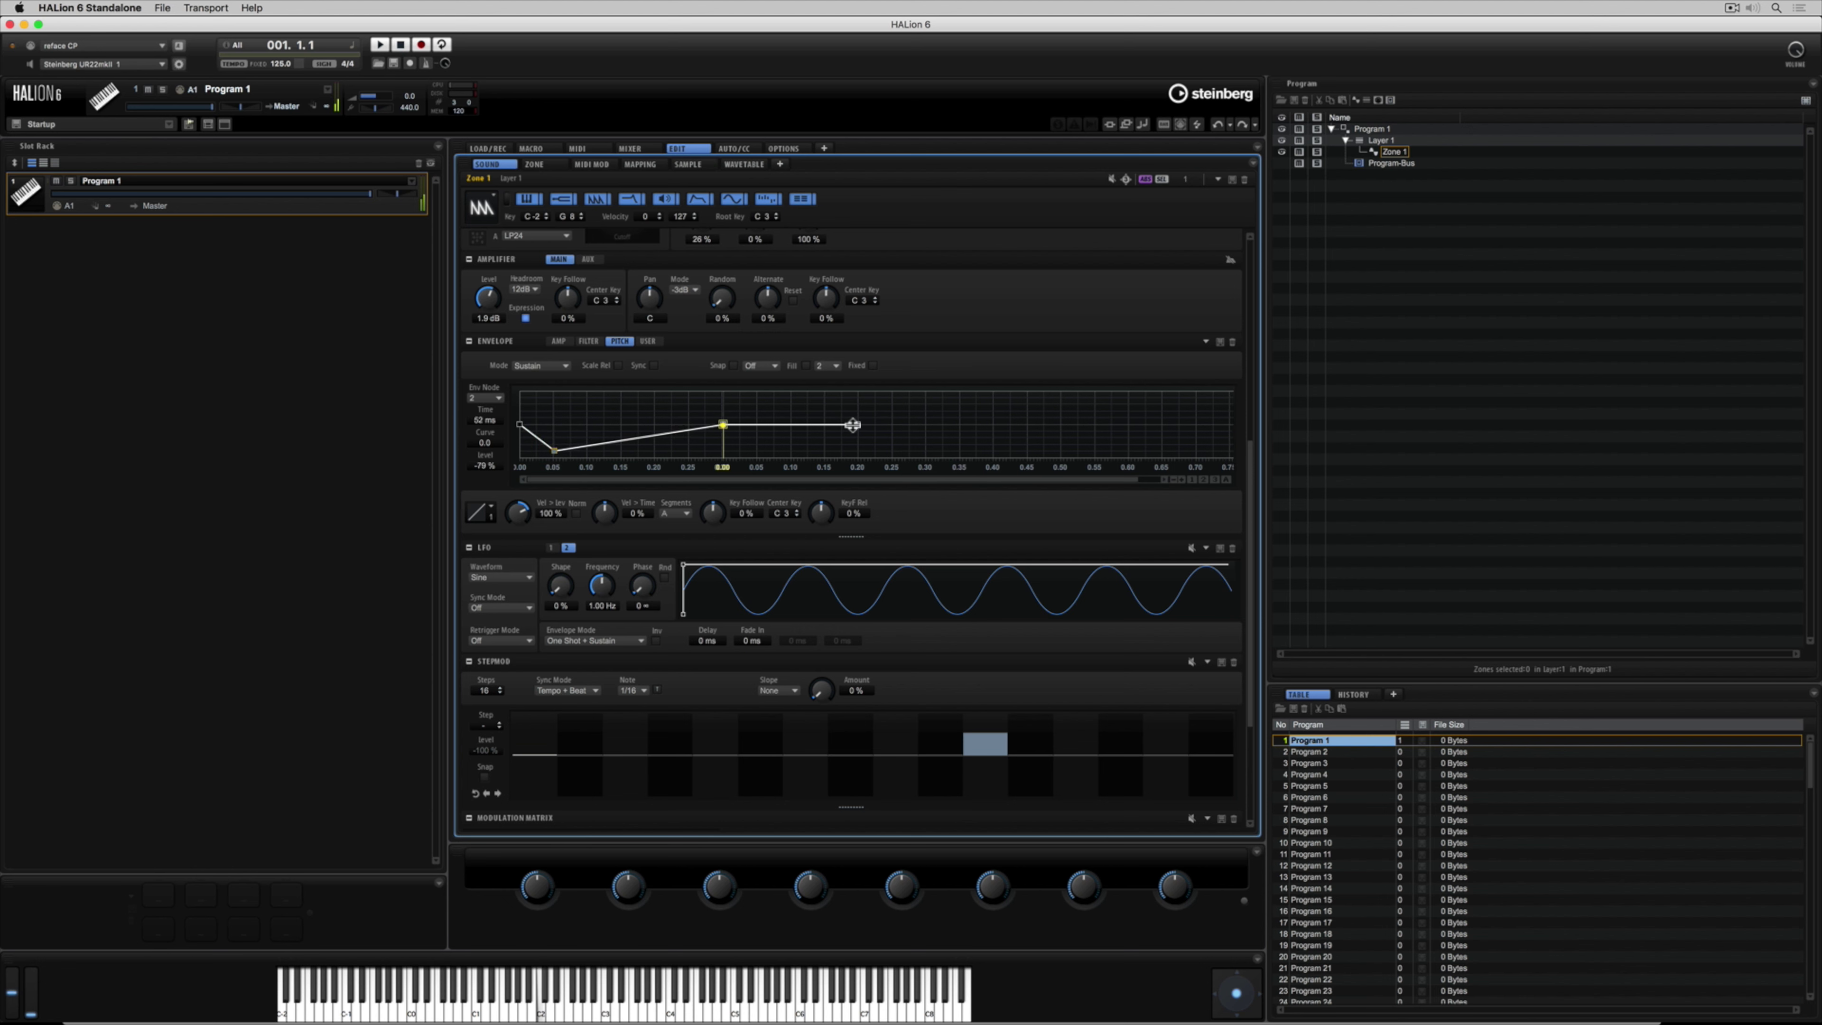
drag(852, 424, 852, 391)
mouse_move(722, 425)
mouse_down()
mouse_move(721, 395)
mouse_move(708, 432)
mouse_up()
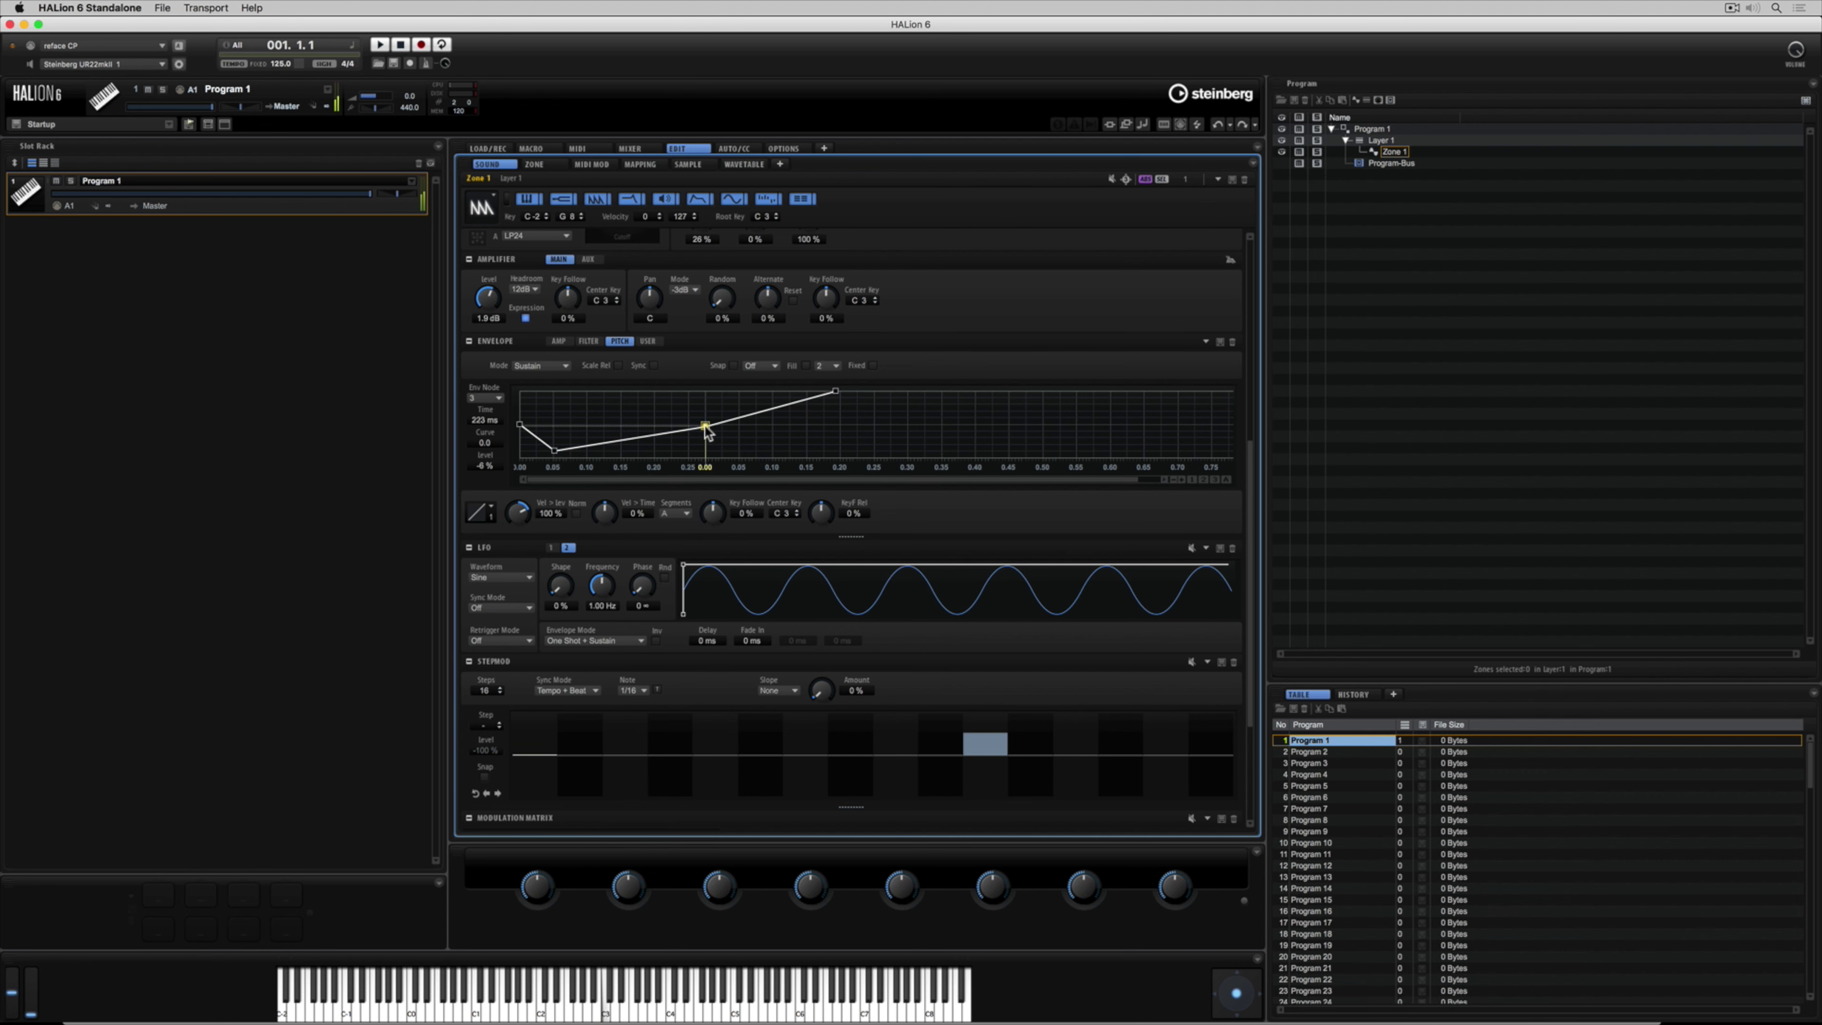
Step: Turn on the noise oscillator at 71% with White BPF noise
scroll(997, 316, up, 2)
scroll(925, 341, up, 4)
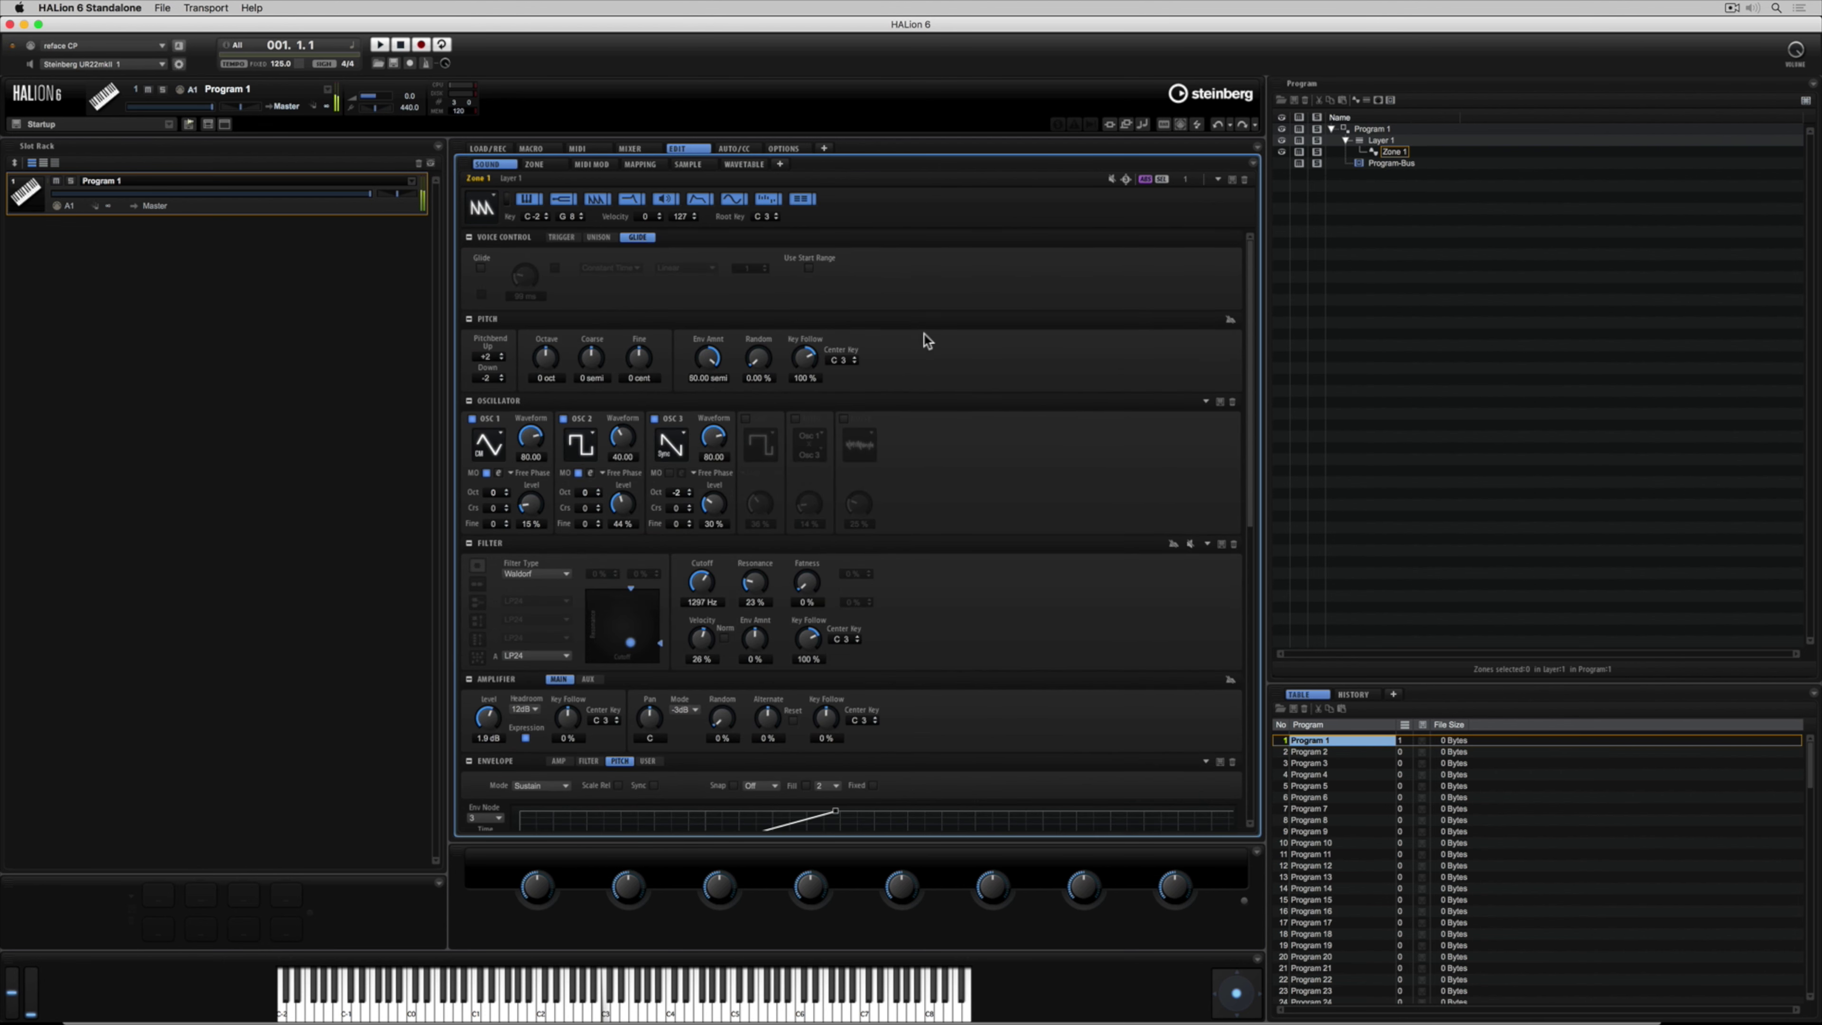
click(844, 419)
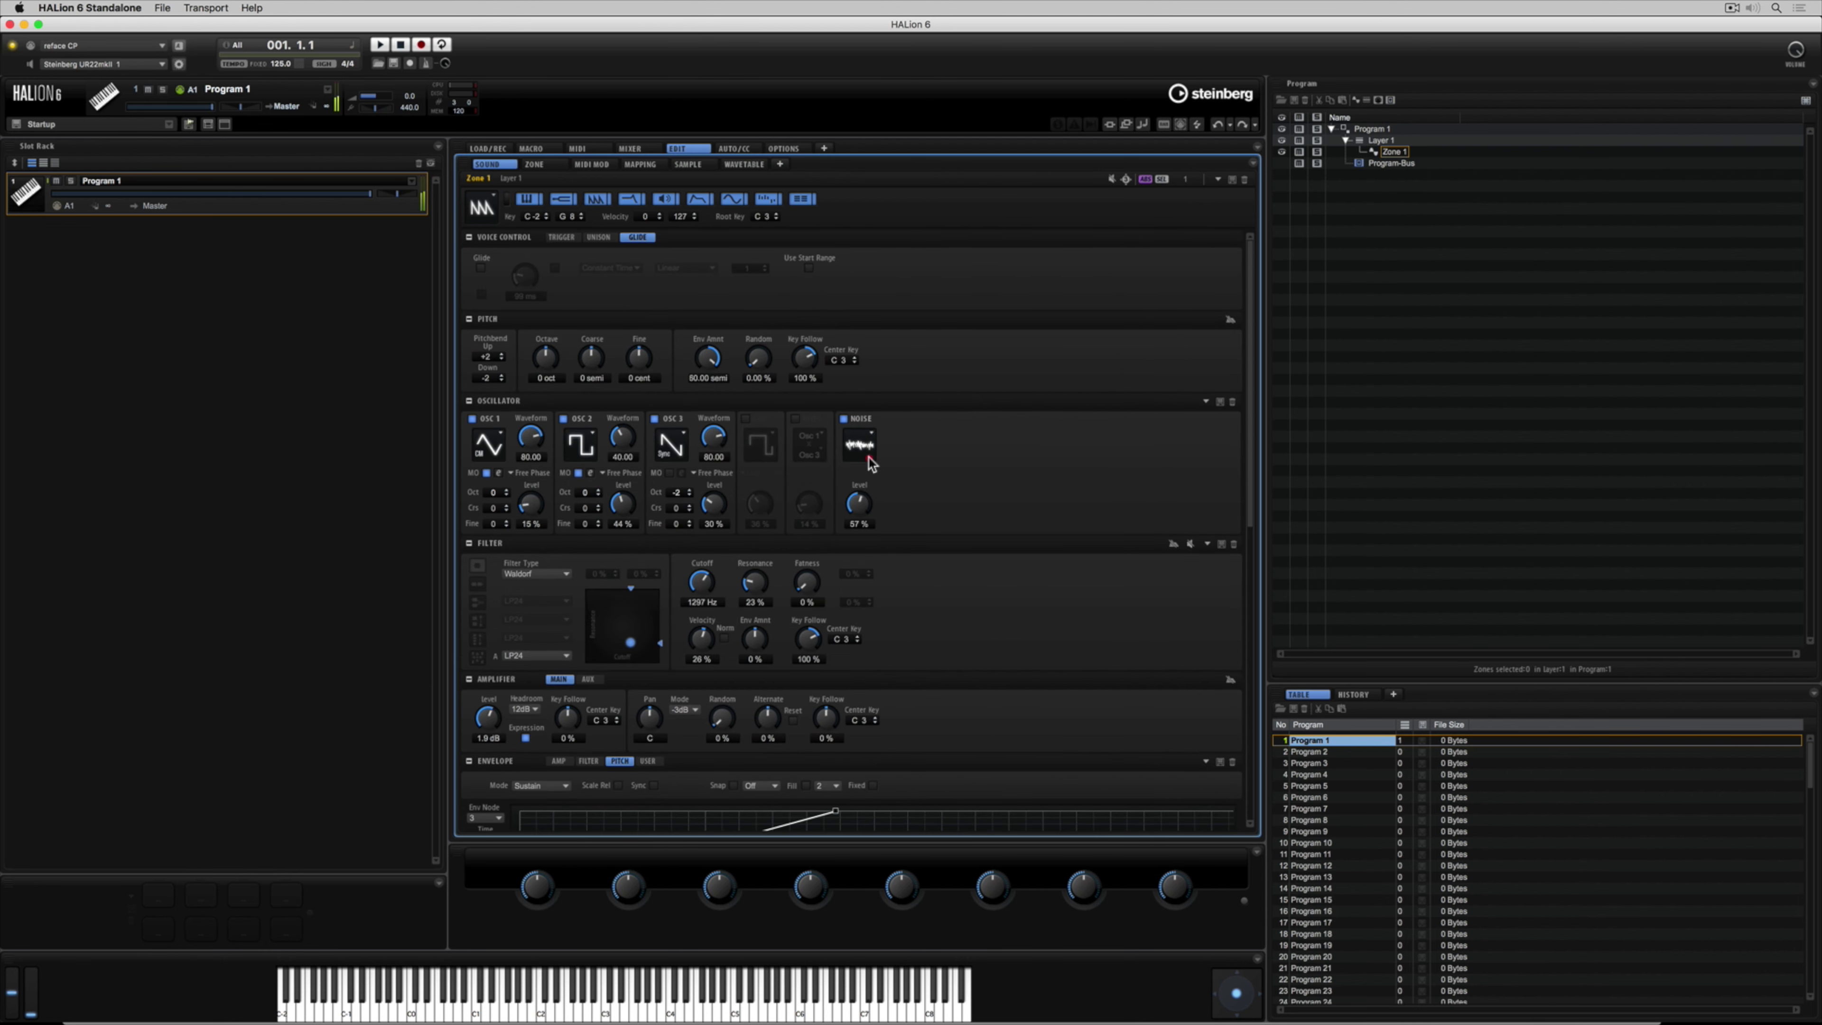
click(868, 440)
drag(630, 643, 631, 629)
click(860, 441)
click(857, 460)
scroll(964, 521, down, 3)
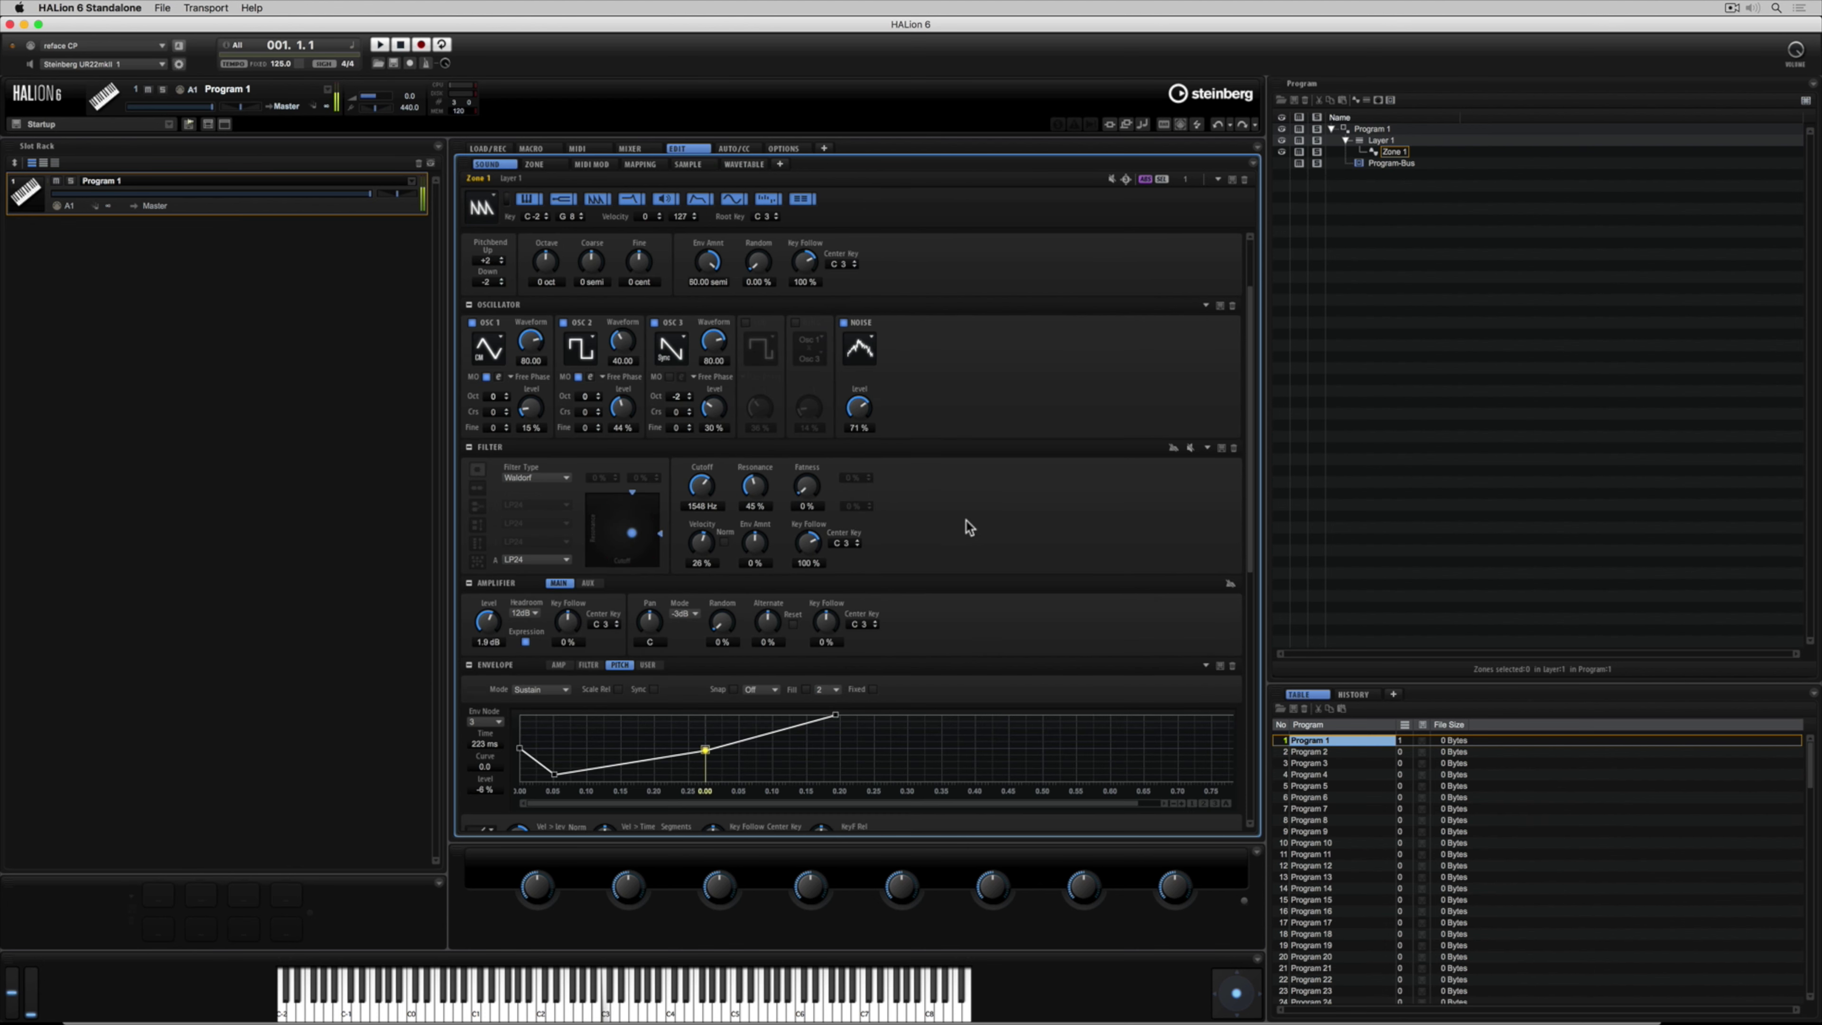
Step: Set the Bit Red filter to 22000 Hz cutoff, 13% resonance and 95% fatness
drag(624, 532, 627, 509)
drag(806, 491, 818, 362)
drag(637, 545, 667, 570)
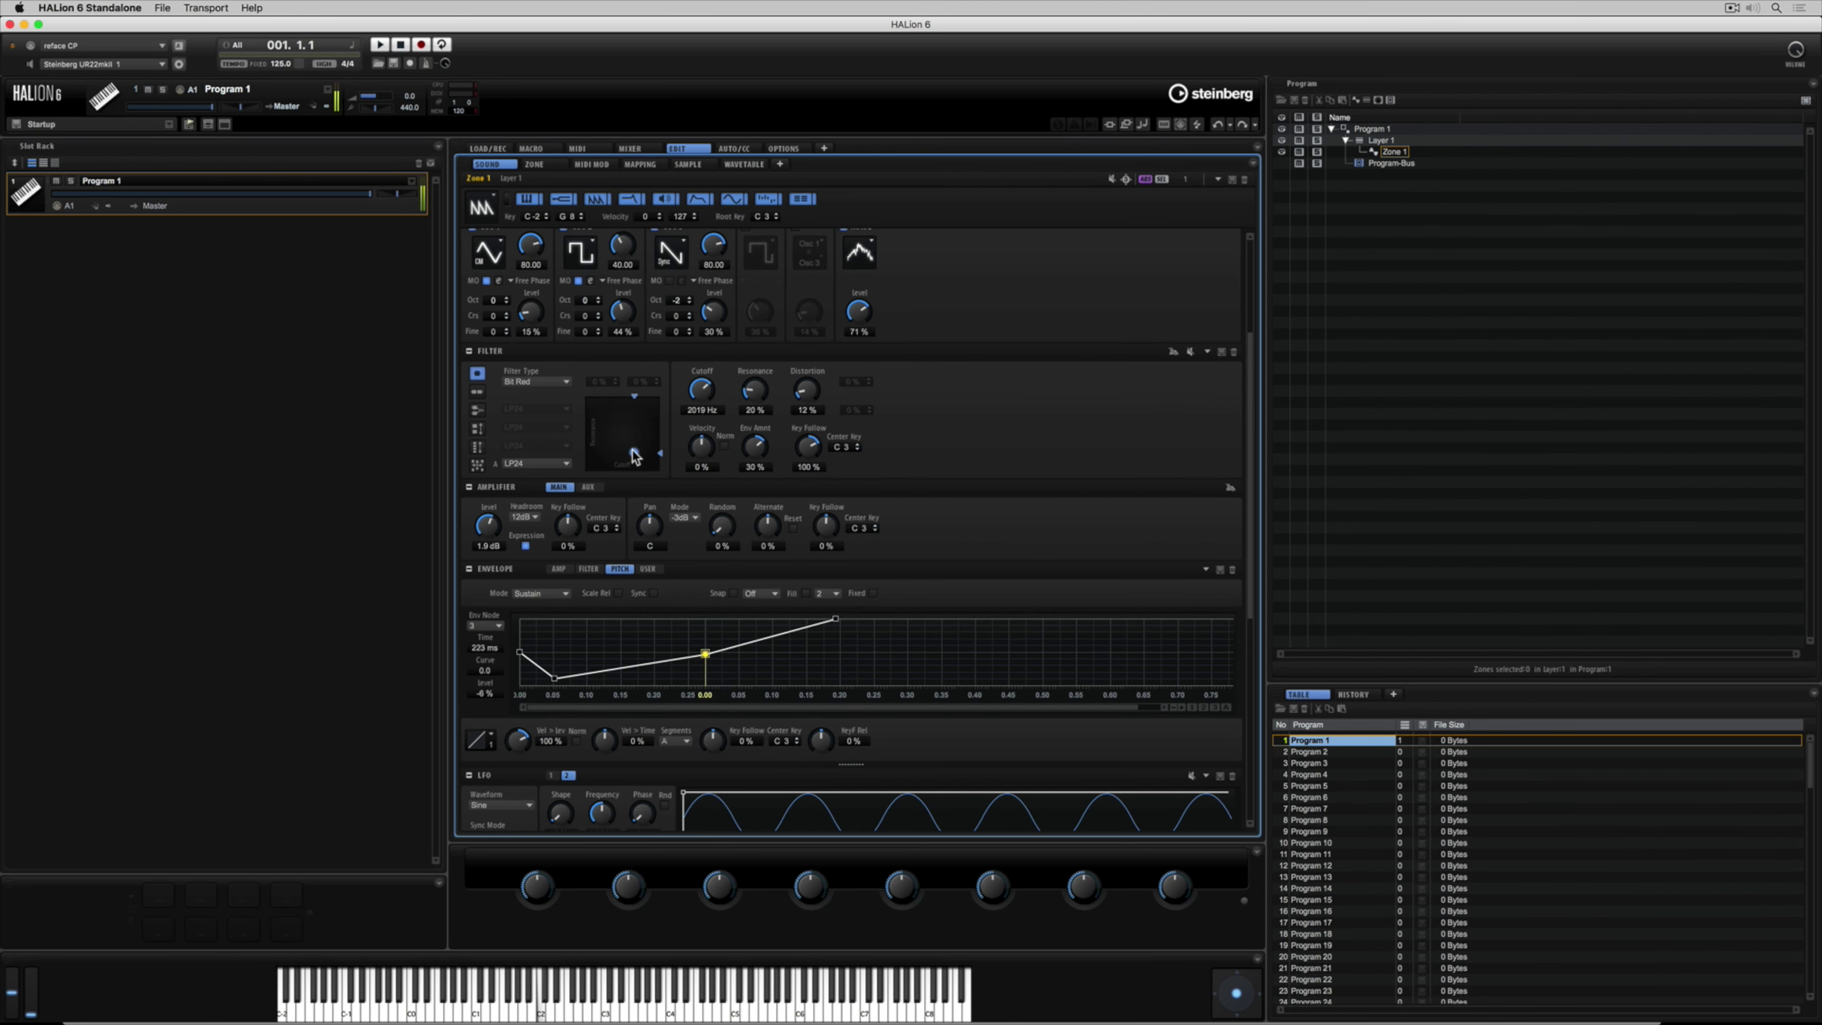
drag(634, 452, 633, 439)
scroll(936, 419, up, 5)
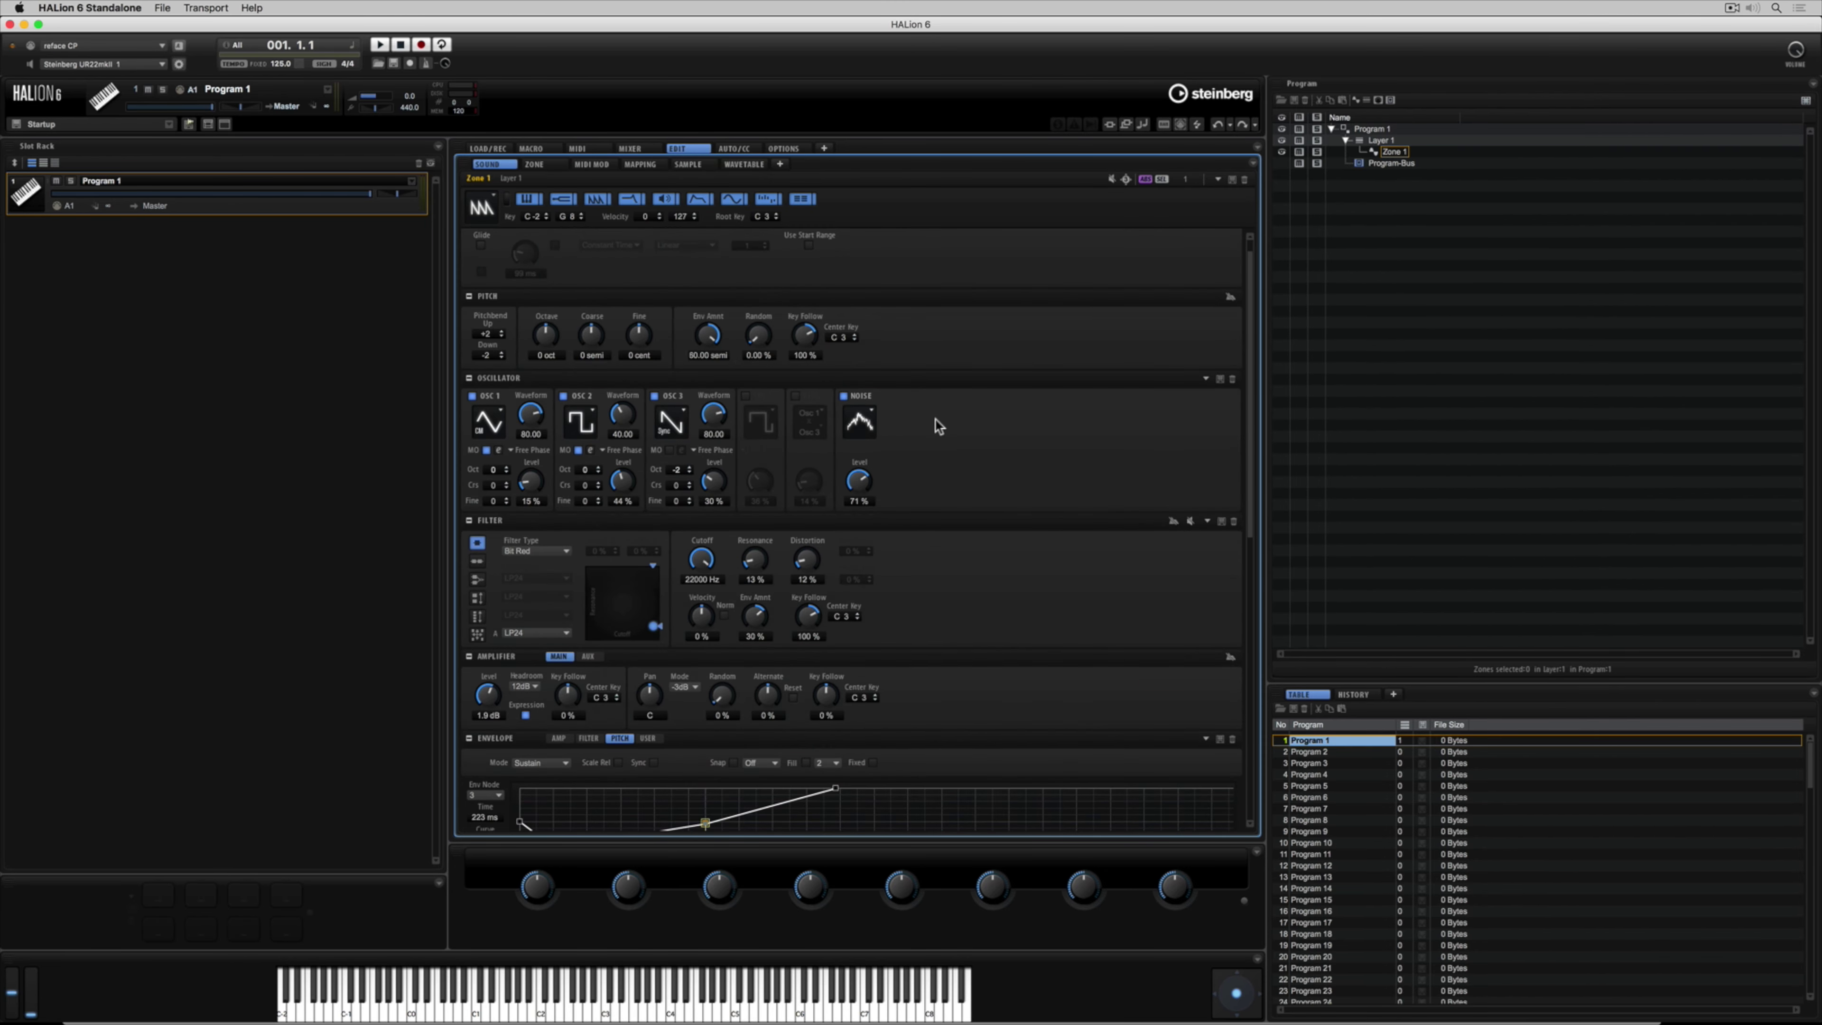
Step: Reset the pitch envelope amount to 0 semitones
double_click(707, 356)
key(Return)
scroll(1055, 530, down, 10)
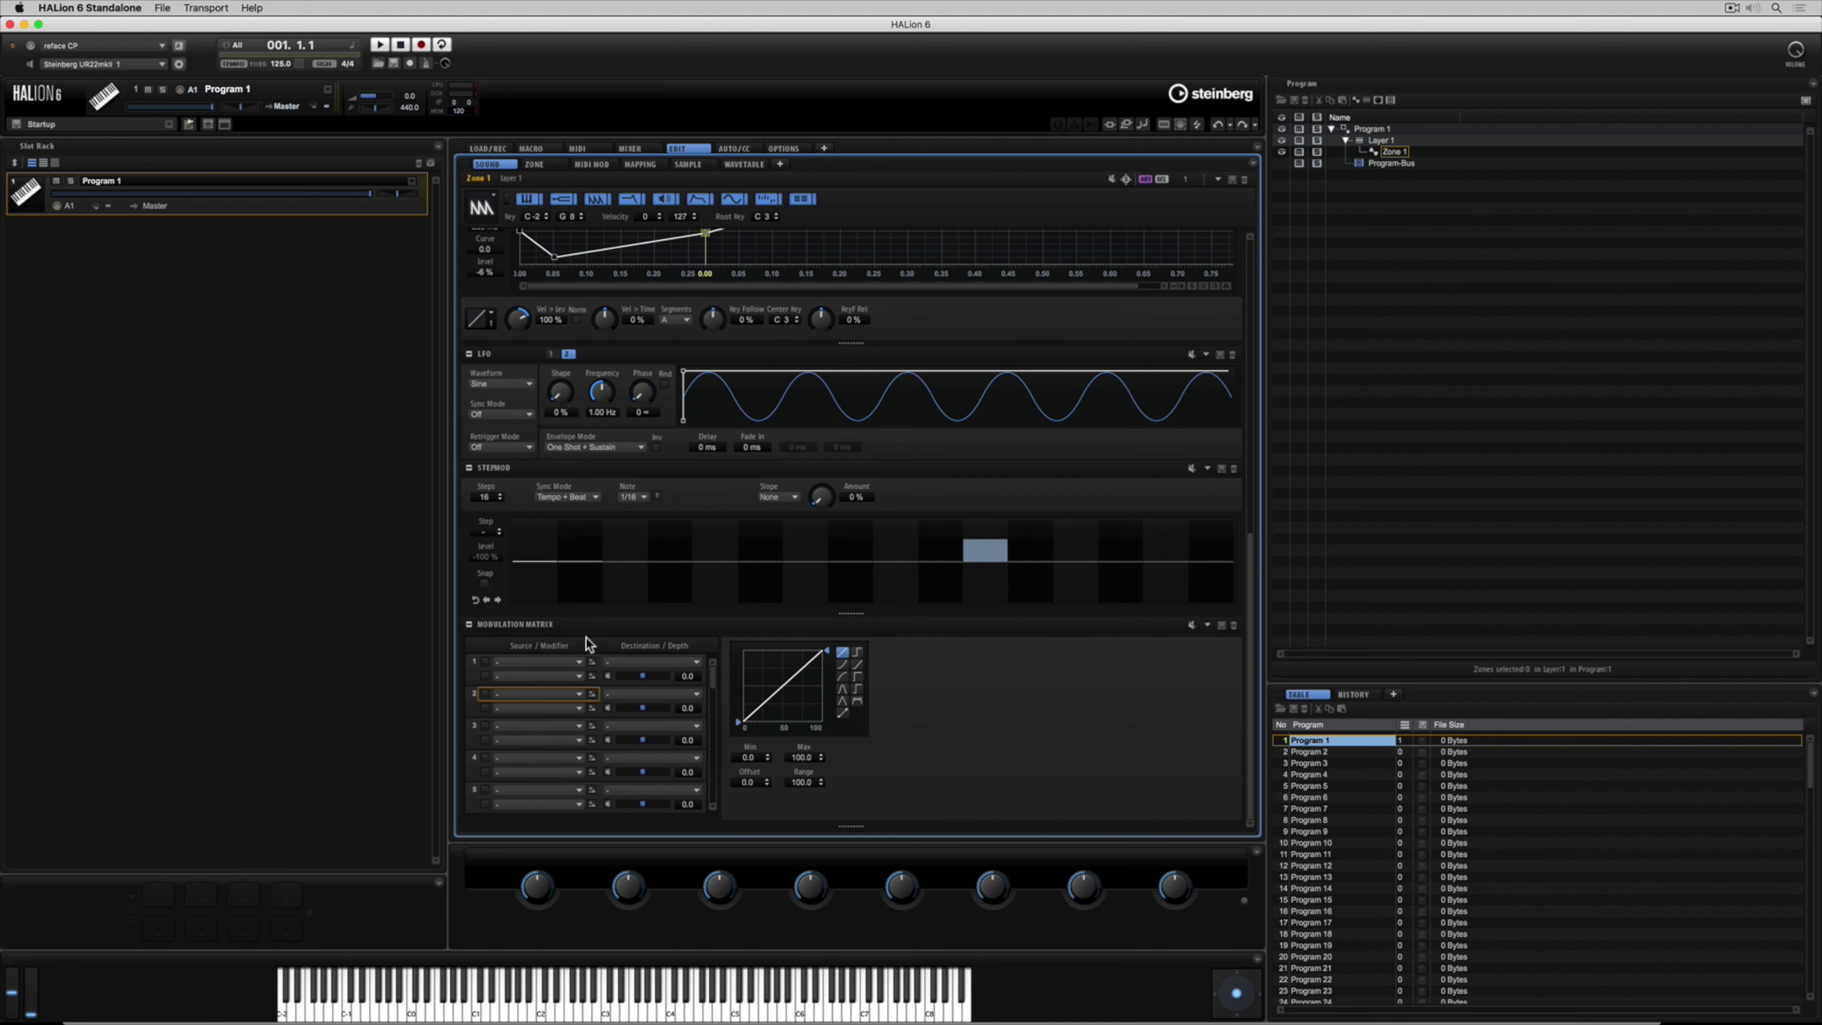
Step: Route LFO 1 to filter Cutoff in modulation matrix slot 1 at depth 87.3
click(552, 659)
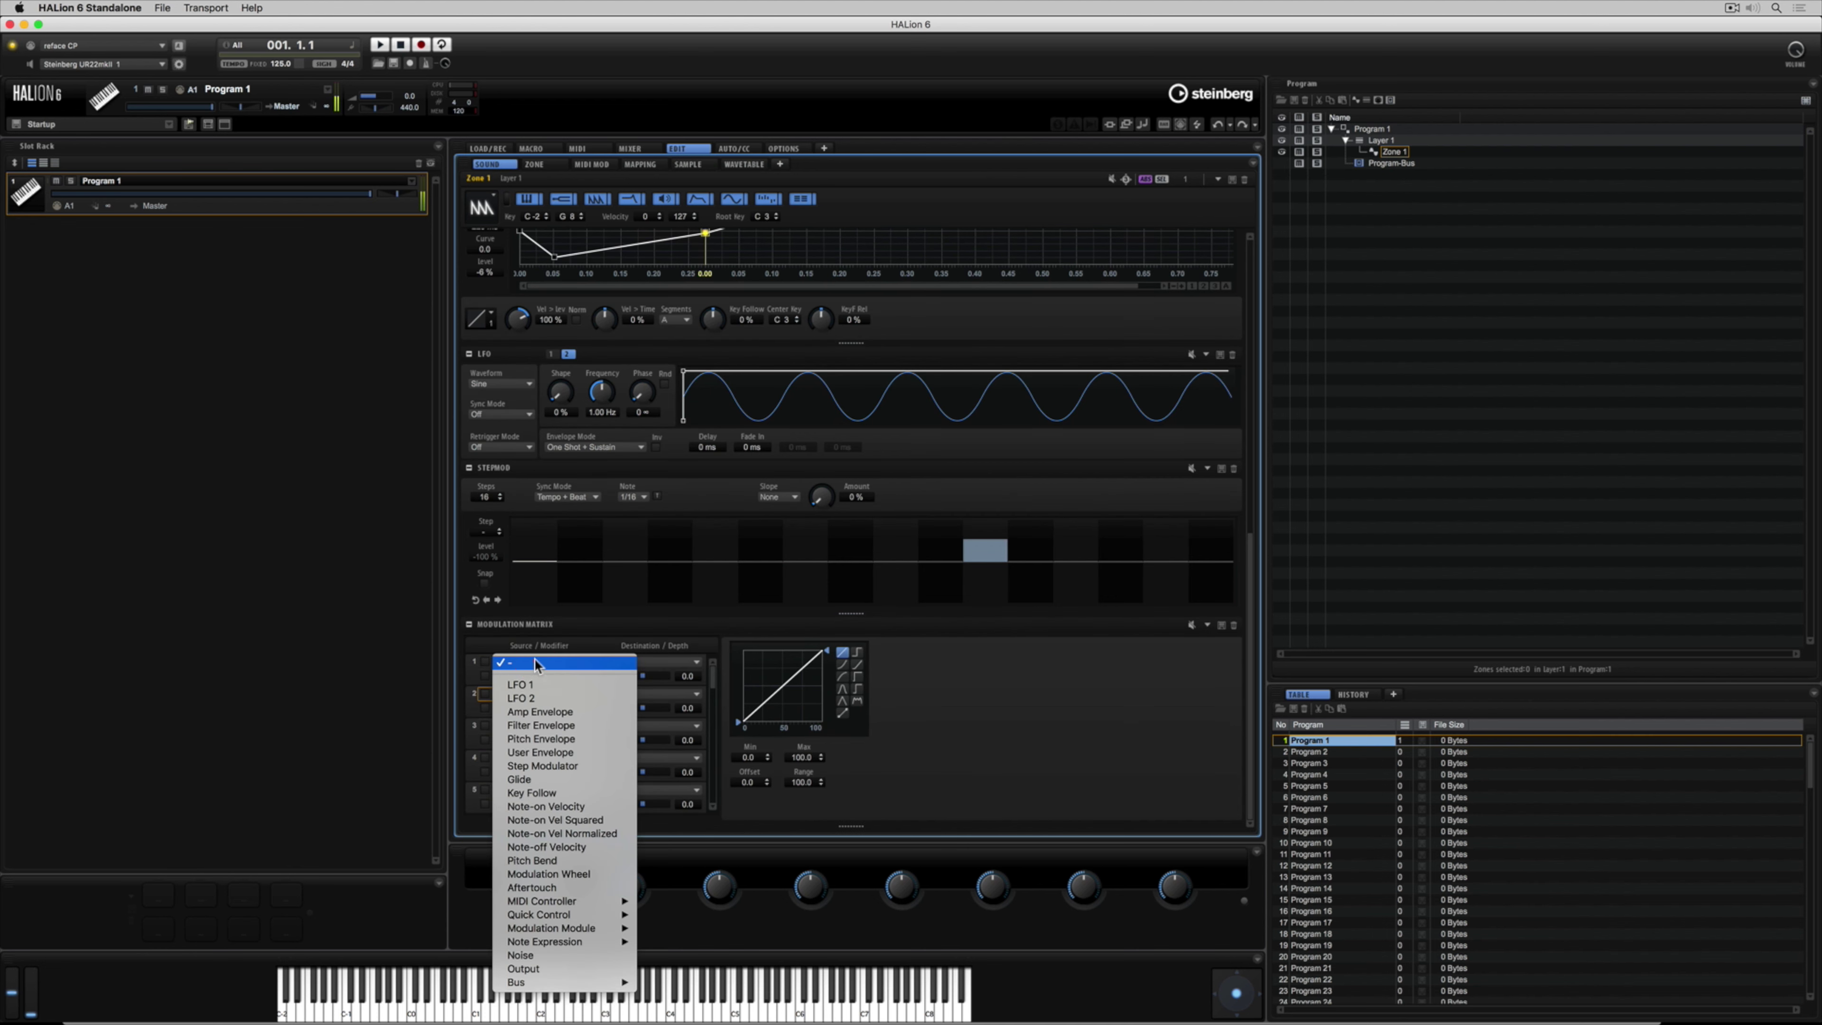
click(529, 685)
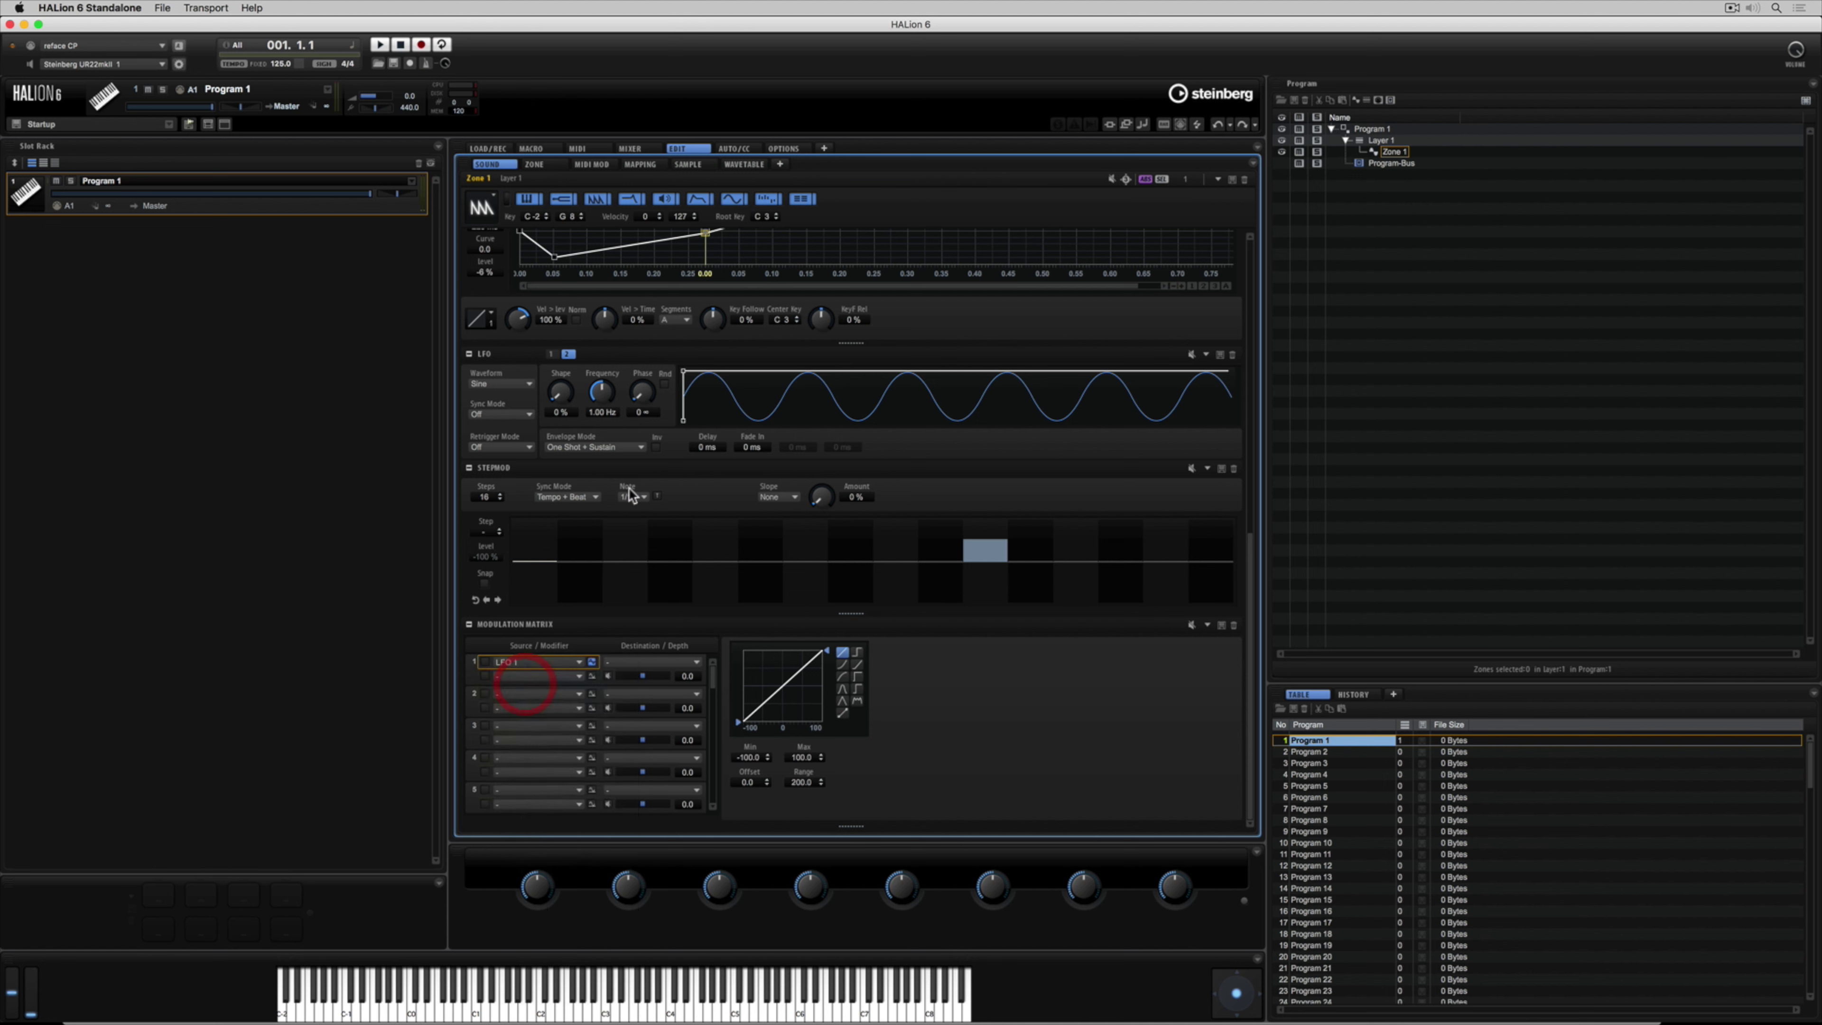
click(551, 354)
click(610, 662)
click(642, 700)
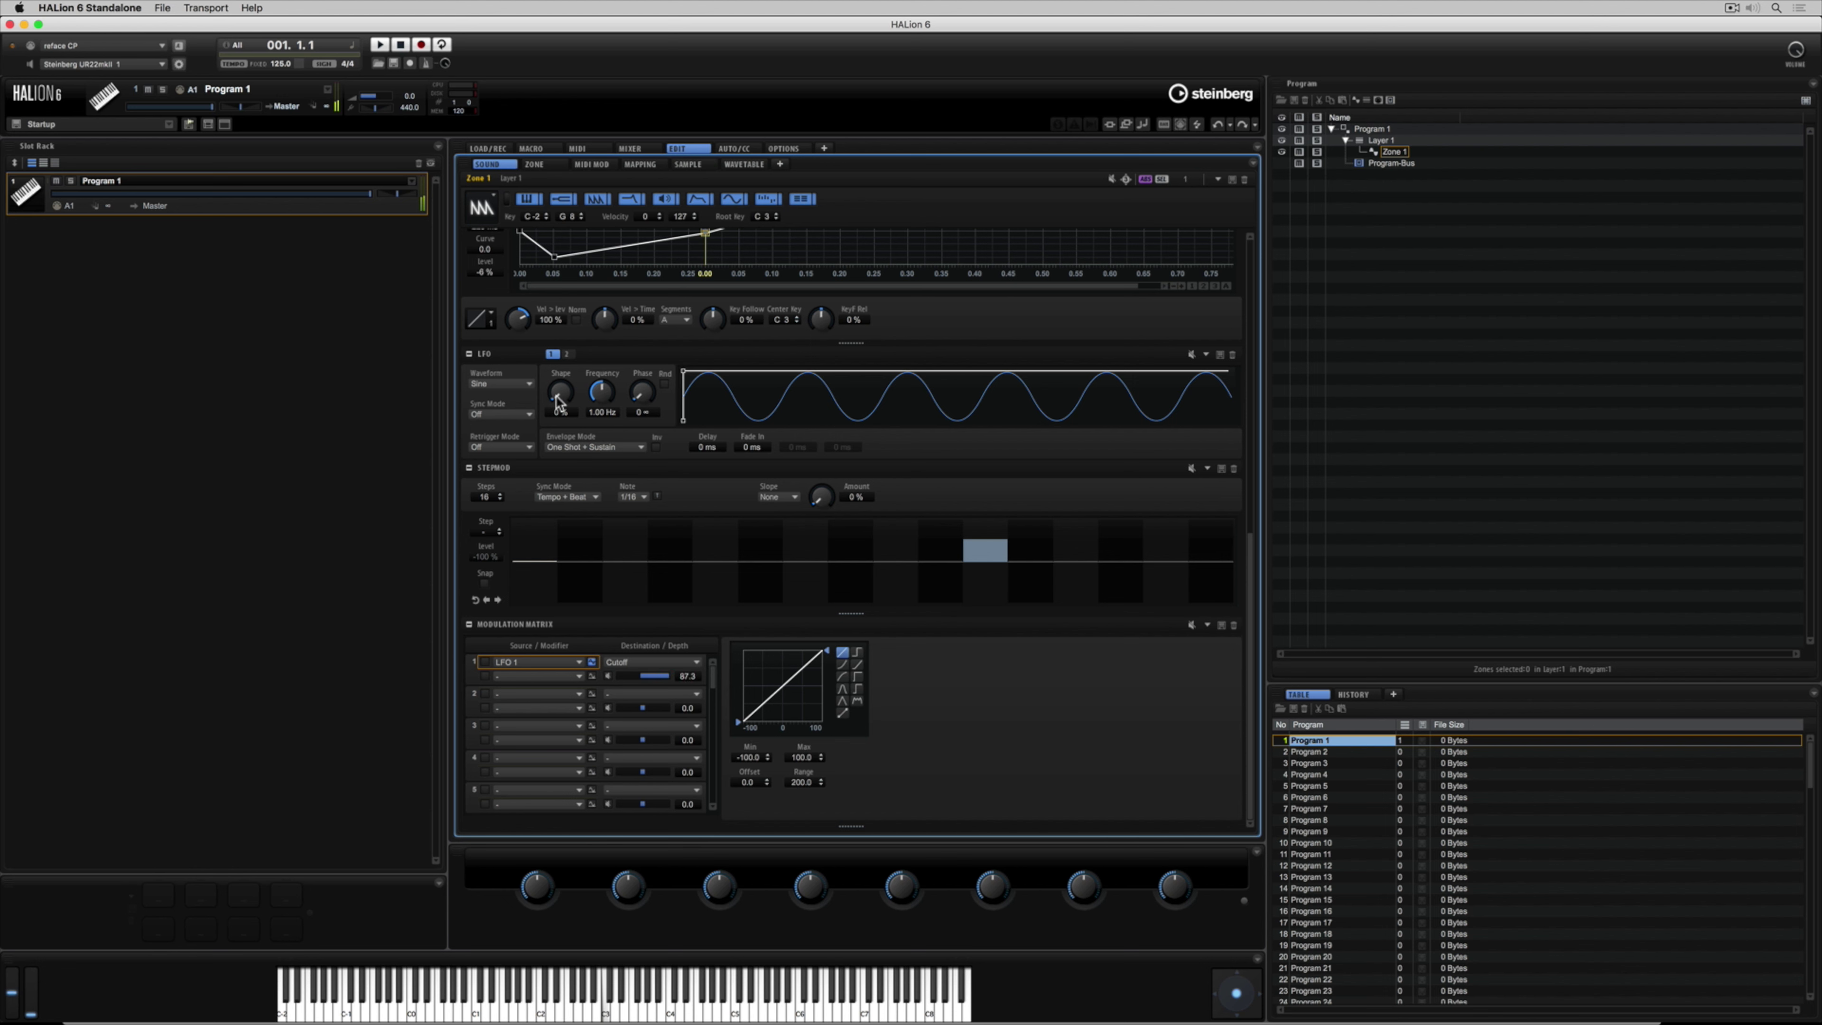
mouse_move(561, 393)
mouse_down()
mouse_move(566, 349)
mouse_move(553, 402)
mouse_up()
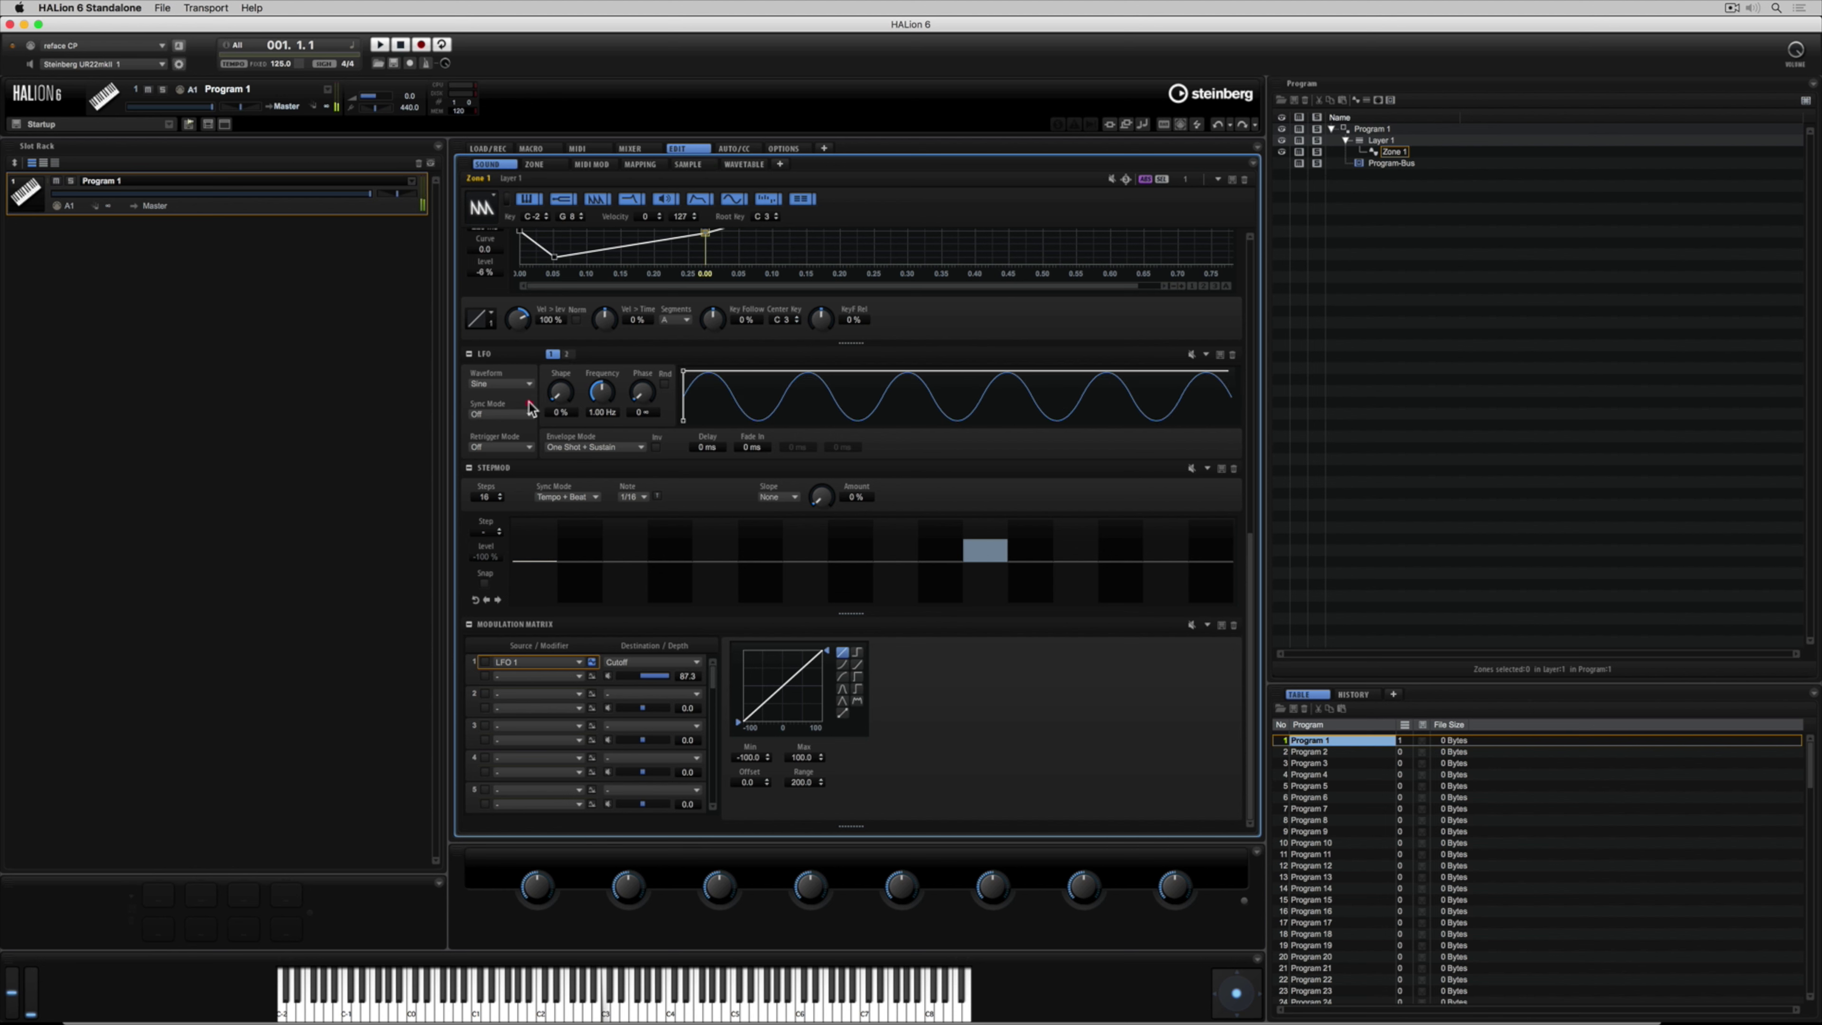
Step: Make LFO 1 a pulse wave with 46% shape and reshape the modulation curve
click(488, 384)
click(503, 400)
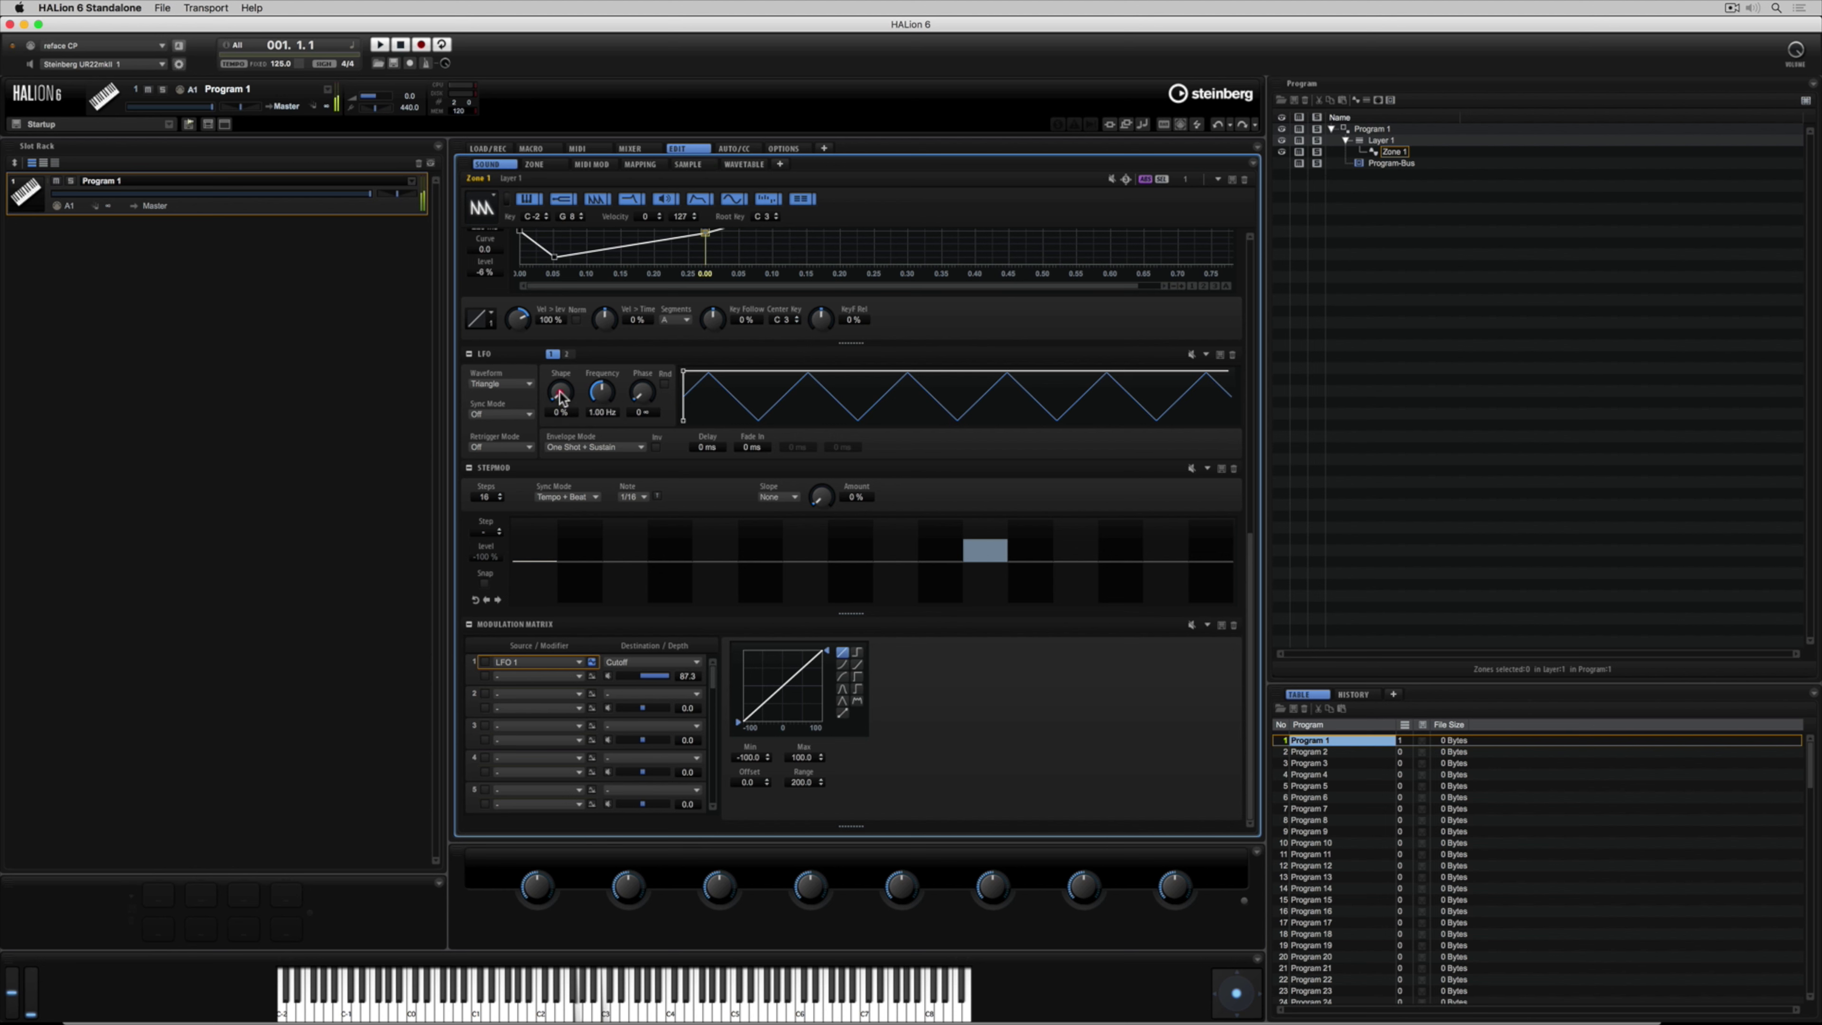
mouse_move(559, 389)
mouse_down()
mouse_move(595, 398)
mouse_move(602, 341)
mouse_up()
click(846, 676)
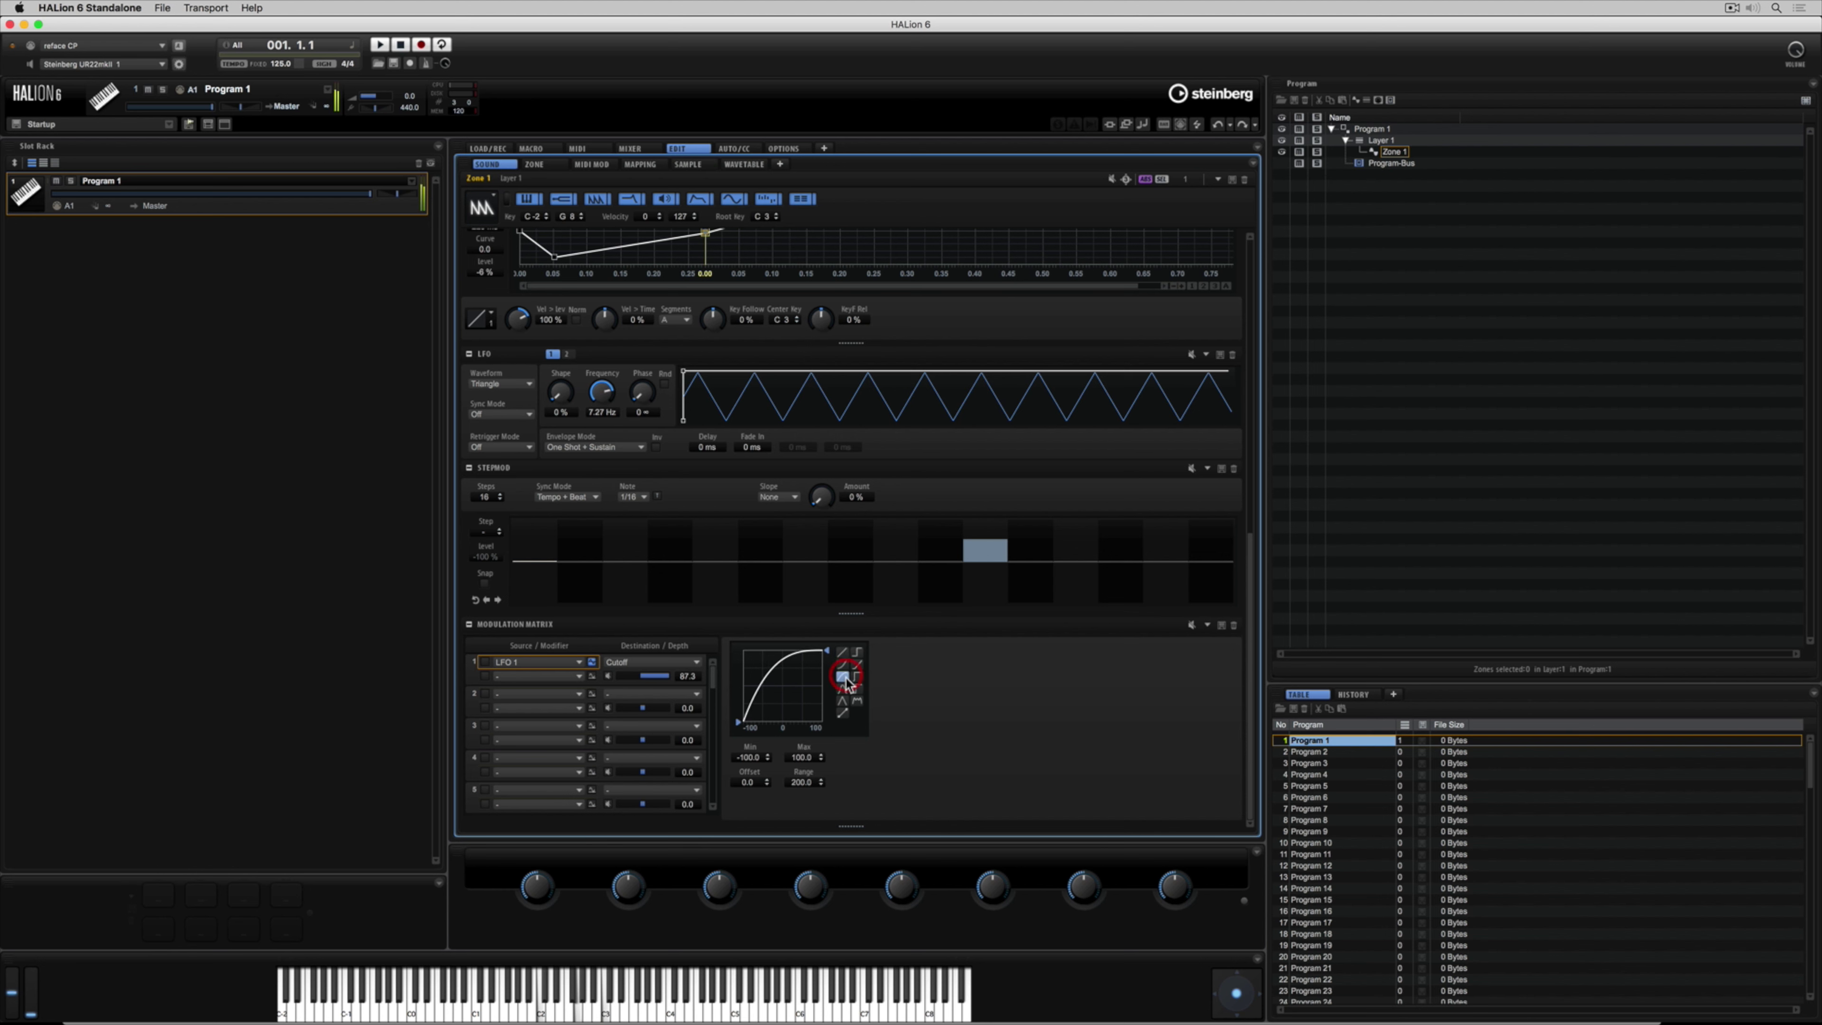
click(843, 689)
drag(606, 392, 594, 409)
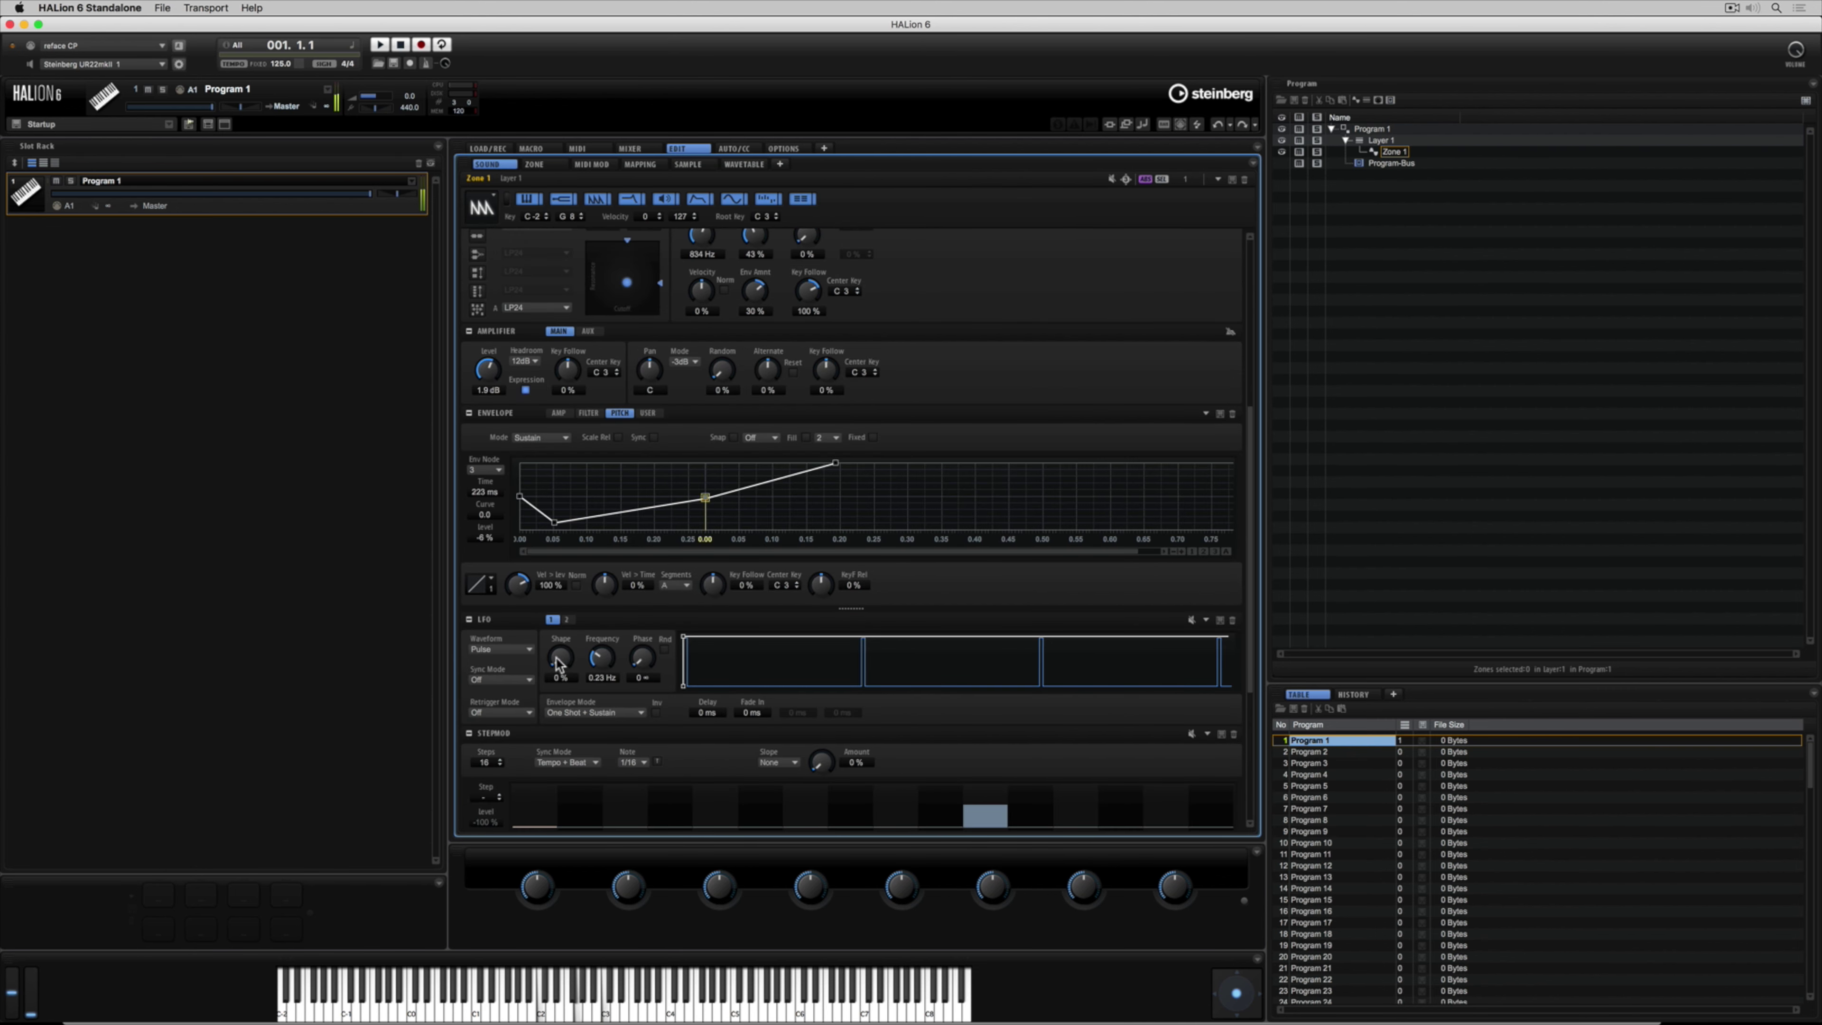
drag(559, 664, 602, 635)
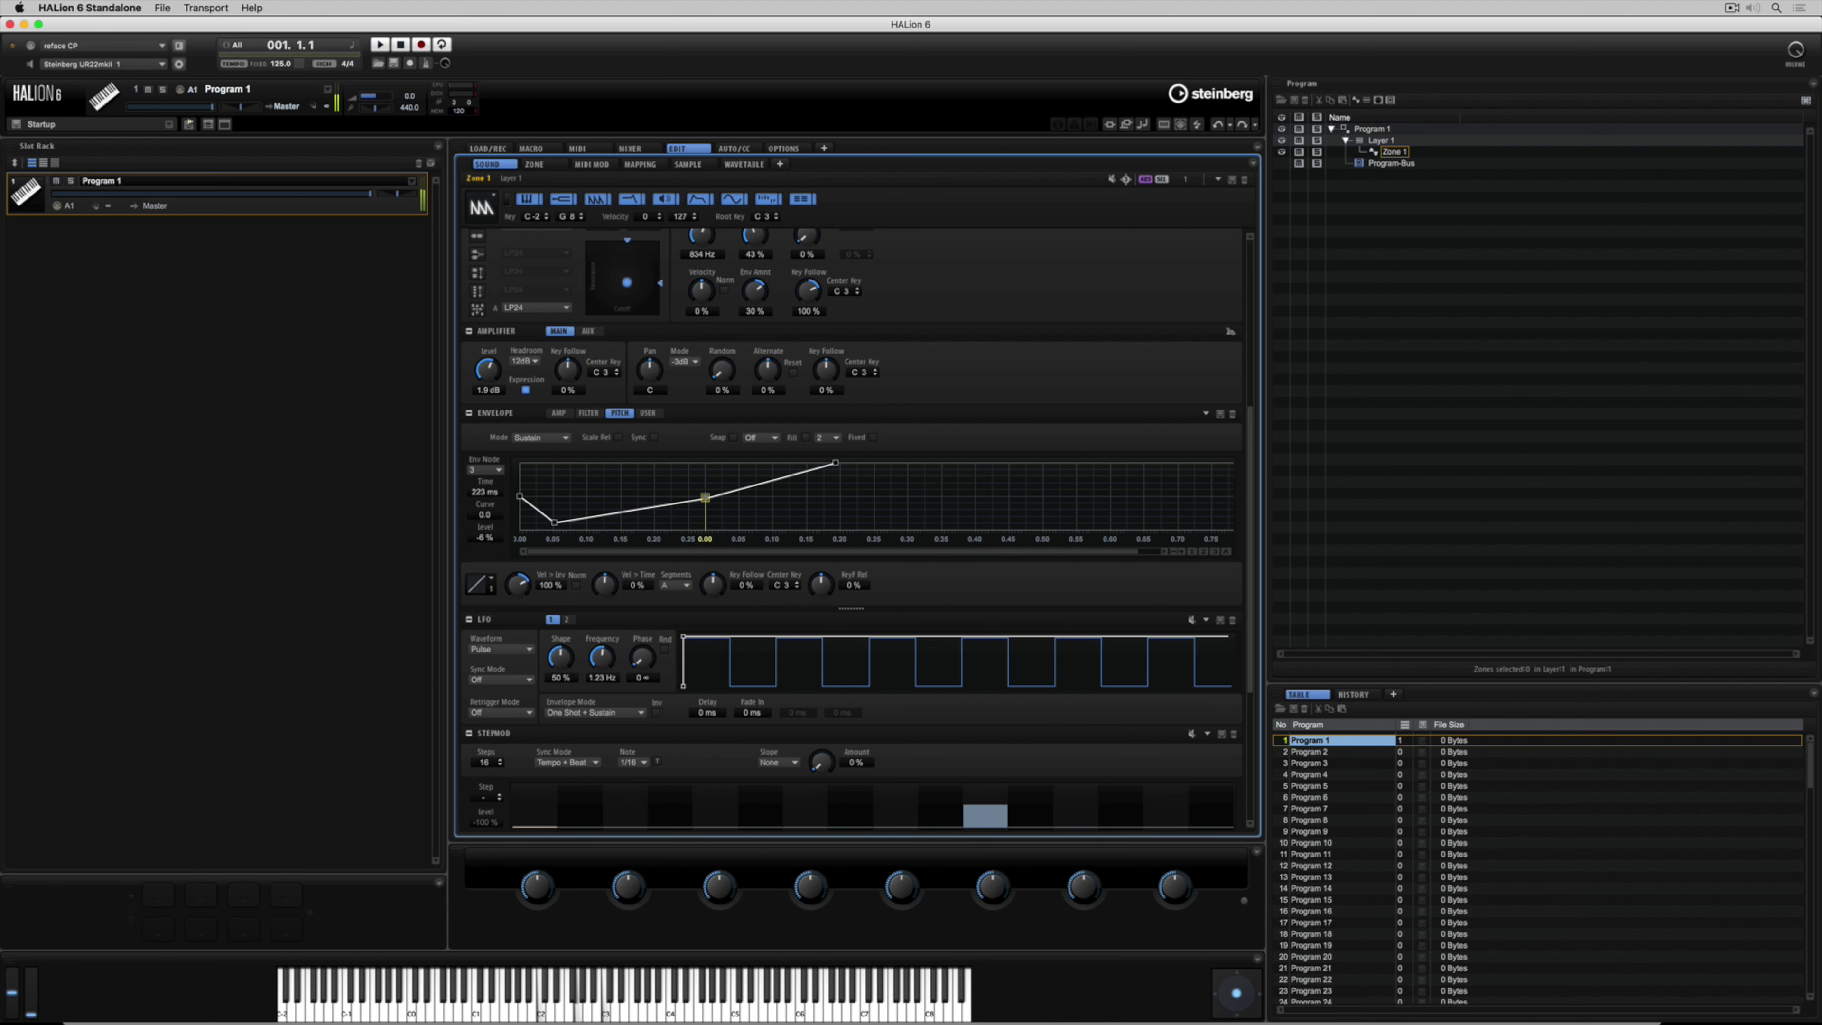
Step: Sync LFO 1 to Tempo + Retrig at 32/4 and shift its phase
click(509, 681)
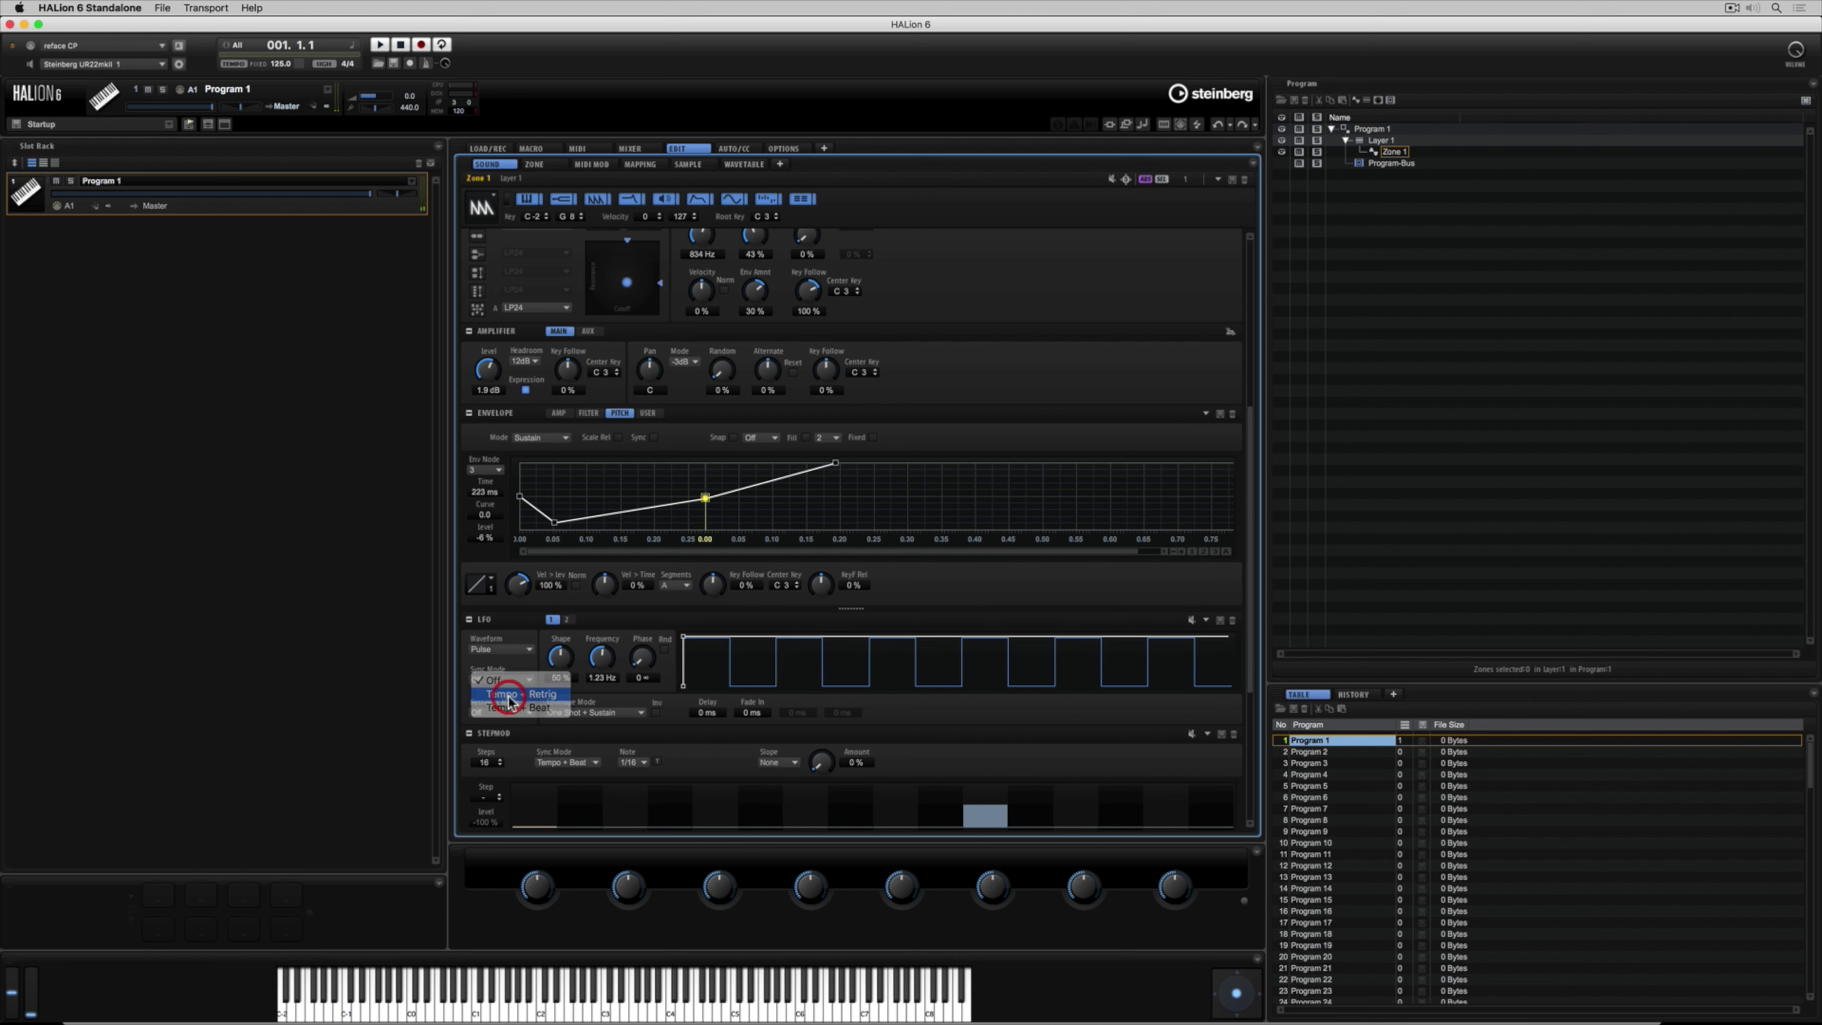
click(510, 703)
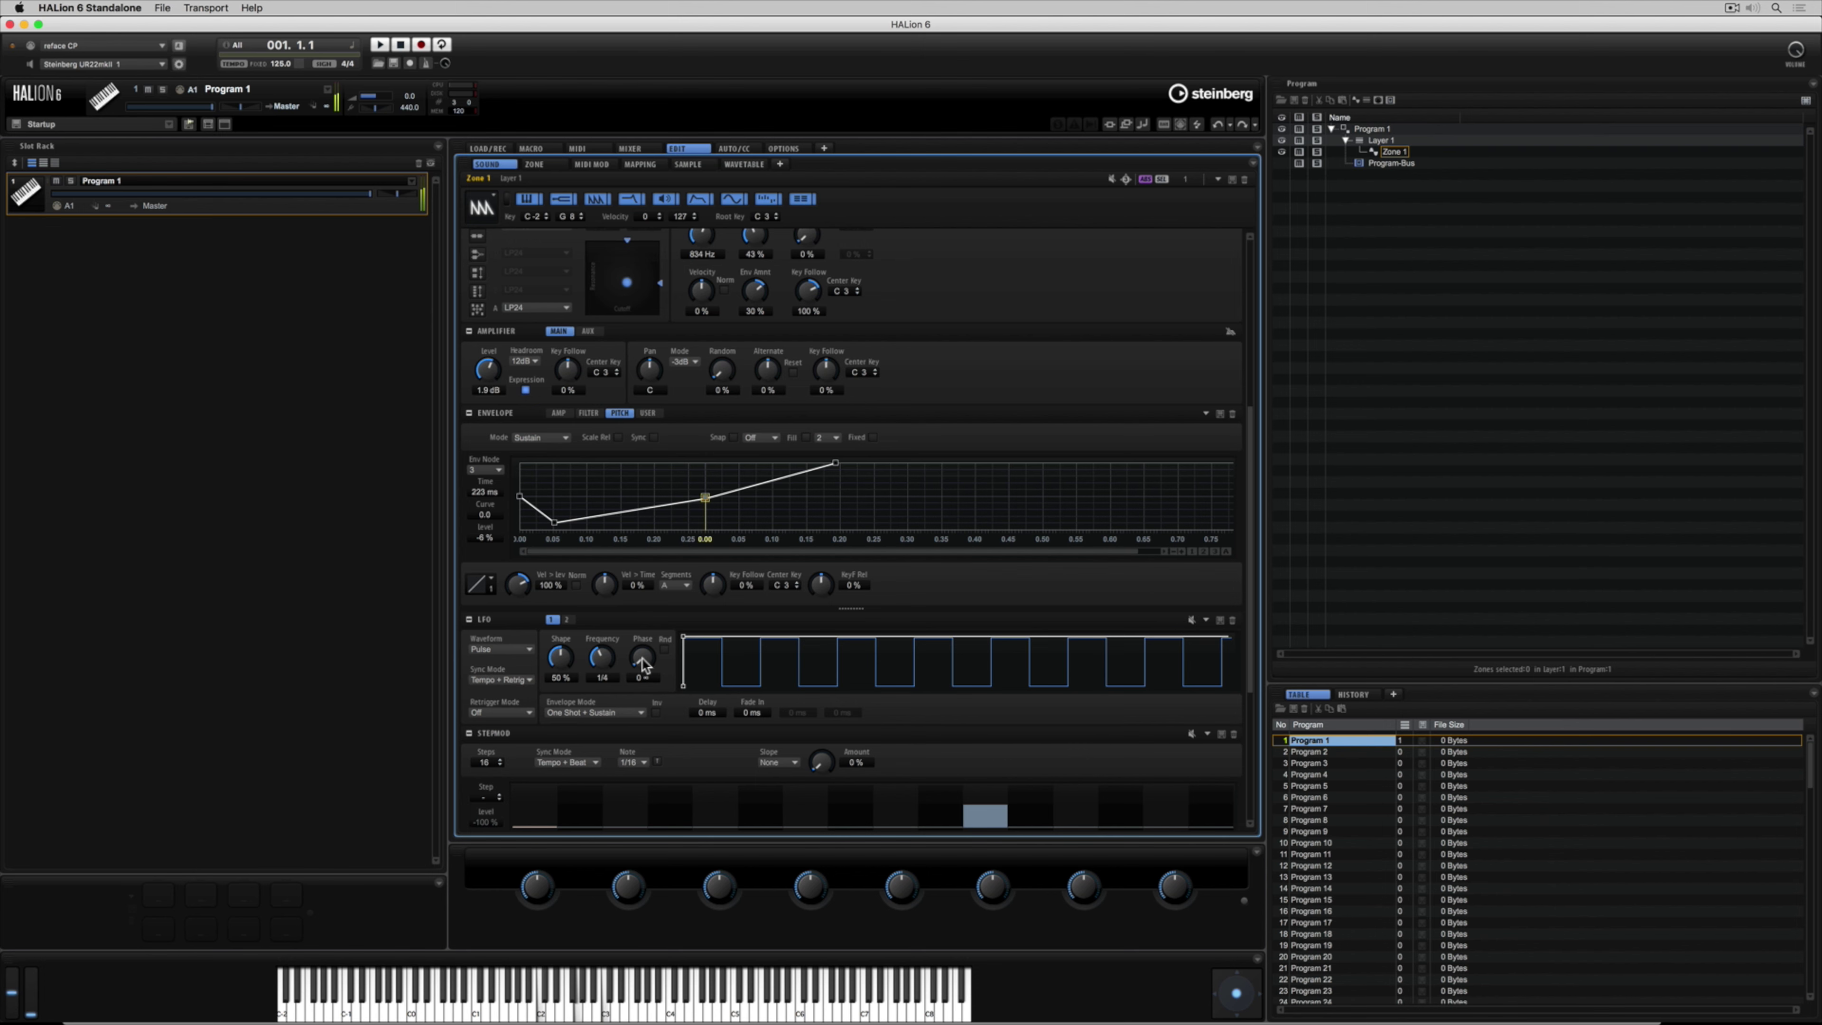
drag(642, 659, 602, 631)
scroll(750, 668, down, 5)
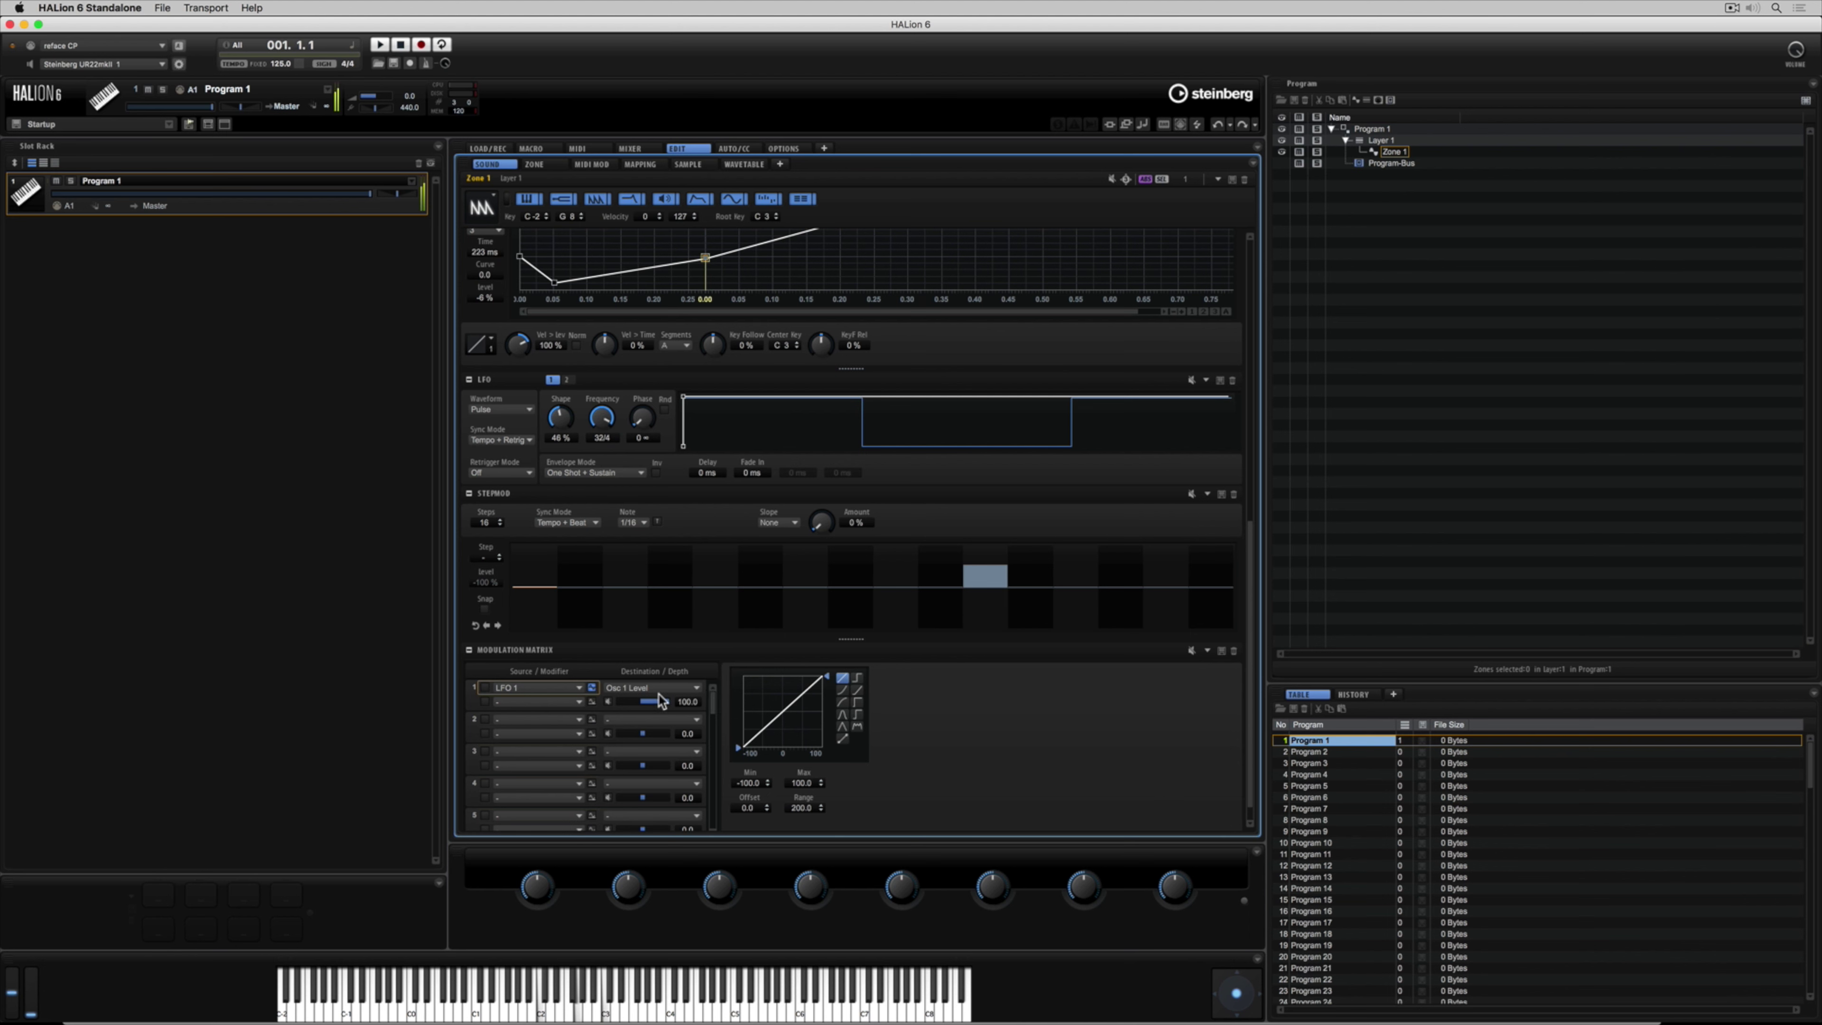
Step: Invert LFO 1's depth on Osc 1 Level, use a triangle curve, and make LFO 1 a saw
drag(664, 701, 608, 707)
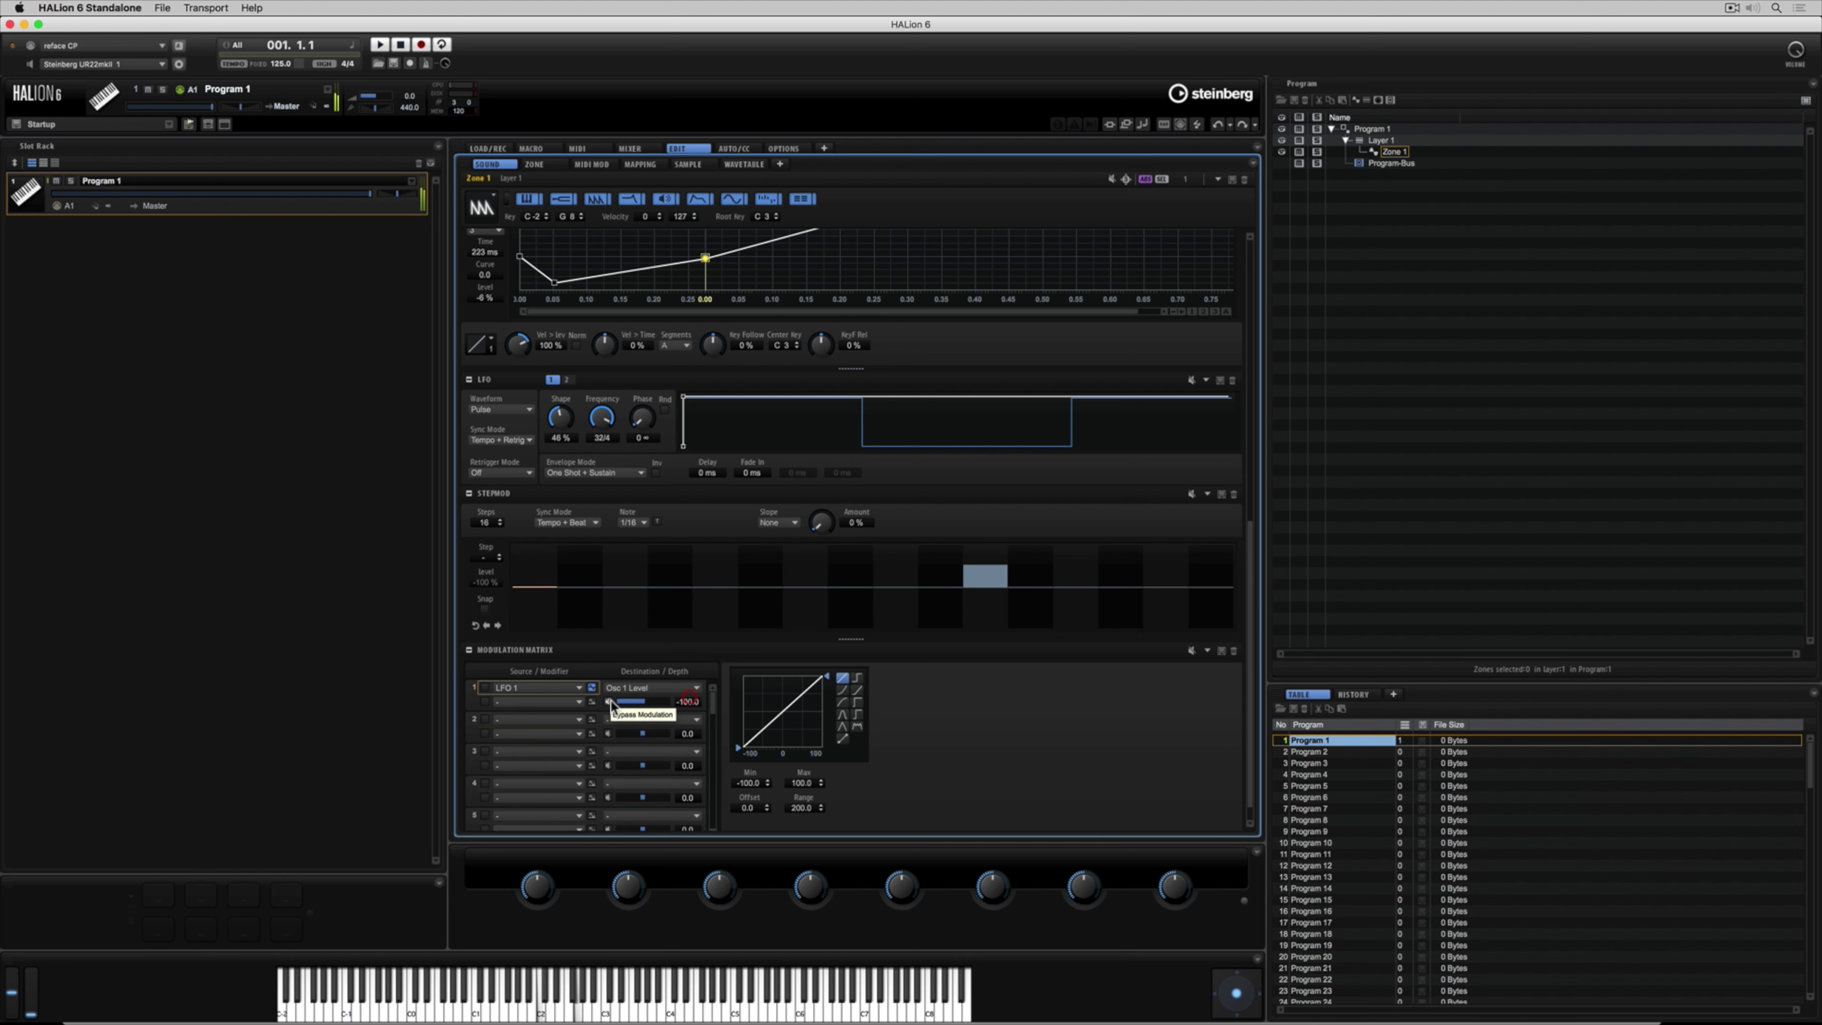
click(842, 714)
click(843, 726)
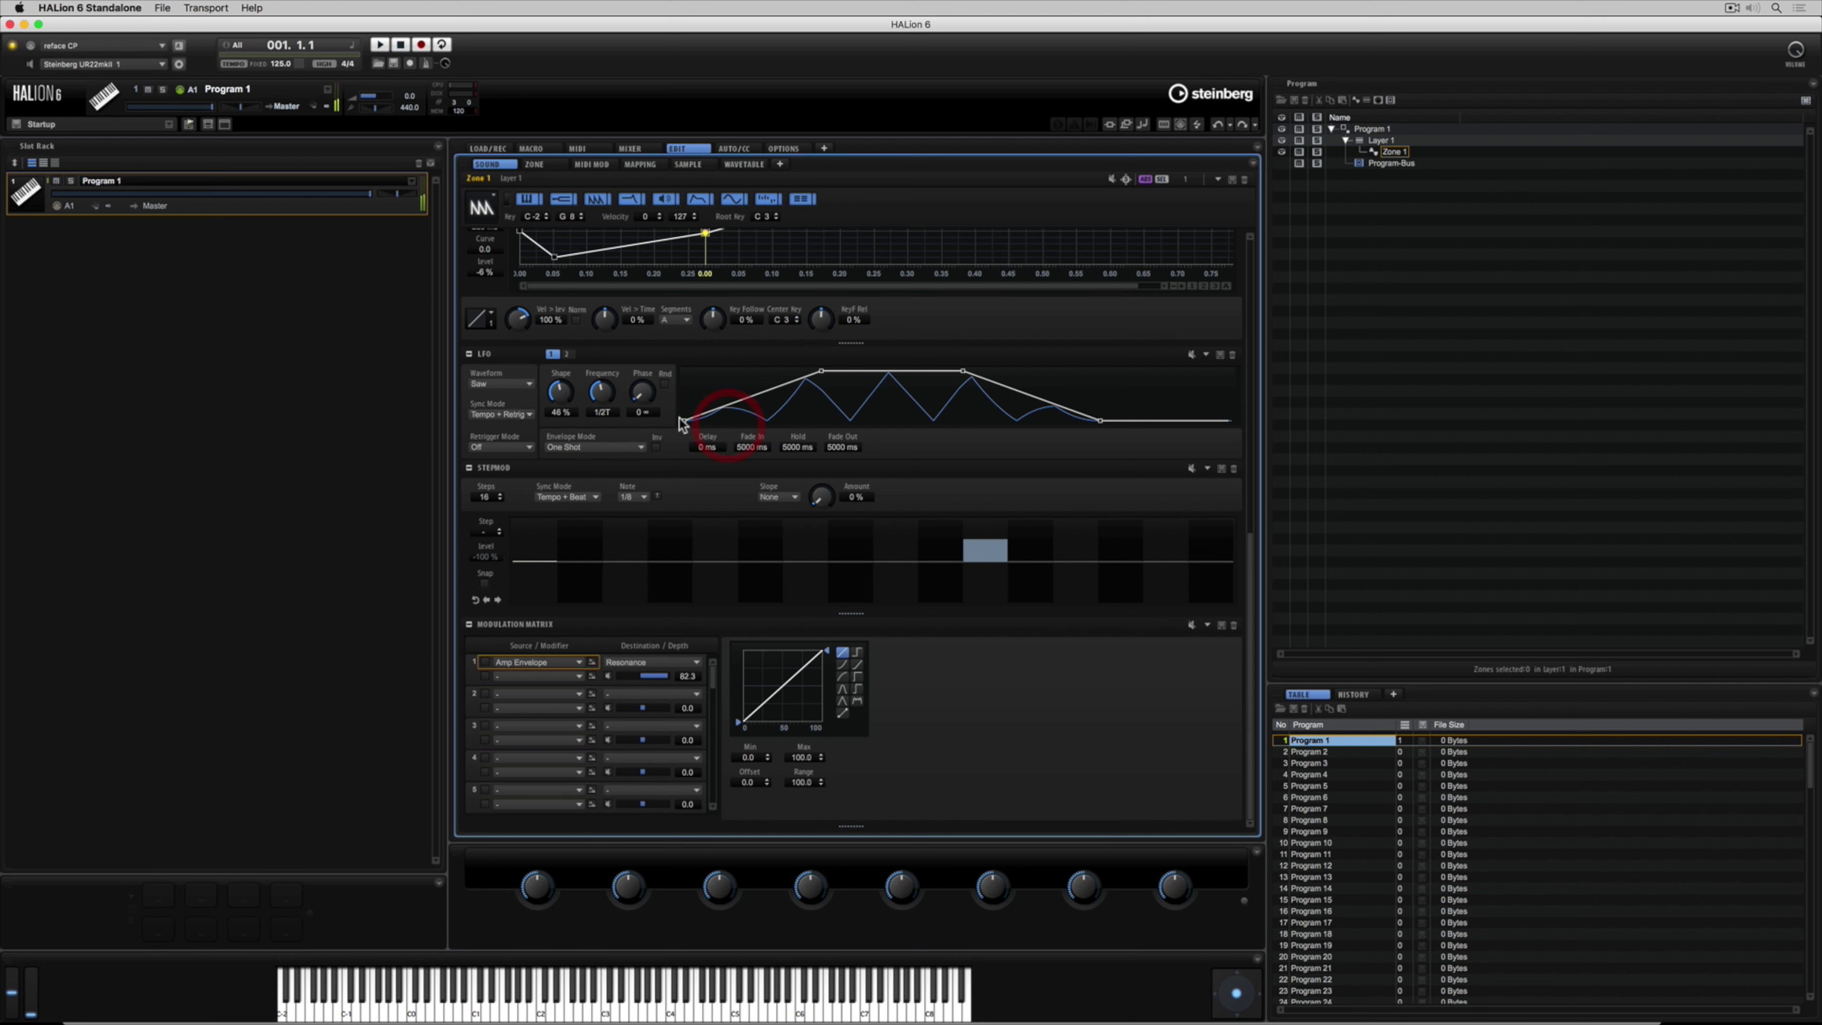
mouse_move(685, 421)
mouse_down()
mouse_move(738, 422)
mouse_move(685, 421)
mouse_up()
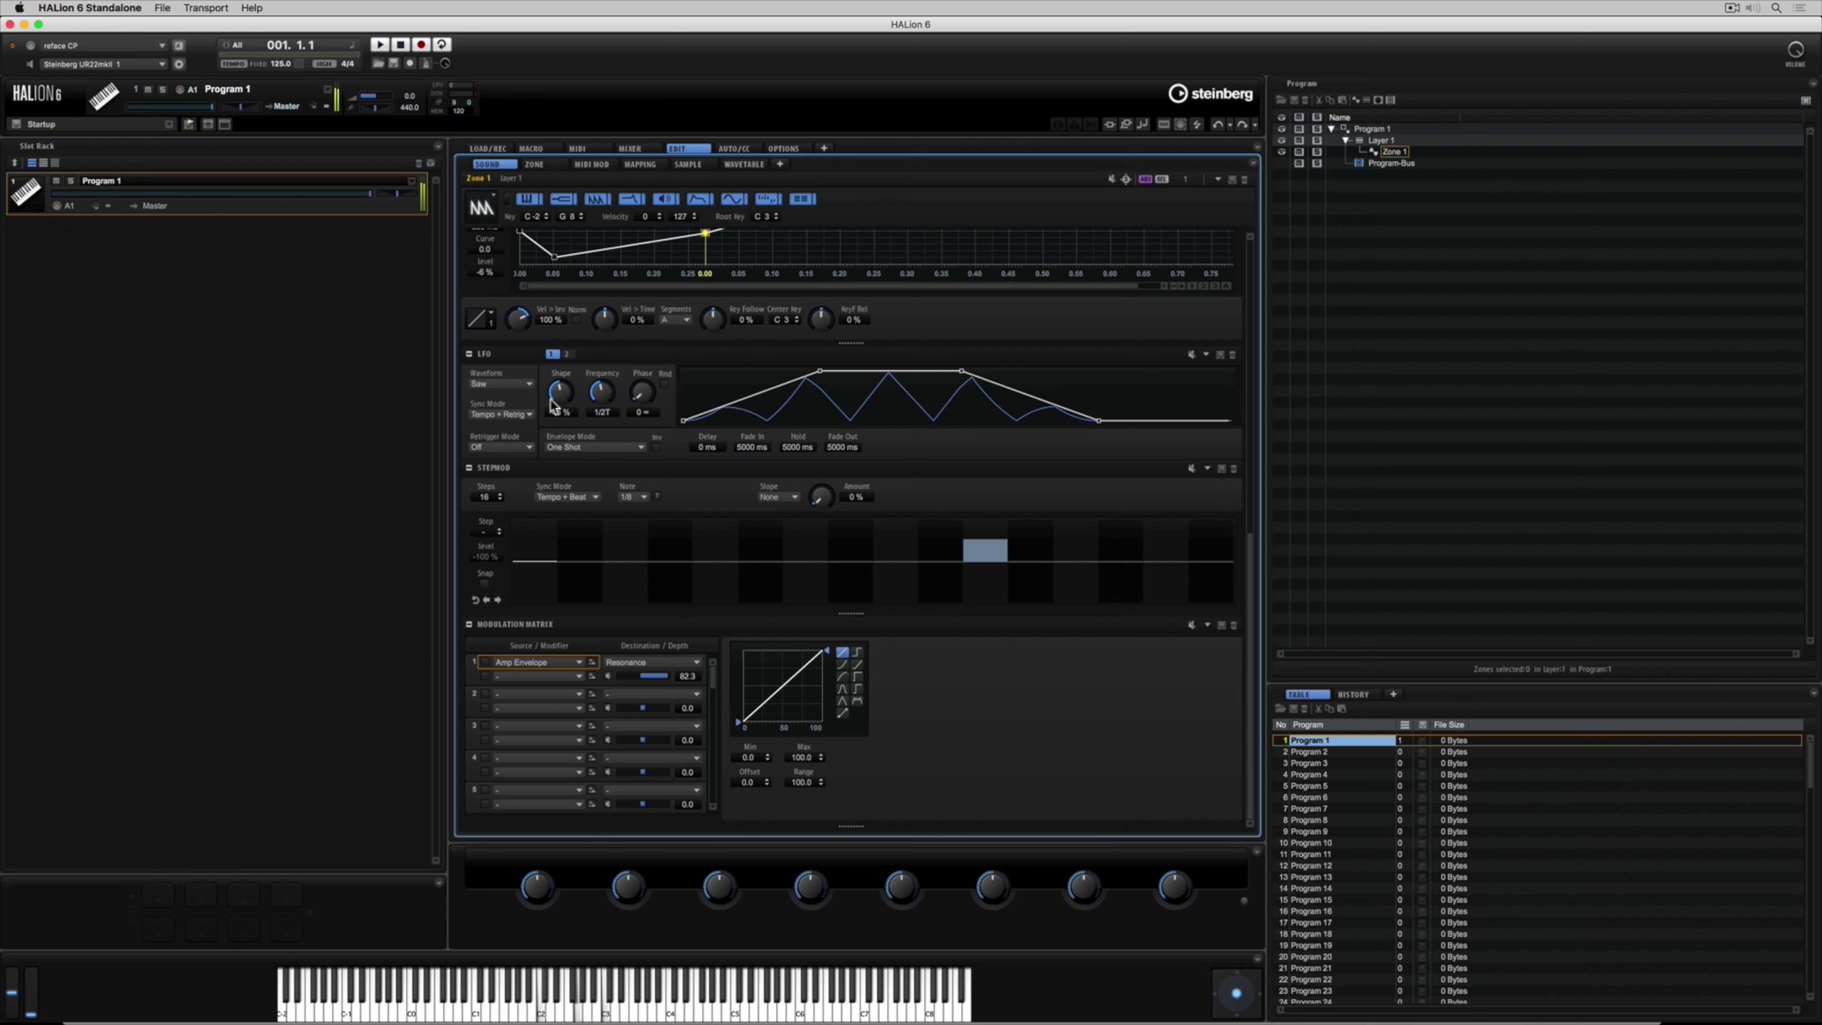
mouse_move(560, 392)
mouse_down()
mouse_move(510, 497)
mouse_move(539, 402)
mouse_up()
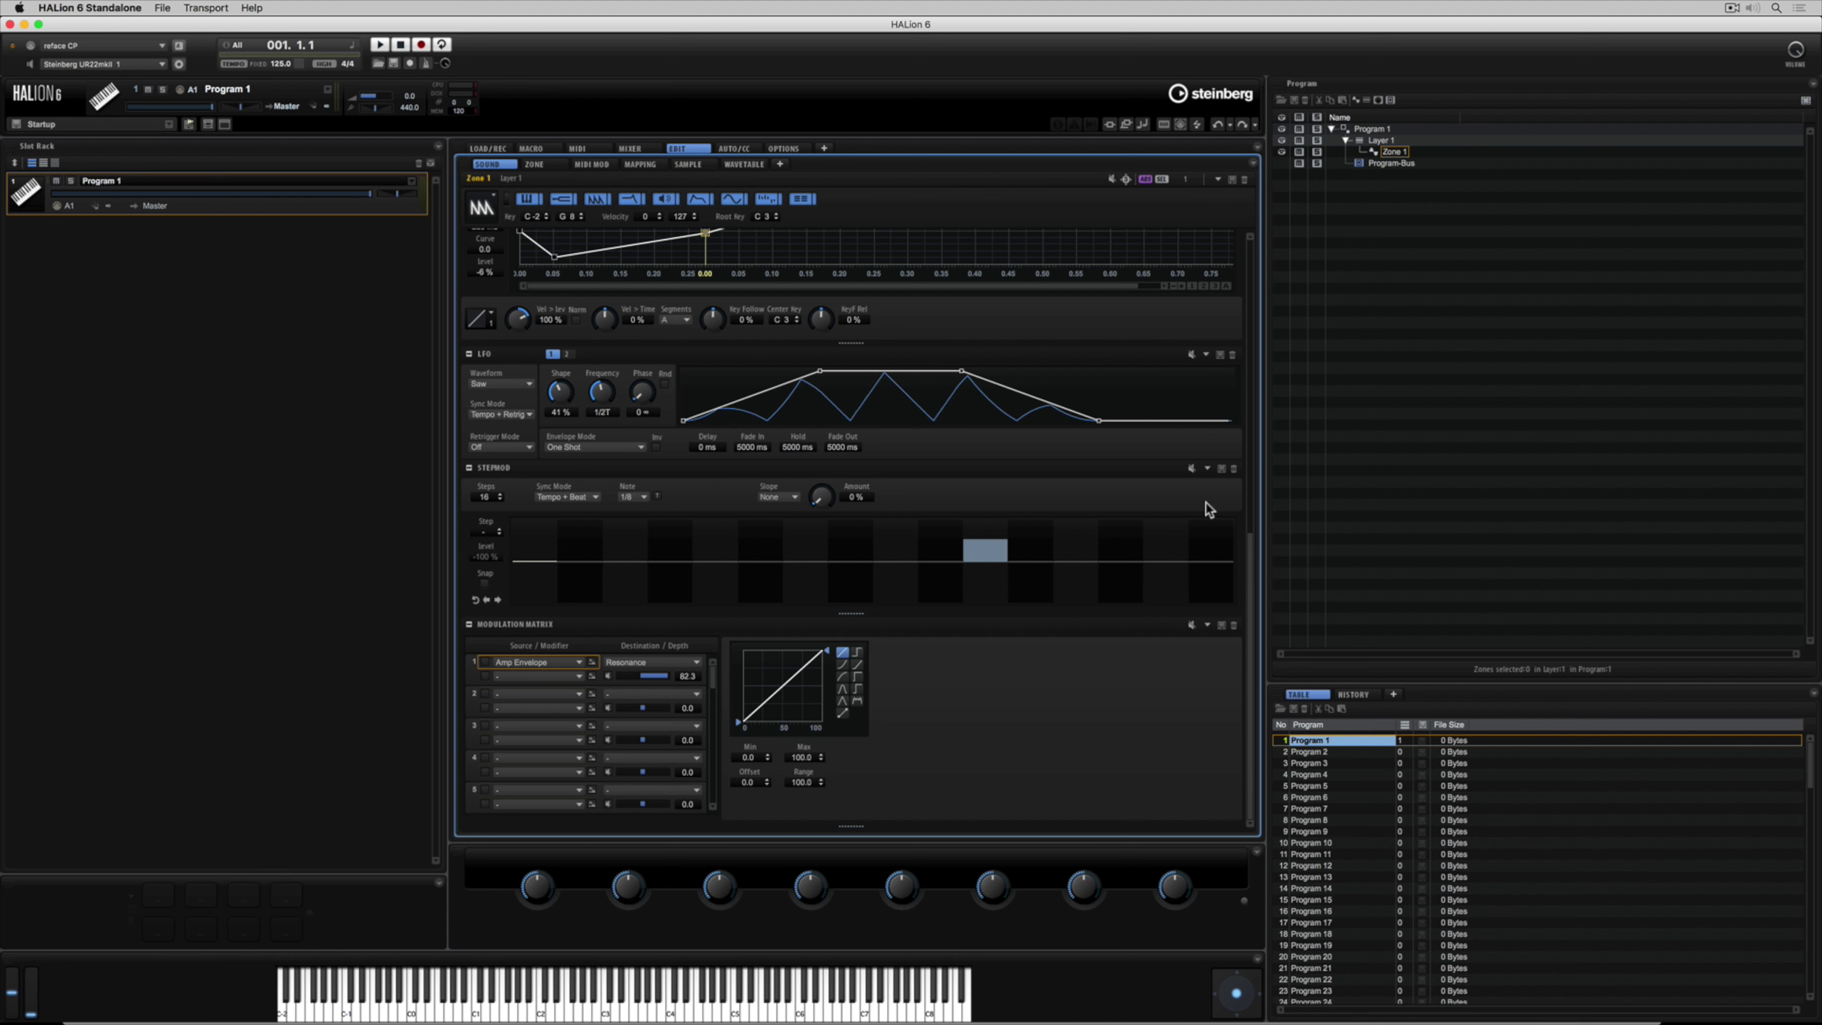
click(1221, 469)
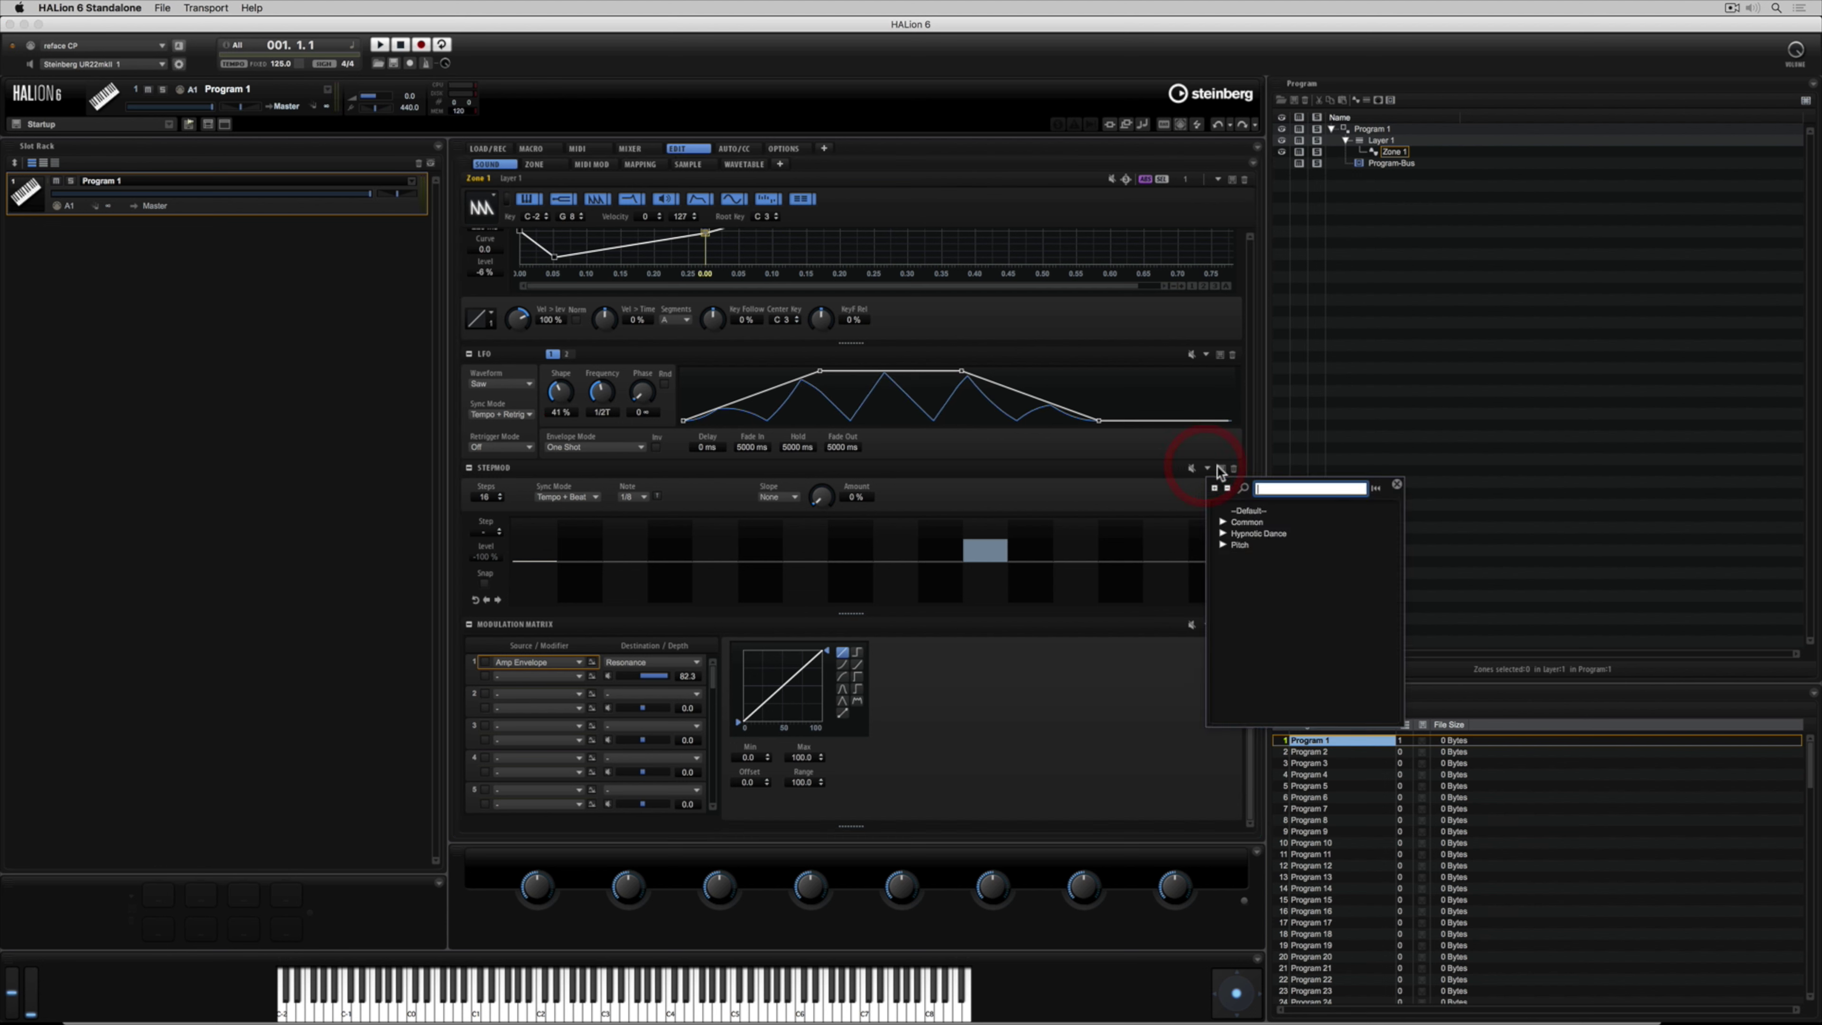
Step: Load an 8-step Hypnotic Dance pattern into the Step Modulator from the Modulation presets
click(1222, 533)
click(1239, 567)
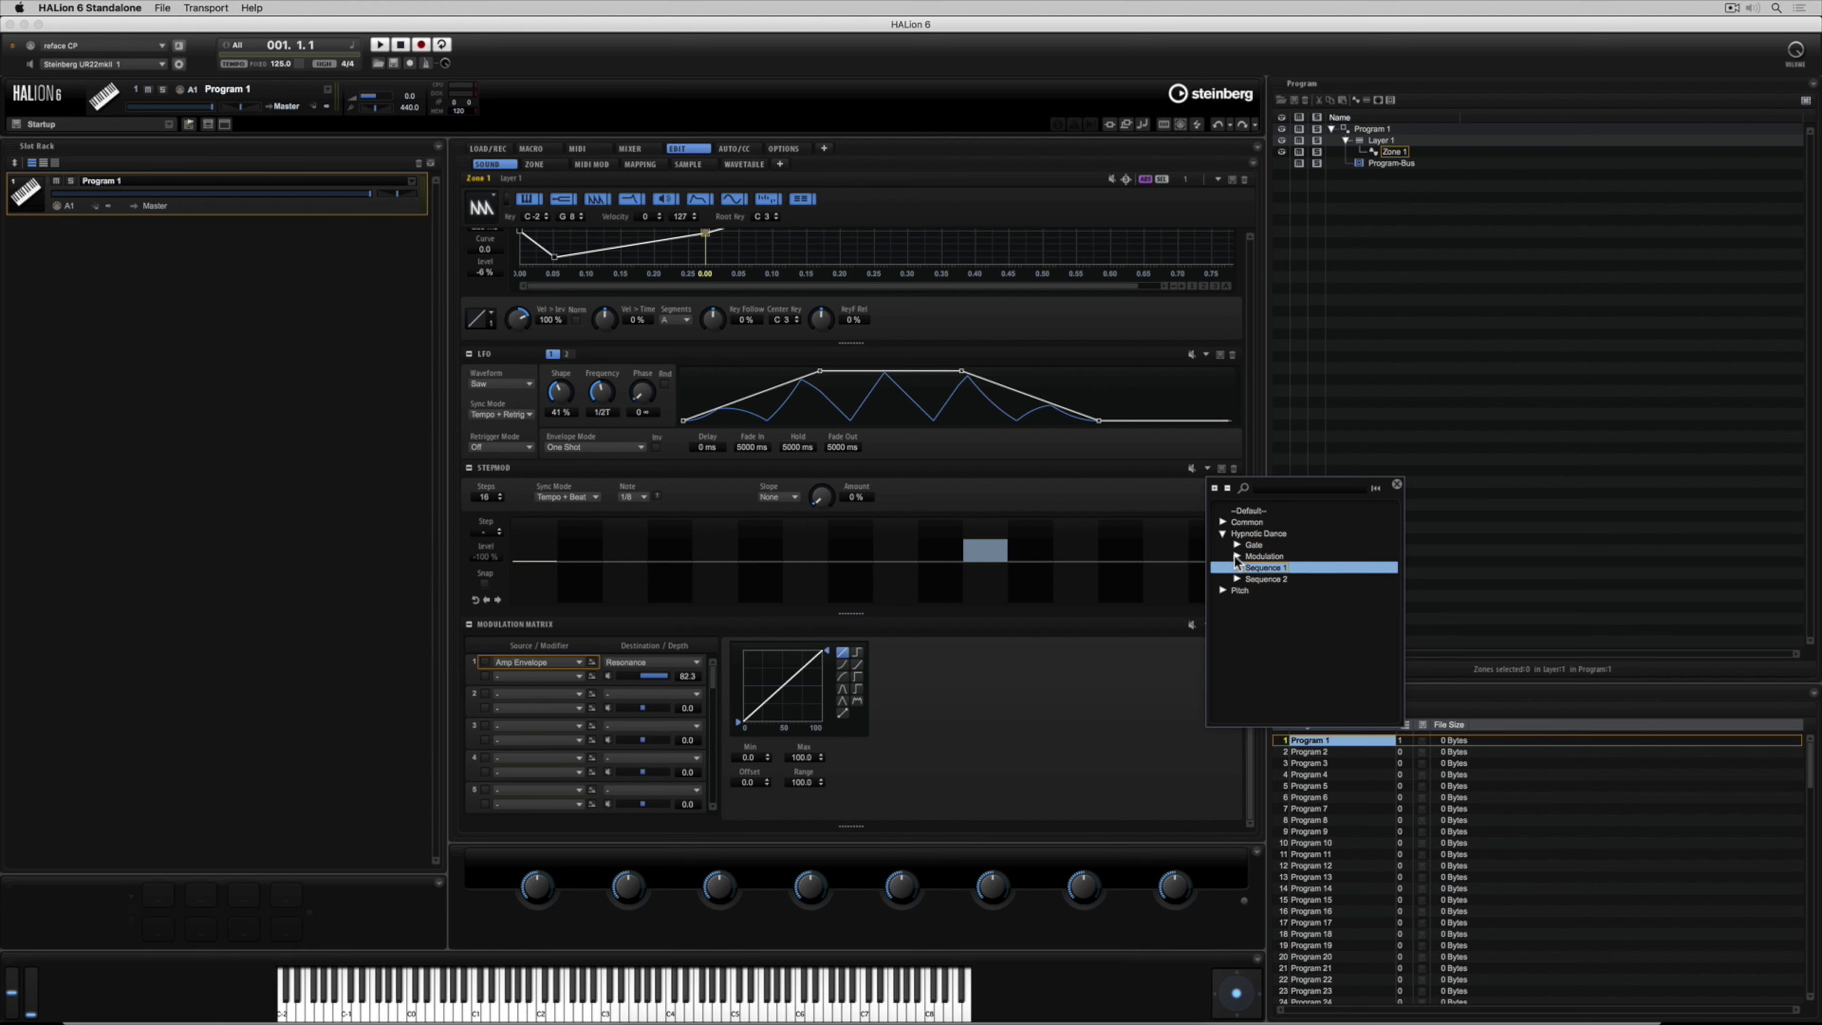
click(1236, 558)
double_click(1281, 602)
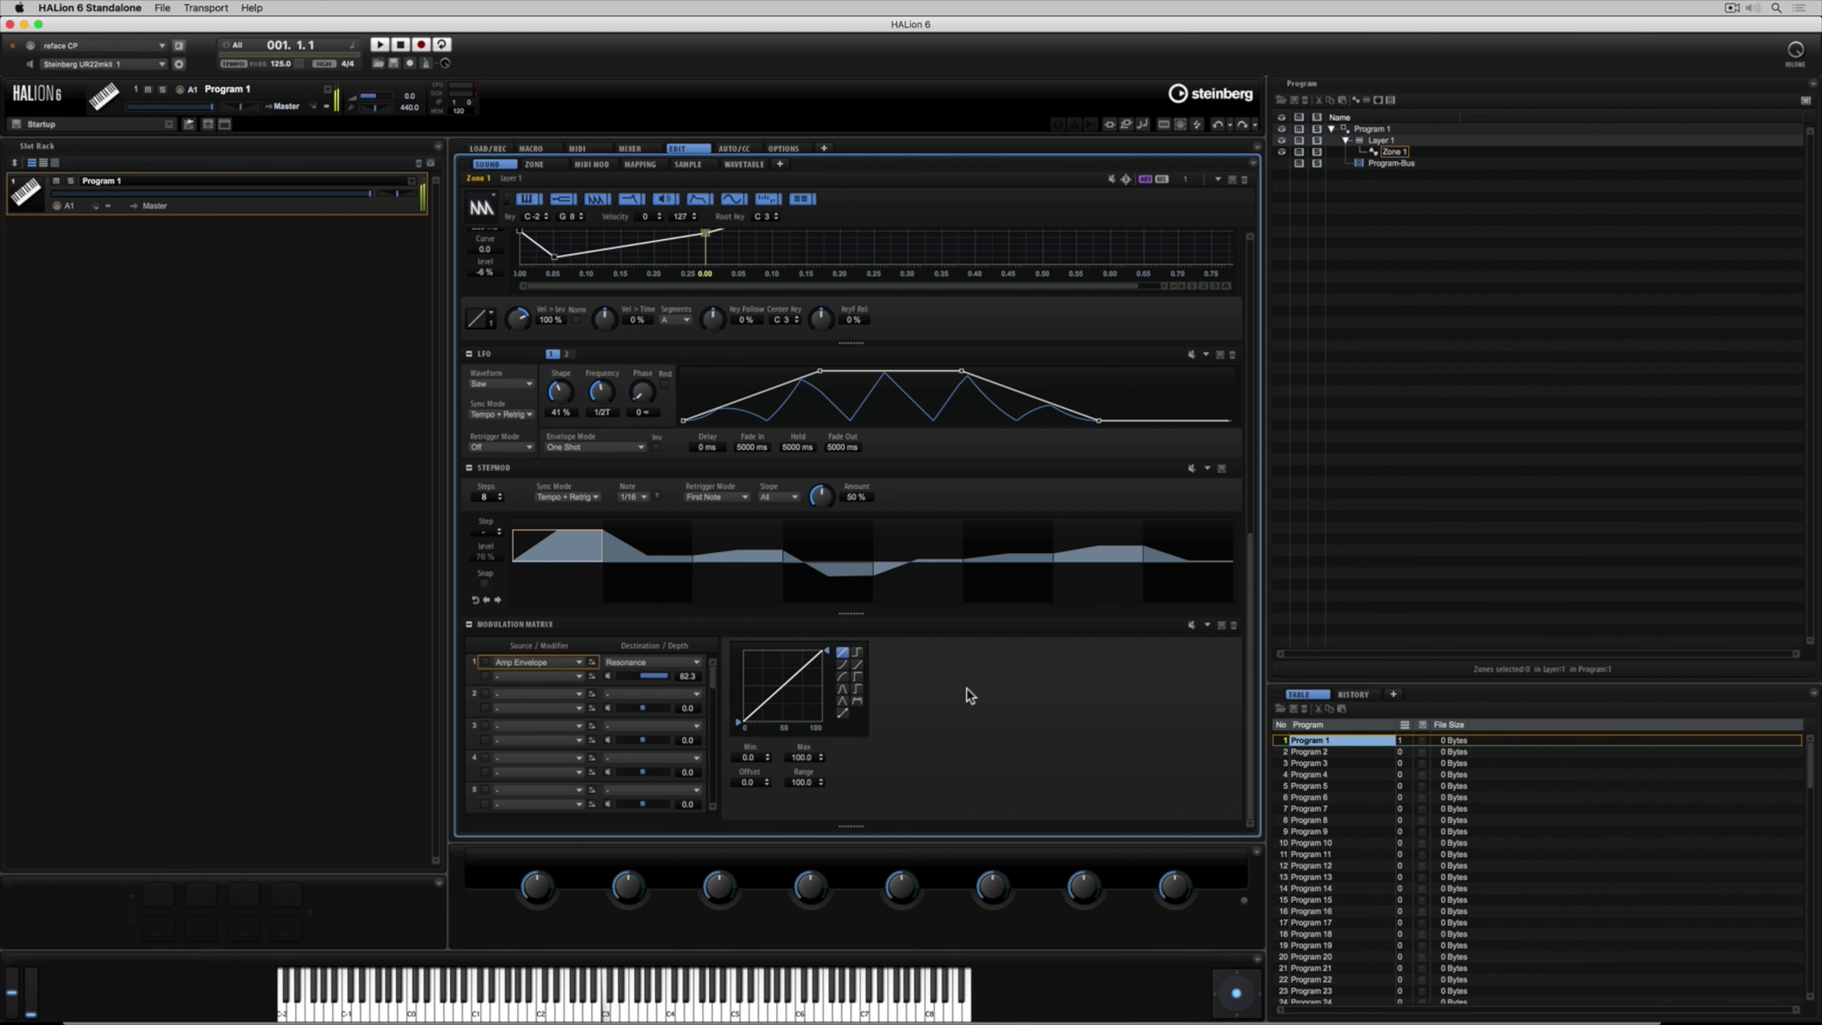
Step: Route mod matrix row 1 from Step Modulator to filter Cutoff with depth -84.0
click(565, 666)
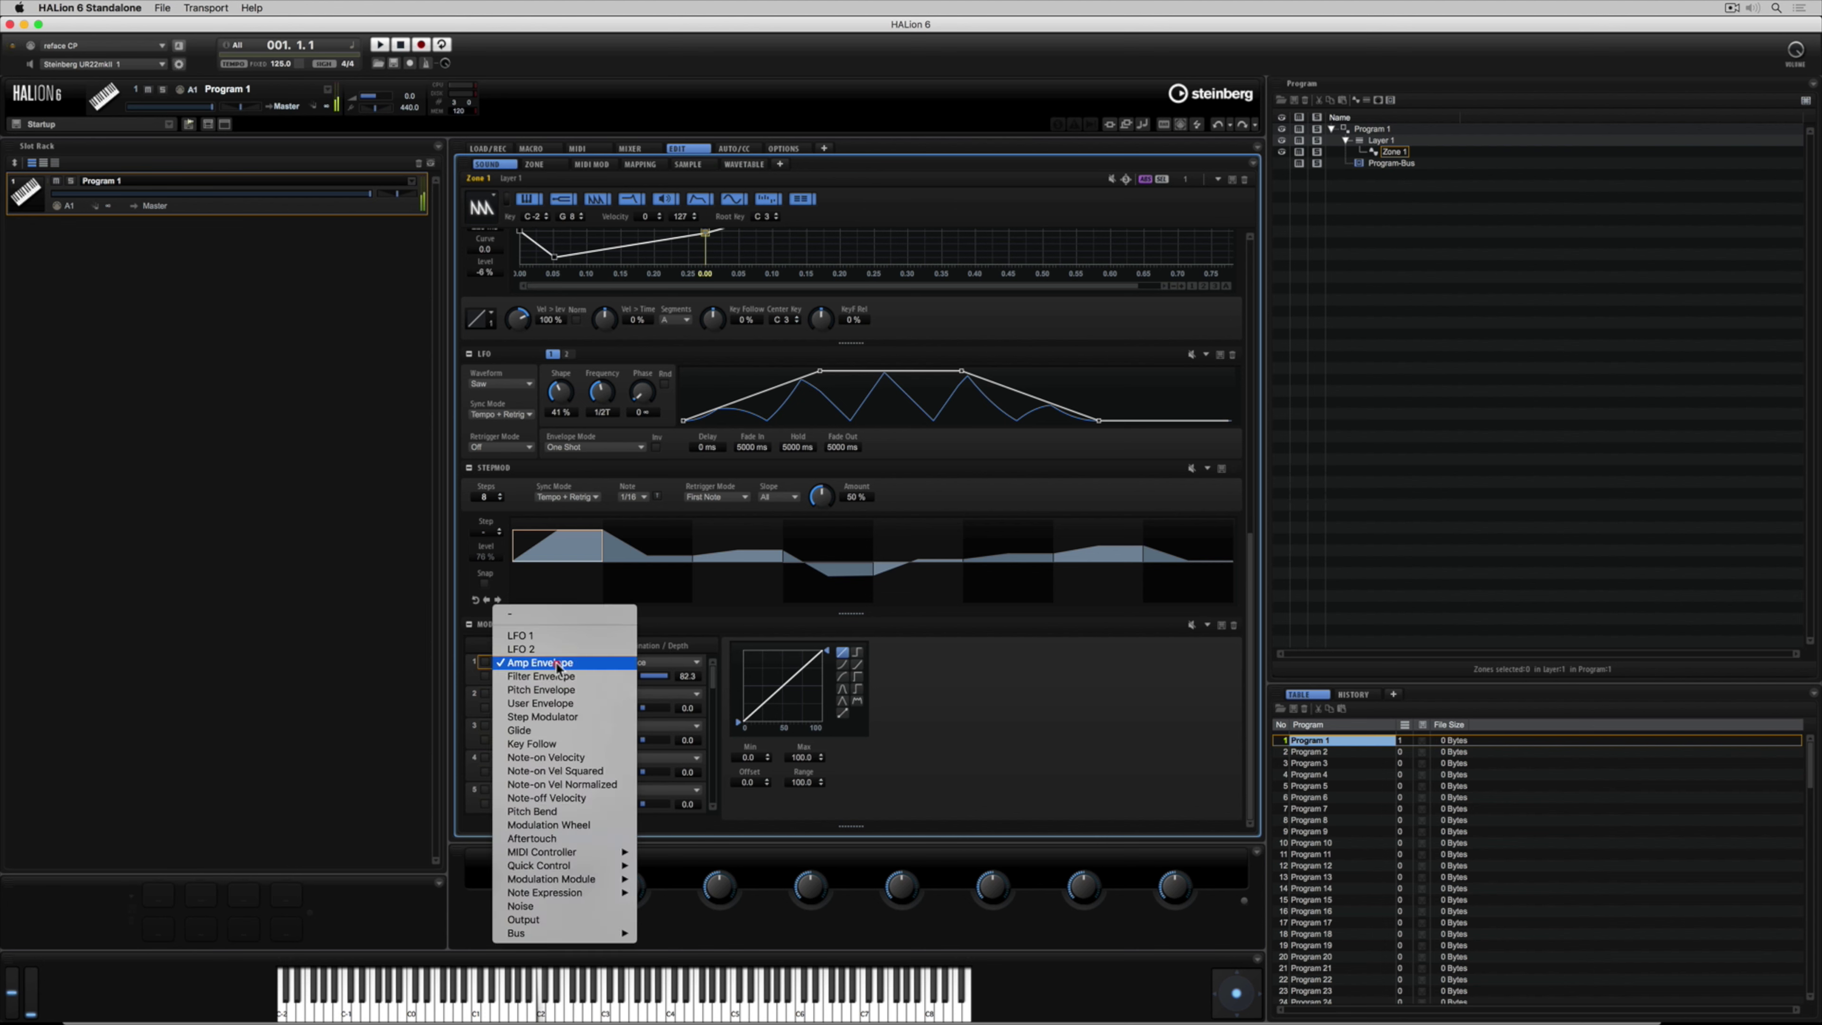
click(550, 718)
click(637, 662)
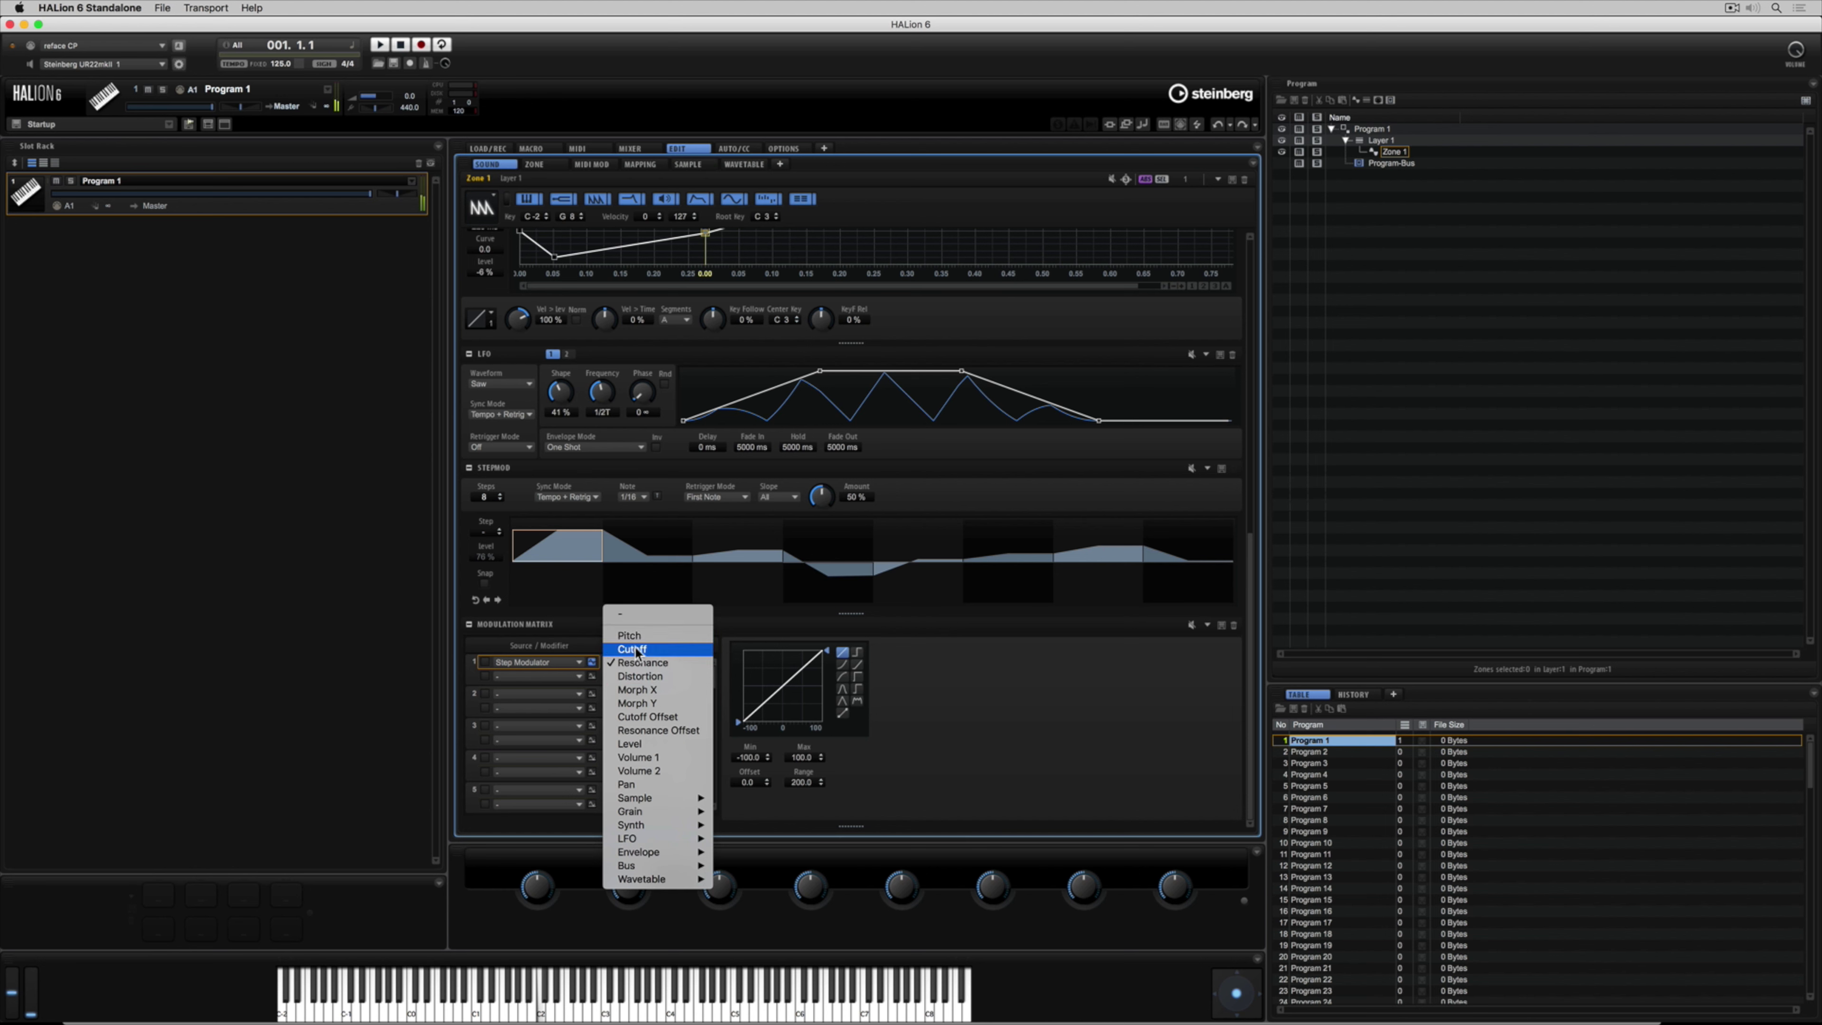
click(632, 649)
mouse_move(645, 677)
mouse_down()
mouse_move(660, 681)
mouse_move(621, 684)
mouse_up()
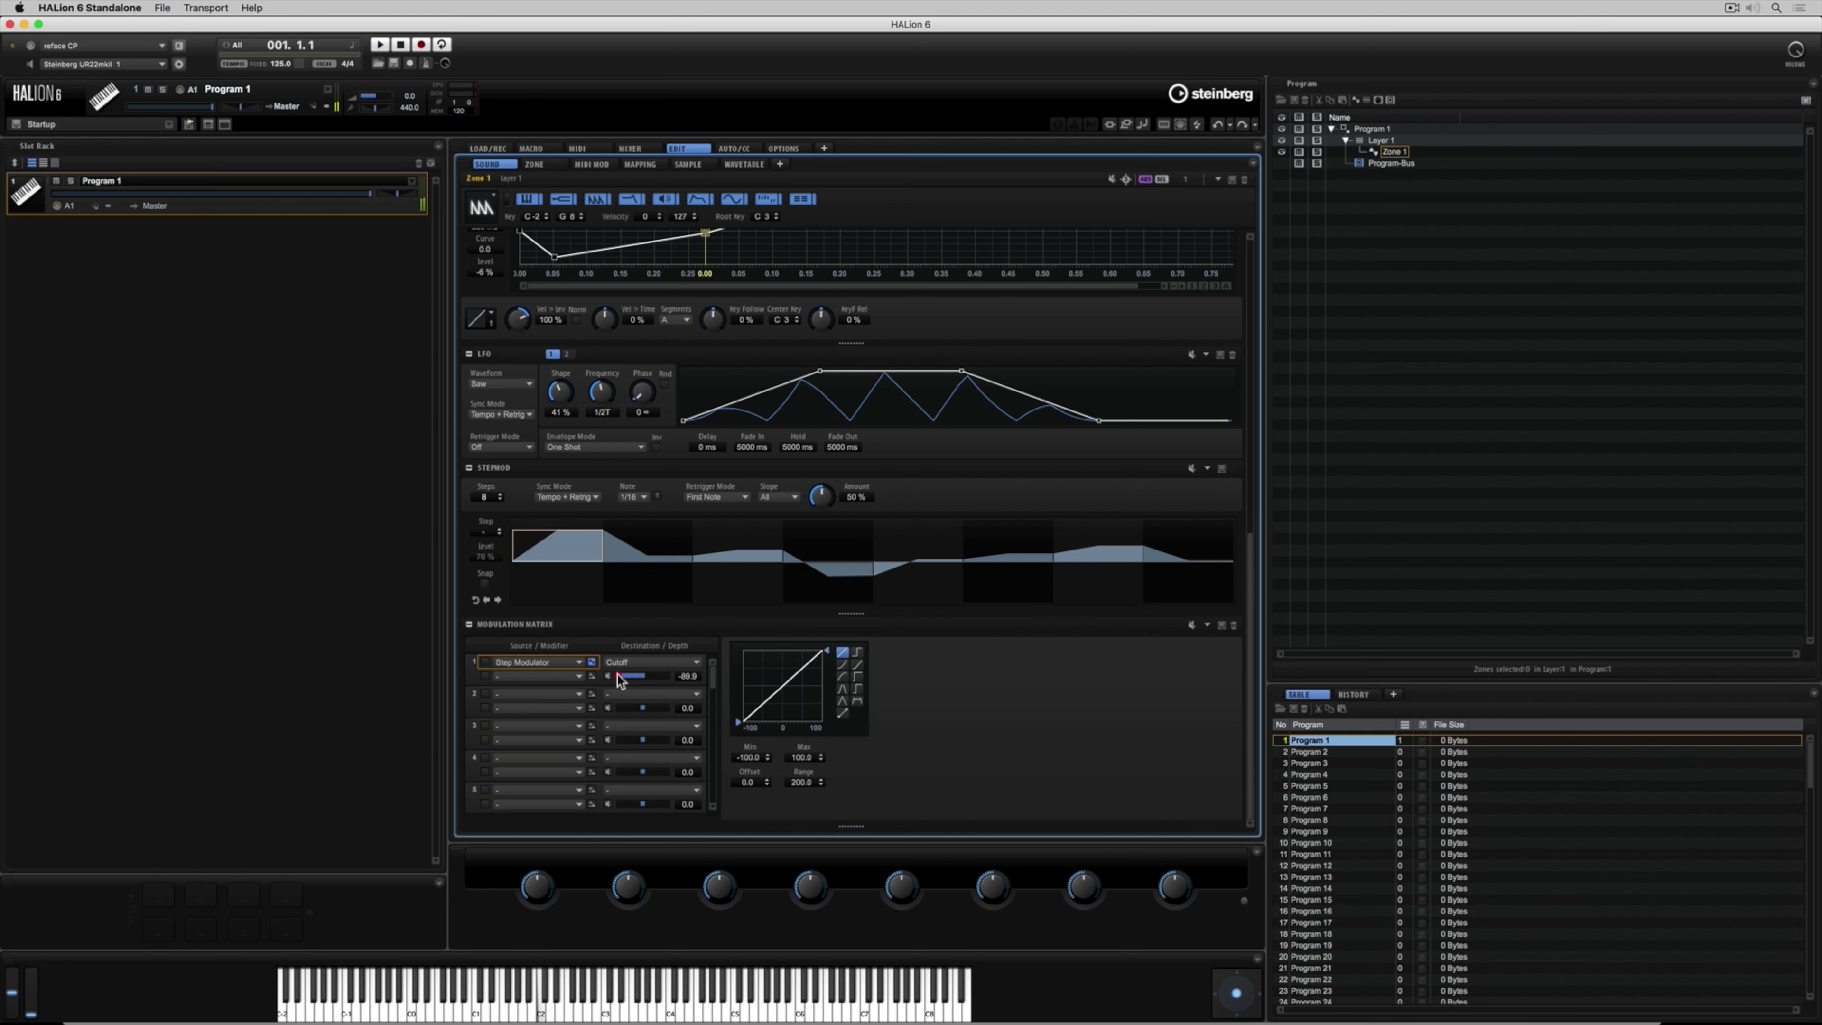
click(621, 678)
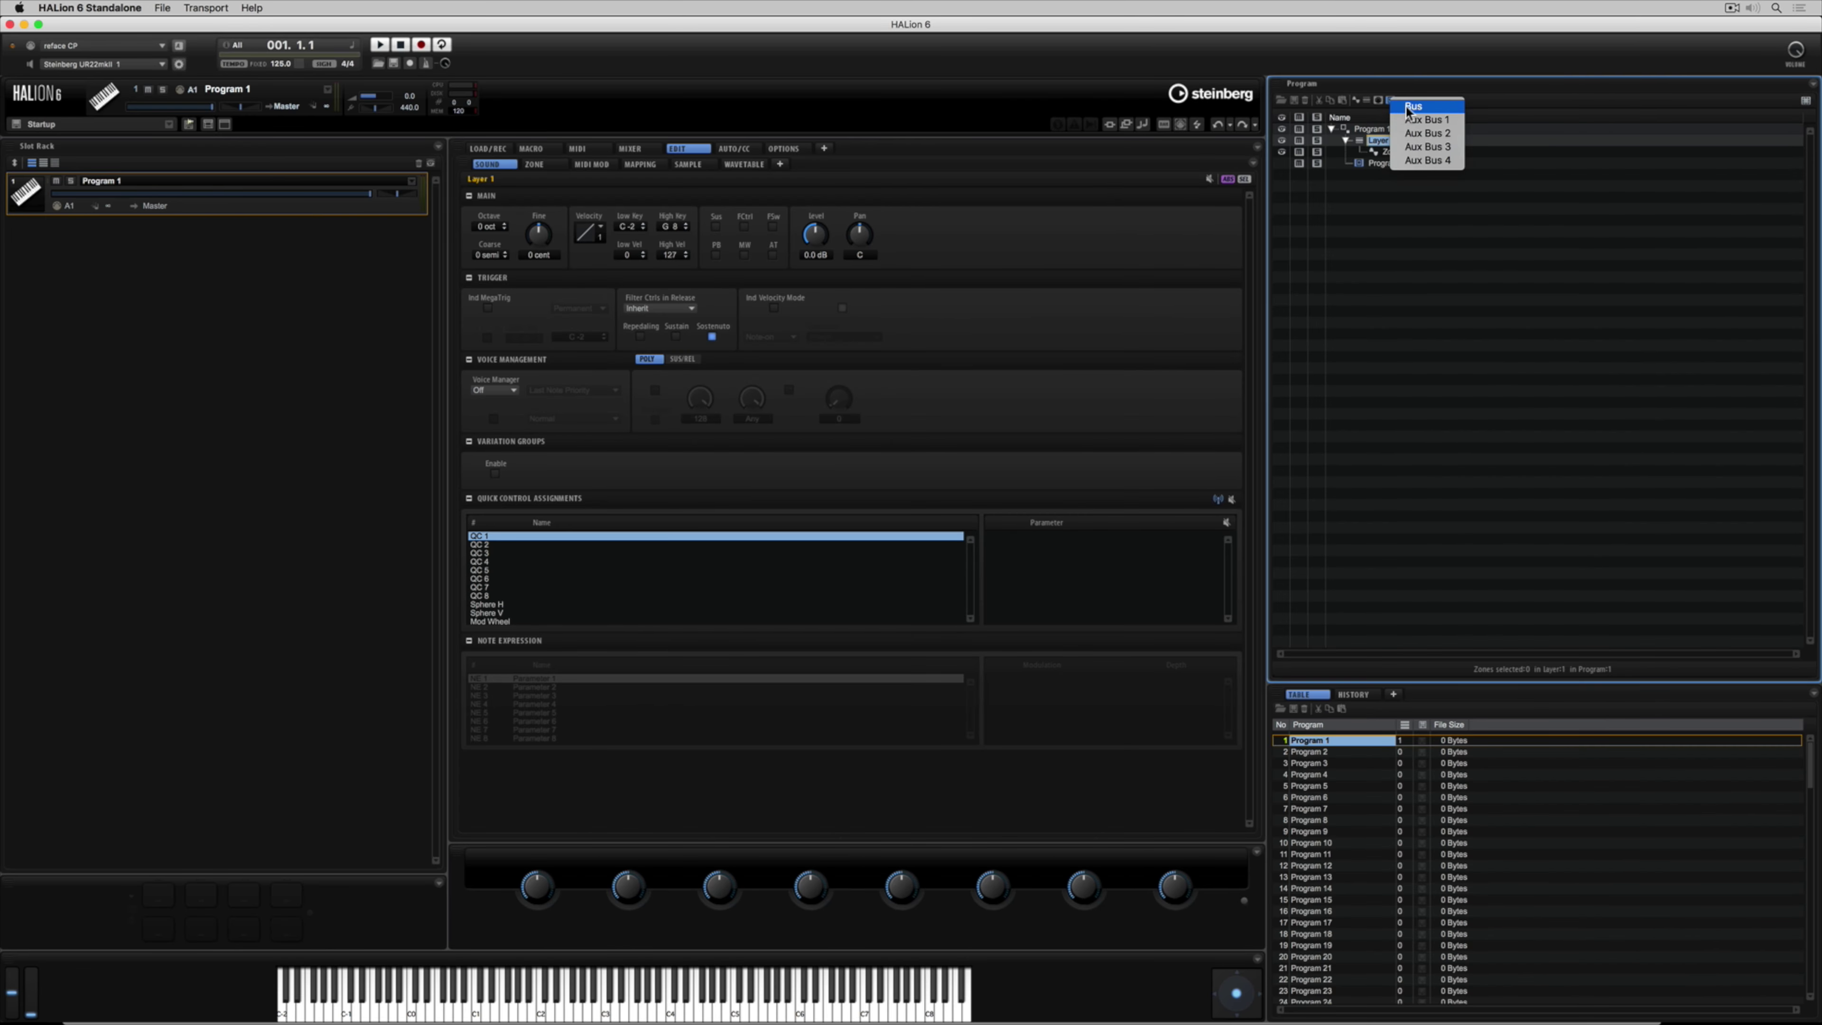
Step: Add a bus to Layer 1 and insert Legacy H3 Distortion on it
click(1410, 106)
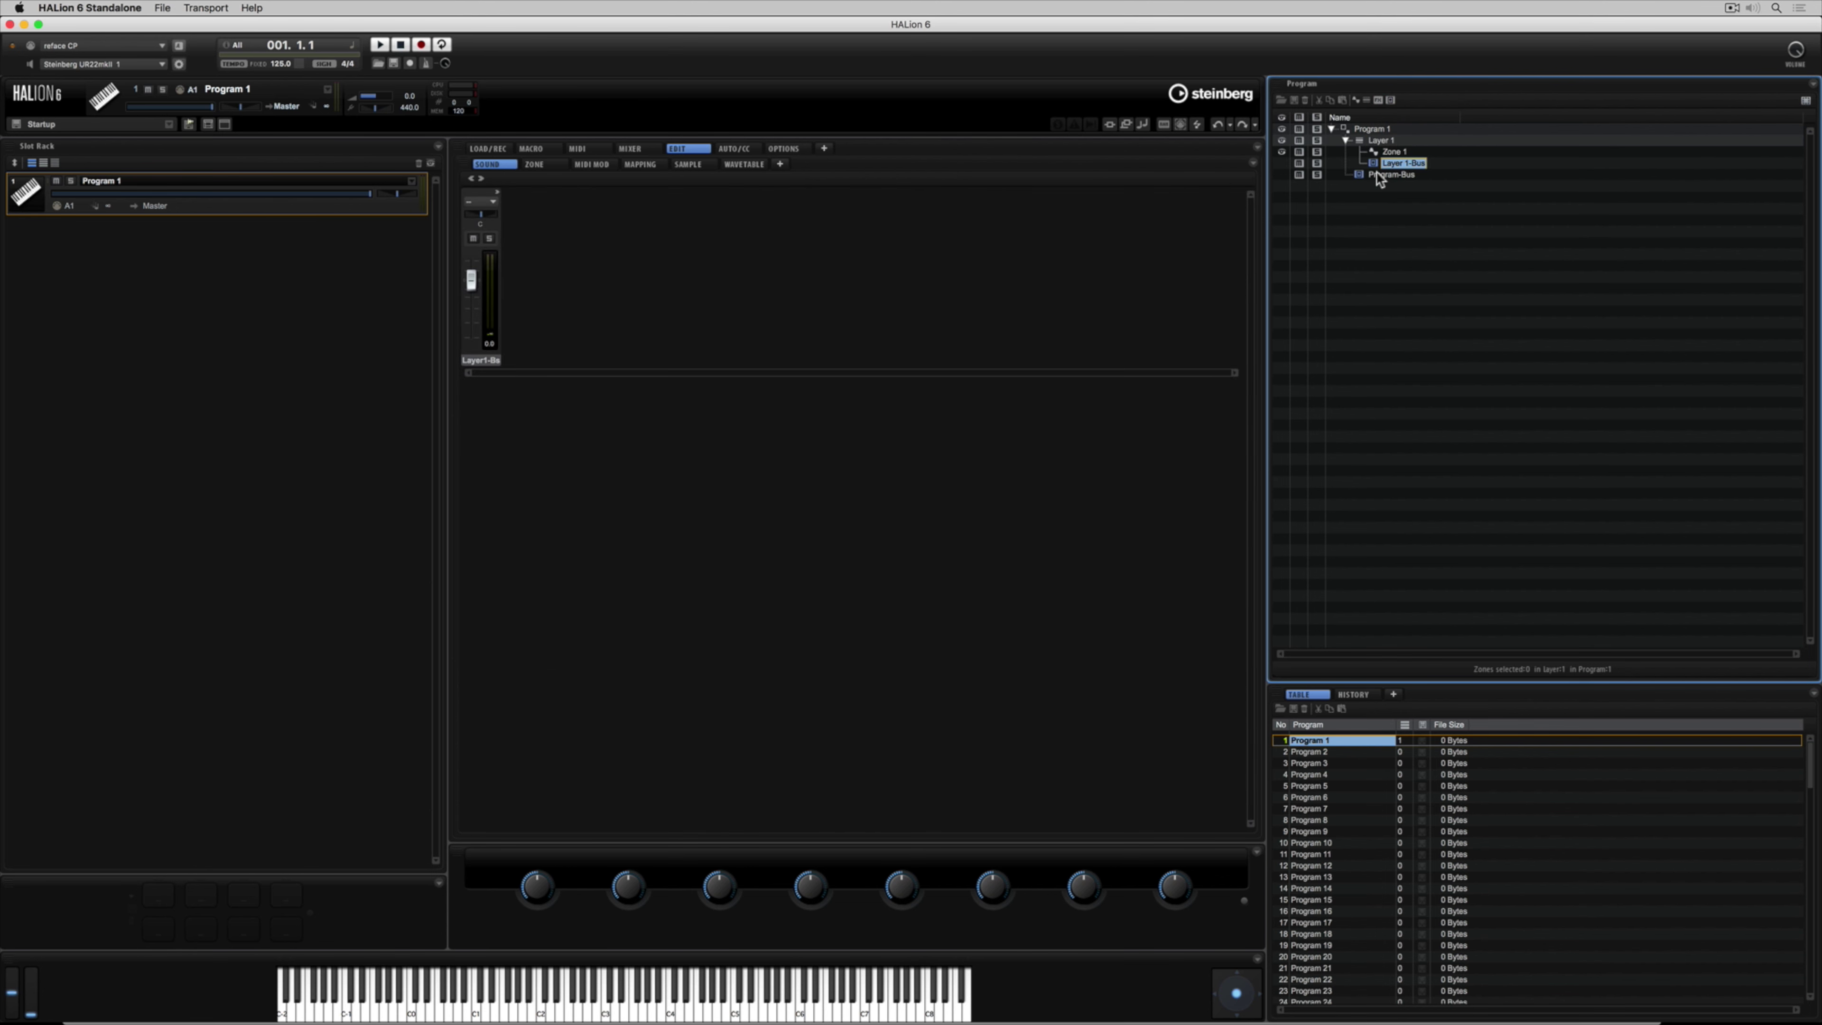
click(1378, 102)
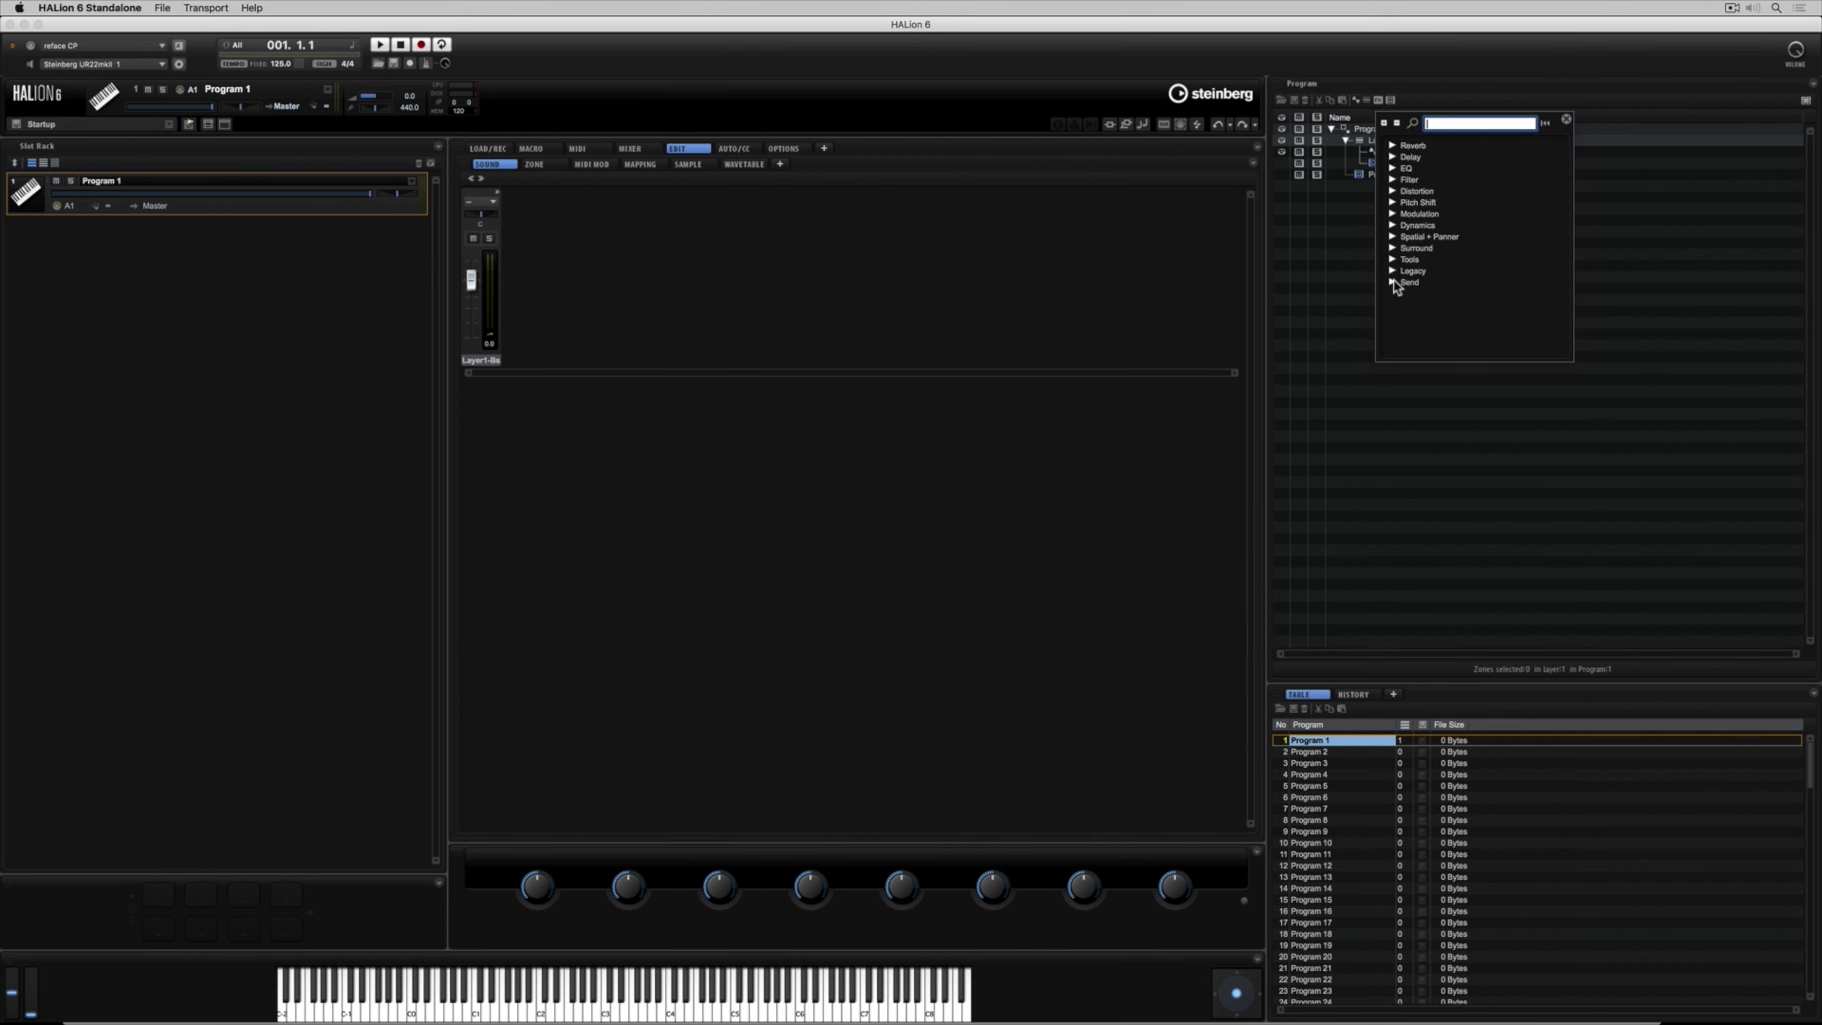
click(1392, 271)
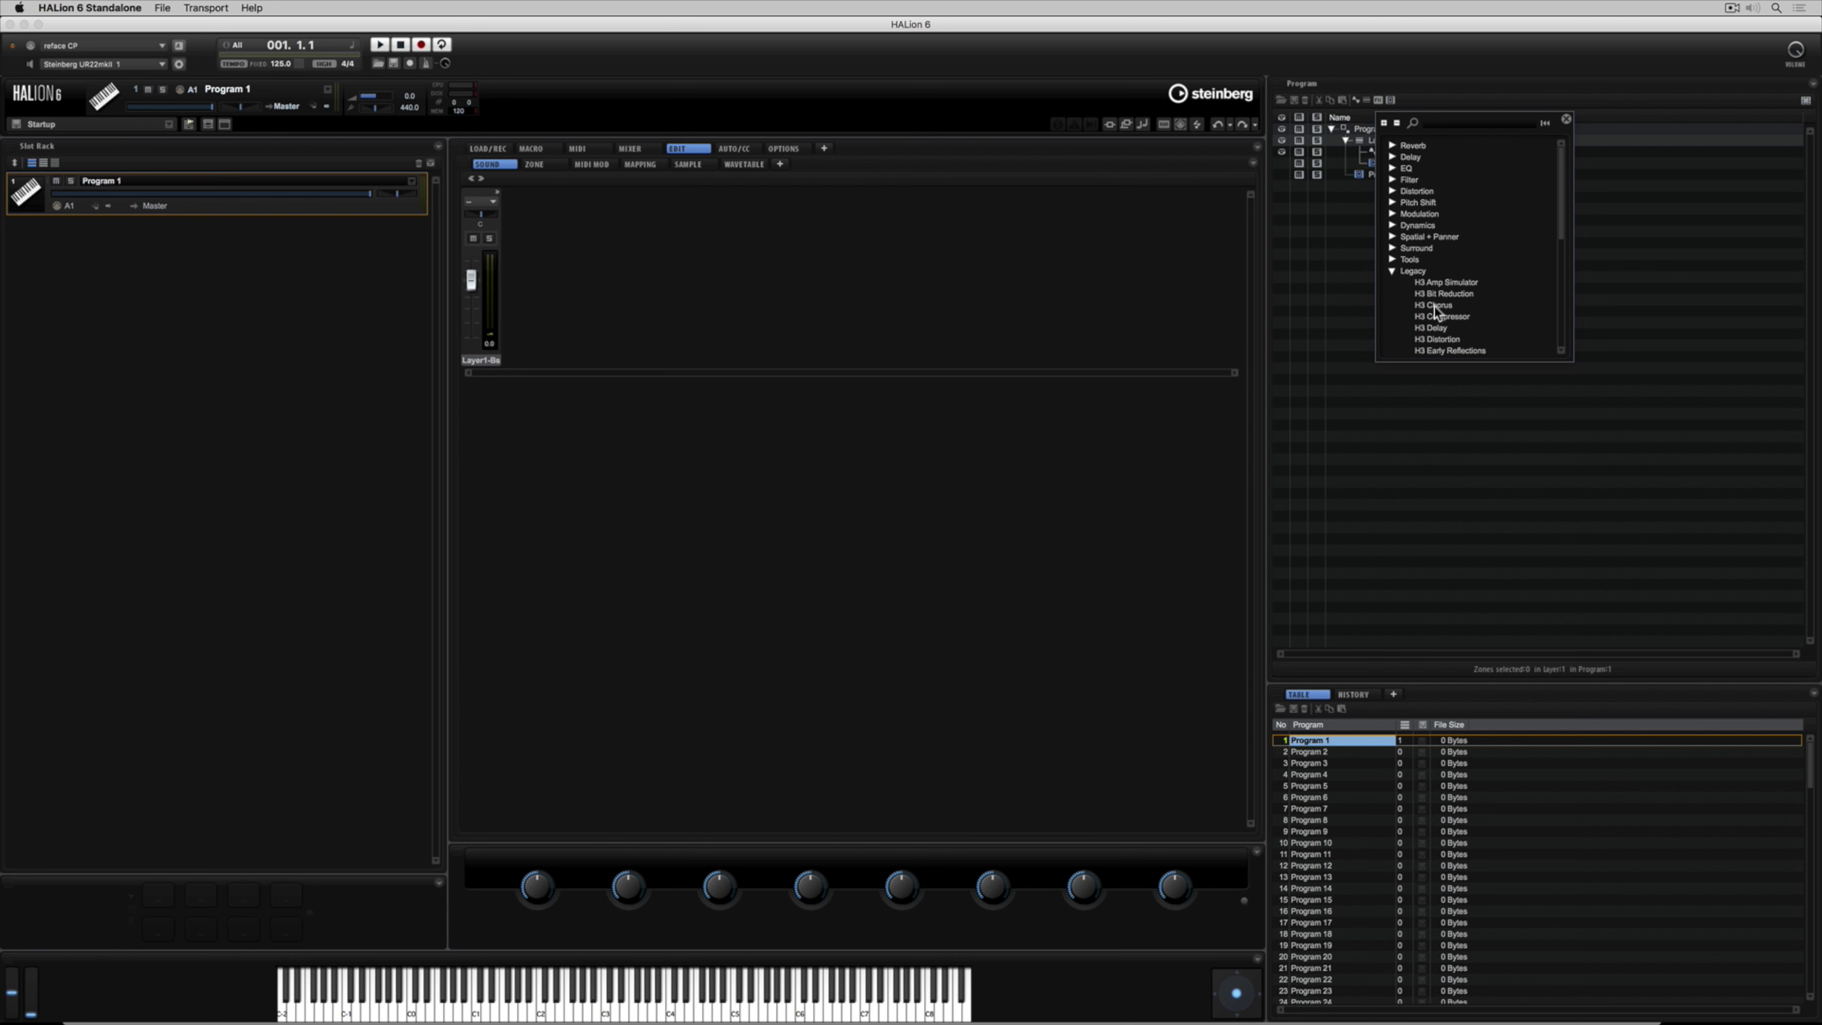
scroll(1437, 312, down, 2)
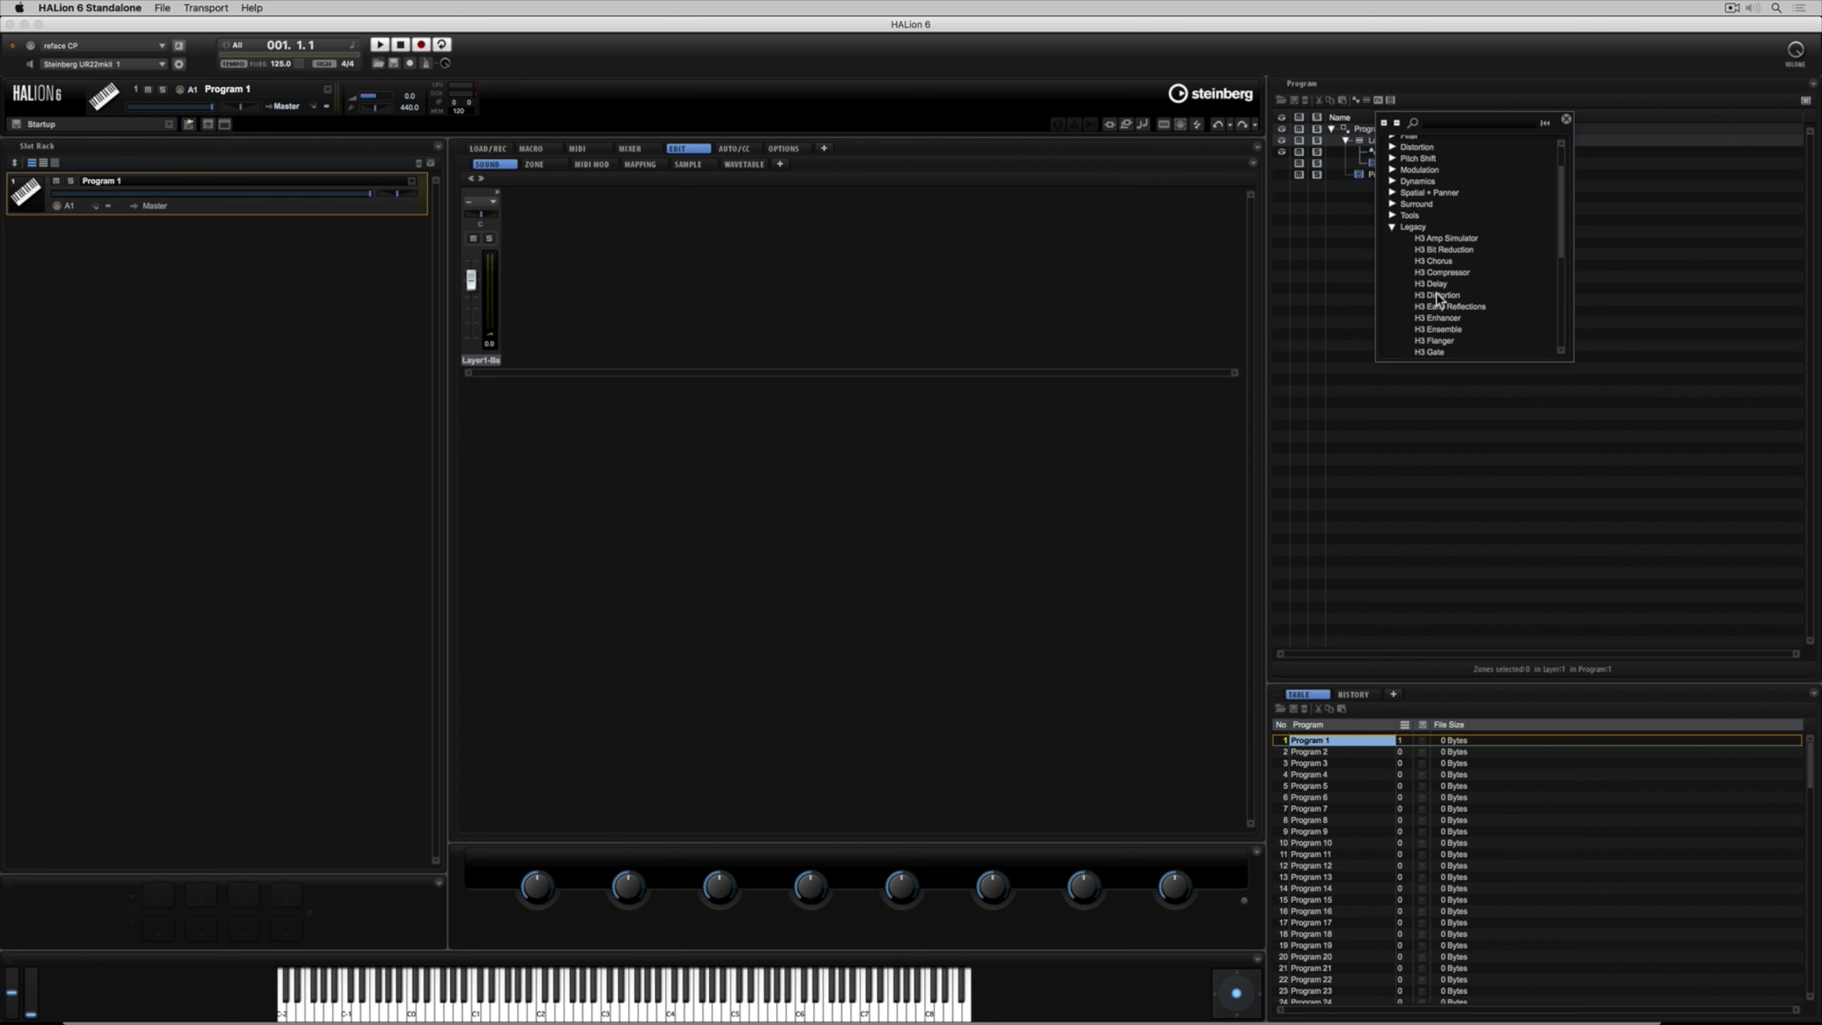
double_click(1437, 295)
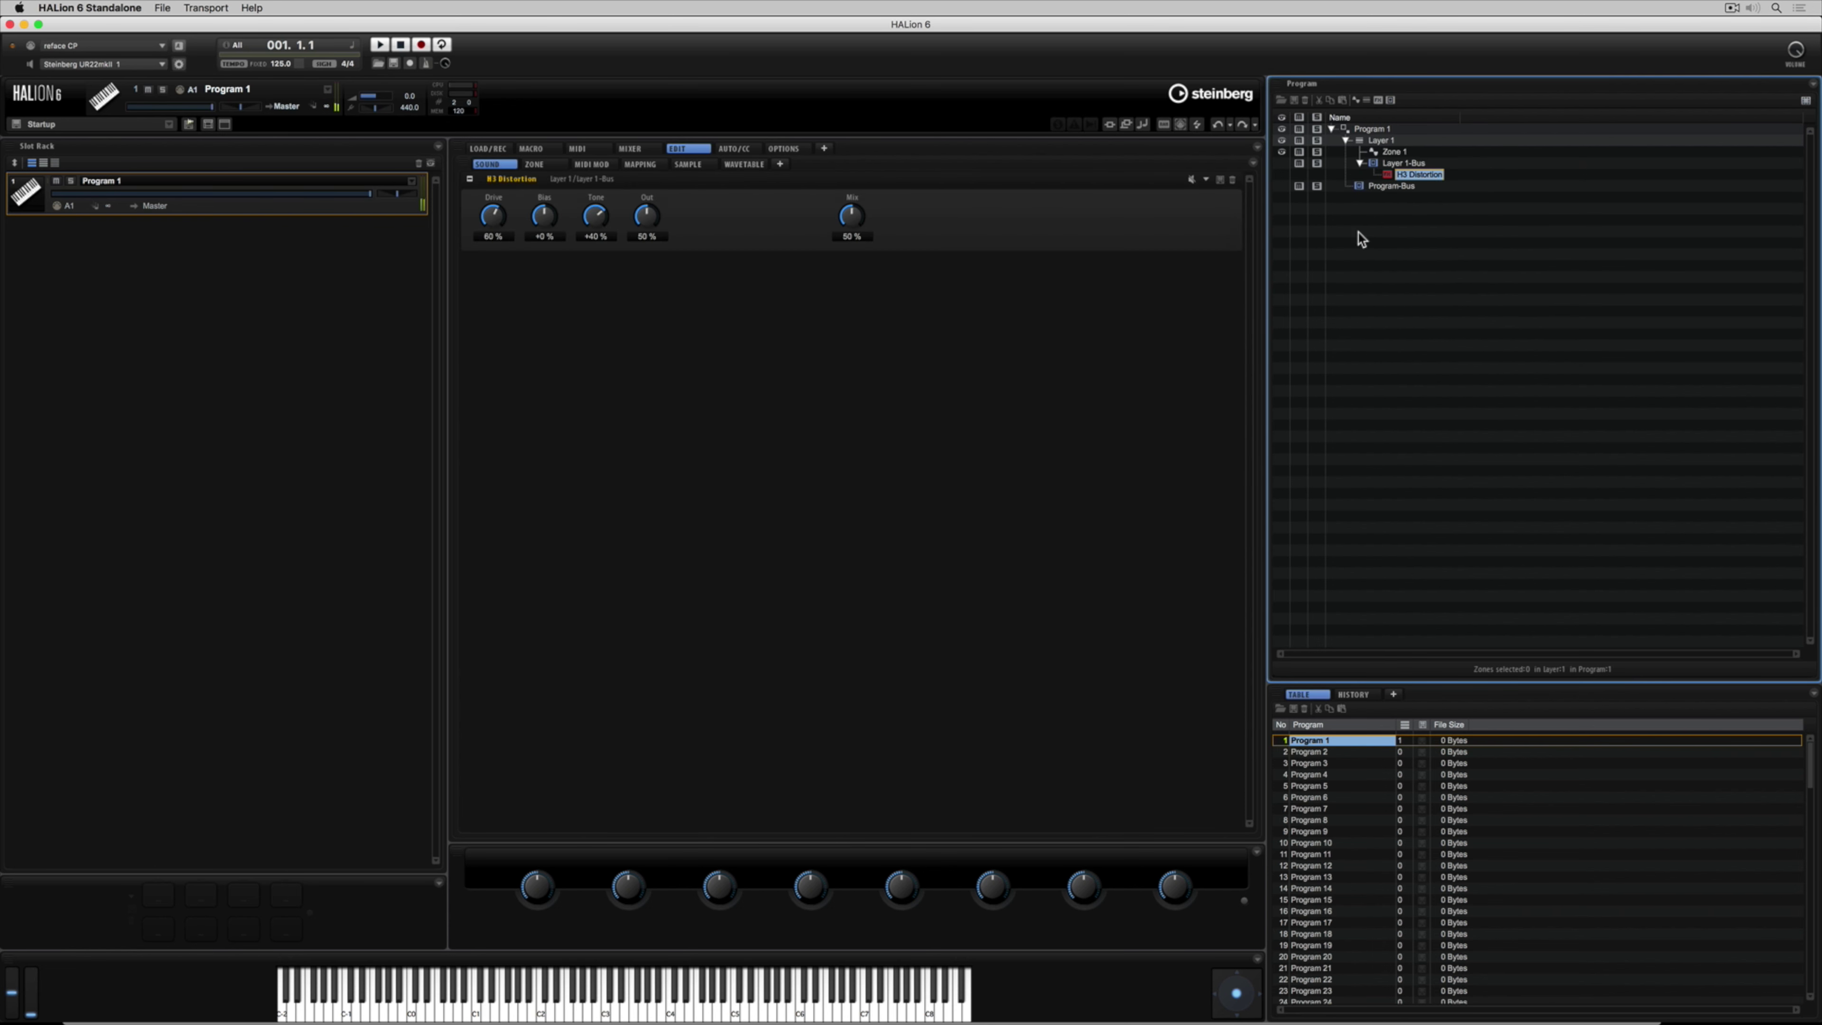
Step: Set the H3 Distortion to Drive 38 % and Mix 19 %
click(852, 219)
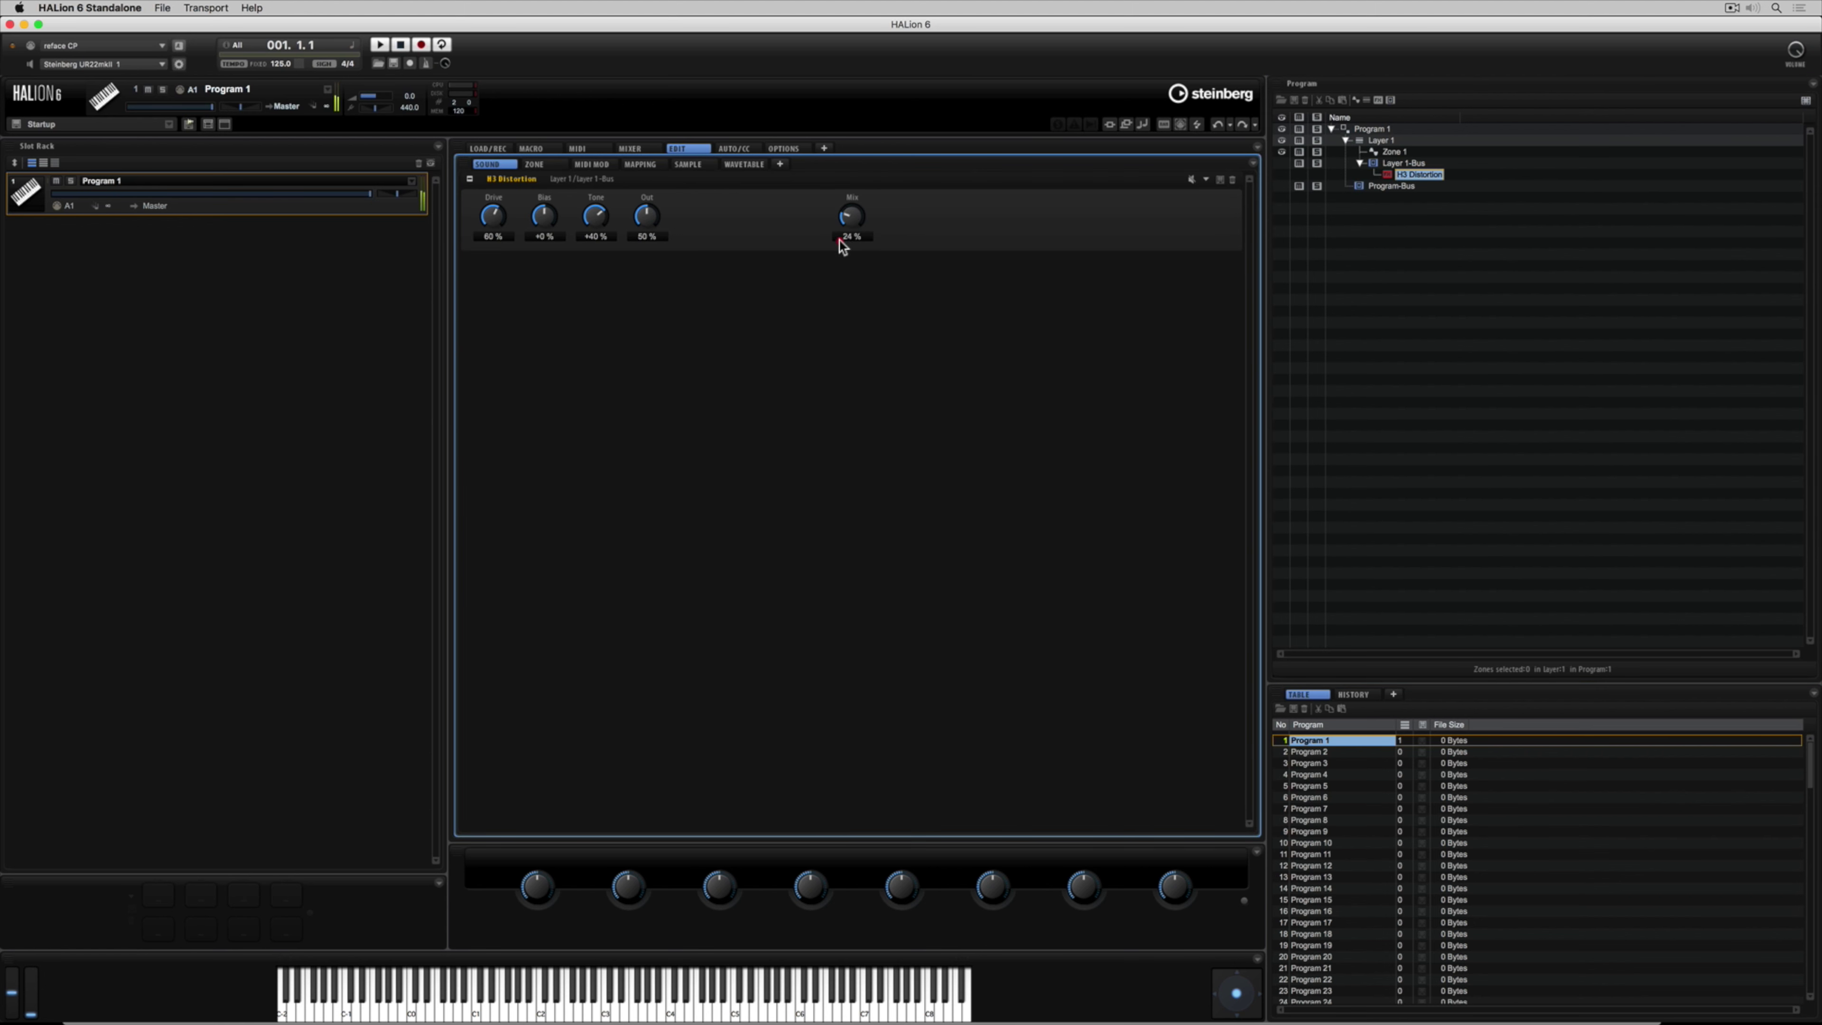
scroll(850, 224, down, 2)
scroll(495, 219, down, 10)
click(1400, 163)
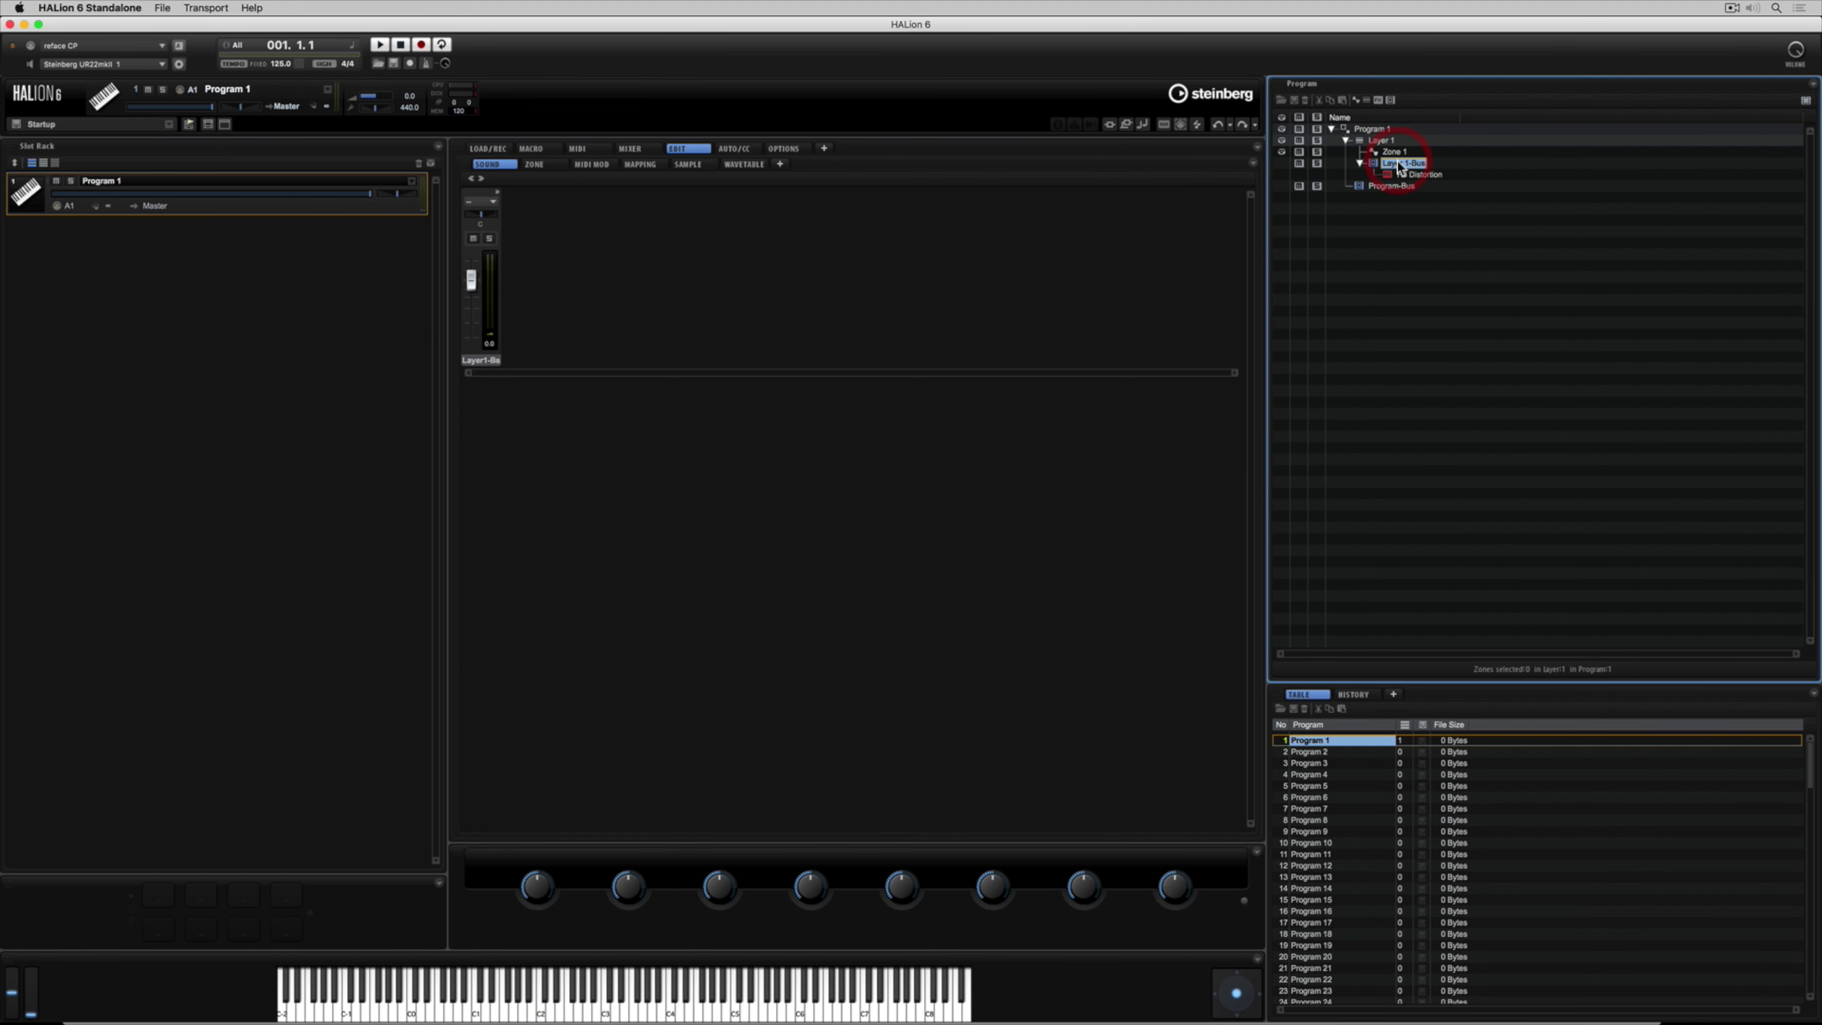
Step: Replace the distortion in the first Layer 1-Bus insert slot with Reverb
click(497, 193)
click(531, 202)
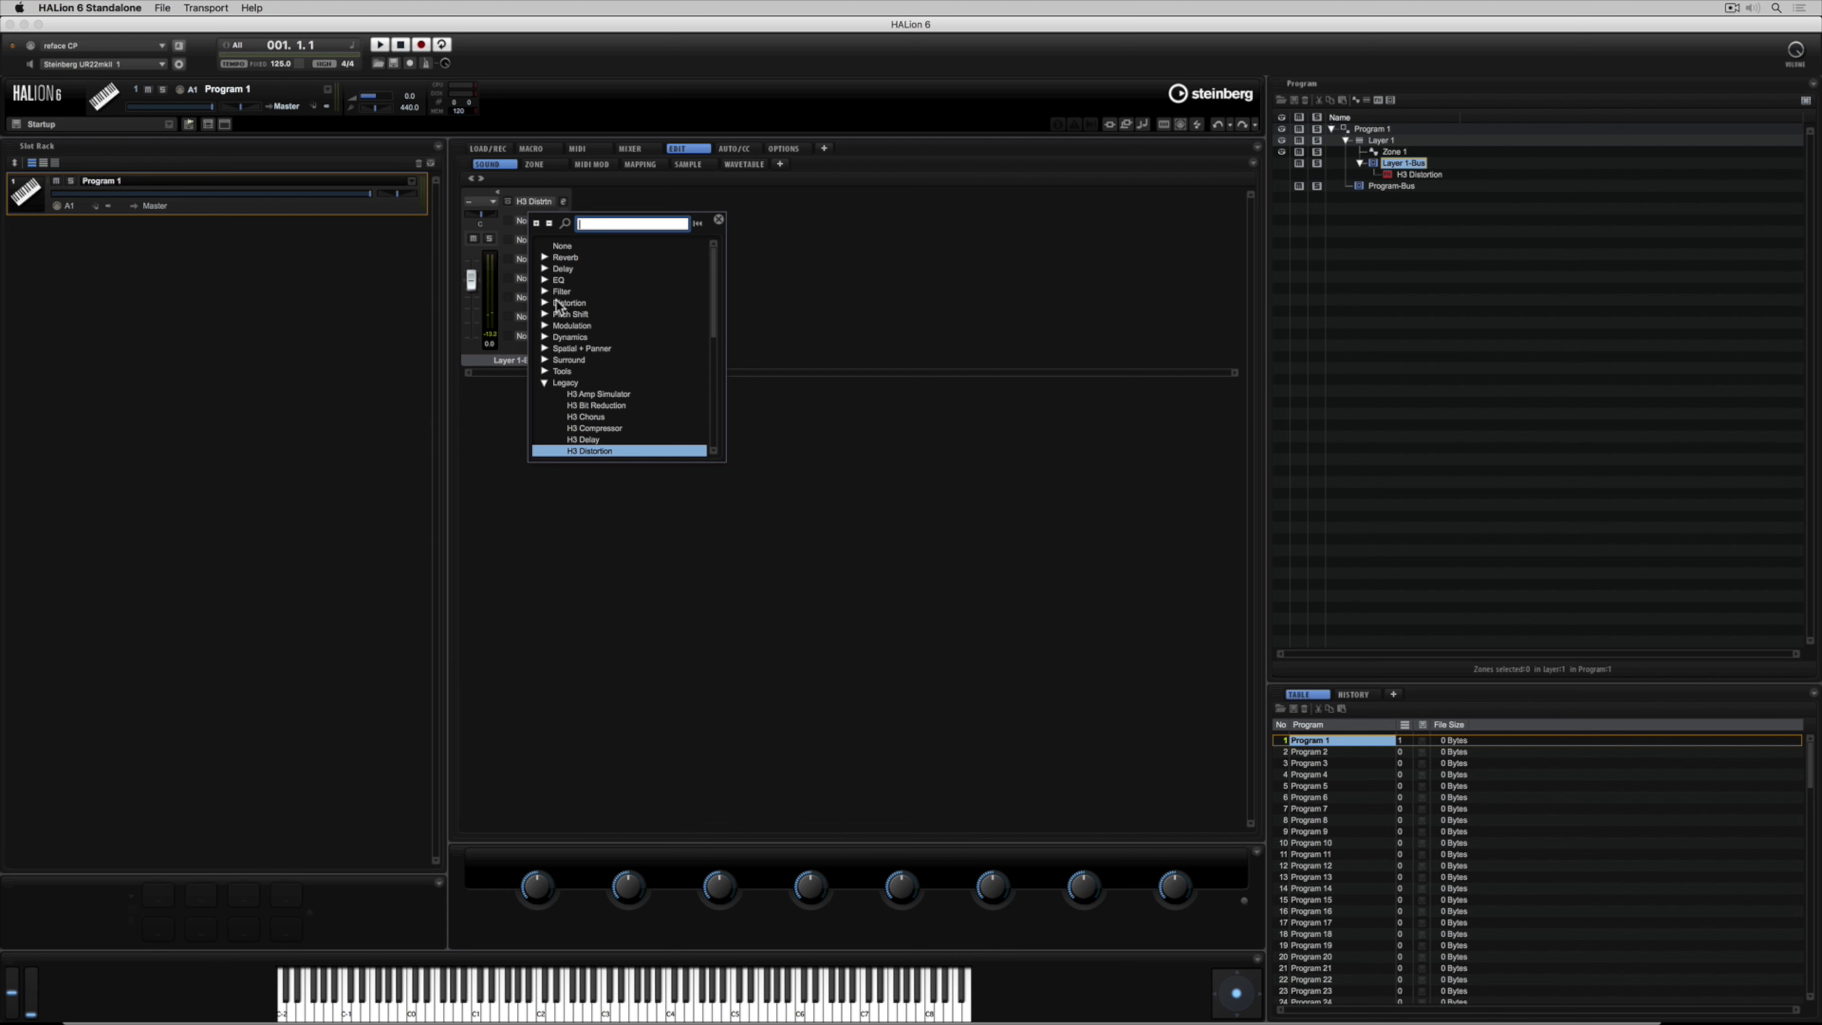
click(544, 258)
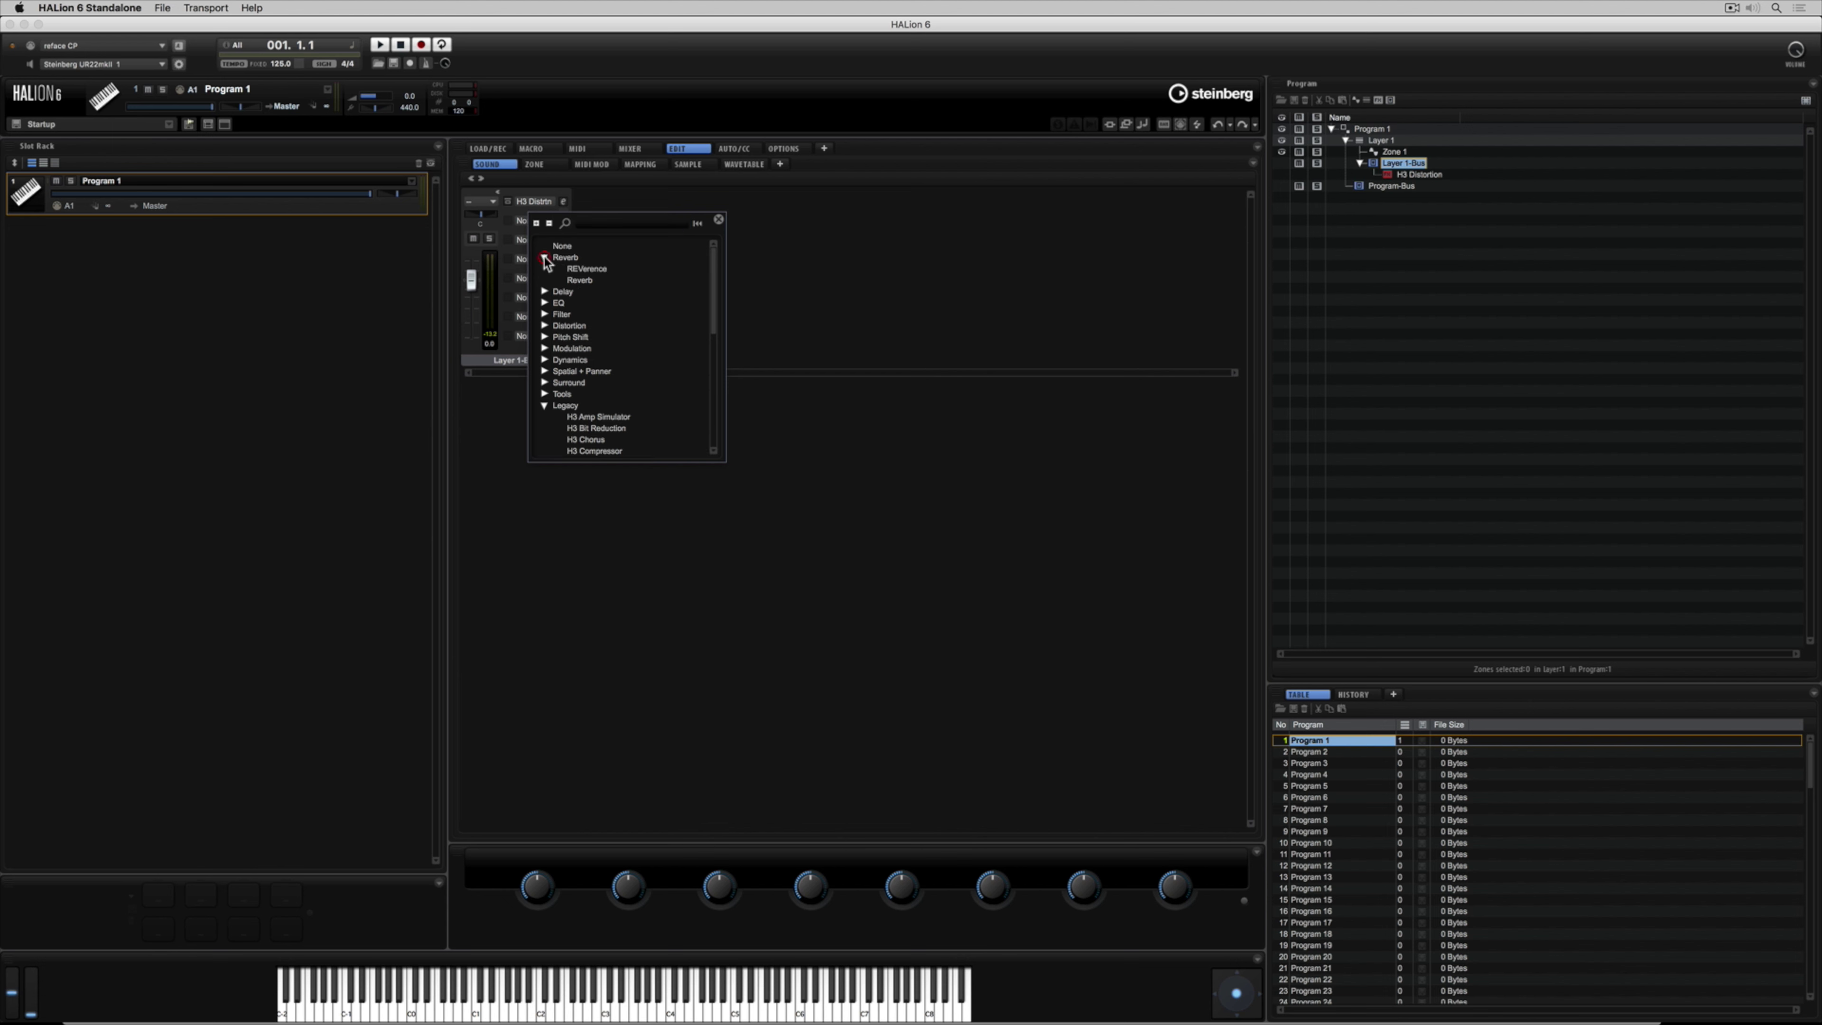
click(582, 281)
click(843, 507)
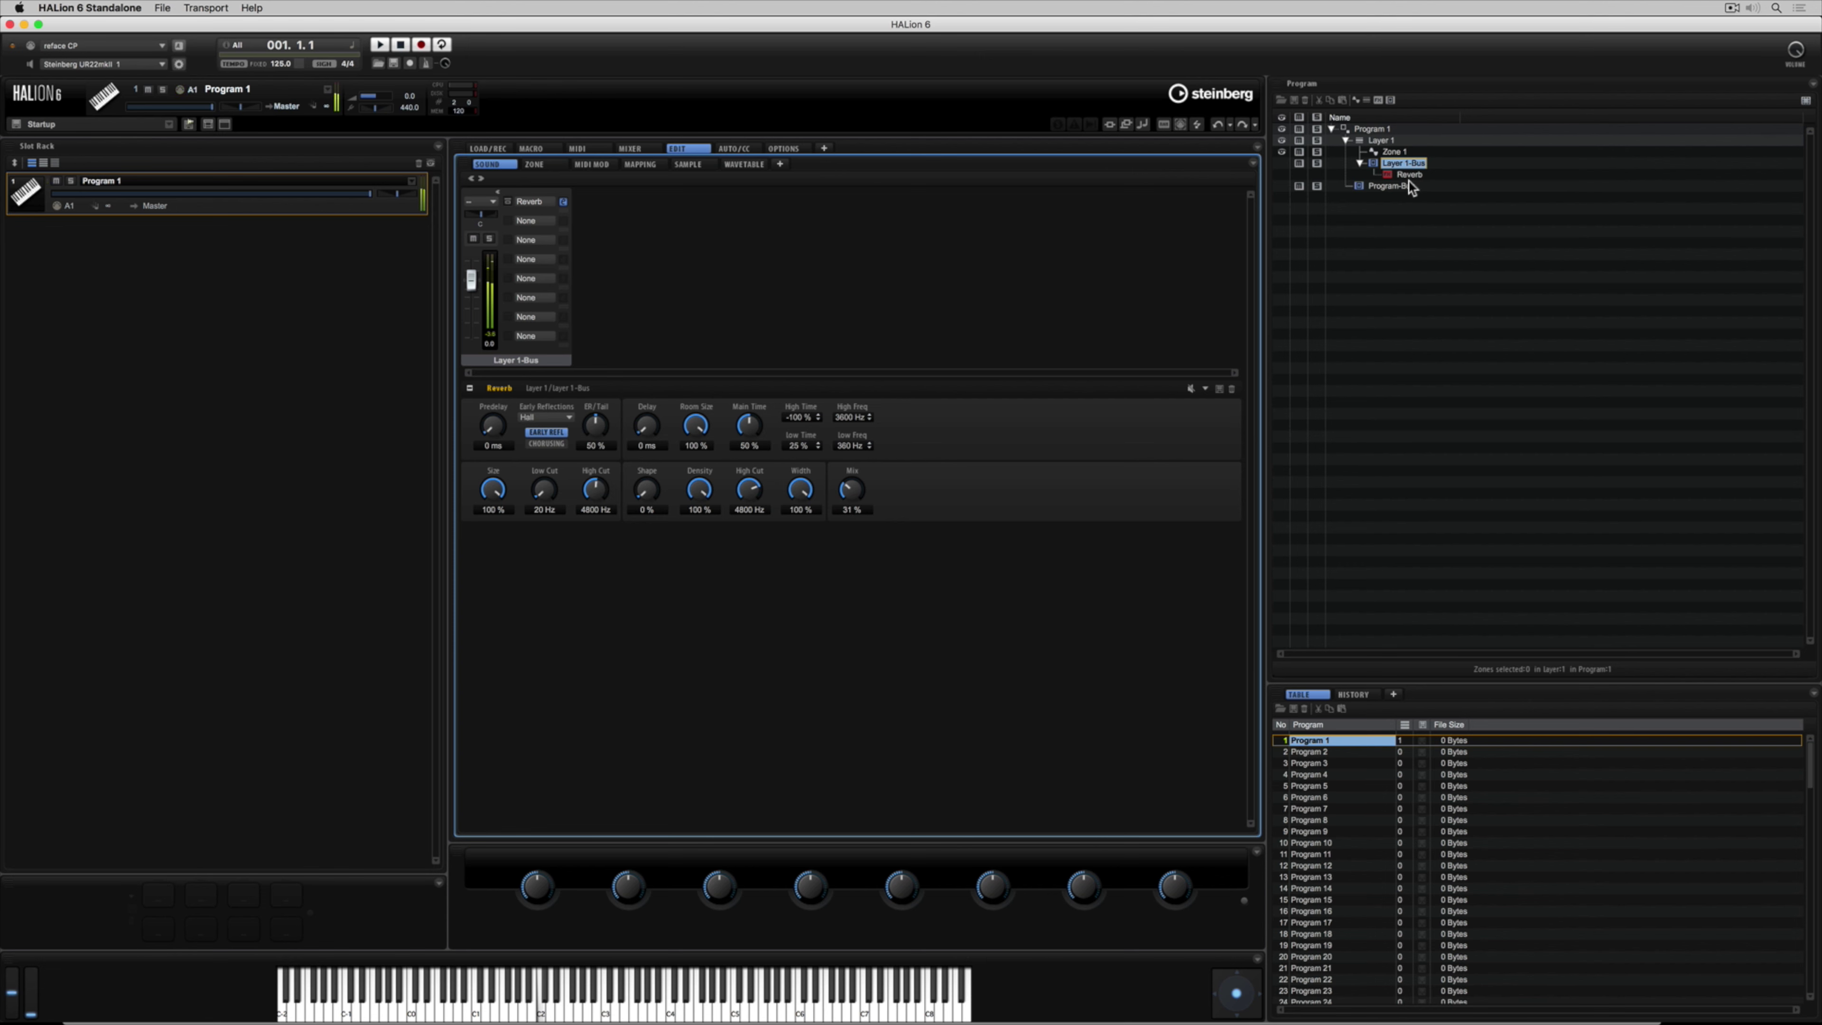
Step: Load Studio EQ into insert slot 2, boost its high band, and raise the sub oscillator level
click(534, 221)
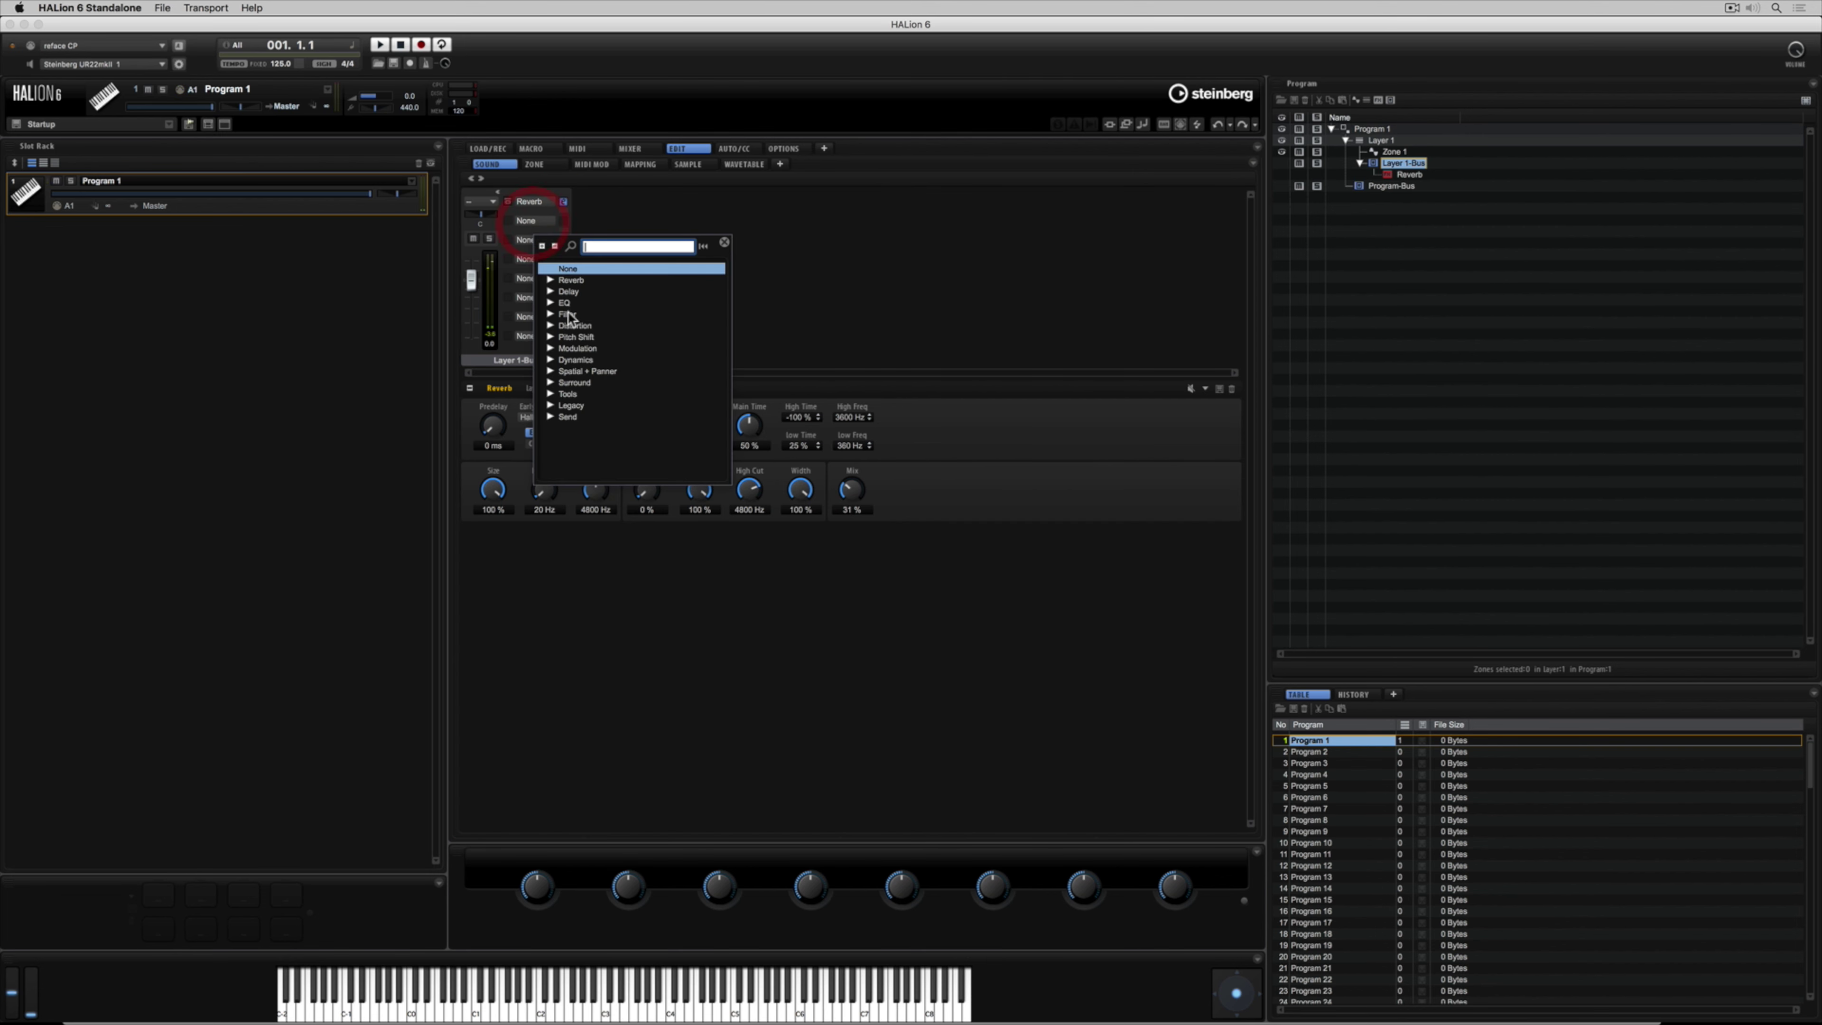
click(551, 314)
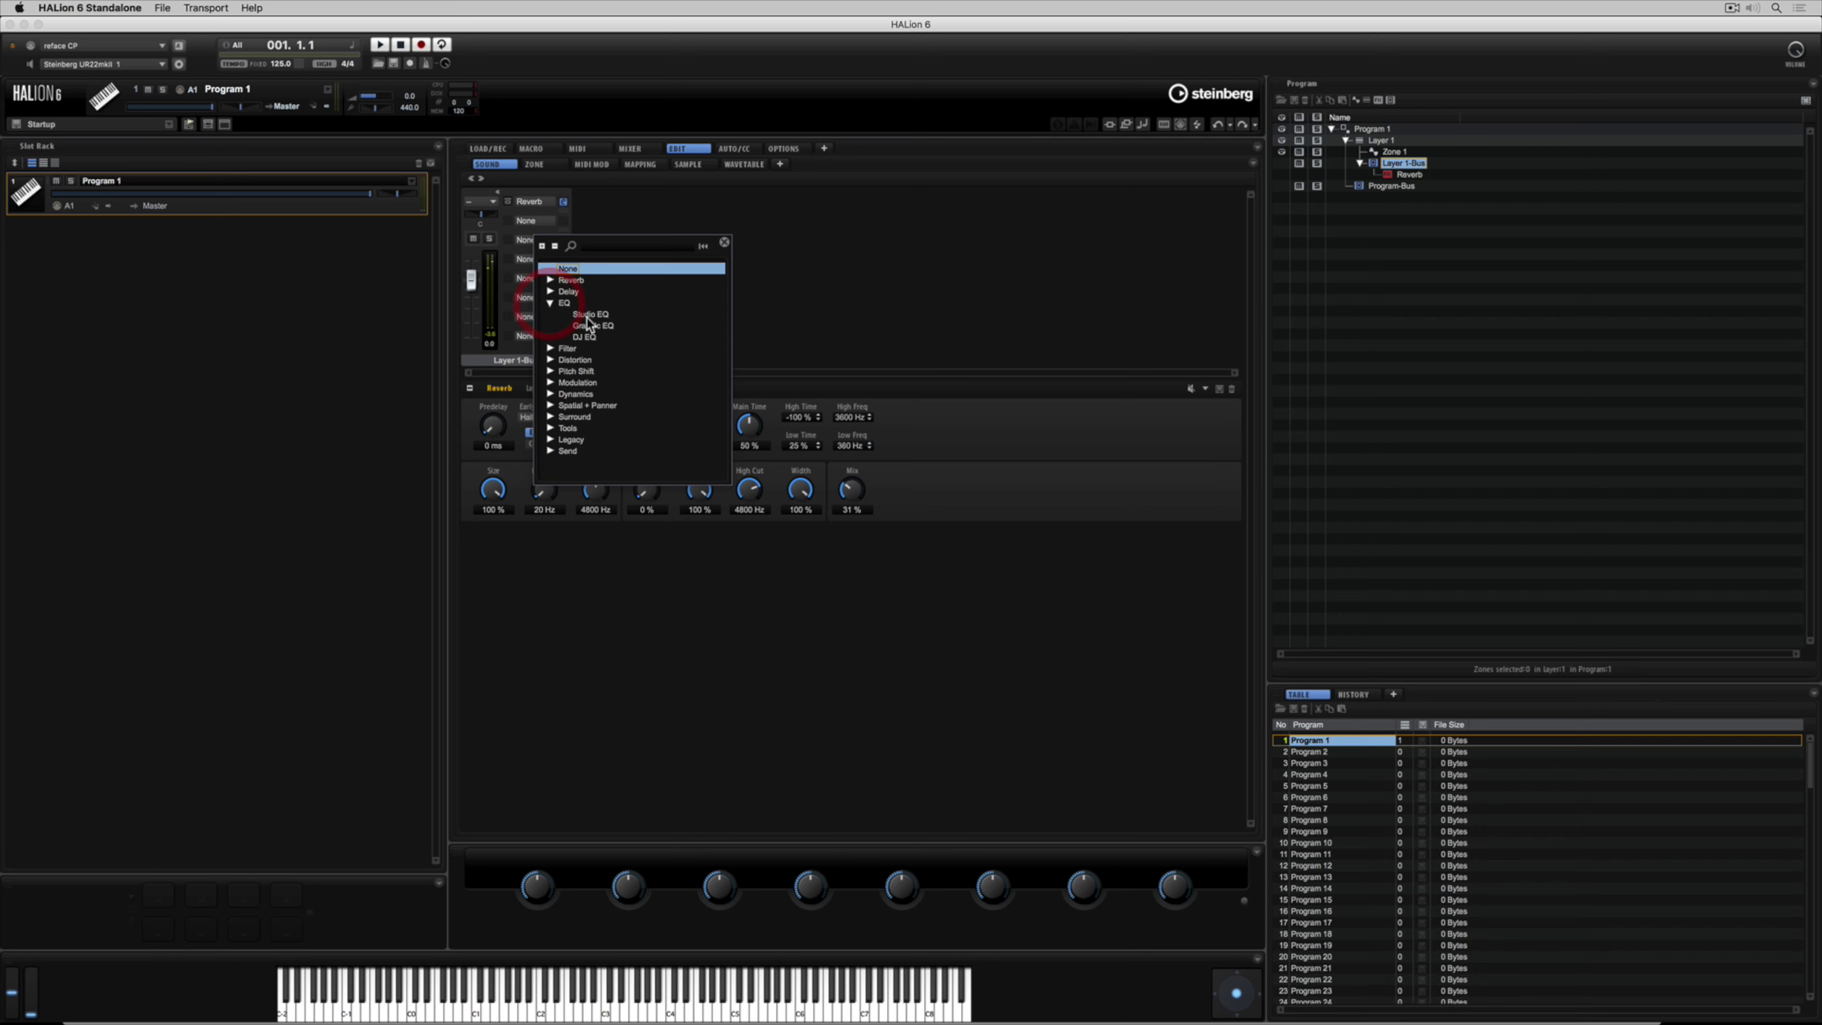
click(582, 325)
drag(619, 454, 572, 463)
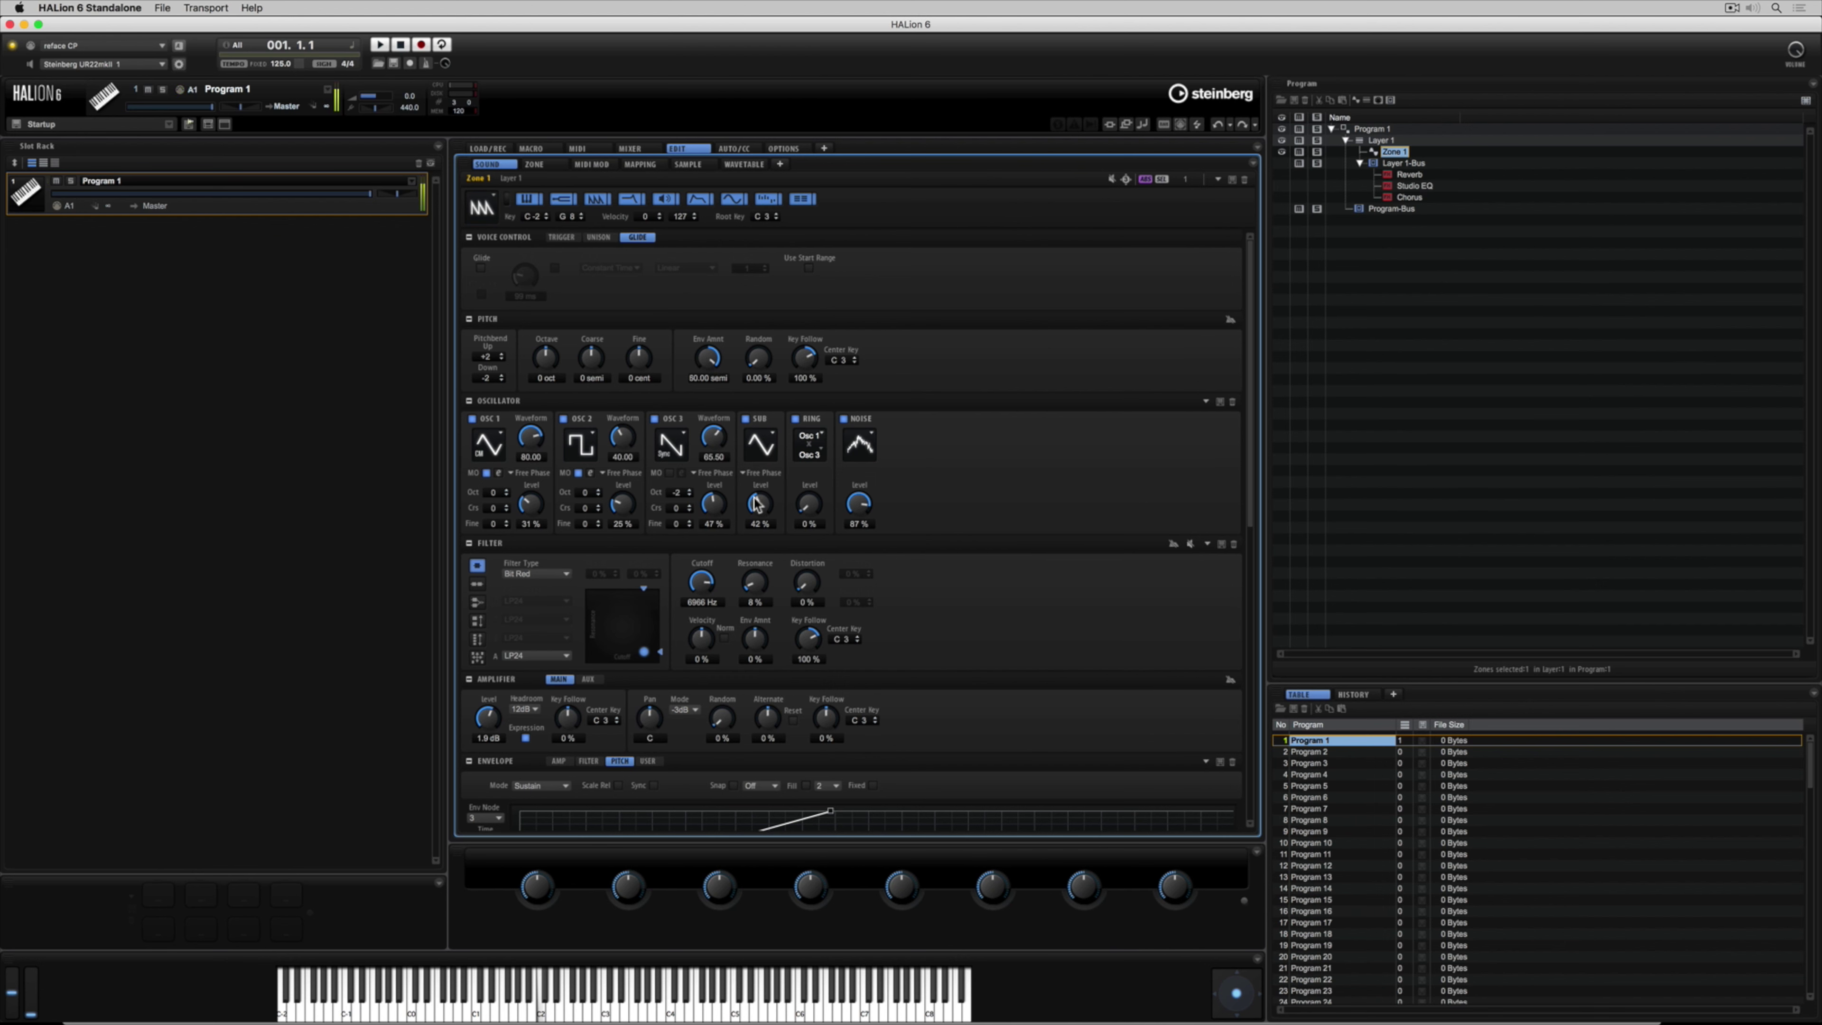
drag(757, 505, 765, 460)
Step: Raise OSC 2 level to 83 % and set the filter to 22000 Hz cutoff, 72 % resonance
drag(634, 506, 622, 423)
drag(644, 652, 639, 603)
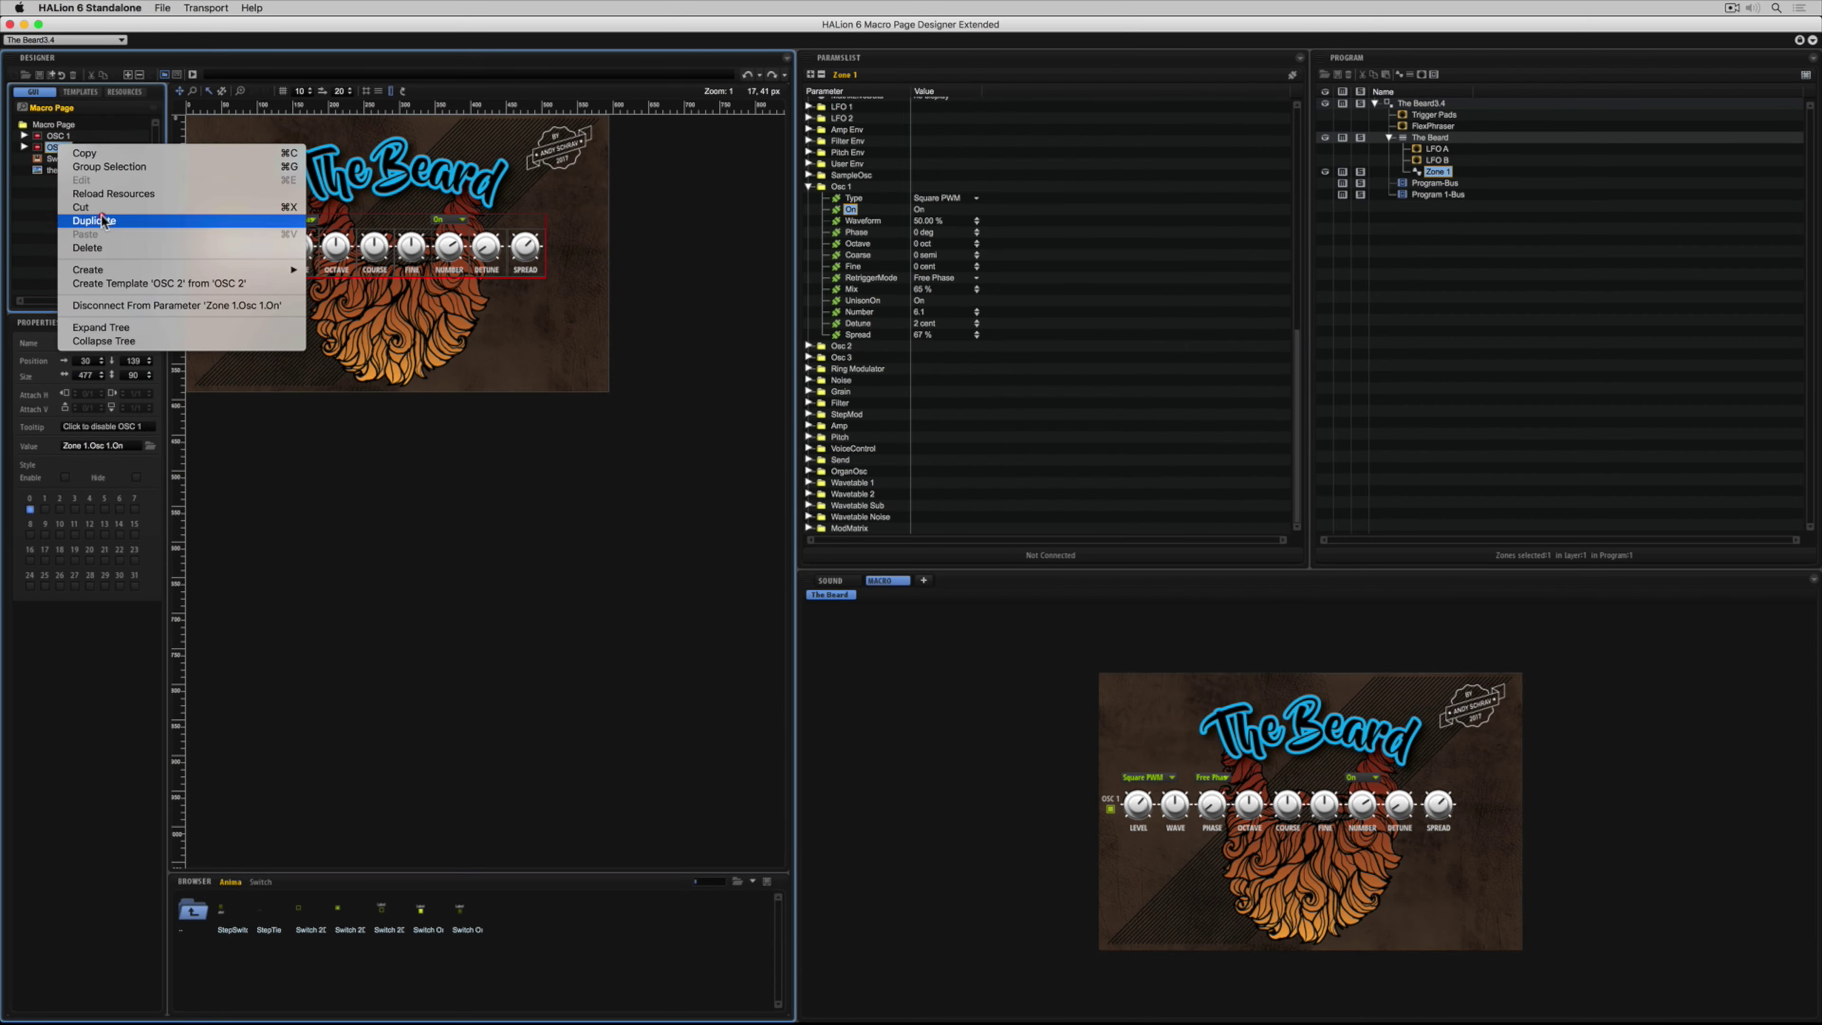
Step: Move the OSC 3 control group below OSC 1, then nudge OSC 1 slightly higher
click(101, 214)
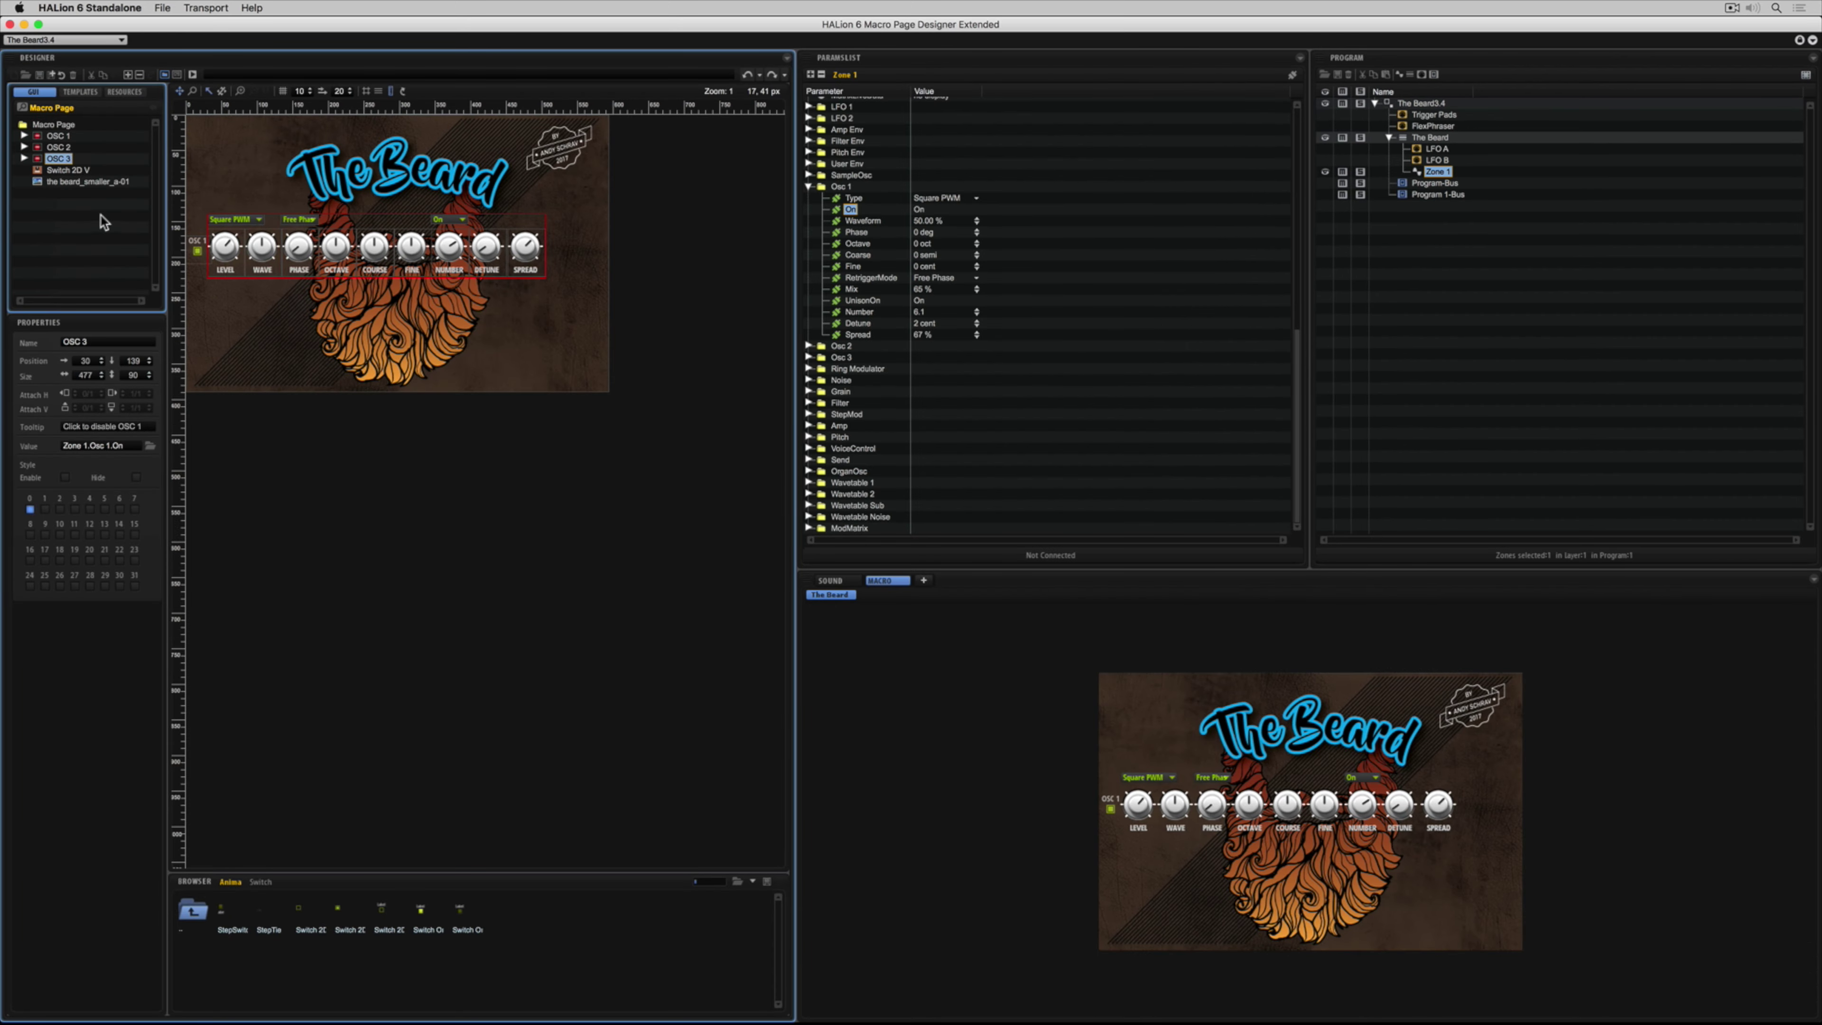
click(207, 91)
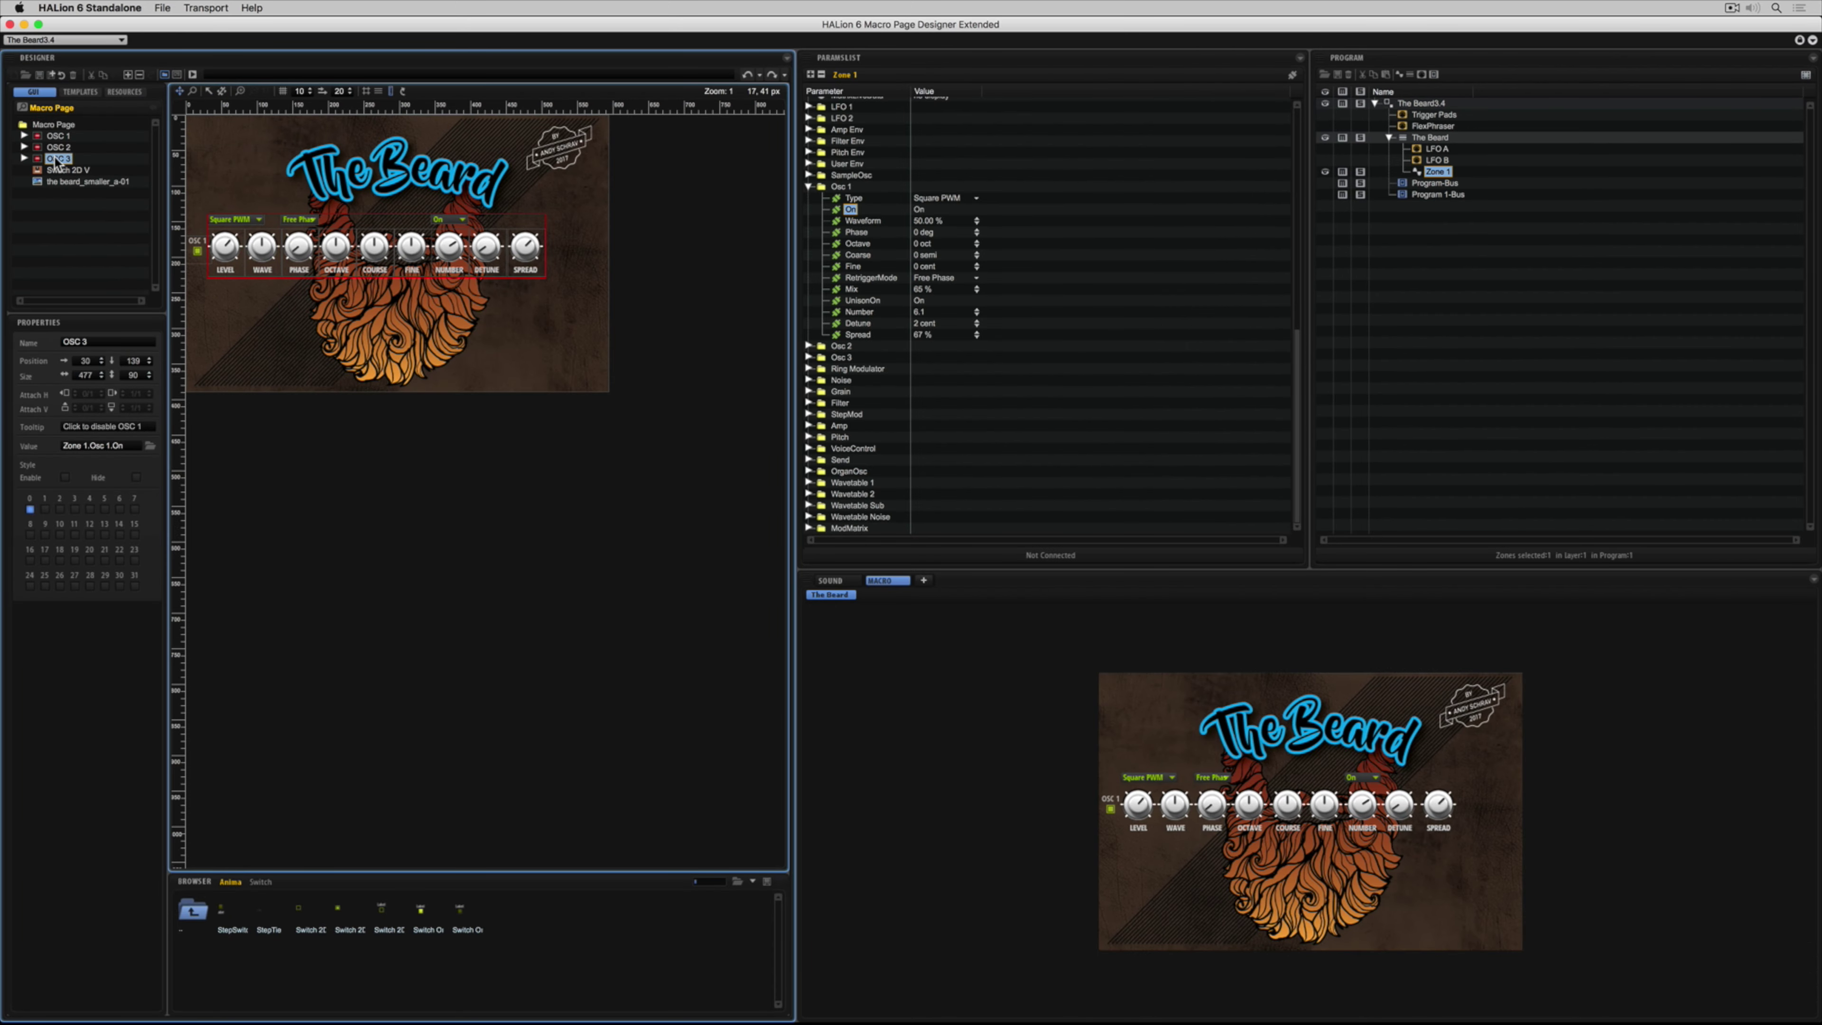
drag(508, 227, 506, 340)
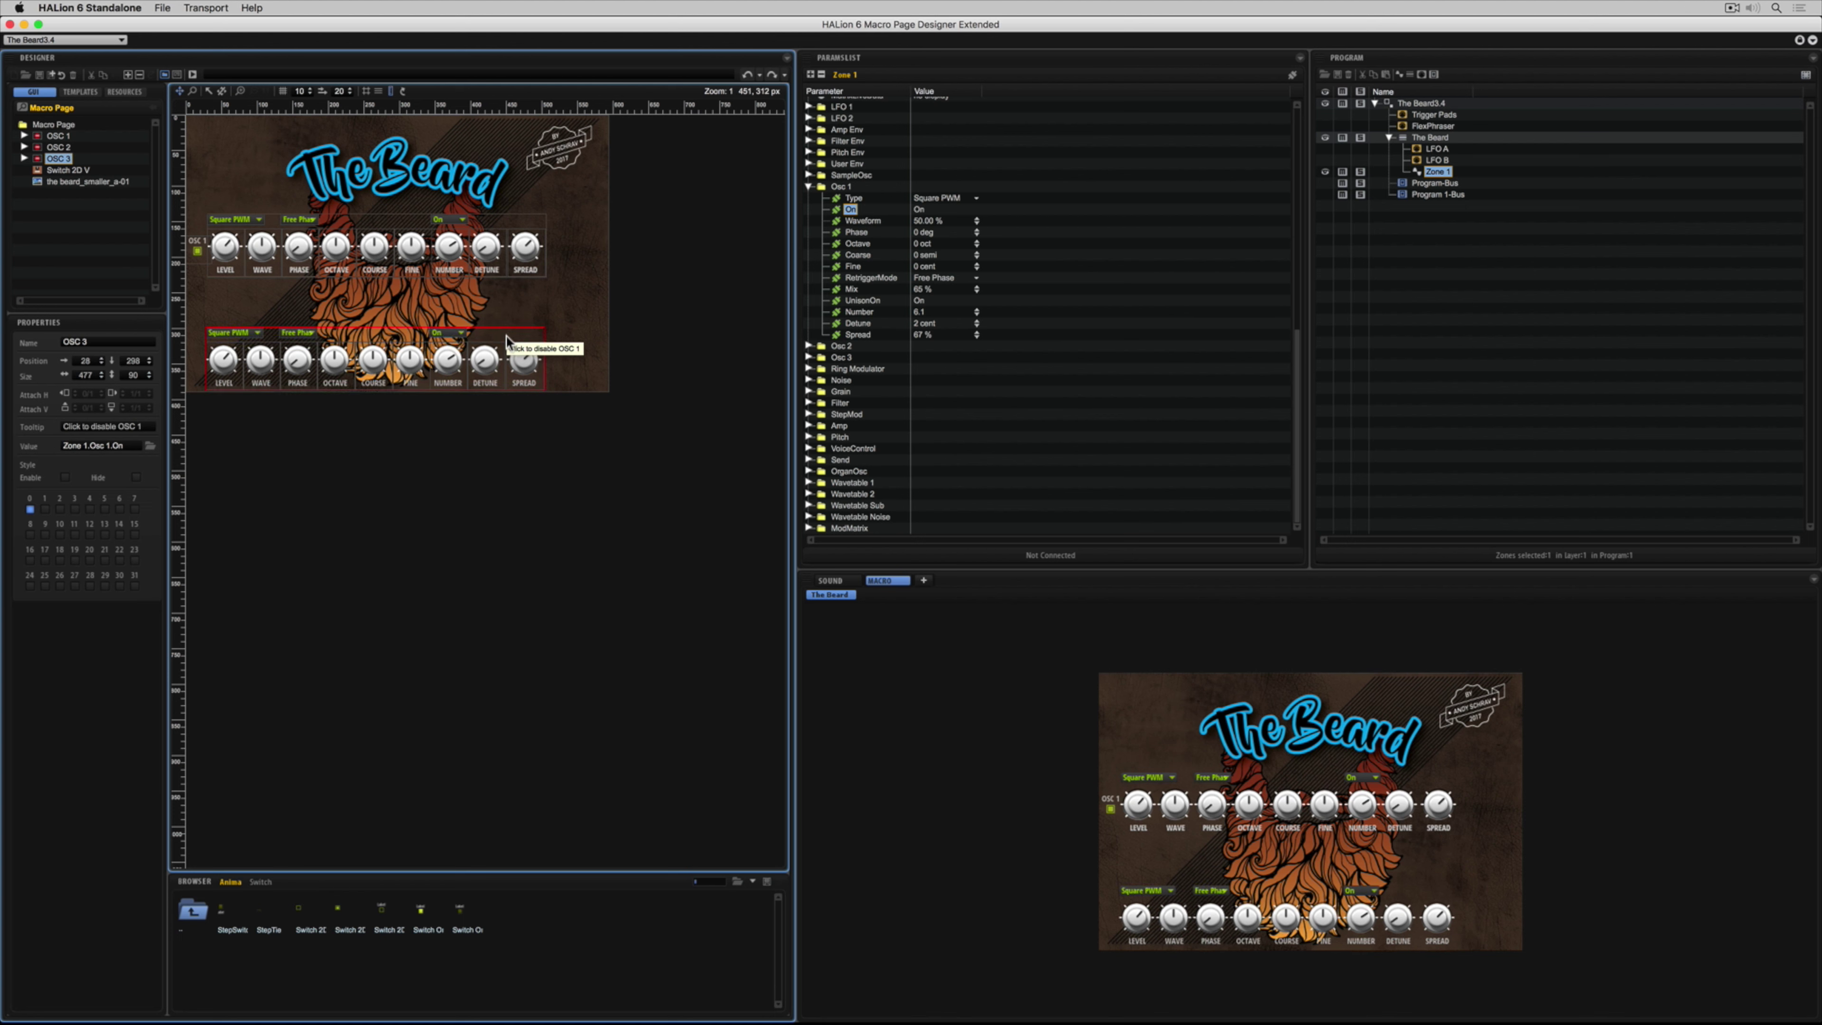
click(493, 215)
drag(528, 220, 527, 210)
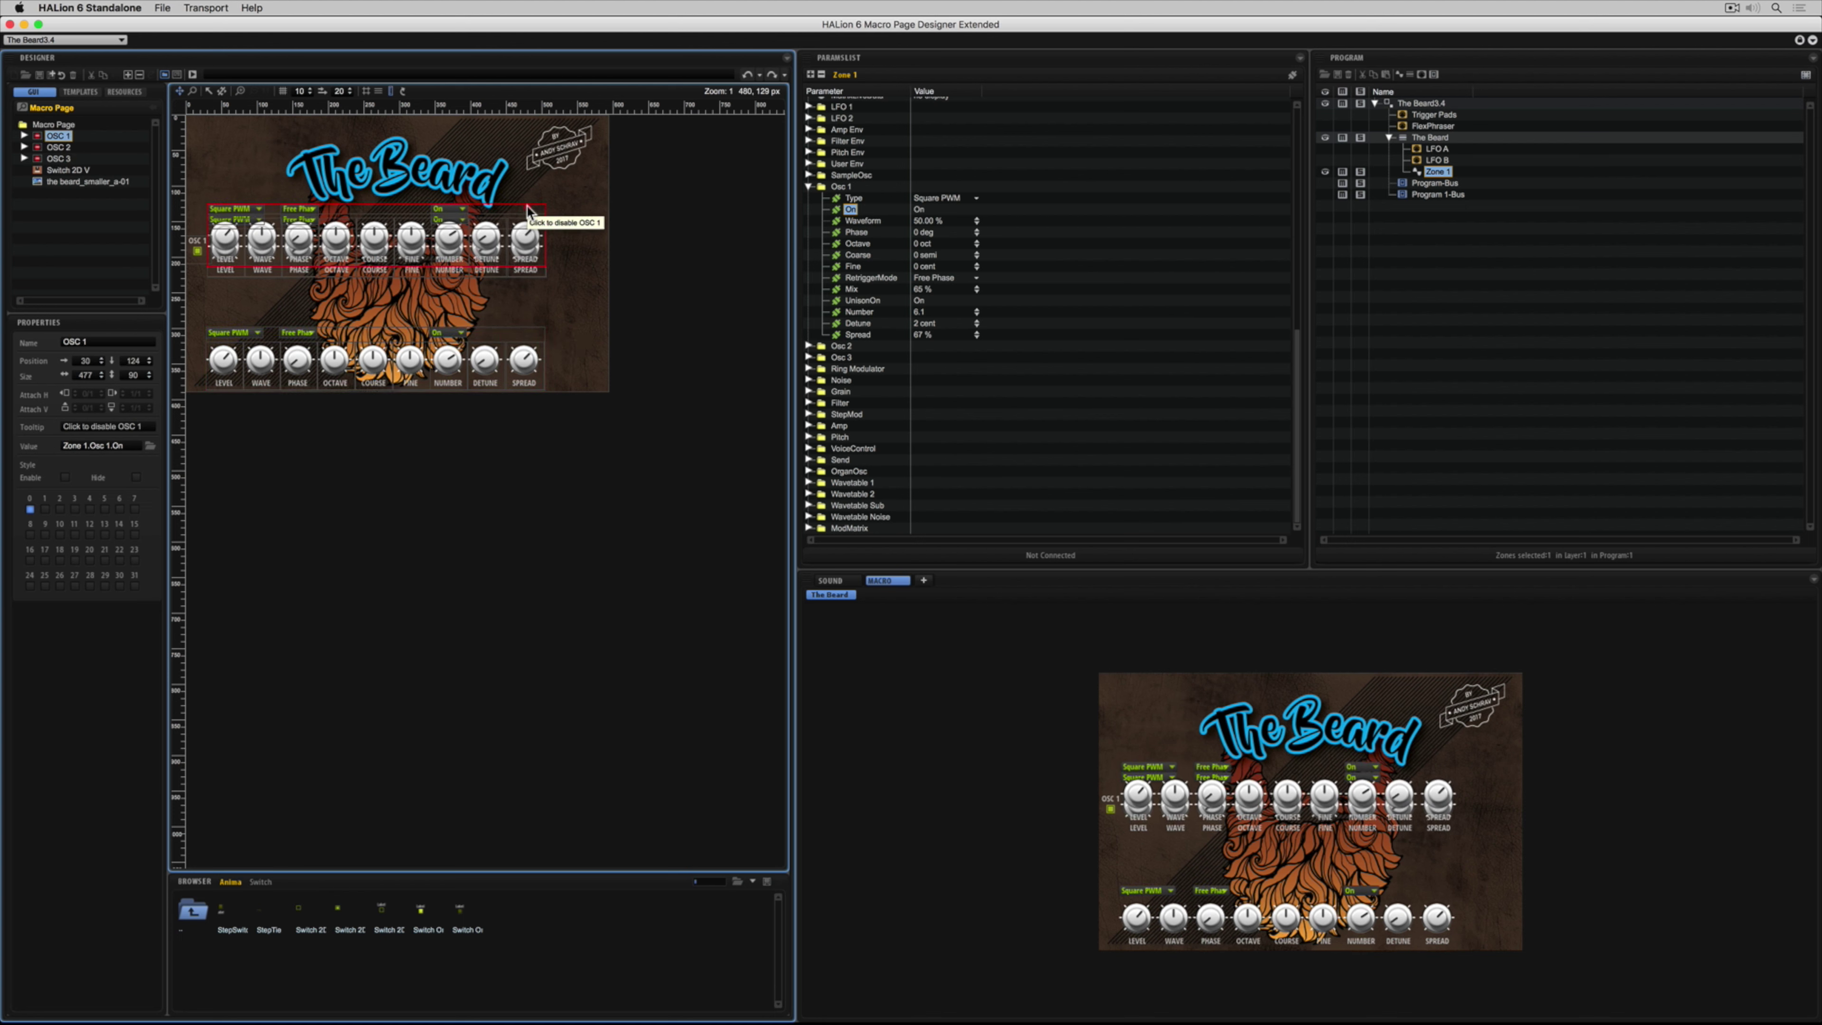